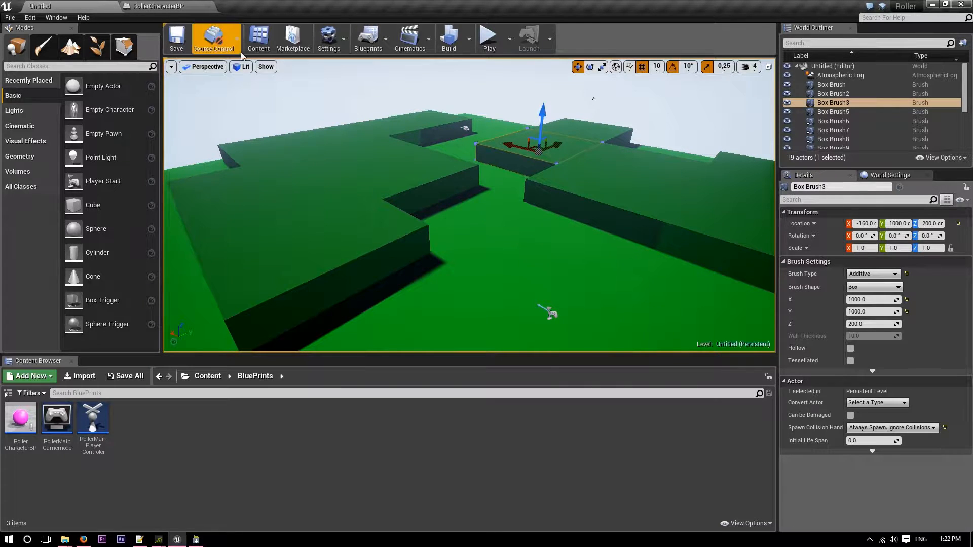
Play the level in the editor and roll the ball around to check the current camera view, and stop playing.
{"action": "left_click", "coordinate": [489, 36]}
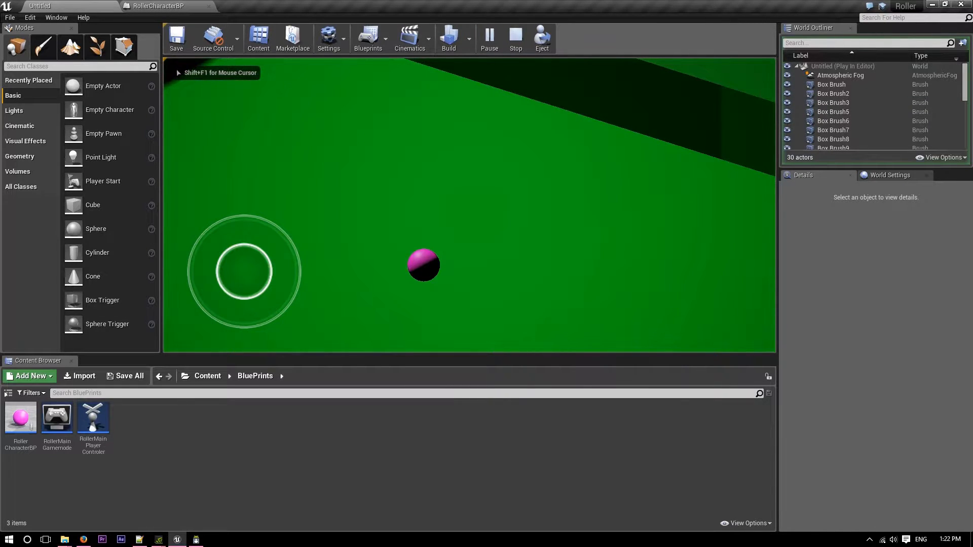
{"action": "key", "text": "w"}
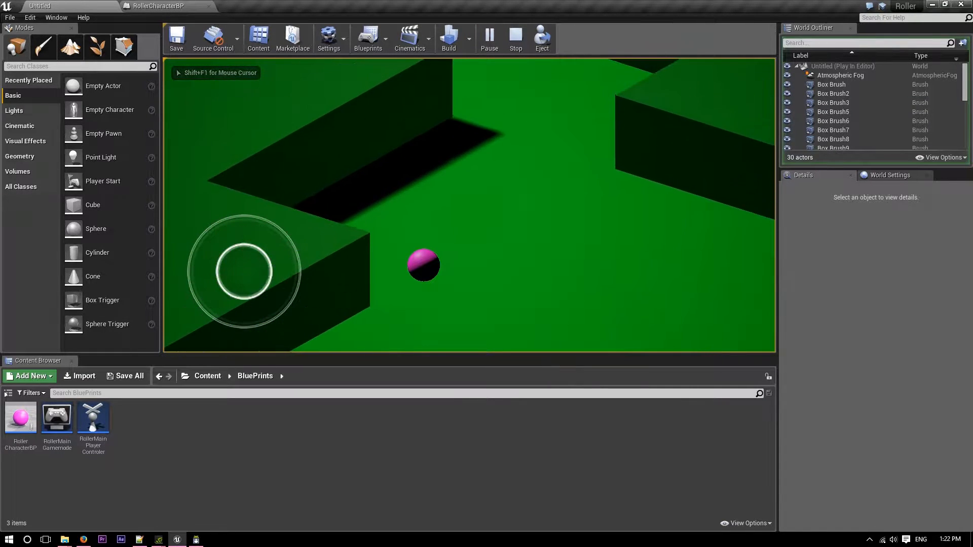
{"action": "key", "text": "d"}
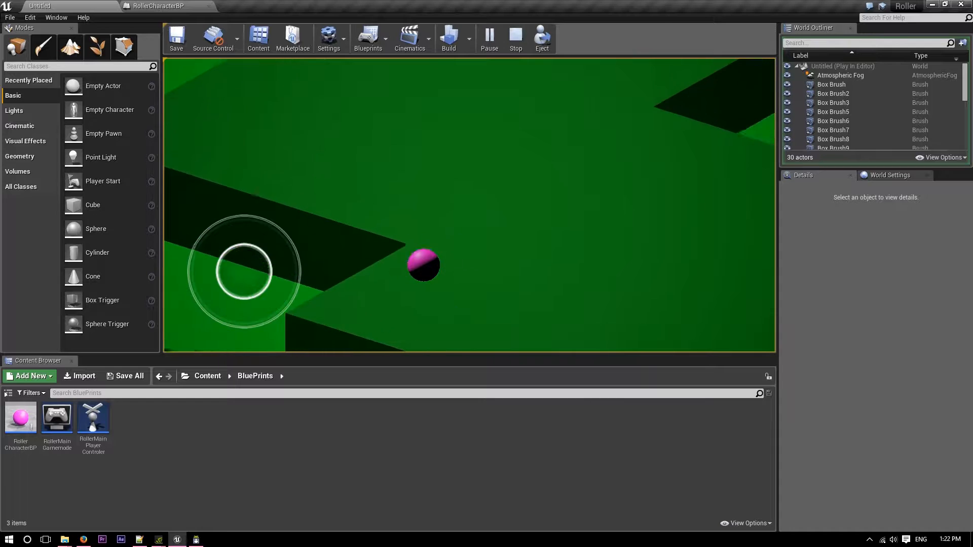
{"action": "key", "text": "Escape"}
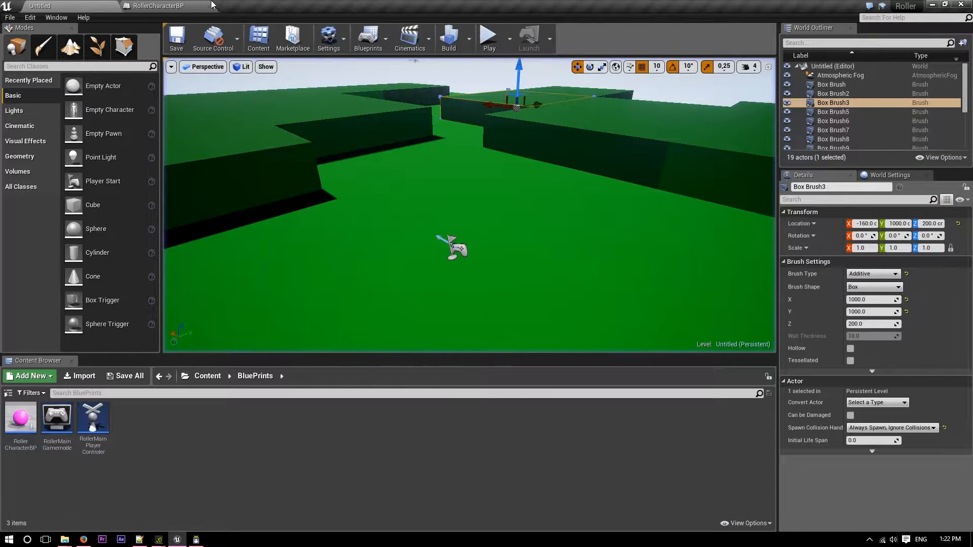
In the RollerCharacterBP blueprint, set the camera's rotation to -25° on Y and 60° on Z.
{"action": "left_click", "coordinate": [181, 5]}
{"action": "key", "text": "d"}
{"action": "right_click_drag", "start_coordinate": [558, 333], "coordinate": [433, 318]}
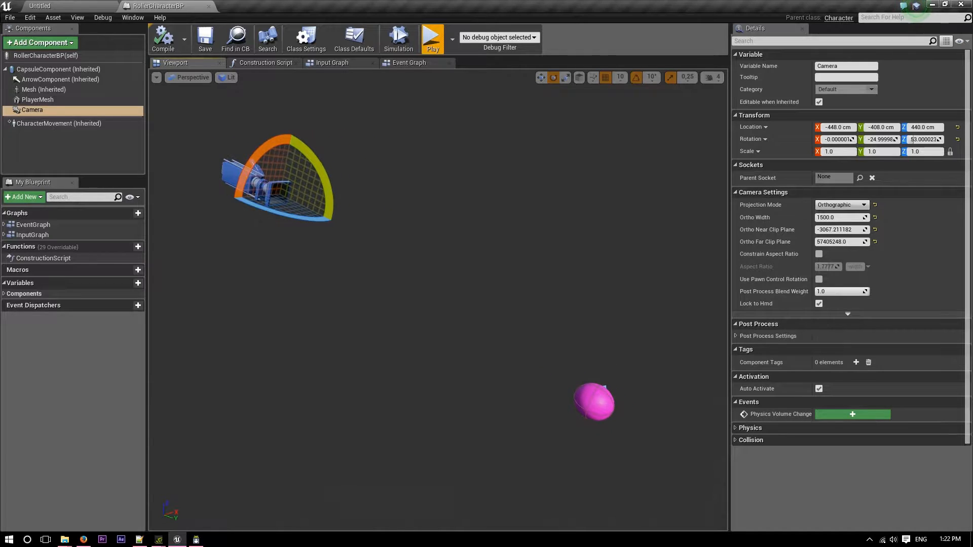
{"action": "left_click", "coordinate": [891, 140]}
{"action": "type", "text": "-25"}
{"action": "key", "text": "Return"}
{"action": "left_click", "coordinate": [925, 140]}
{"action": "type", "text": "60"}
{"action": "key", "text": "Return"}
Move the camera farther from the ball to about X -389, Y -686, Z 483 cm and preview the game.
{"action": "key", "text": "f"}
{"action": "right_click_drag", "start_coordinate": [459, 228], "coordinate": [472, 237]}
{"action": "key", "text": "w"}
{"action": "left_click_drag", "start_coordinate": [468, 228], "coordinate": [433, 229]}
{"action": "right_click_drag", "start_coordinate": [434, 229], "coordinate": [418, 237]}
{"action": "right_click_drag", "start_coordinate": [431, 274], "coordinate": [442, 274]}
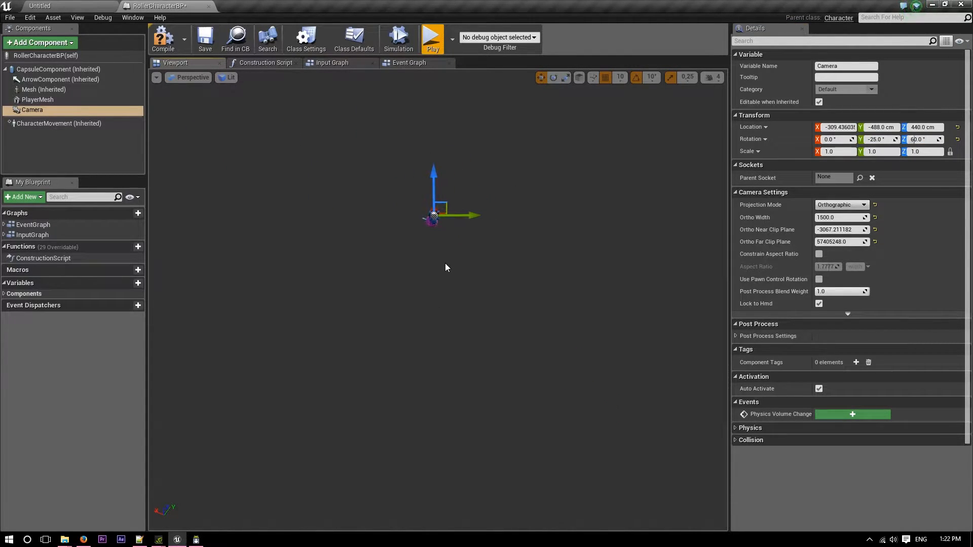
{"action": "left_click_drag", "start_coordinate": [475, 216], "coordinate": [466, 214]}
{"action": "right_click_drag", "start_coordinate": [481, 255], "coordinate": [489, 230]}
{"action": "left_click_drag", "start_coordinate": [427, 157], "coordinate": [419, 206]}
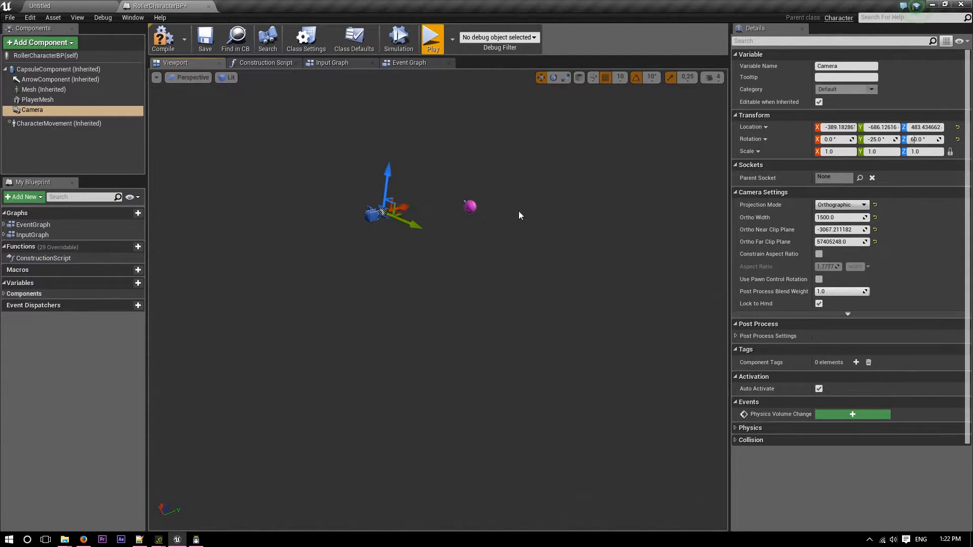
{"action": "left_click", "coordinate": [432, 40]}
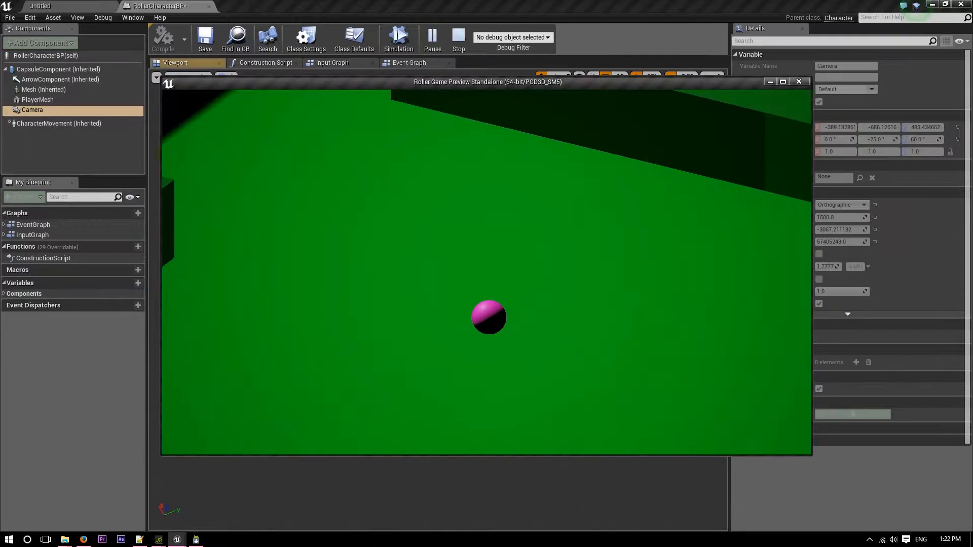
{"action": "key", "text": "Escape"}
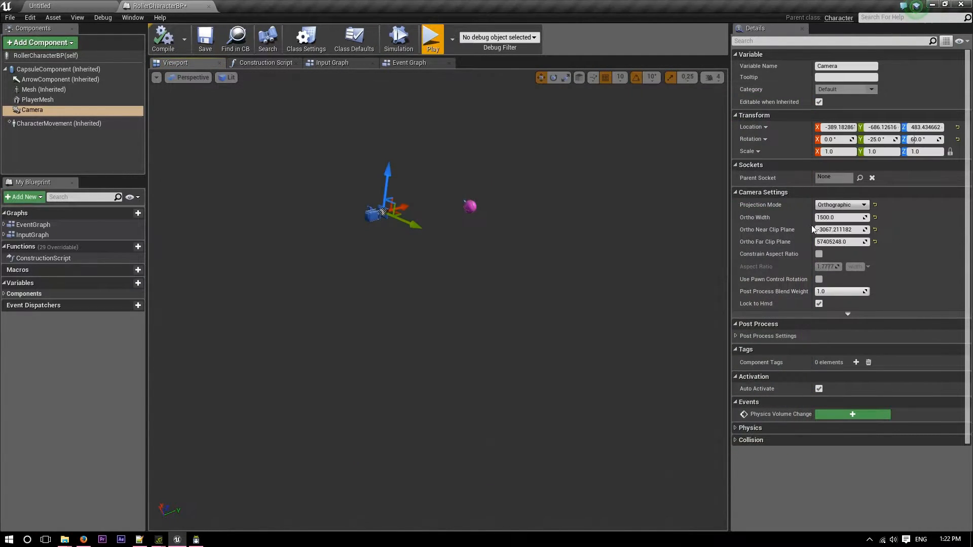
Set the camera to Perspective projection with a 90° field of view, checking it in the game preview.
{"action": "left_click", "coordinate": [838, 206]}
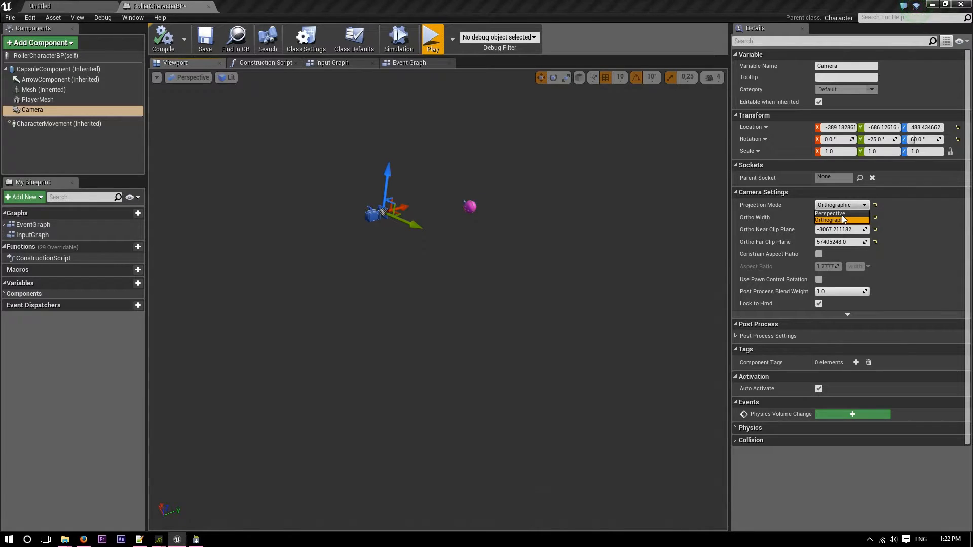
{"action": "left_click", "coordinate": [834, 213]}
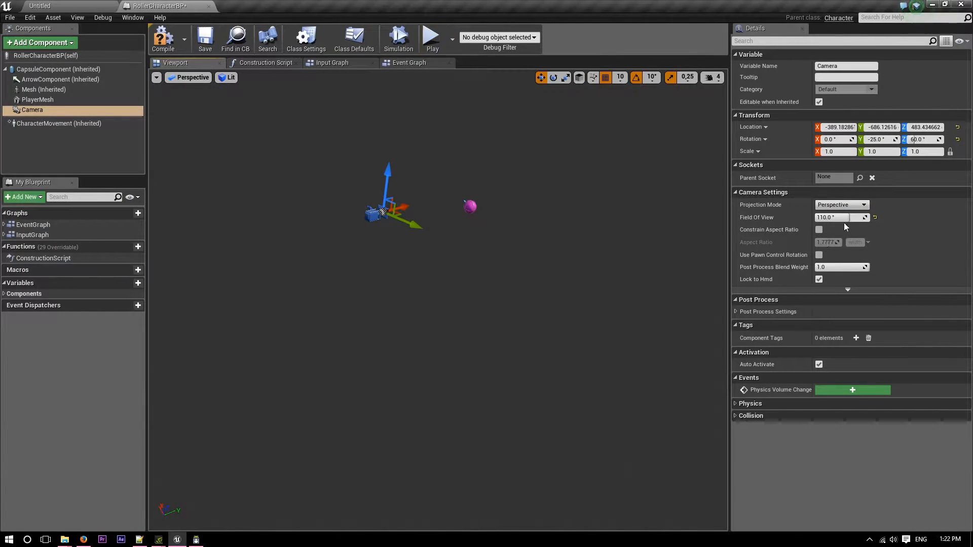
{"action": "left_click", "coordinate": [432, 38]}
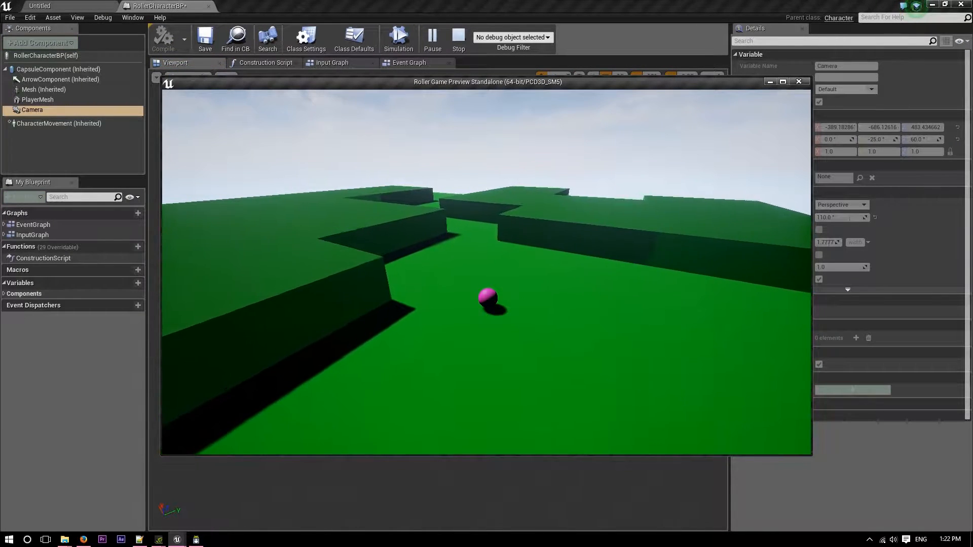
{"action": "key", "text": "Escape"}
{"action": "left_click", "coordinate": [877, 217]}
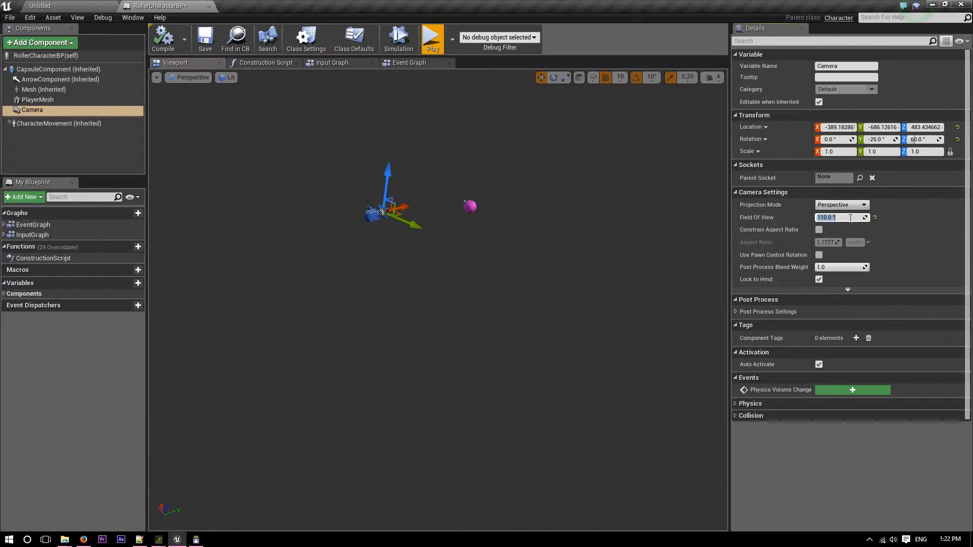
{"action": "left_click", "coordinate": [851, 218]}
Play-test the game by rolling and jumping the ball over the level's blocks to check the perspective camera.
{"action": "left_click", "coordinate": [432, 37]}
{"action": "key", "text": "w"}
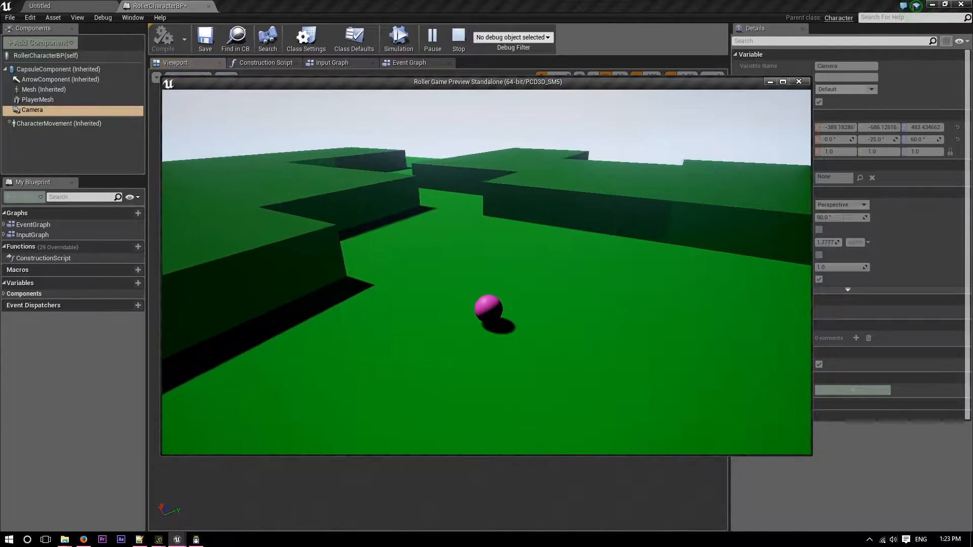
{"action": "key", "text": "d"}
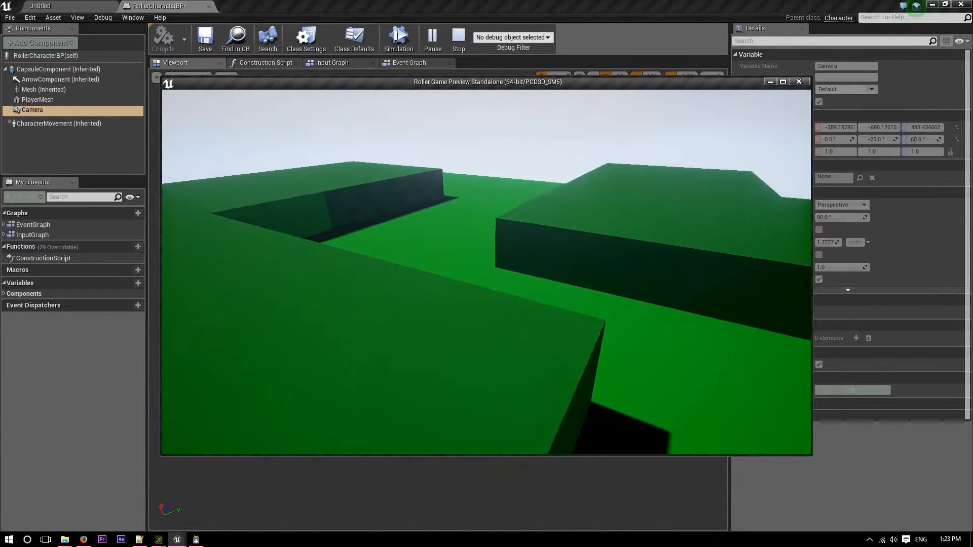
{"action": "key", "text": "d"}
{"action": "key", "text": "a"}
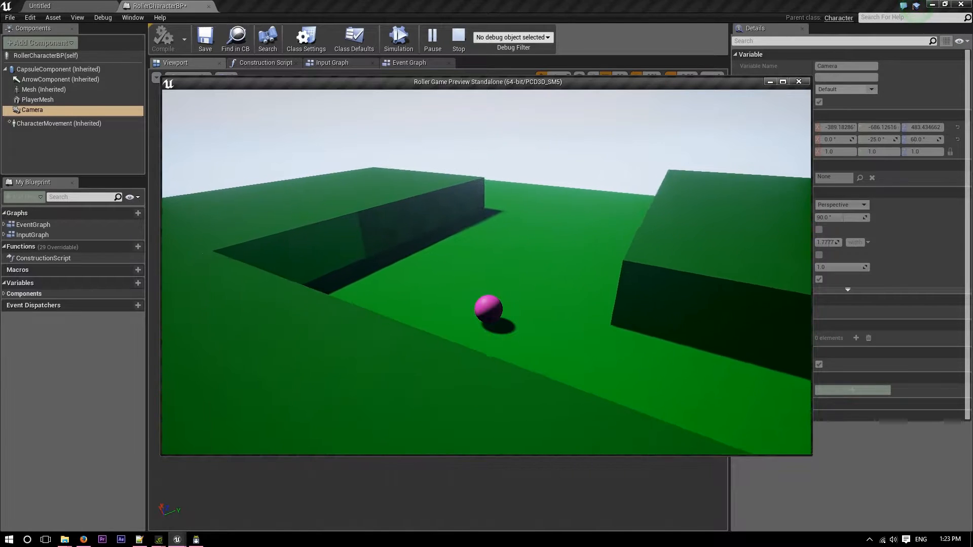
{"action": "key", "text": "space"}
{"action": "key", "text": "s"}
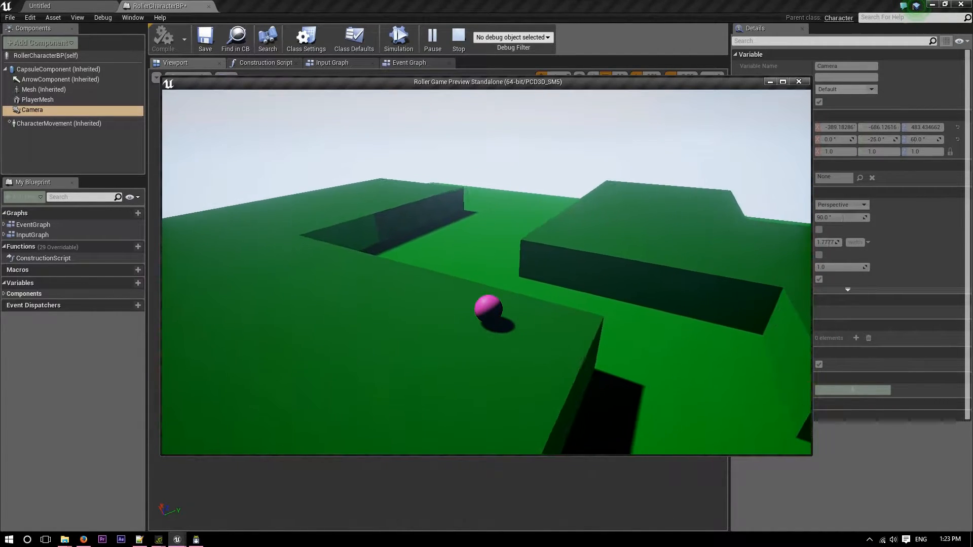
{"action": "key", "text": "space"}
{"action": "key", "text": "d"}
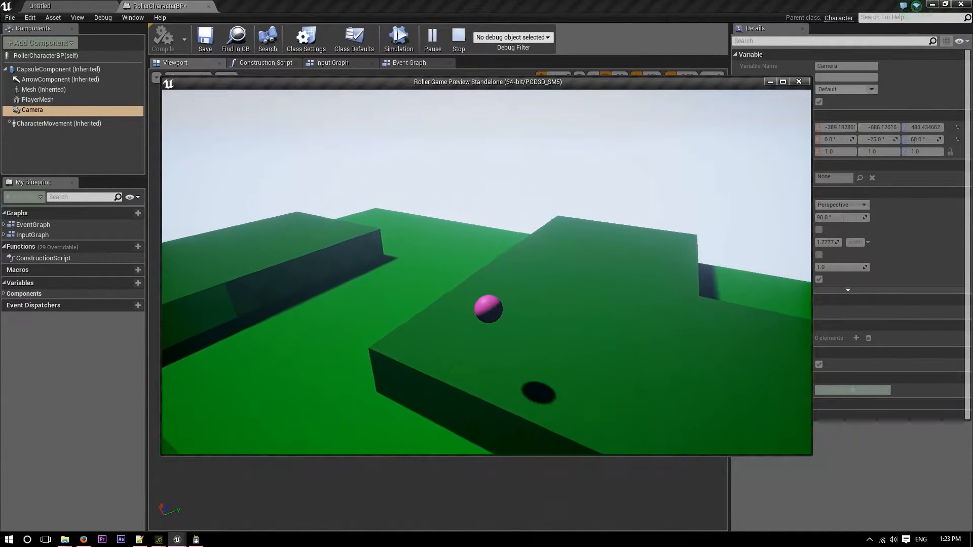
{"action": "key", "text": "s"}
{"action": "key", "text": "a"}
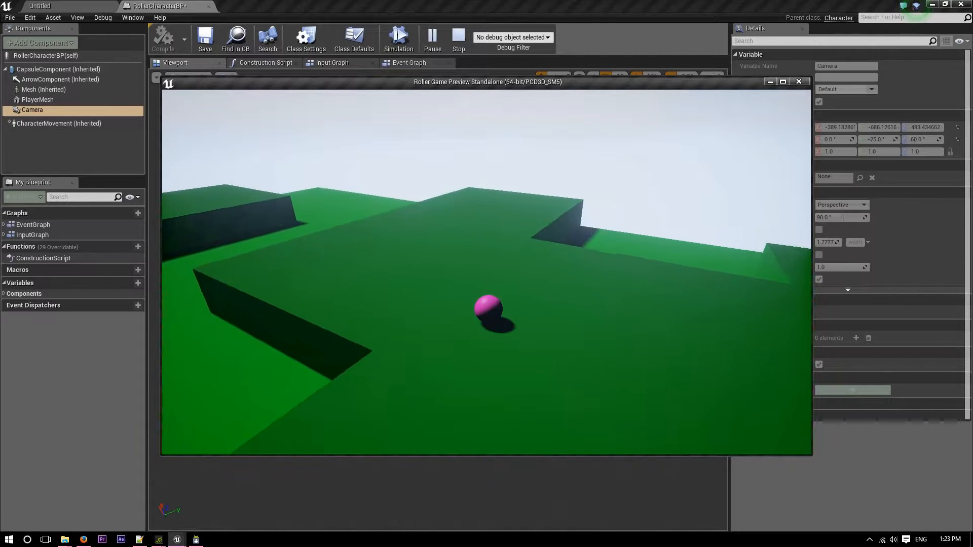
{"action": "key", "text": "d"}
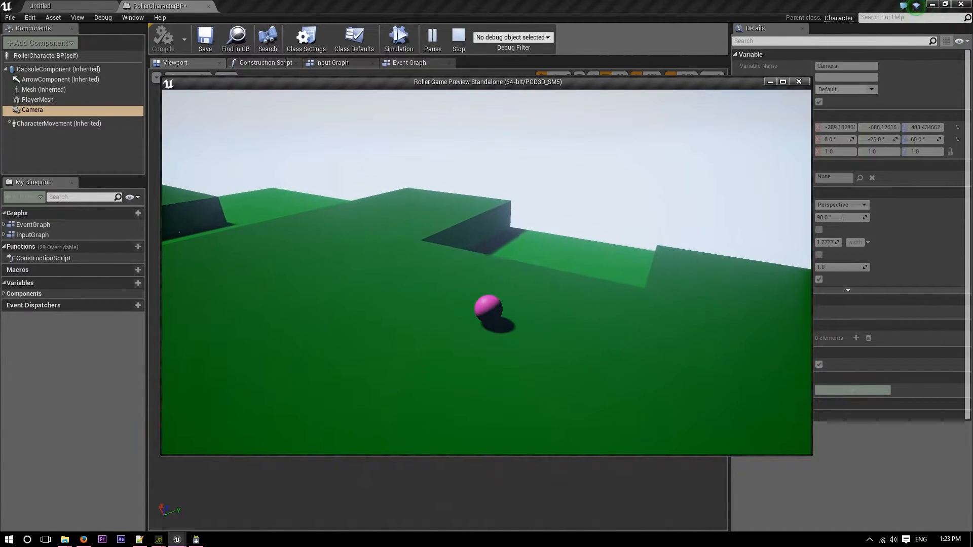
{"action": "key", "text": "s"}
{"action": "key", "text": "a"}
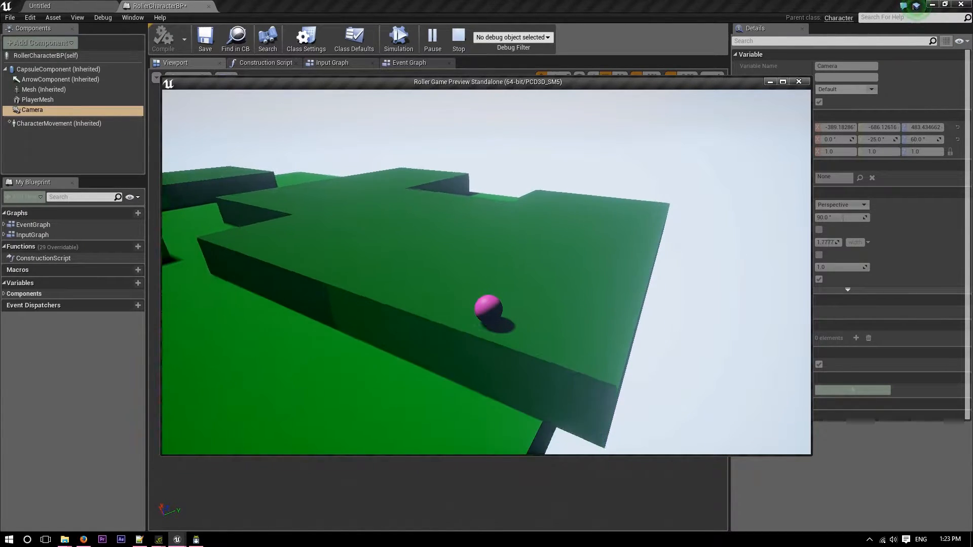
{"action": "key", "text": "space"}
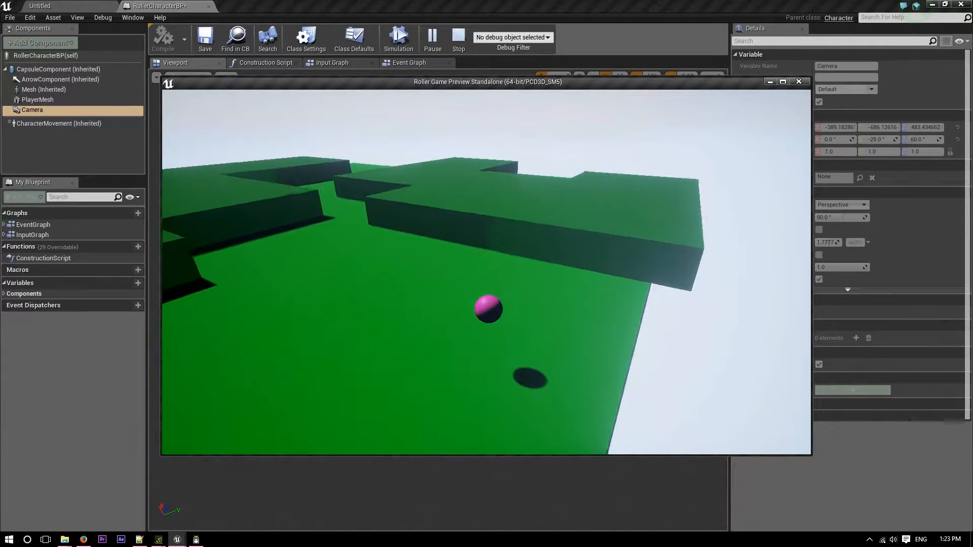
{"action": "key", "text": "w"}
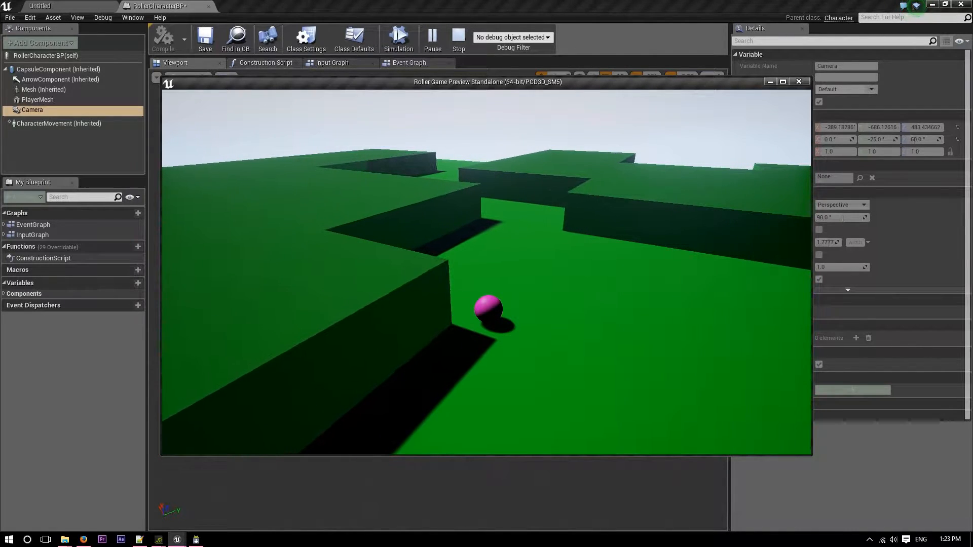
{"action": "key", "text": "Escape"}
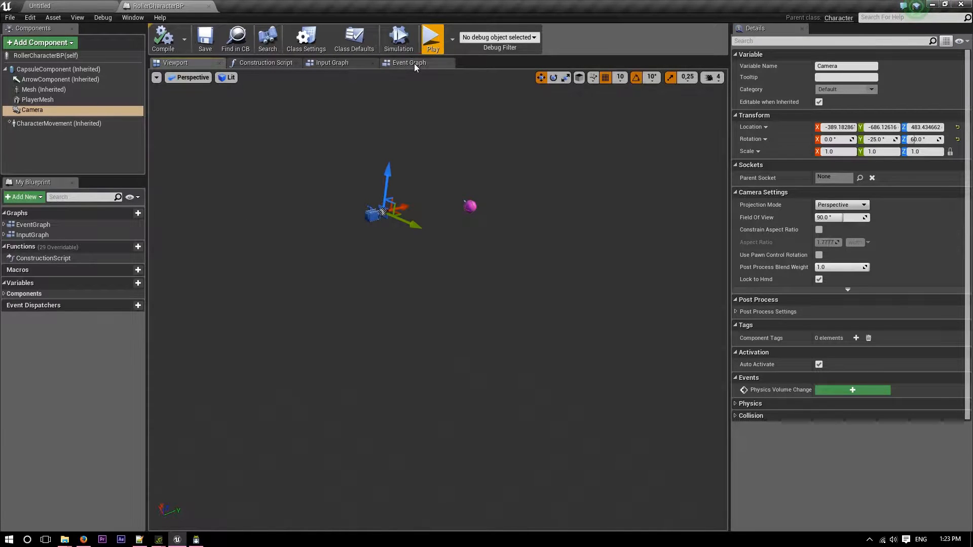
Narrow the Movement Controls comment box in the Input Graph so it fits closely around its nodes.
{"action": "left_click", "coordinate": [352, 63]}
{"action": "scroll", "coordinate": [457, 227], "scroll_direction": "down", "scroll_amount": 3}
{"action": "right_click_drag", "start_coordinate": [459, 361], "coordinate": [465, 340]}
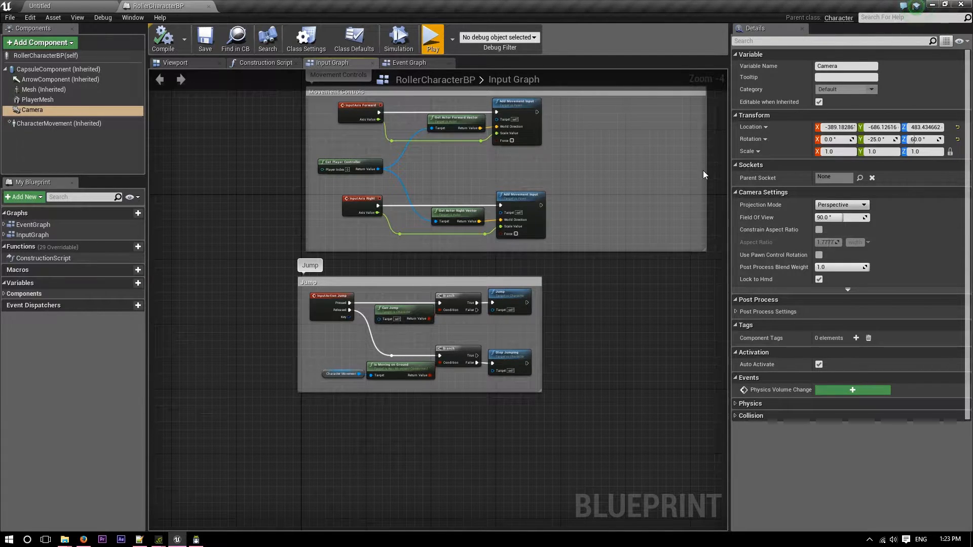
{"action": "left_click_drag", "start_coordinate": [704, 175], "coordinate": [571, 172]}
{"action": "right_click_drag", "start_coordinate": [584, 290], "coordinate": [566, 334]}
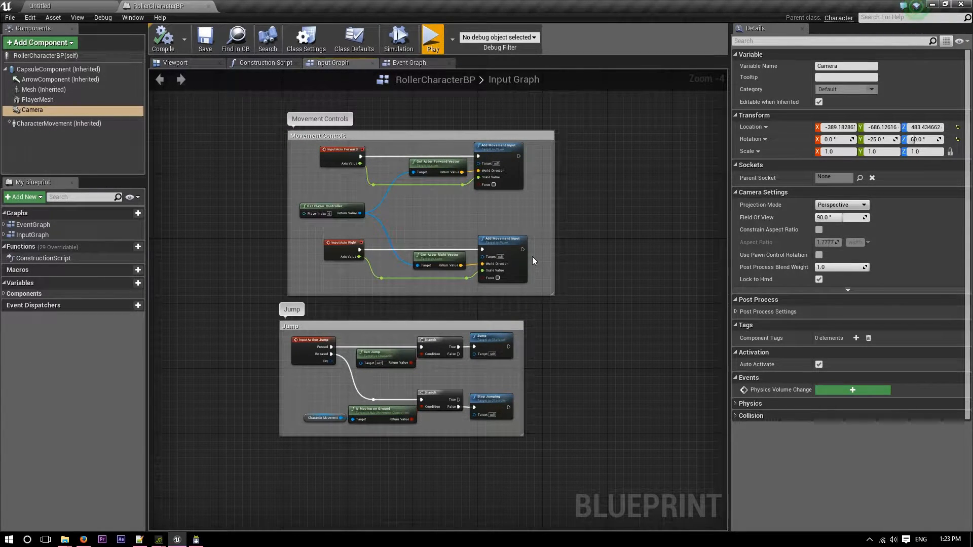
Add a Boolean variable named isJumping? to the blueprint and make it public.
{"action": "left_click", "coordinate": [129, 285]}
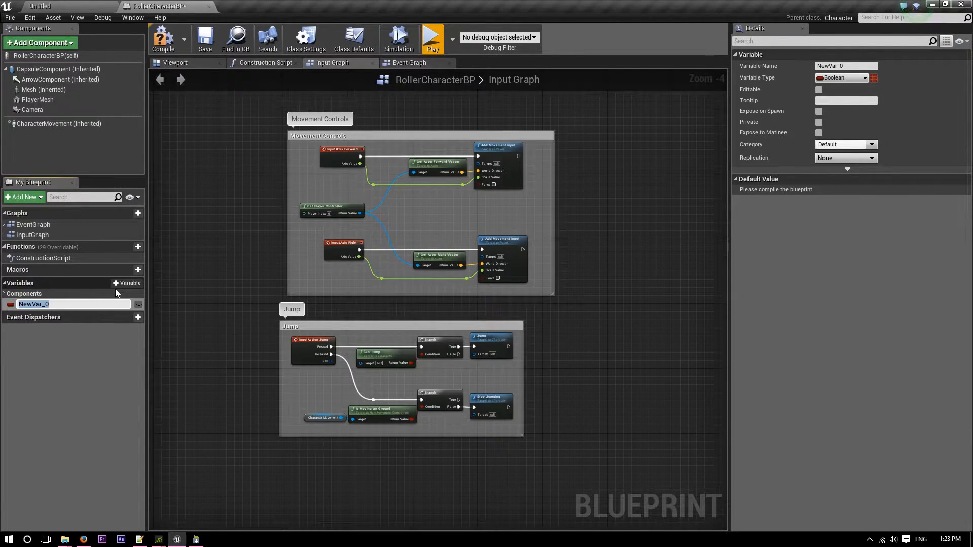
{"action": "type", "text": "isJumo"}
{"action": "key", "text": "BackSpace"}
{"action": "type", "text": "ping?"}
{"action": "key", "text": "Return"}
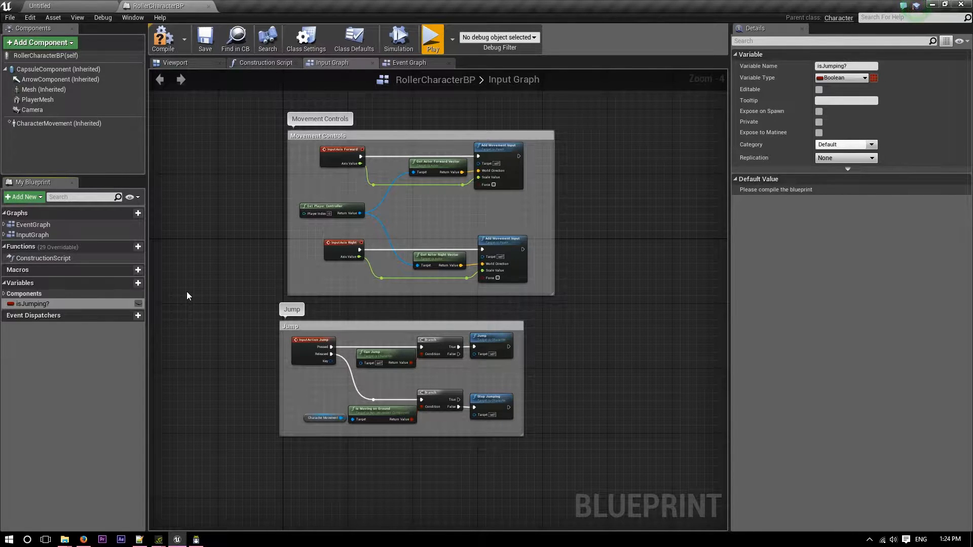
{"action": "left_click", "coordinate": [138, 304]}
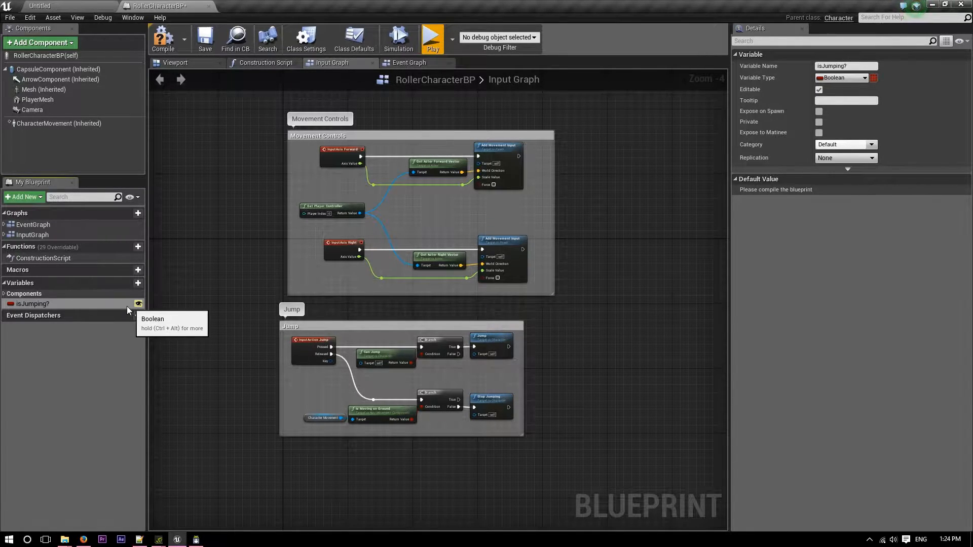
Add a public variable named playerHealth with the type Integer.
{"action": "left_click", "coordinate": [127, 284]}
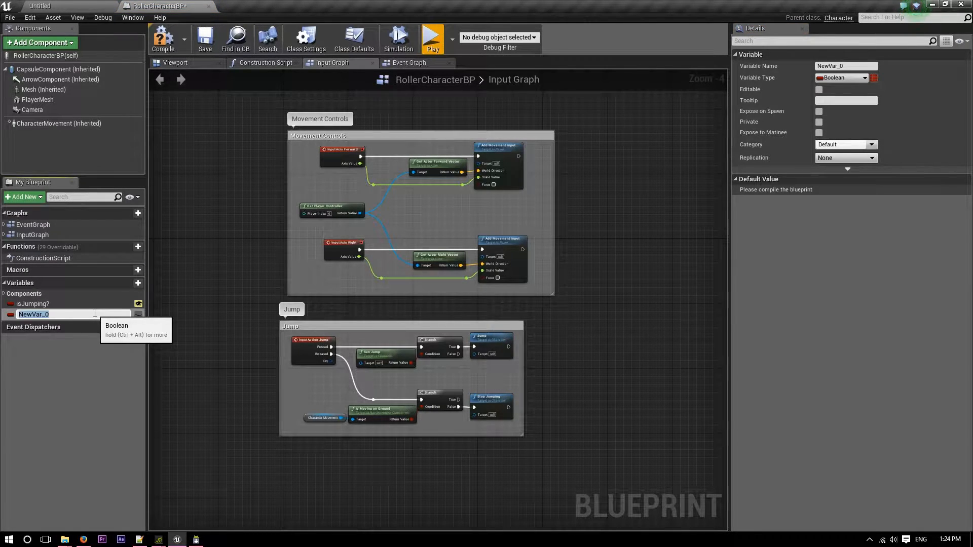
{"action": "type", "text": "Player"}
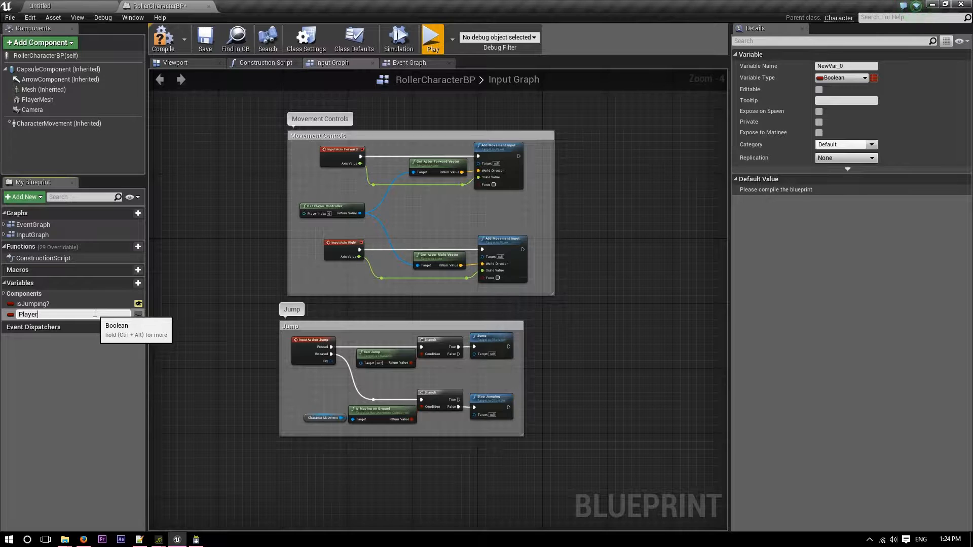
{"action": "key", "text": "BackSpace"}
{"action": "type", "text": "pl"}
{"action": "key", "text": "Return"}
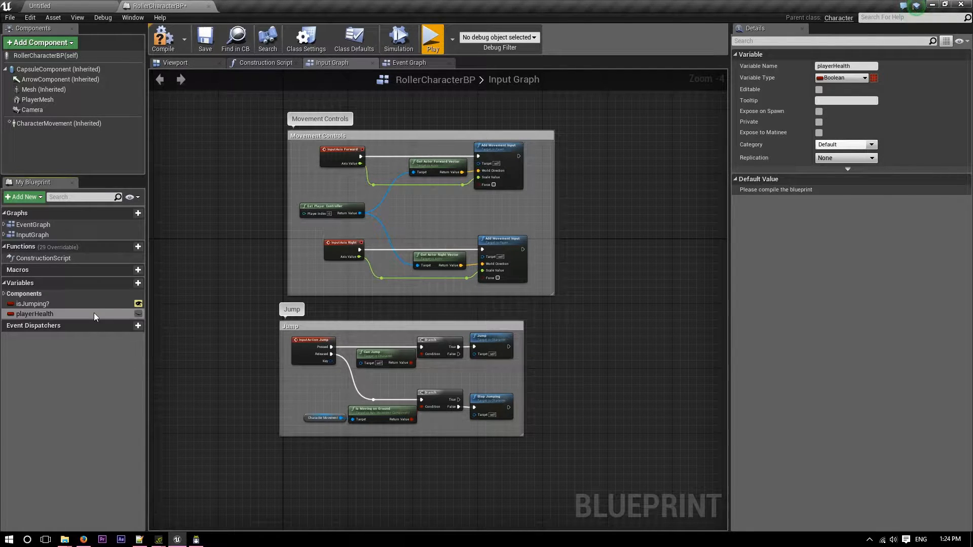
{"action": "left_click", "coordinate": [137, 315]}
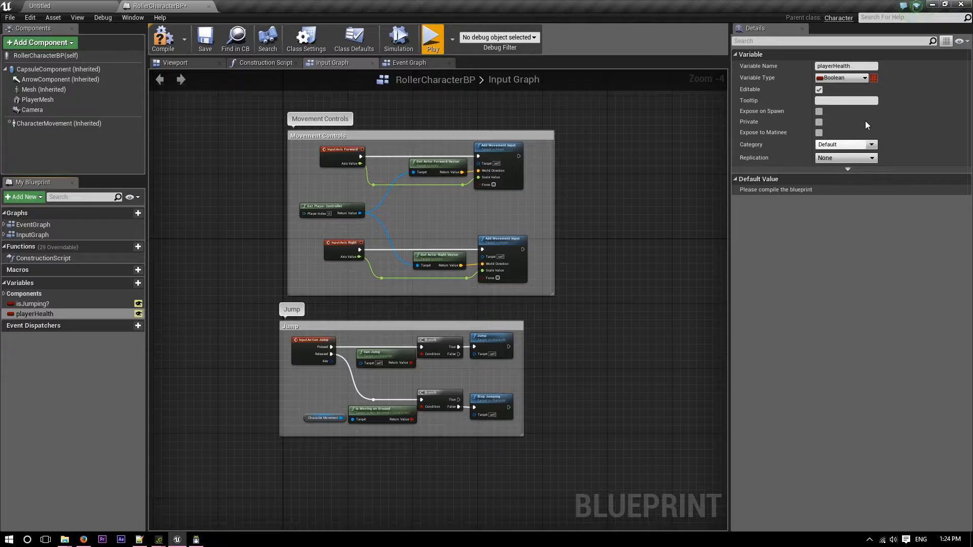
{"action": "left_click", "coordinate": [838, 79]}
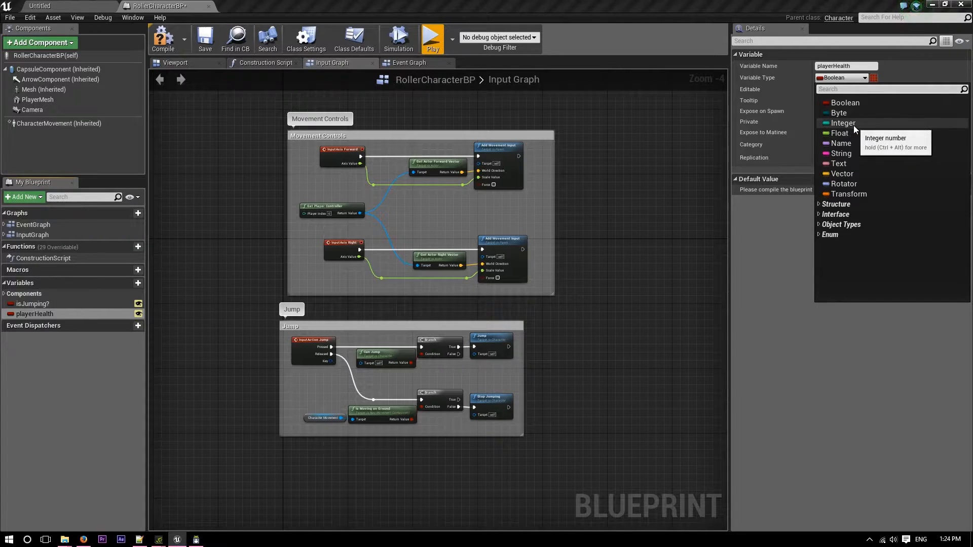
{"action": "left_click", "coordinate": [854, 124]}
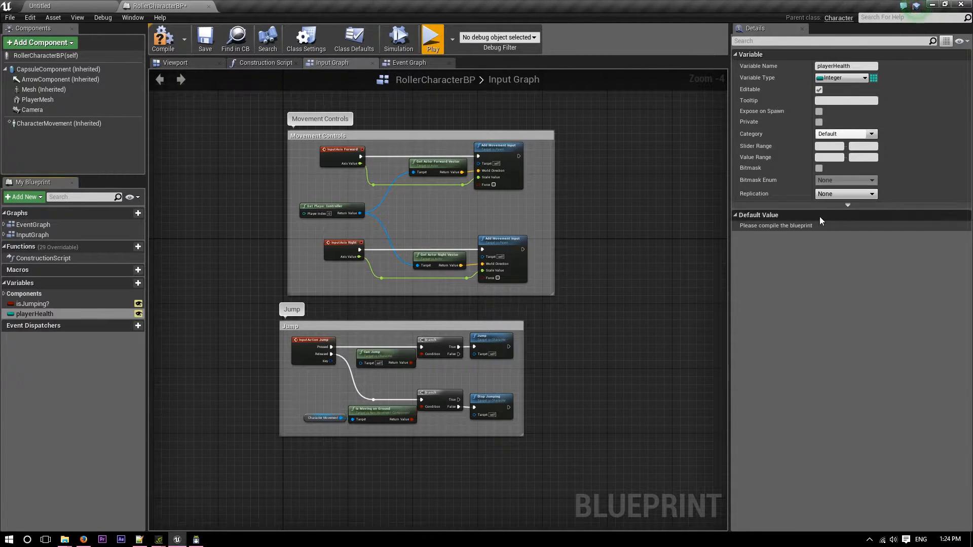
Compile the blueprint and set the default value of playerHealth to 3.
{"action": "mouse_move", "coordinate": [180, 62]}
{"action": "left_mouse_down"}
{"action": "mouse_move", "coordinate": [162, 53]}
{"action": "mouse_move", "coordinate": [202, 89]}
{"action": "mouse_move", "coordinate": [185, 71]}
{"action": "left_mouse_up"}
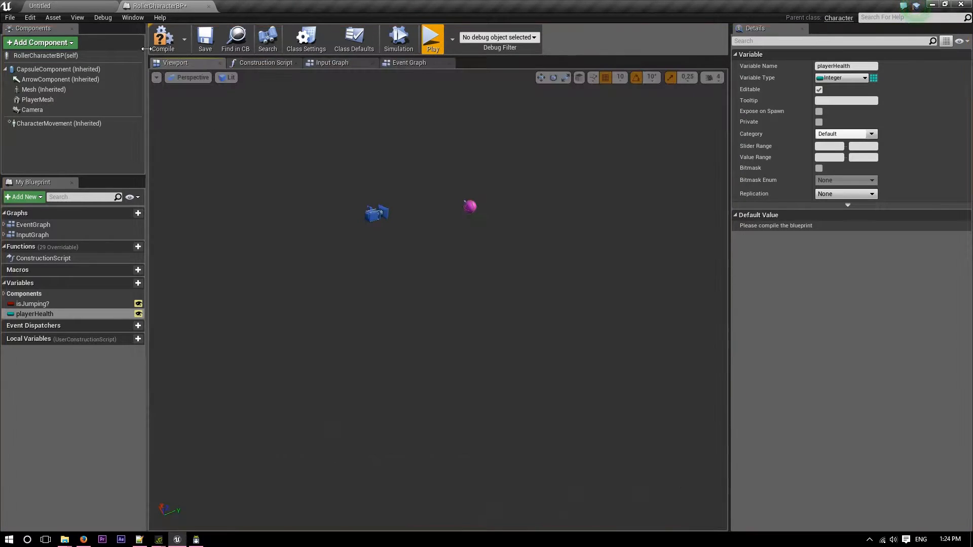
{"action": "left_click", "coordinate": [161, 39]}
{"action": "left_click", "coordinate": [404, 62]}
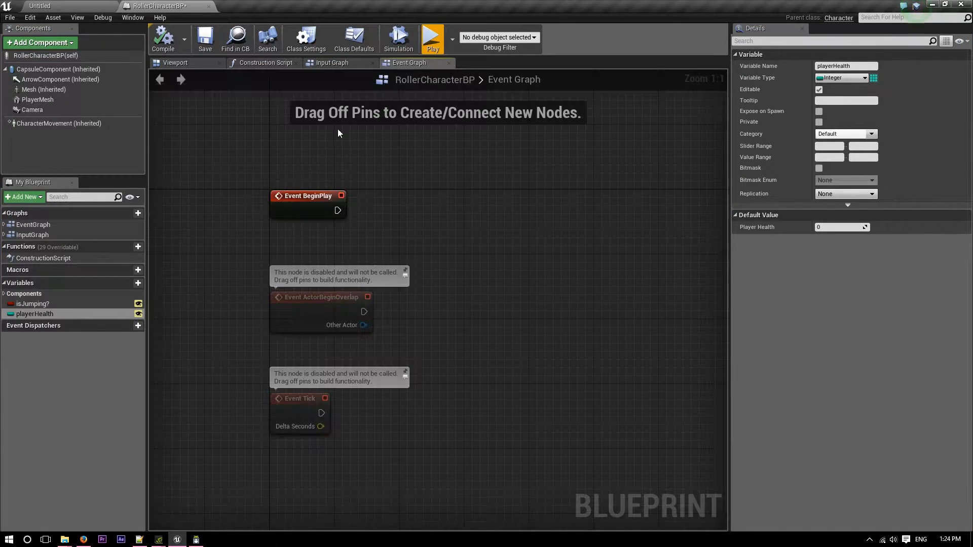
{"action": "left_click", "coordinate": [349, 60]}
{"action": "left_click", "coordinate": [413, 63]}
{"action": "left_click", "coordinate": [832, 230]}
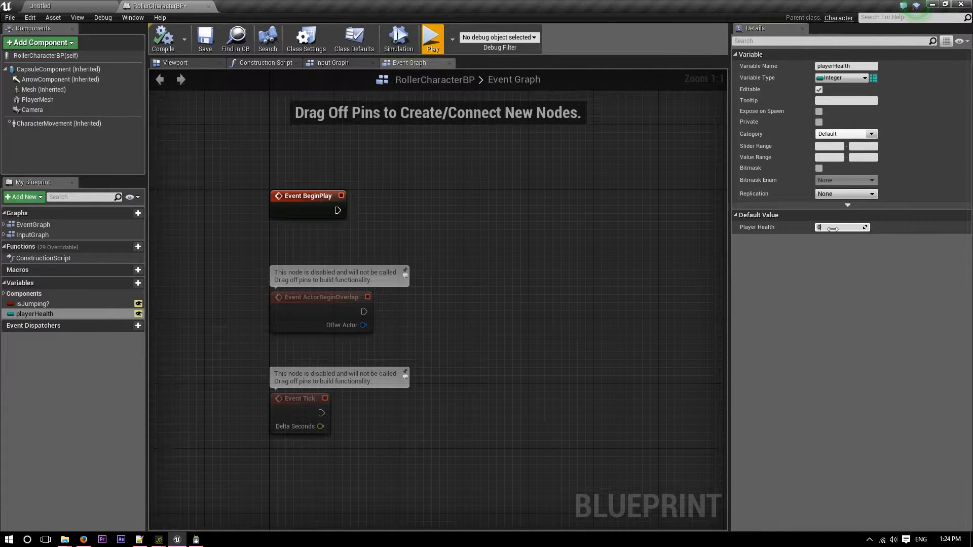
{"action": "type", "text": "3"}
{"action": "key", "text": "Return"}
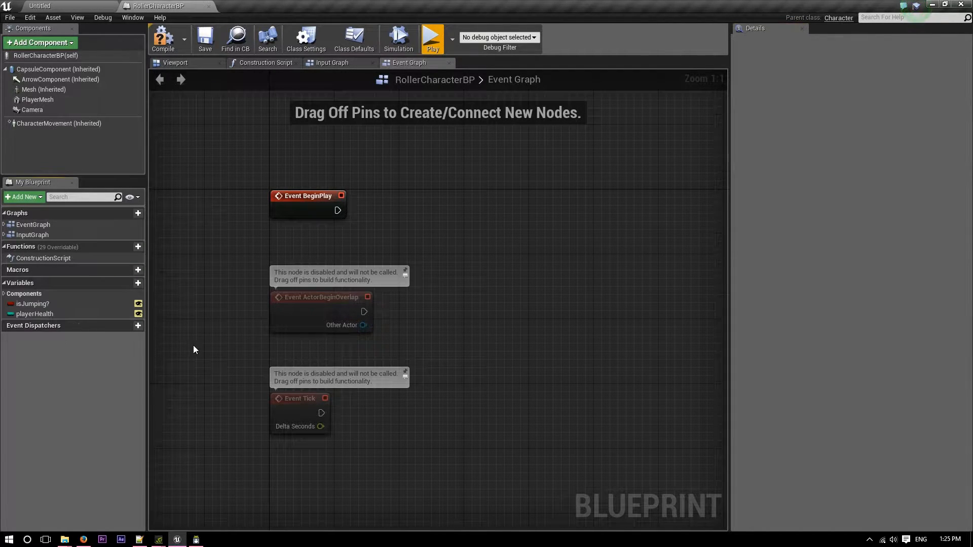
Widen the Jump comment box in the Input Graph to leave empty space beyond the Jump and Stop Jumping nodes.
{"action": "right_click_drag", "start_coordinate": [193, 348], "coordinate": [192, 401]}
{"action": "left_click_drag", "start_coordinate": [34, 313], "coordinate": [379, 239]}
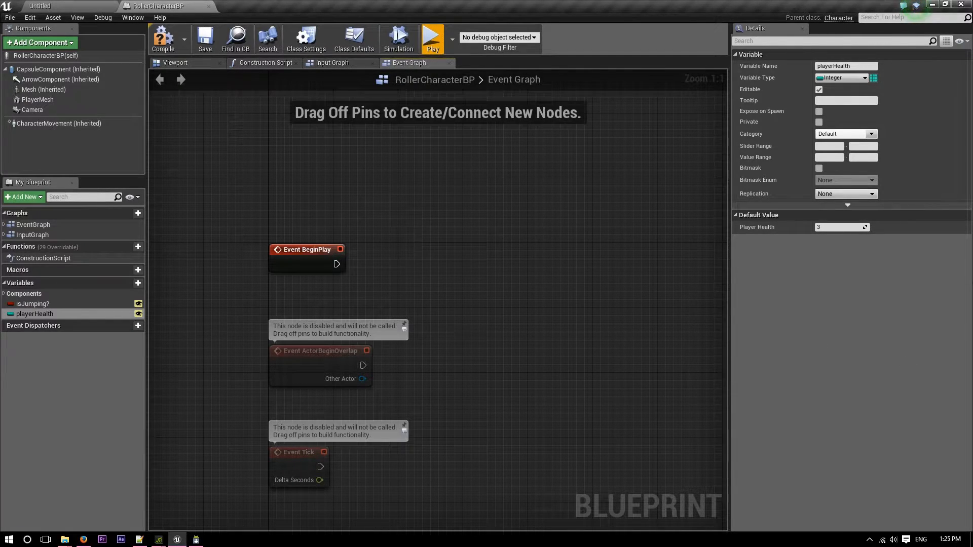
{"action": "left_click", "coordinate": [58, 302]}
{"action": "left_click", "coordinate": [324, 62]}
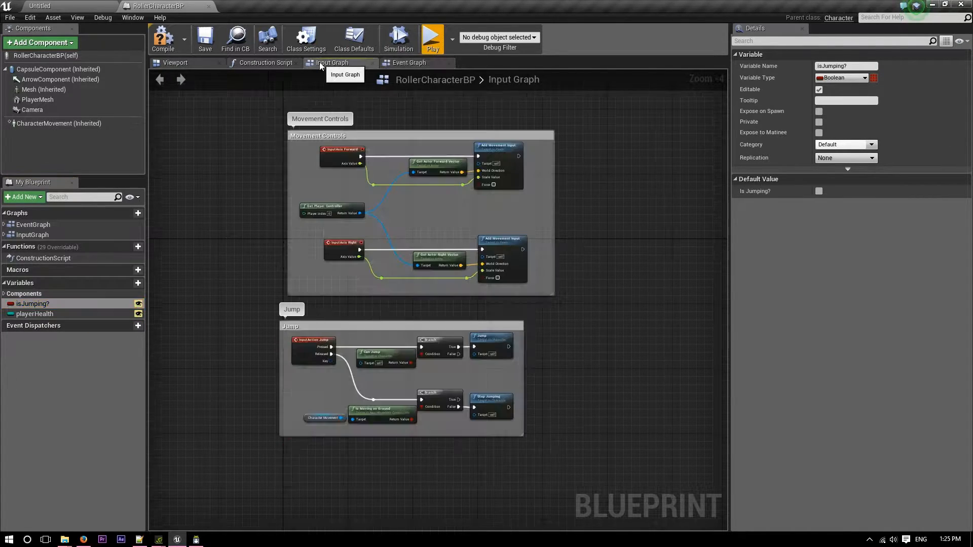
{"action": "scroll", "coordinate": [550, 376], "scroll_direction": "up", "scroll_amount": 4}
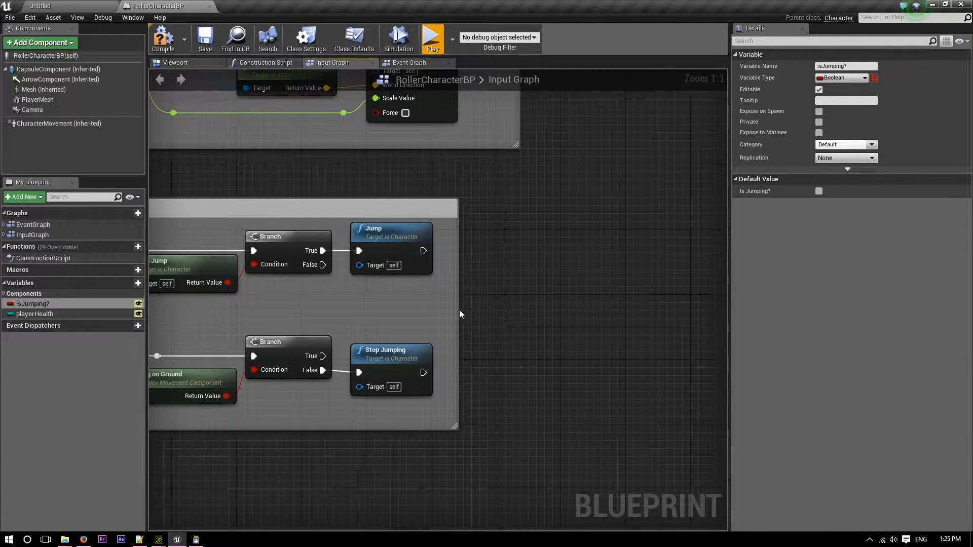
{"action": "left_click_drag", "start_coordinate": [456, 310], "coordinate": [682, 309]}
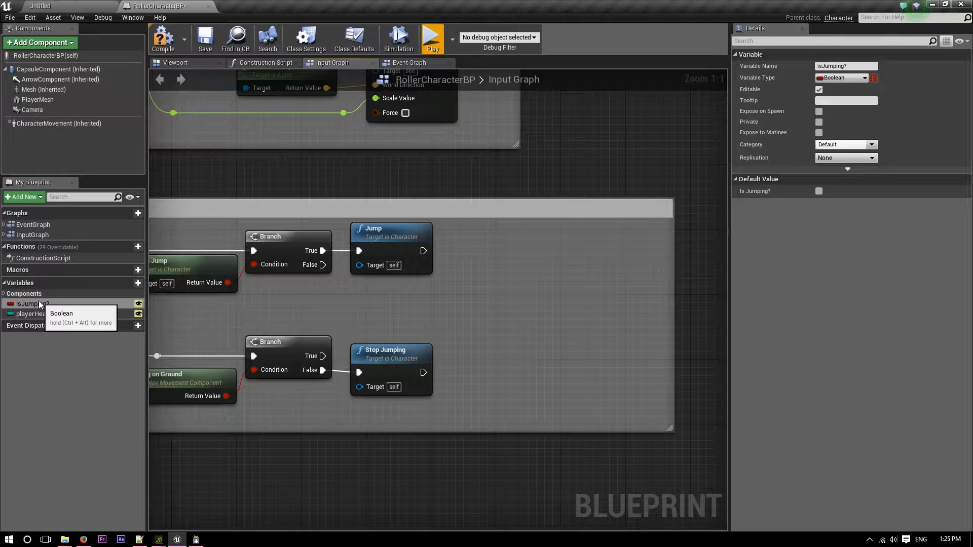
Add a Set isJumping? node connected after the Jump node and make its value true.
{"action": "left_click_drag", "start_coordinate": [39, 304], "coordinate": [478, 248]}
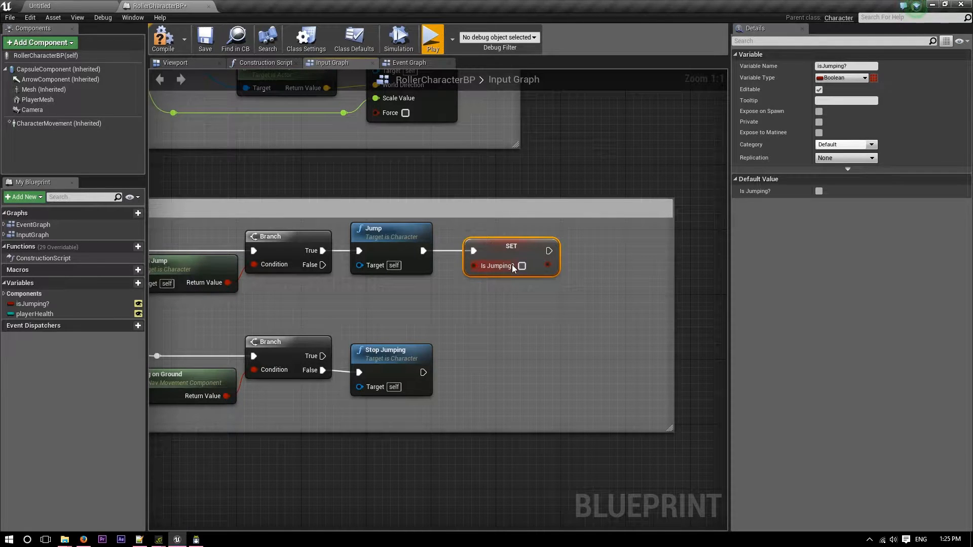
{"action": "scroll", "coordinate": [362, 295], "scroll_direction": "down", "scroll_amount": 2}
{"action": "scroll", "coordinate": [400, 323], "scroll_direction": "up", "scroll_amount": 2}
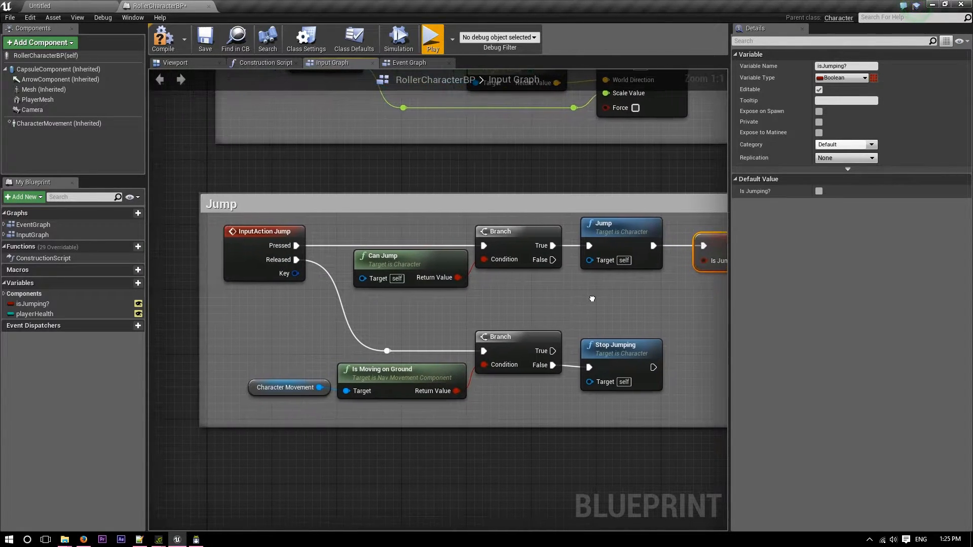
{"action": "left_click", "coordinate": [536, 281]}
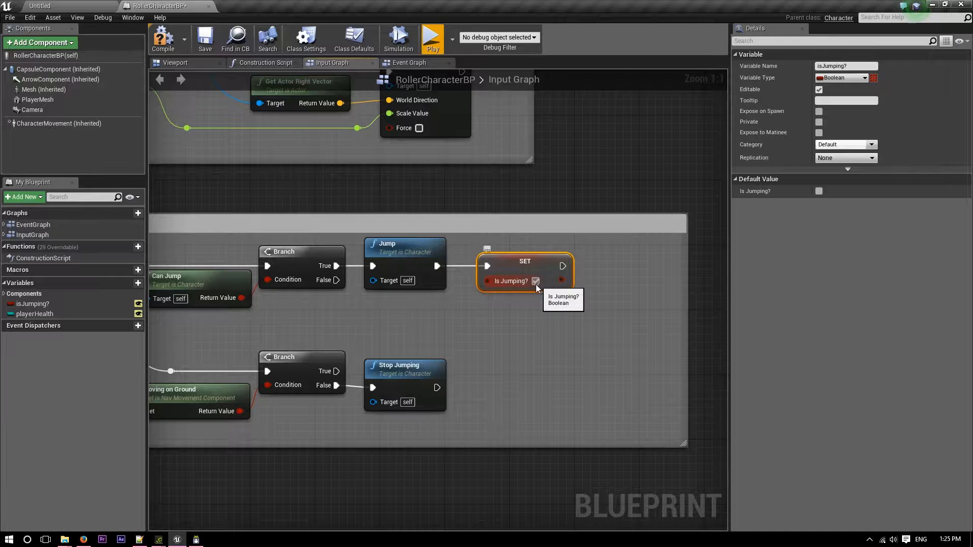
Add a Set isJumping? node with a false value connected after the Stop Jumping node.
{"action": "right_click_drag", "start_coordinate": [510, 358], "coordinate": [510, 316]}
{"action": "left_click_drag", "start_coordinate": [33, 304], "coordinate": [522, 342], "text": "alt"}
{"action": "scroll", "coordinate": [593, 372], "scroll_direction": "down", "scroll_amount": 3}
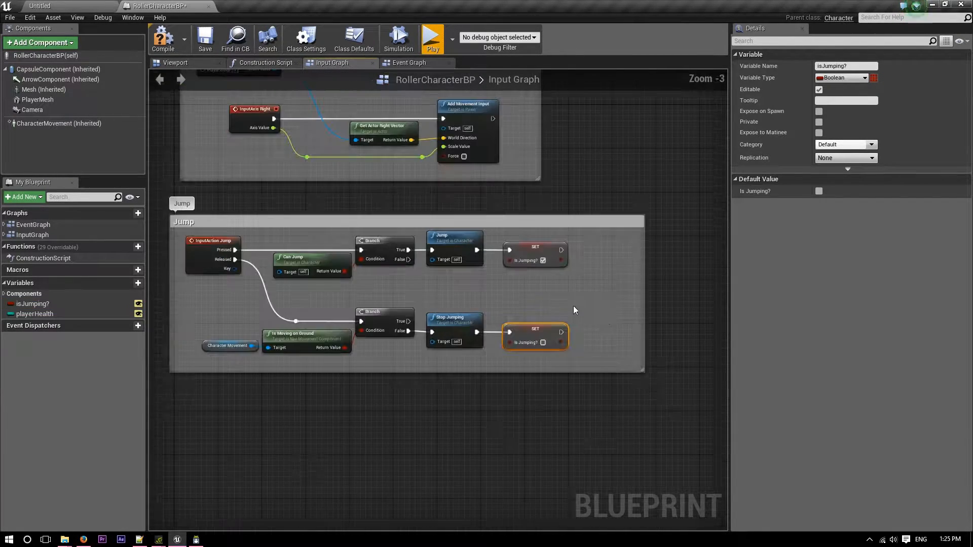
{"action": "left_click", "coordinate": [442, 179]}
Adjust the blueprint's compile options and compile it.
{"action": "left_click", "coordinate": [184, 40]}
{"action": "mouse_move", "coordinate": [227, 59]}
{"action": "left_click", "coordinate": [285, 73]}
{"action": "left_click", "coordinate": [166, 51]}
Play-test the ball by moving it forward and jumping, ending the session when done.
{"action": "left_click", "coordinate": [438, 45]}
{"action": "key", "text": "w"}
{"action": "key", "text": "space"}
{"action": "key", "text": "Escape"}
Switch to Illustrator and fit the Maze_simple.svg maze artwork in the window.
{"action": "left_click", "coordinate": [84, 540]}
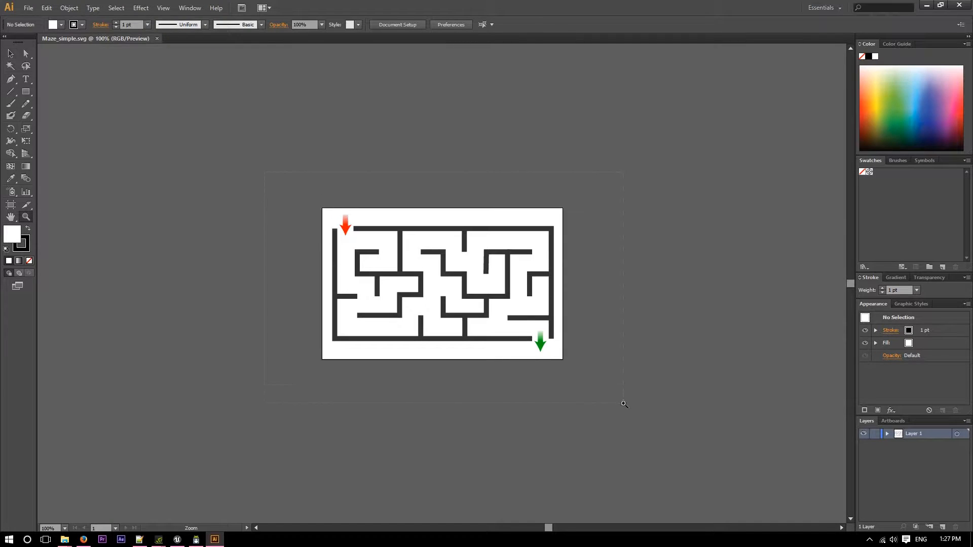
{"action": "key", "text": "ctrl+0"}
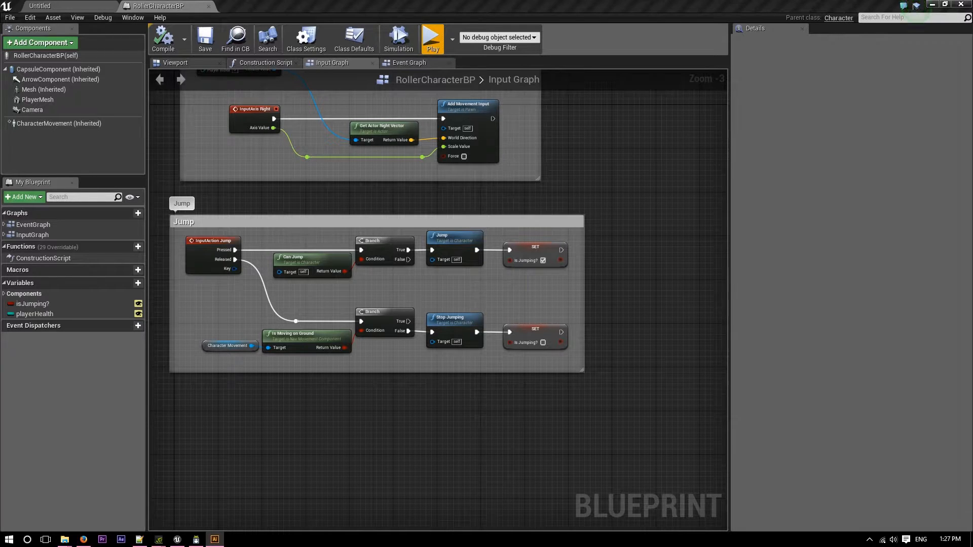
Switch to the Unreal level editor, create a new level named Level_1 in the Levels folder and open it.
{"action": "left_click", "coordinate": [64, 6]}
{"action": "right_click", "coordinate": [153, 448]}
{"action": "left_click", "coordinate": [208, 291]}
{"action": "type", "text": "Level"}
{"action": "key", "text": "BackSpace"}
{"action": "type", "text": "_1"}
{"action": "key", "text": "Return"}
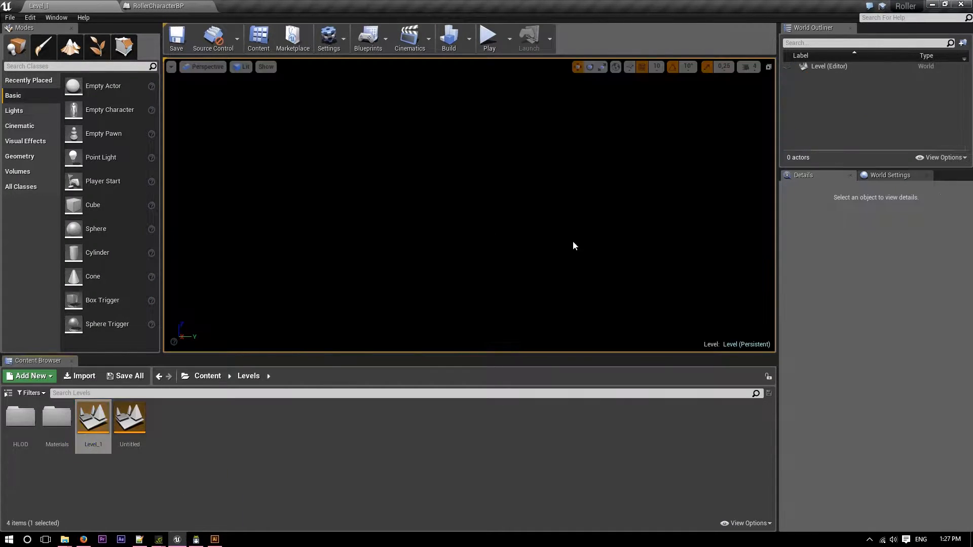
Enable the display of engine content in the Content Browser.
{"action": "left_click", "coordinate": [186, 376]}
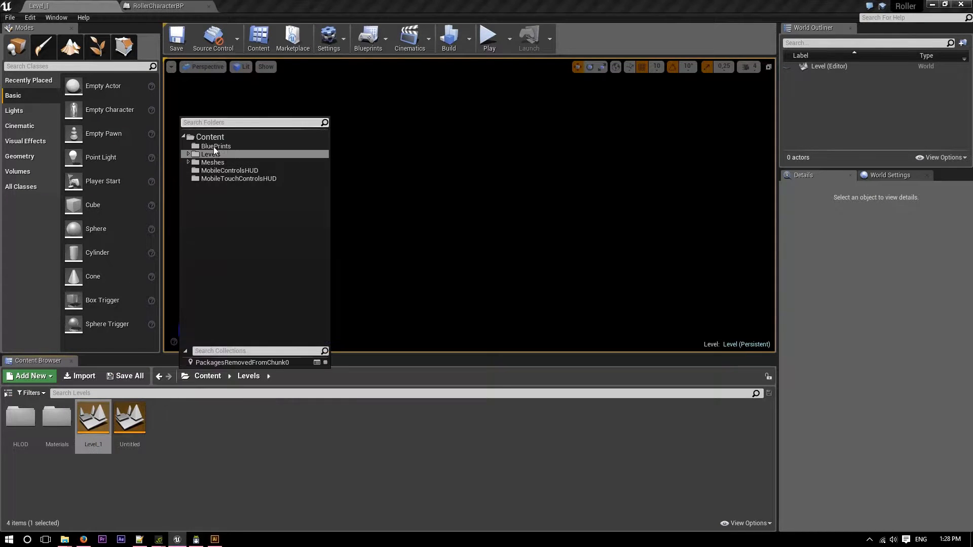
{"action": "left_click", "coordinate": [650, 521]}
{"action": "left_click", "coordinate": [740, 523]}
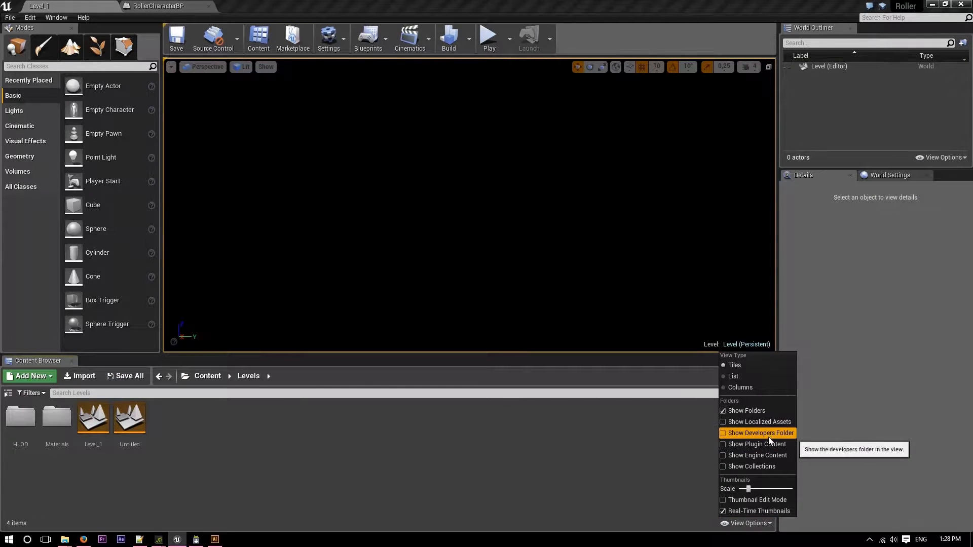
{"action": "left_click", "coordinate": [775, 456]}
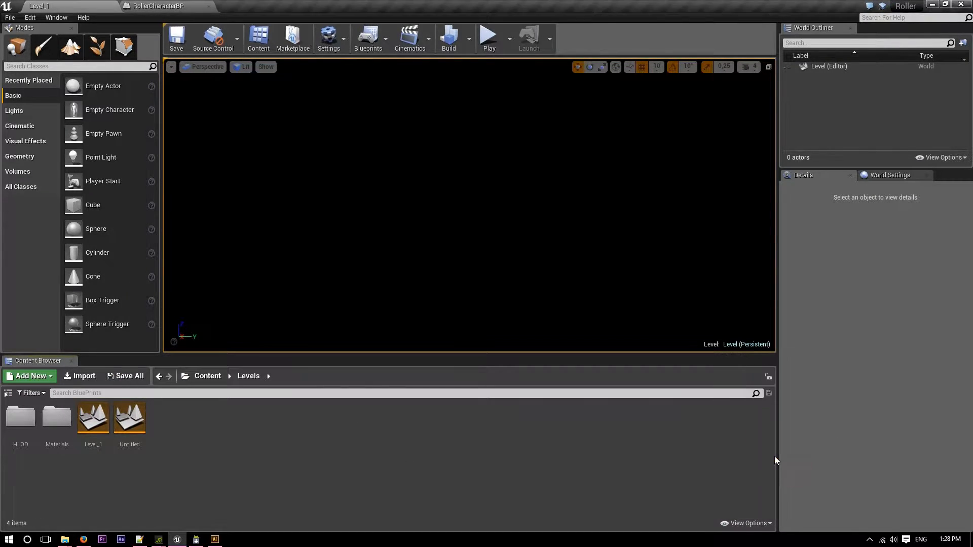
Search Engine Content for sky and place BP_Sky_Sphere in the level at location 0, 0, 0.
{"action": "left_click", "coordinate": [185, 376]}
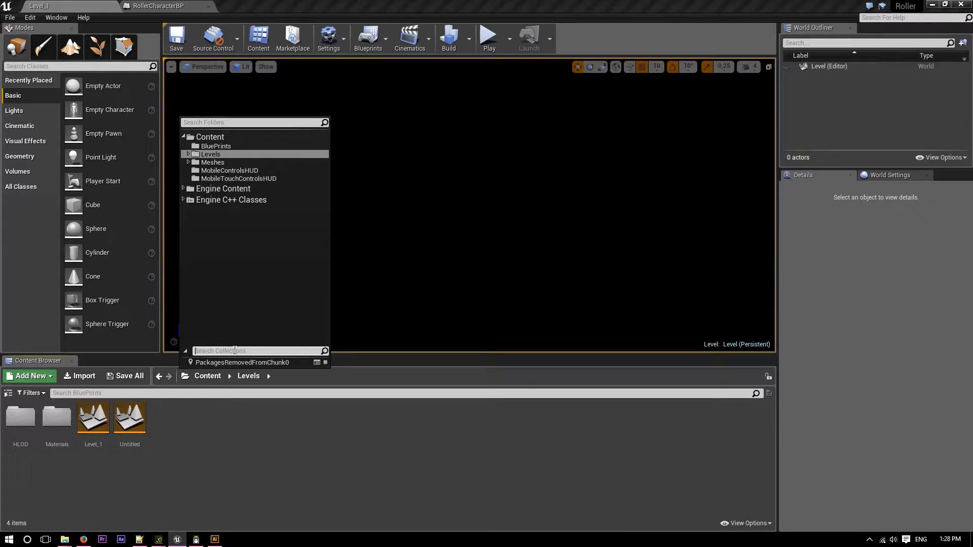
{"action": "type", "text": "sky"}
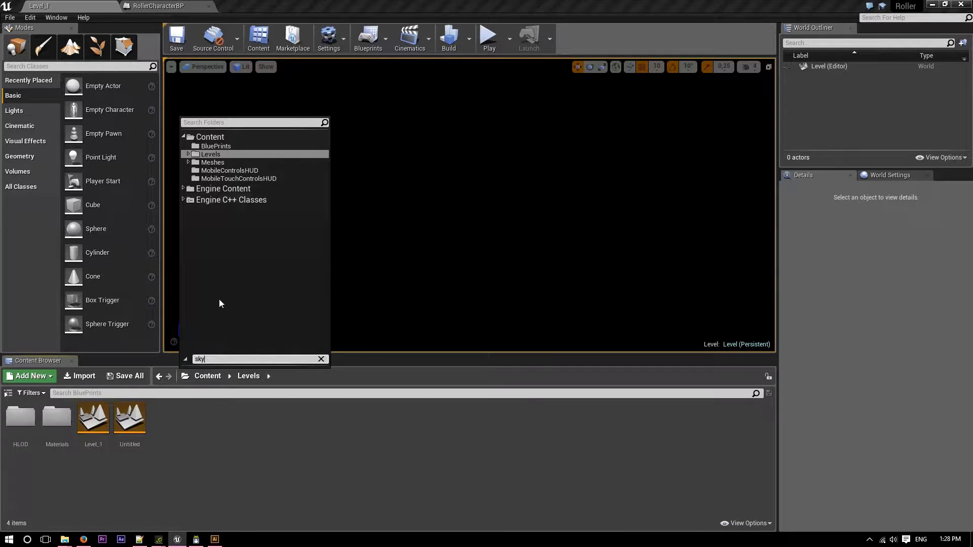
{"action": "left_click", "coordinate": [223, 188]}
{"action": "left_click", "coordinate": [101, 393]}
{"action": "type", "text": "sky"}
{"action": "left_click_drag", "start_coordinate": [6, 415], "coordinate": [405, 185]}
{"action": "left_click", "coordinate": [958, 282]}
Add a Directional Light to the level at location 0, 0, 0 and make it Movable.
{"action": "left_click", "coordinate": [15, 111]}
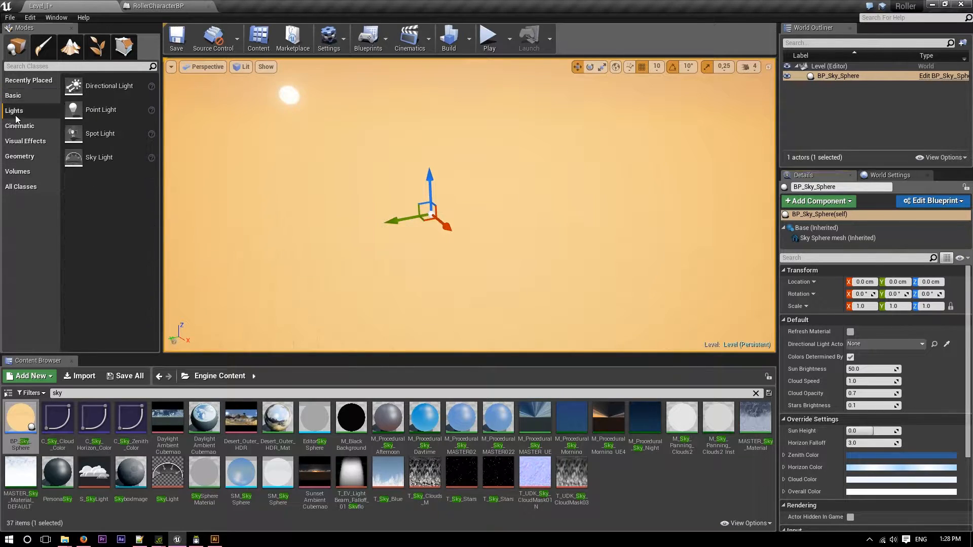
{"action": "left_click_drag", "start_coordinate": [75, 87], "coordinate": [433, 208]}
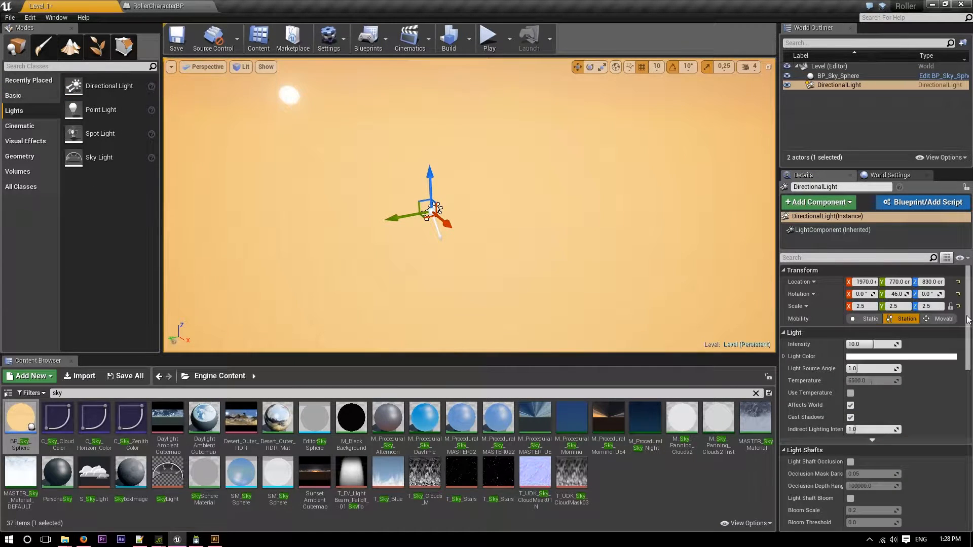
{"action": "left_click", "coordinate": [958, 282]}
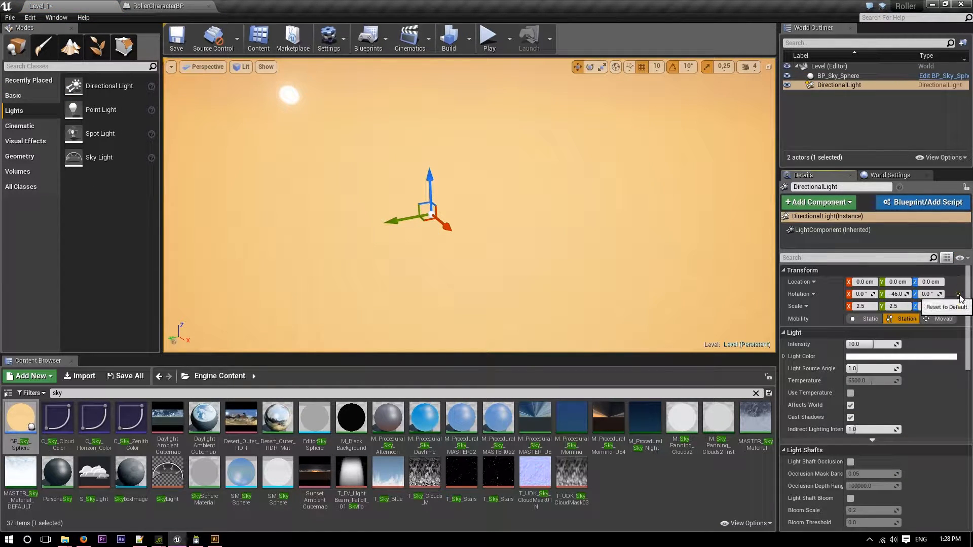
{"action": "left_click", "coordinate": [933, 318]}
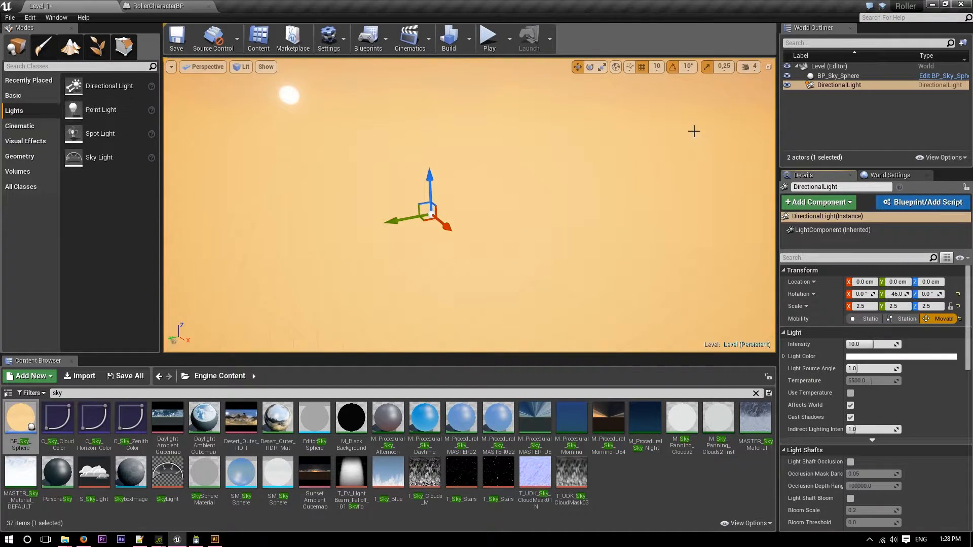
Assign the DirectionalLight as the Directional Light Actor of BP_Sky_Sphere and check the resulting sky.
{"action": "left_click", "coordinate": [831, 76]}
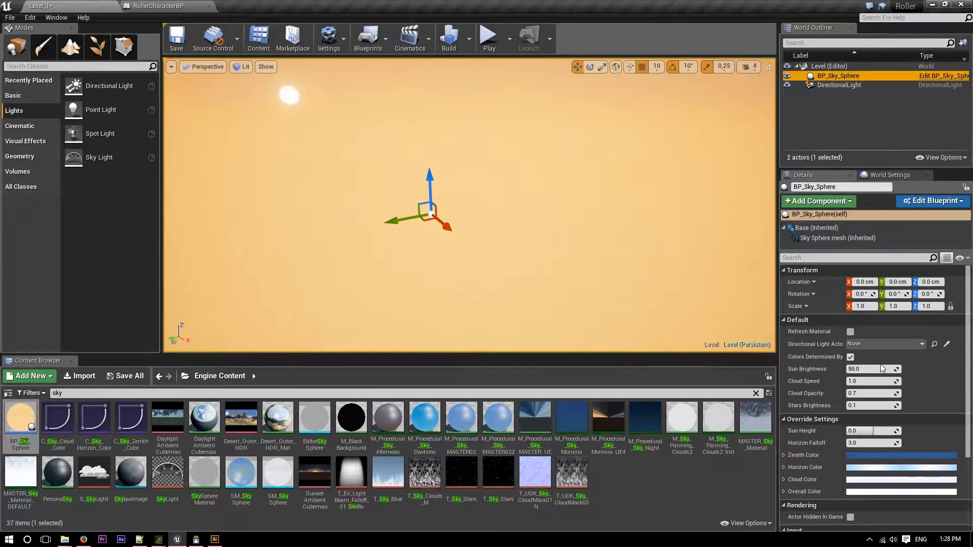
{"action": "left_click", "coordinate": [889, 343]}
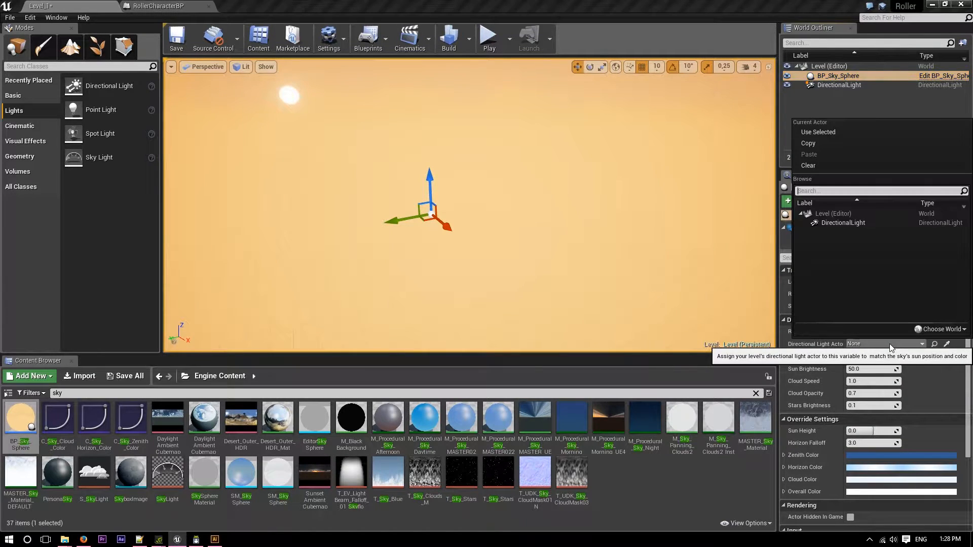
{"action": "left_click", "coordinate": [843, 223]}
{"action": "right_click_drag", "start_coordinate": [539, 212], "coordinate": [686, 173]}
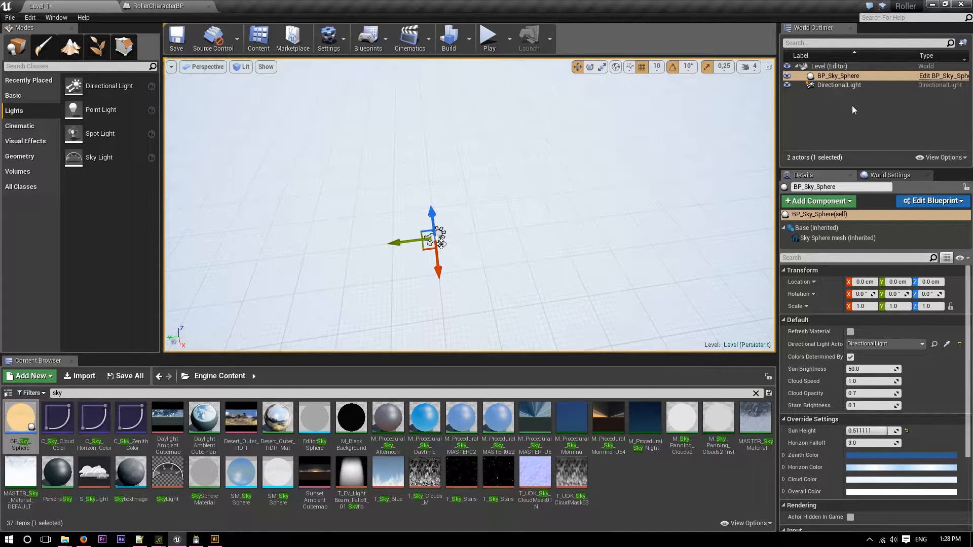
{"action": "left_click", "coordinate": [852, 85]}
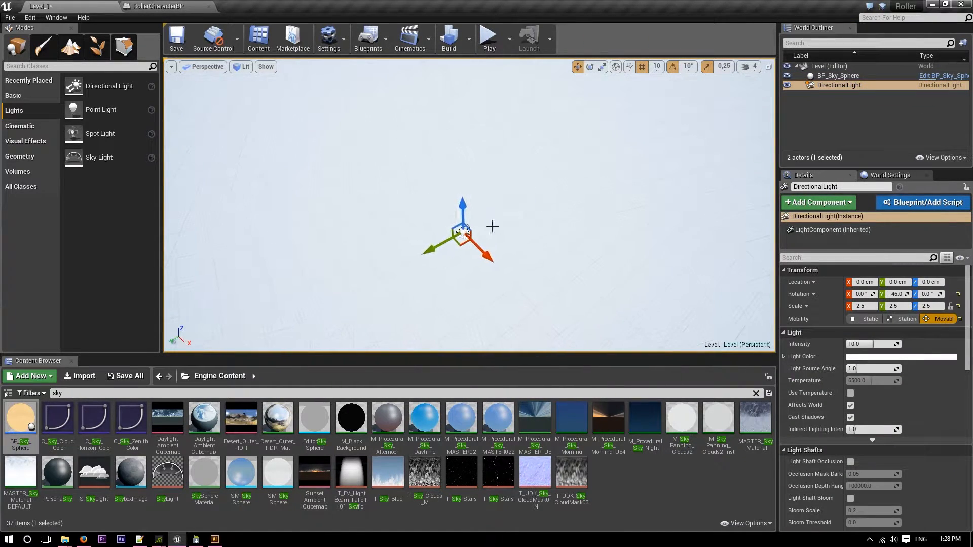
Add an additive Box brush at location 0, 0, 0 and set its Z size to 10.
{"action": "left_click", "coordinate": [28, 156]}
{"action": "mouse_move", "coordinate": [88, 86]}
{"action": "left_mouse_down"}
{"action": "mouse_move", "coordinate": [361, 207]}
{"action": "mouse_move", "coordinate": [413, 208]}
{"action": "left_mouse_up"}
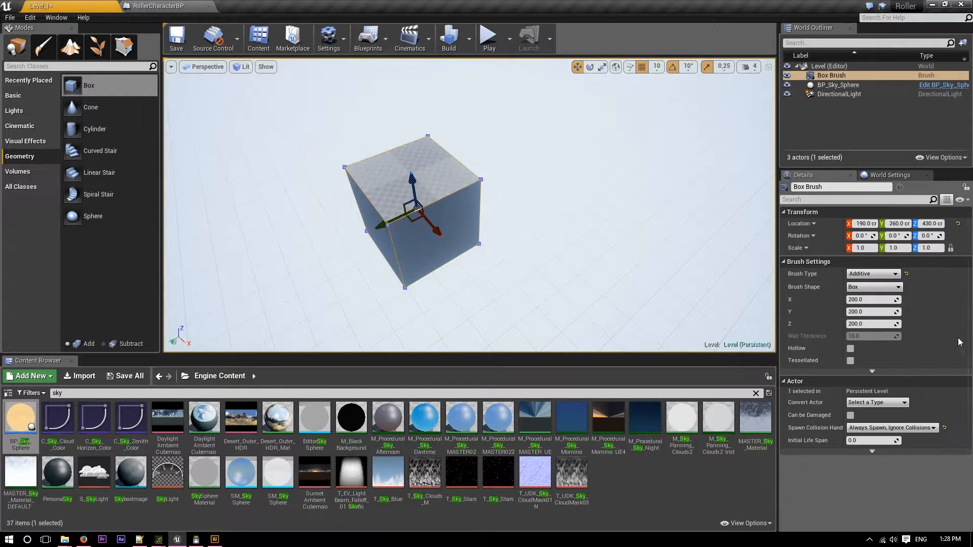
{"action": "left_click", "coordinate": [959, 224]}
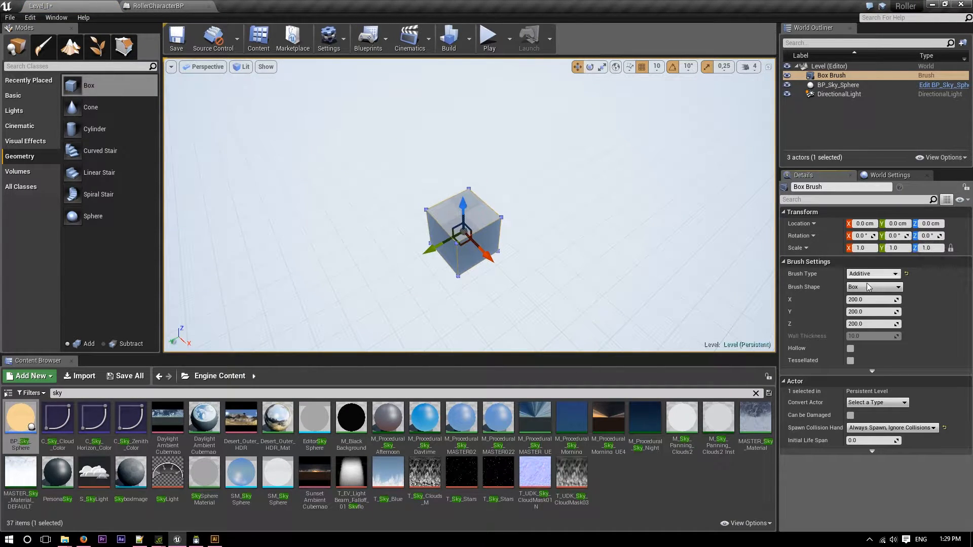
{"action": "left_click", "coordinate": [879, 323]}
{"action": "type", "text": "10"}
{"action": "key", "text": "Return"}
{"action": "mouse_move", "coordinate": [531, 280]}
{"action": "right_mouse_down"}
{"action": "mouse_move", "coordinate": [530, 324]}
{"action": "mouse_move", "coordinate": [608, 304]}
{"action": "mouse_move", "coordinate": [496, 269]}
{"action": "mouse_move", "coordinate": [476, 238]}
{"action": "mouse_move", "coordinate": [481, 325]}
{"action": "mouse_move", "coordinate": [464, 337]}
{"action": "right_mouse_up"}
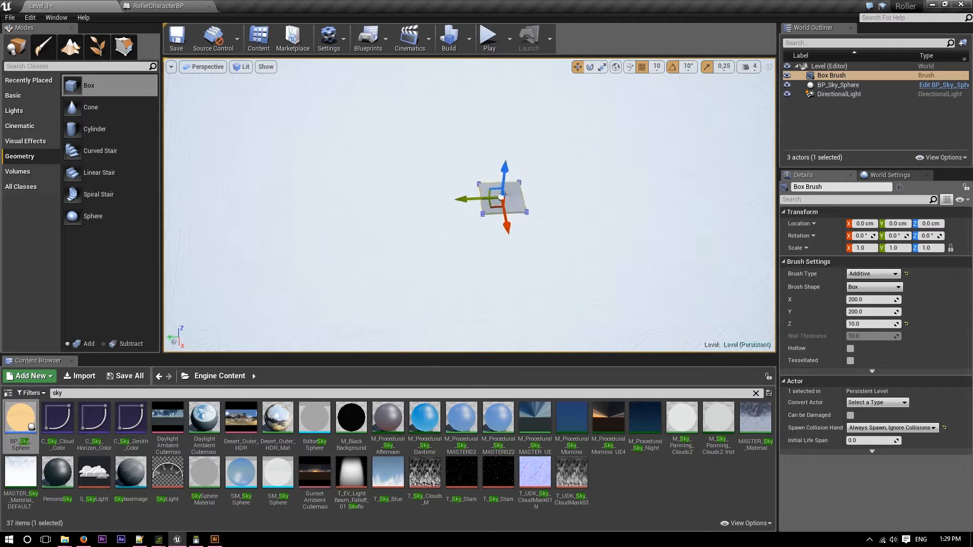
Switch to the maze drawing in Illustrator, show the rulers, read the artboard's size and return to the level editor.
{"action": "left_click", "coordinate": [856, 299]}
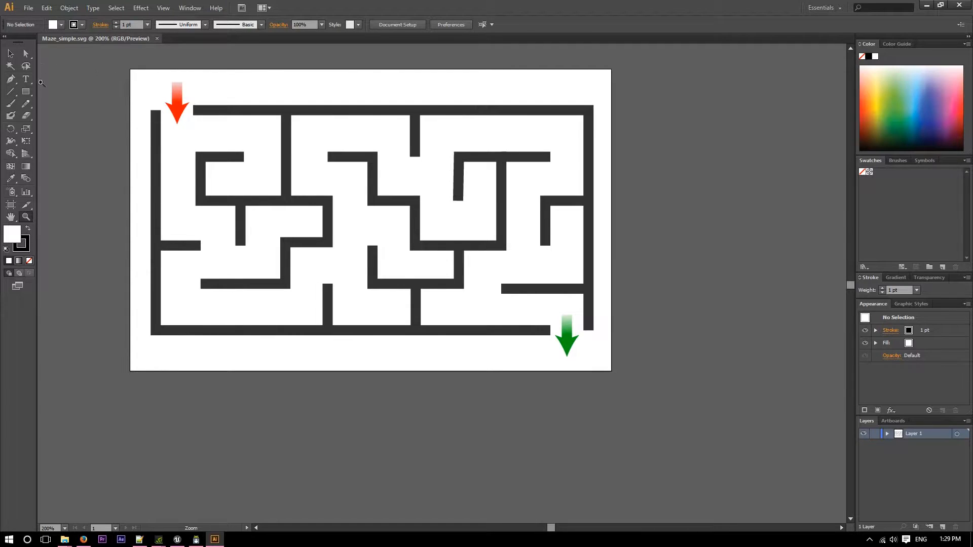
{"action": "key", "text": "r"}
{"action": "key", "text": "ctrl+r"}
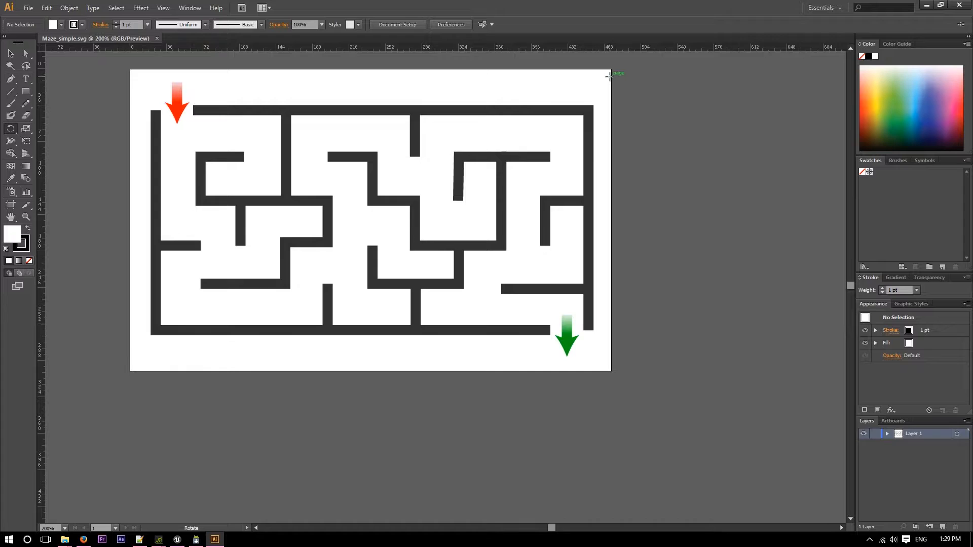
{"action": "key", "text": "alt+Tab"}
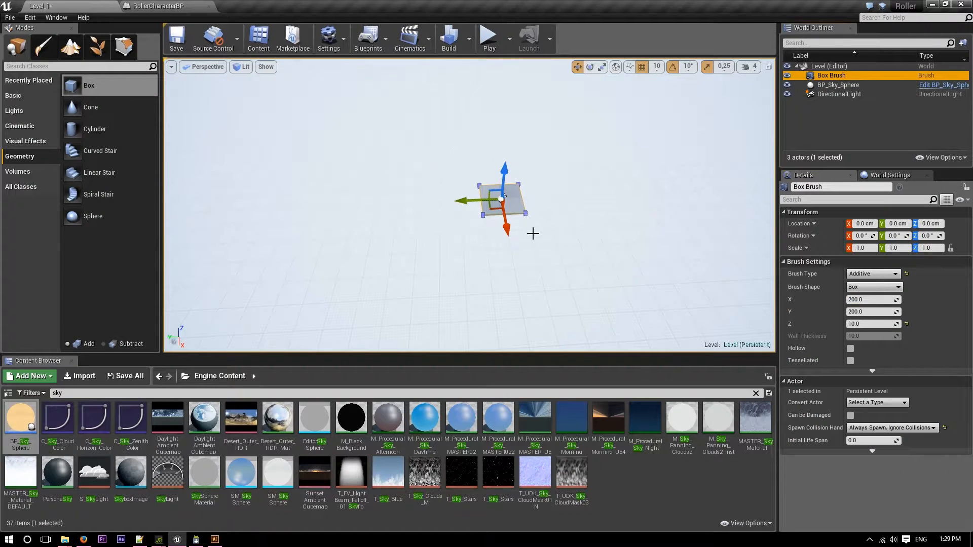
{"action": "key", "text": "alt+Tab"}
{"action": "key", "text": "alt+Tab"}
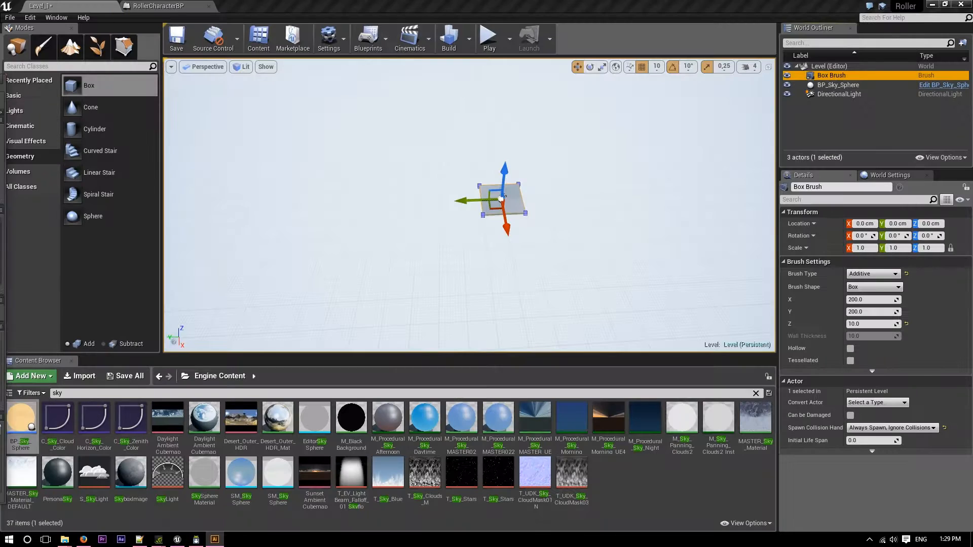
Set the floor box brush's X size to 4000 and its Y size to 2880.
{"action": "left_click", "coordinate": [867, 300]}
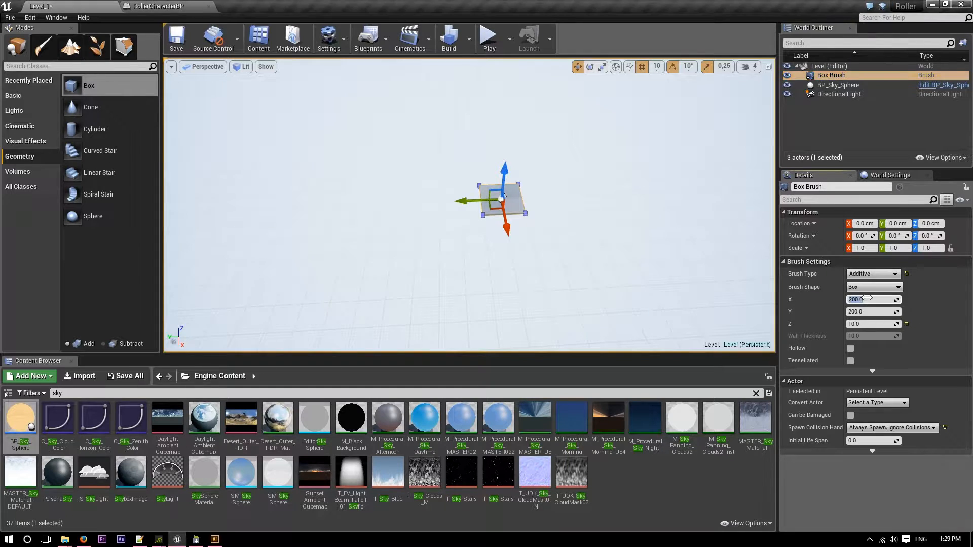
{"action": "type", "text": "4000"}
{"action": "key", "text": "Return"}
{"action": "right_click_drag", "start_coordinate": [507, 304], "coordinate": [682, 301]}
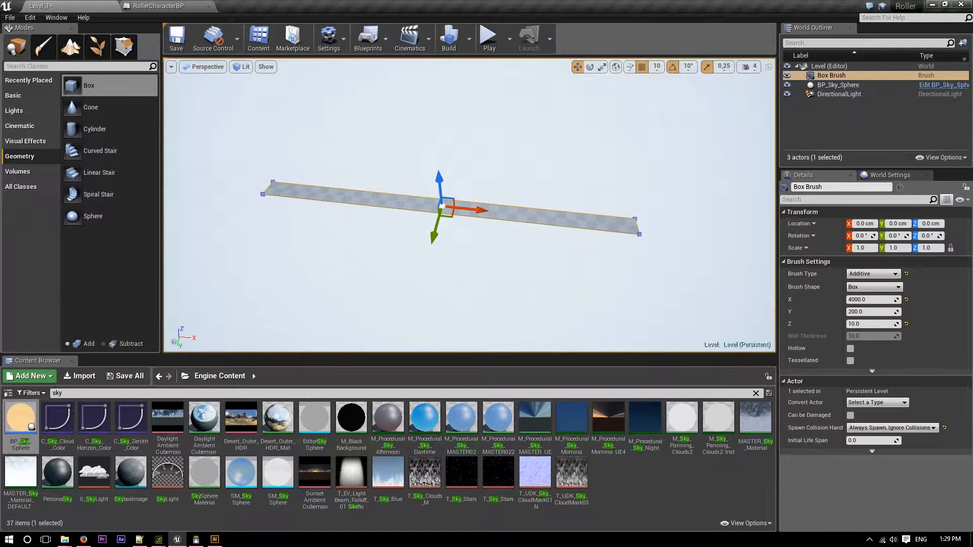
{"action": "left_click", "coordinate": [860, 312]}
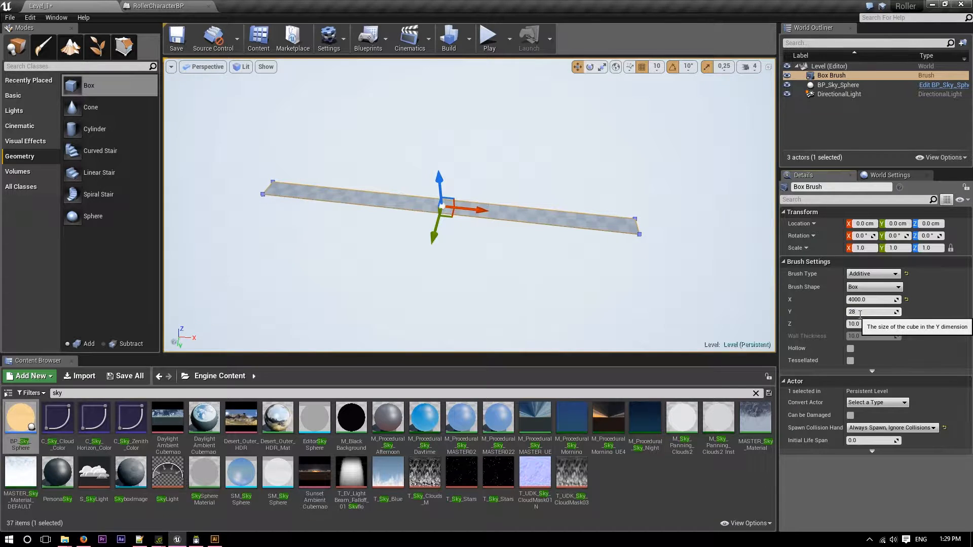
{"action": "type", "text": "2880"}
{"action": "key", "text": "Return"}
Hide BP_Sky_Sphere in the level while keeping the DirectionalLight visible.
{"action": "right_click_drag", "start_coordinate": [608, 273], "coordinate": [618, 324]}
{"action": "key", "text": "w"}
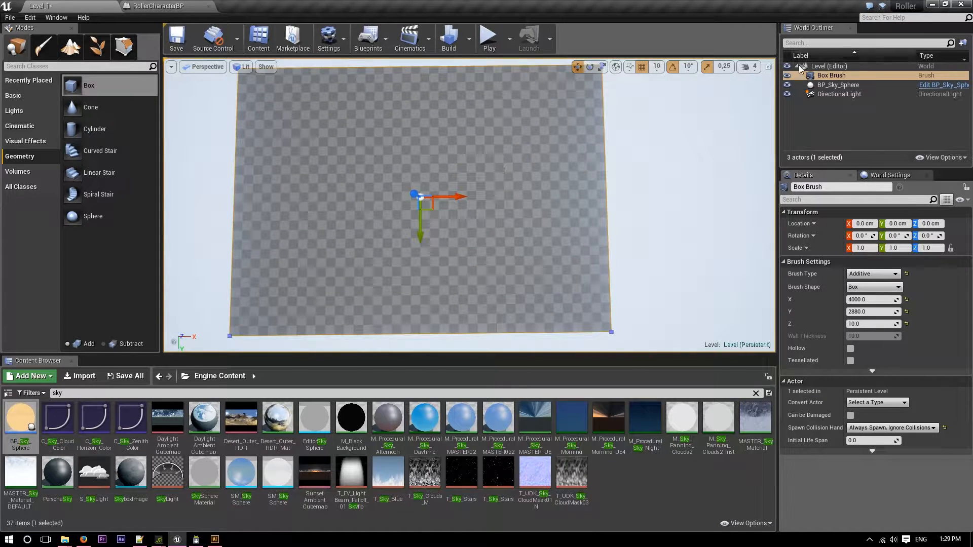
{"action": "left_click", "coordinate": [787, 95]}
{"action": "left_click", "coordinate": [788, 85]}
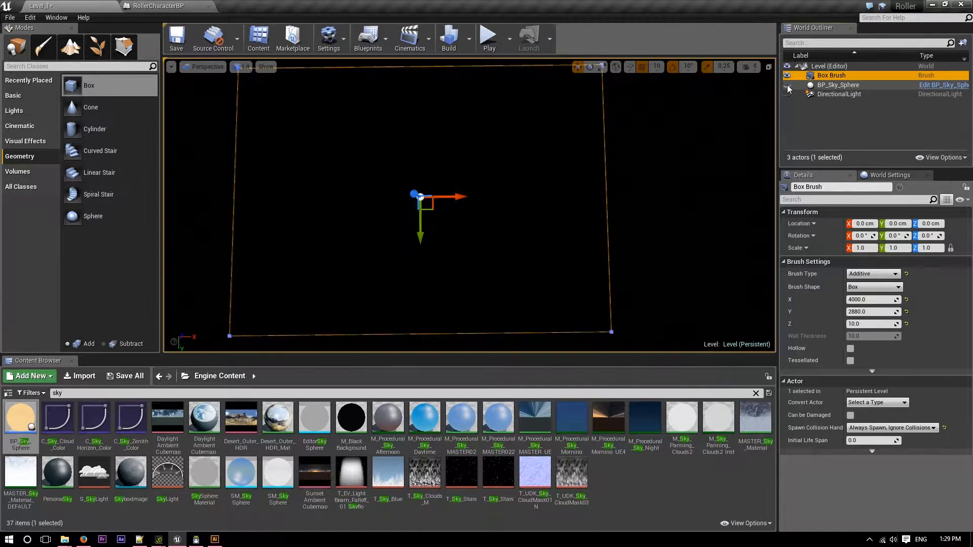
{"action": "left_click", "coordinate": [788, 95]}
{"action": "right_click_drag", "start_coordinate": [655, 257], "coordinate": [652, 256]}
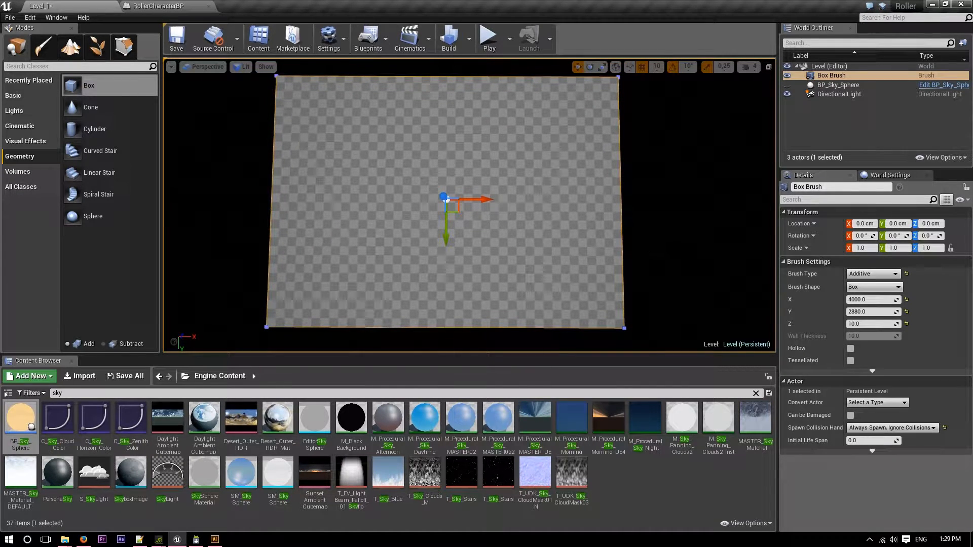
Check the maze drawing in Illustrator, then add a second additive Box brush on the floor with an X size of 100.
{"action": "key", "text": "alt+Tab"}
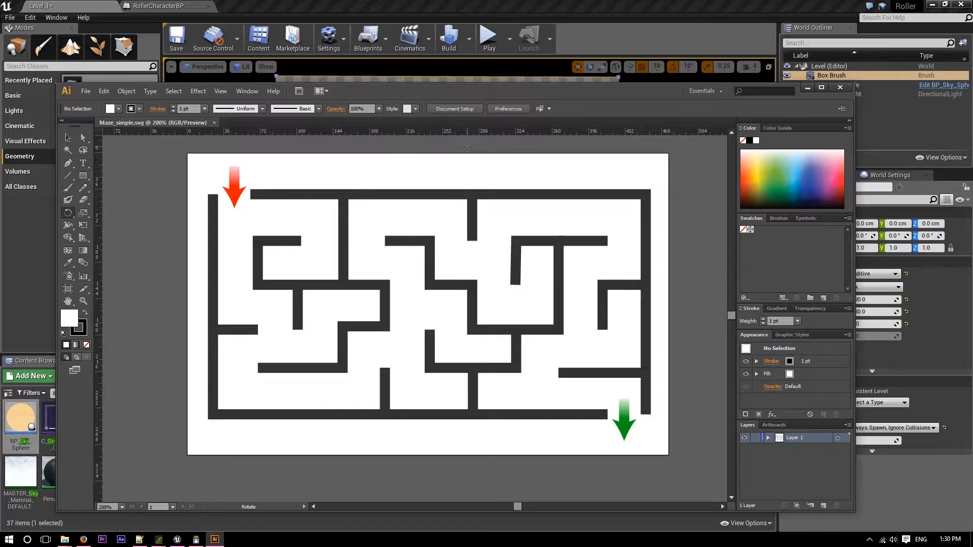
{"action": "key", "text": "alt+Tab"}
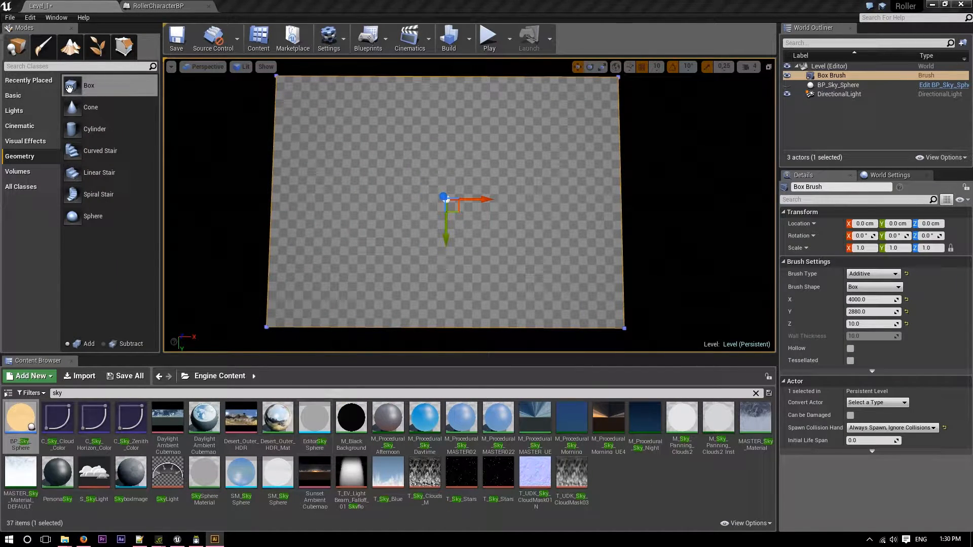
{"action": "left_click_drag", "start_coordinate": [284, 89], "coordinate": [362, 213]}
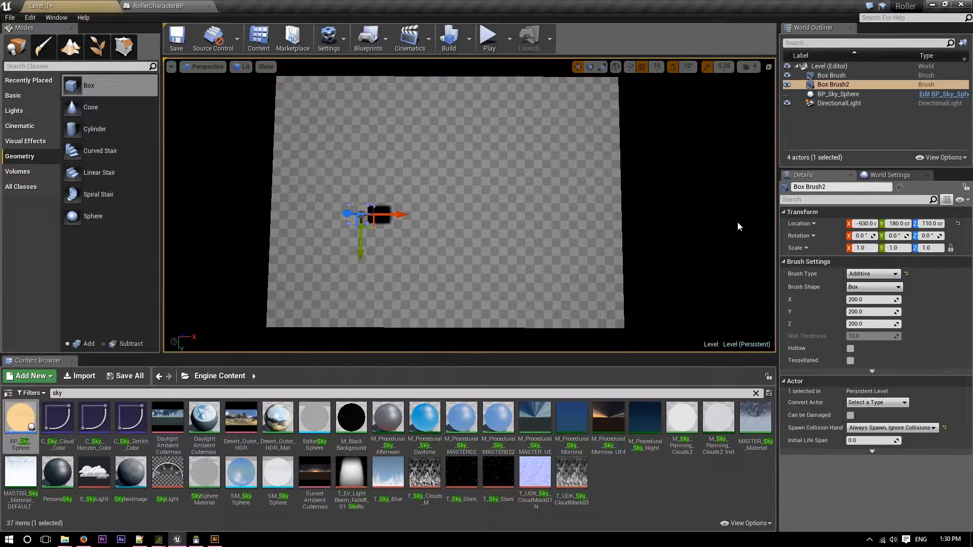
{"action": "left_click", "coordinate": [864, 300]}
{"action": "type", "text": "100"}
{"action": "key", "text": "Return"}
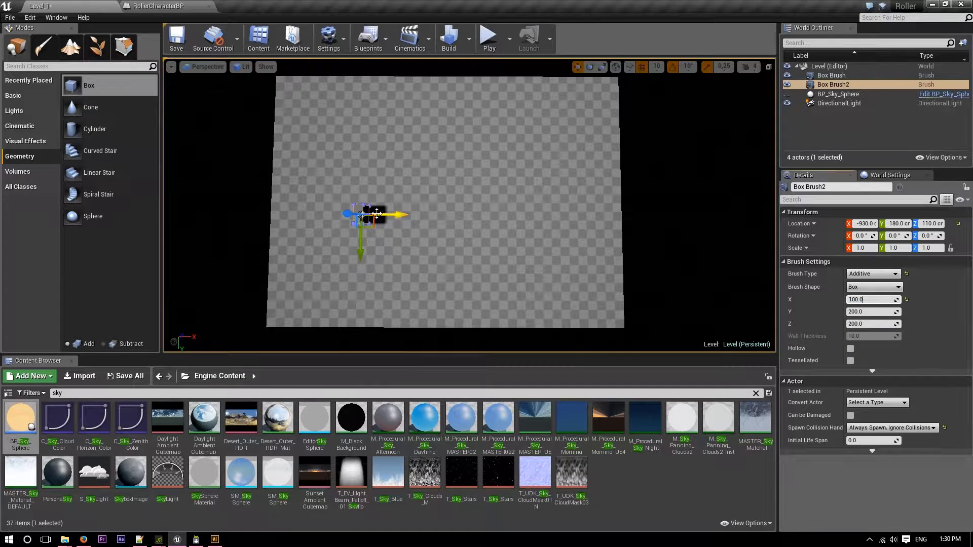
Drop the new wall box onto the floor and move it to the floor's corner at location -1950, -1340, 105.
{"action": "left_click_drag", "start_coordinate": [348, 214], "coordinate": [330, 167]}
{"action": "key", "text": "End"}
{"action": "left_click_drag", "start_coordinate": [399, 216], "coordinate": [307, 216]}
{"action": "key", "text": "w"}
{"action": "mouse_move", "coordinate": [307, 215]}
{"action": "right_mouse_down"}
{"action": "mouse_move", "coordinate": [547, 217]}
{"action": "mouse_move", "coordinate": [535, 233]}
{"action": "mouse_move", "coordinate": [517, 202]}
{"action": "mouse_move", "coordinate": [519, 152]}
{"action": "right_mouse_up"}
{"action": "key", "text": "w"}
{"action": "key", "text": "s"}
{"action": "scroll", "coordinate": [429, 195], "scroll_direction": "down", "scroll_amount": 1}
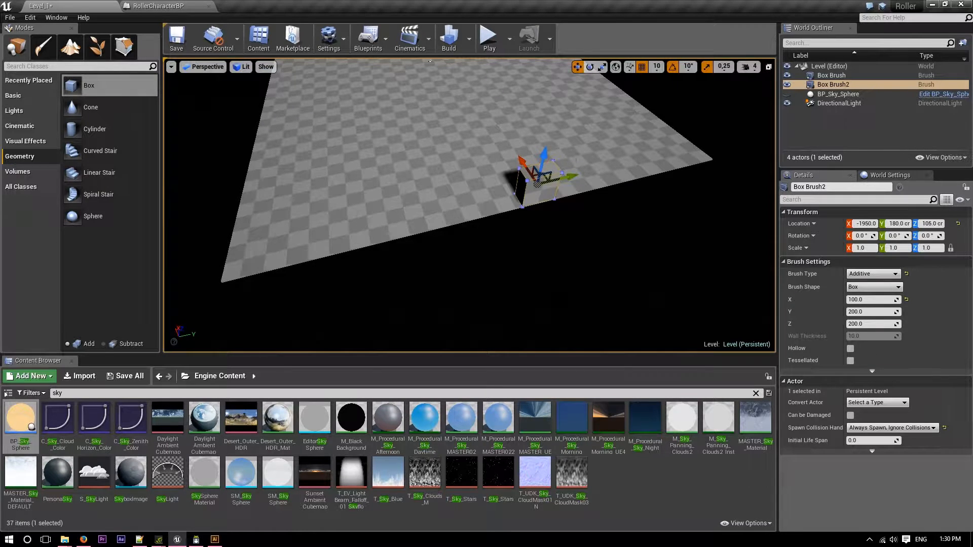
{"action": "mouse_move", "coordinate": [570, 180]}
{"action": "left_mouse_down"}
{"action": "mouse_move", "coordinate": [253, 251]}
{"action": "mouse_move", "coordinate": [251, 243]}
{"action": "left_mouse_up"}
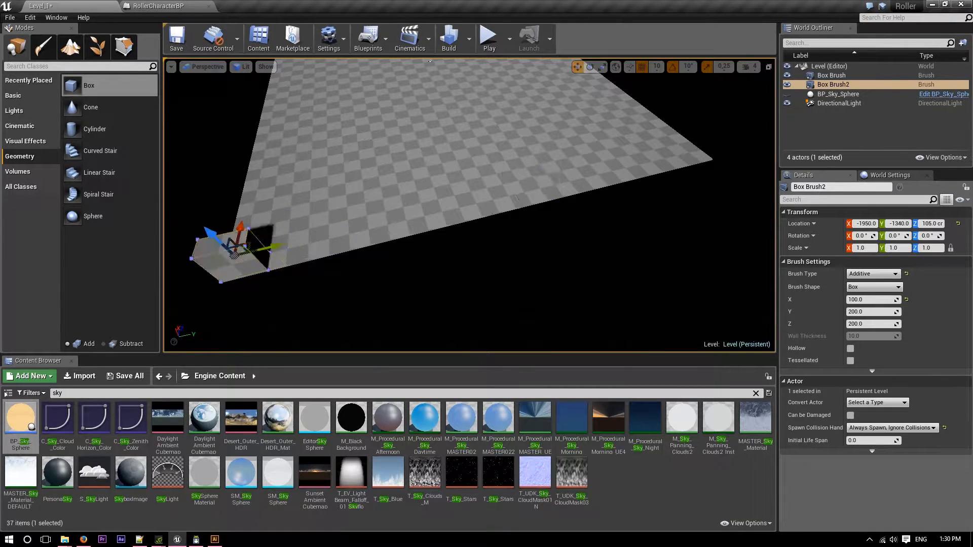
{"action": "key", "text": "f"}
{"action": "mouse_move", "coordinate": [304, 228]}
{"action": "right_mouse_down"}
{"action": "mouse_move", "coordinate": [472, 213]}
{"action": "mouse_move", "coordinate": [193, 193]}
{"action": "mouse_move", "coordinate": [180, 177]}
{"action": "mouse_move", "coordinate": [170, 203]}
{"action": "mouse_move", "coordinate": [101, 195]}
{"action": "mouse_move", "coordinate": [684, 311]}
{"action": "right_mouse_up"}
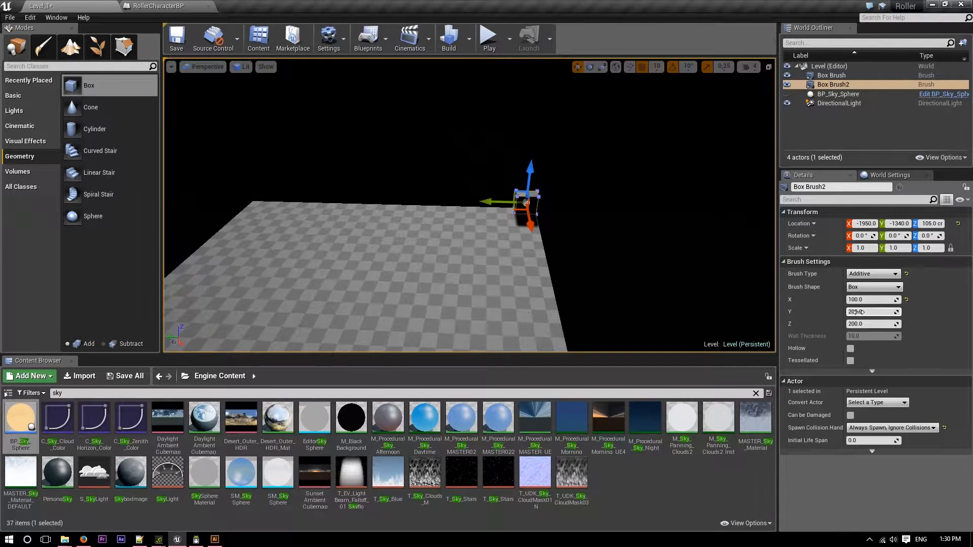
Using a grid snap of 500, try stretching the wall's Y size to about 3484 and raising it to Z 500.
{"action": "left_click", "coordinate": [656, 70]}
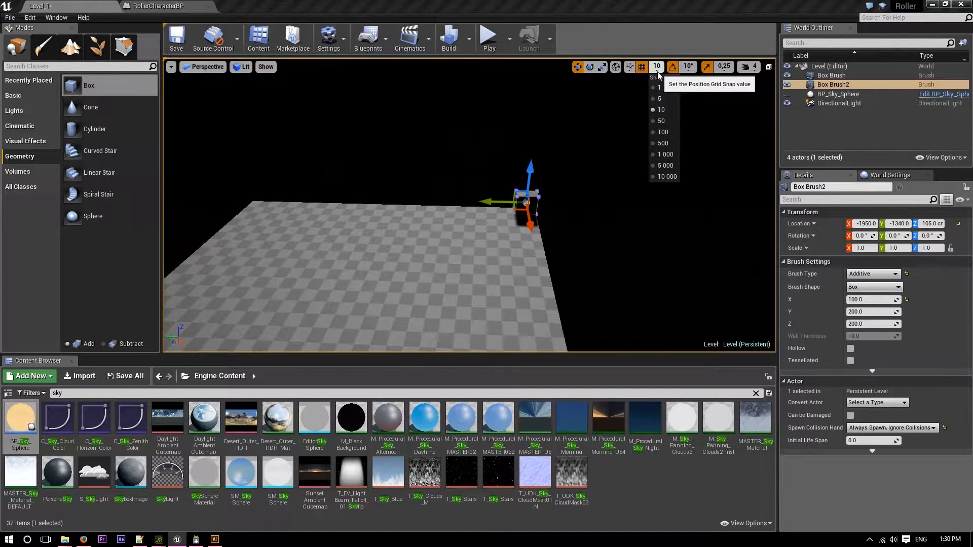
{"action": "left_click", "coordinate": [669, 144]}
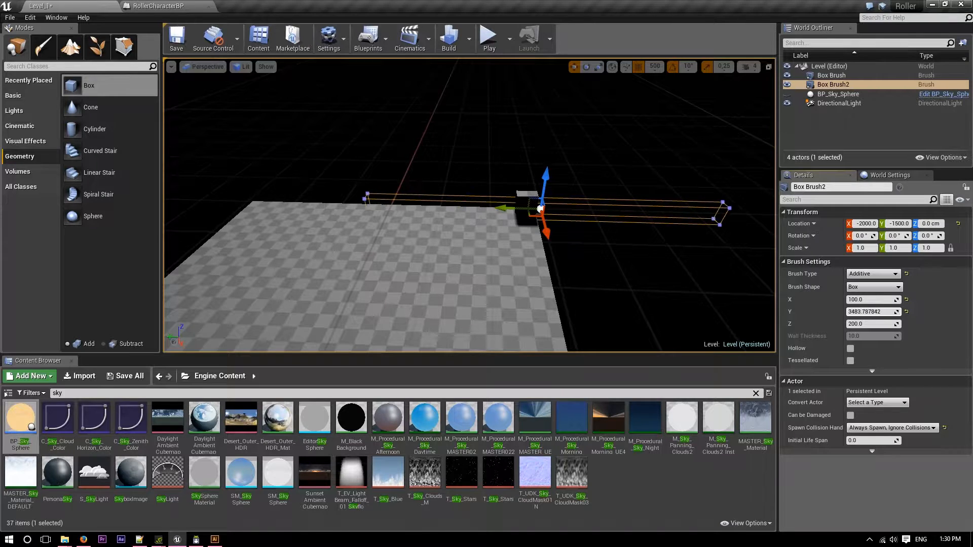
{"action": "left_click_drag", "start_coordinate": [872, 312], "coordinate": [896, 311]}
{"action": "right_click_drag", "start_coordinate": [569, 250], "coordinate": [540, 250]}
{"action": "left_click_drag", "start_coordinate": [582, 231], "coordinate": [590, 203]}
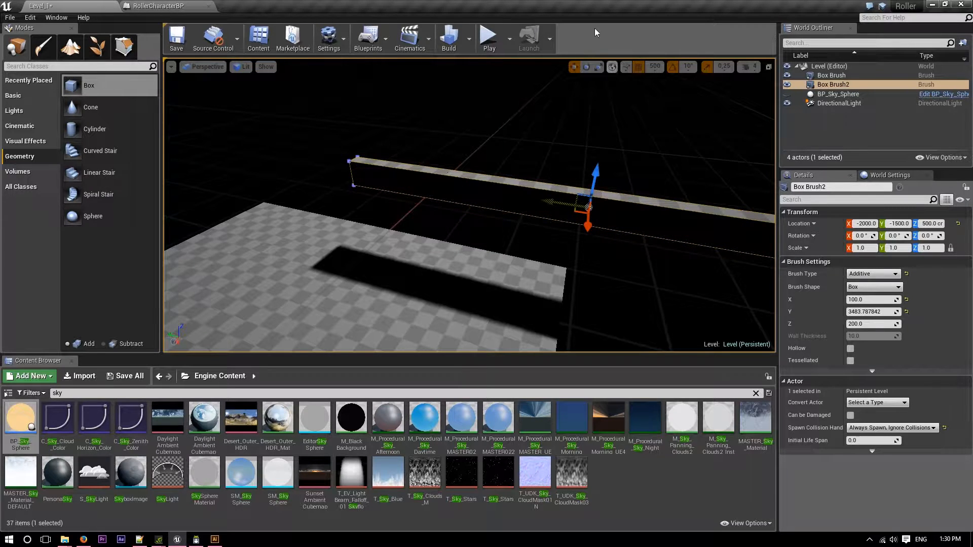
Using a grid snap of 1, move the wall along the floor's short edge to location -2000, -16, 105.
{"action": "left_click", "coordinate": [655, 66]}
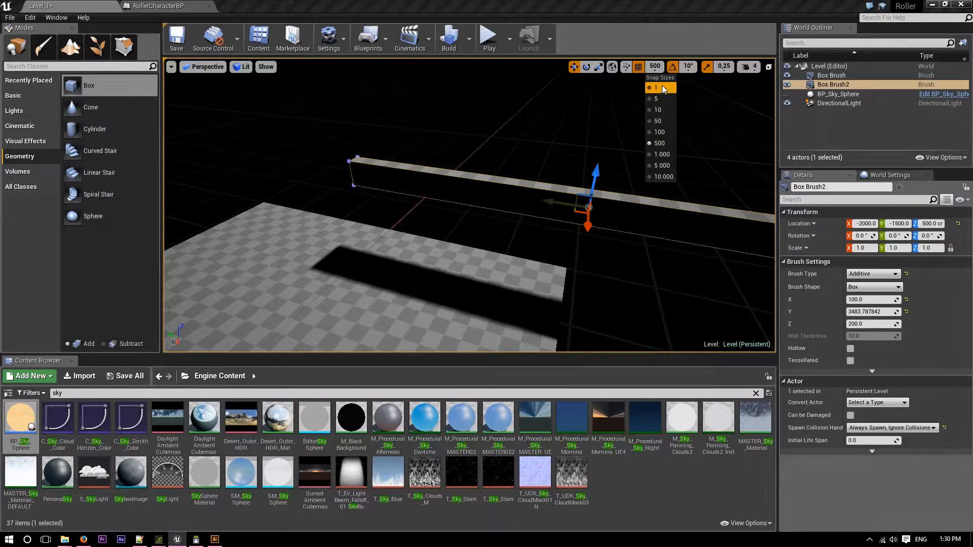
{"action": "left_click", "coordinate": [662, 86]}
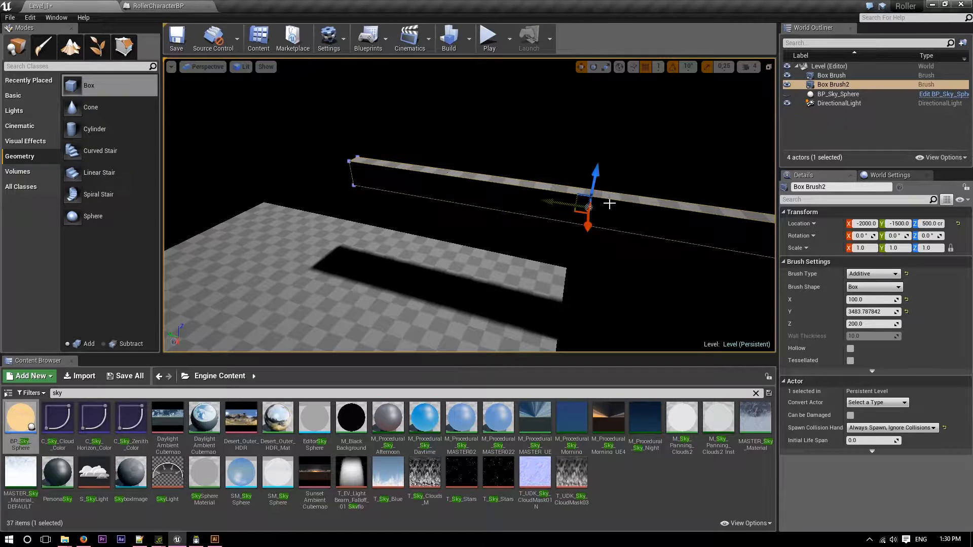
{"action": "right_click_drag", "start_coordinate": [609, 204], "coordinate": [615, 203]}
{"action": "left_click_drag", "start_coordinate": [592, 188], "coordinate": [596, 160]}
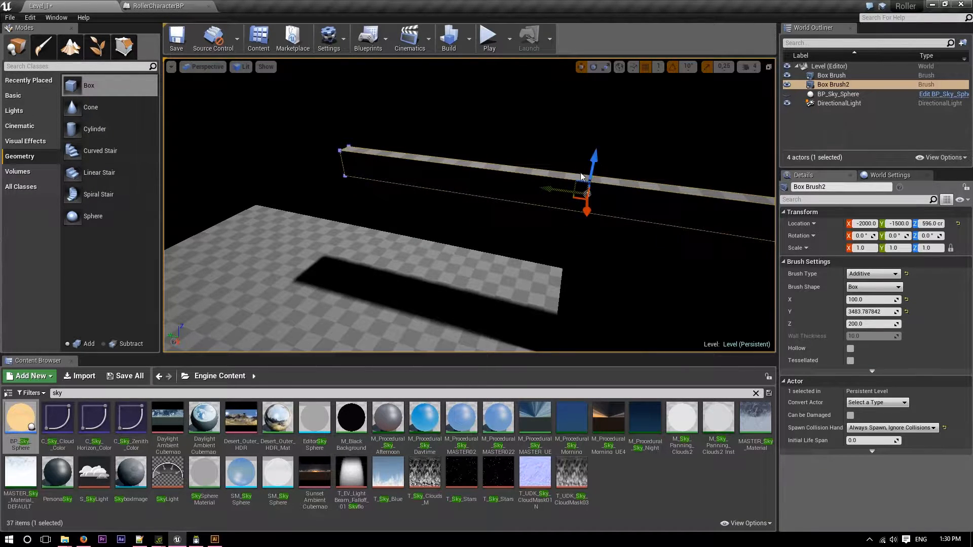
{"action": "mouse_move", "coordinate": [552, 194]}
{"action": "left_mouse_down"}
{"action": "mouse_move", "coordinate": [320, 170]}
{"action": "mouse_move", "coordinate": [355, 174]}
{"action": "left_mouse_up"}
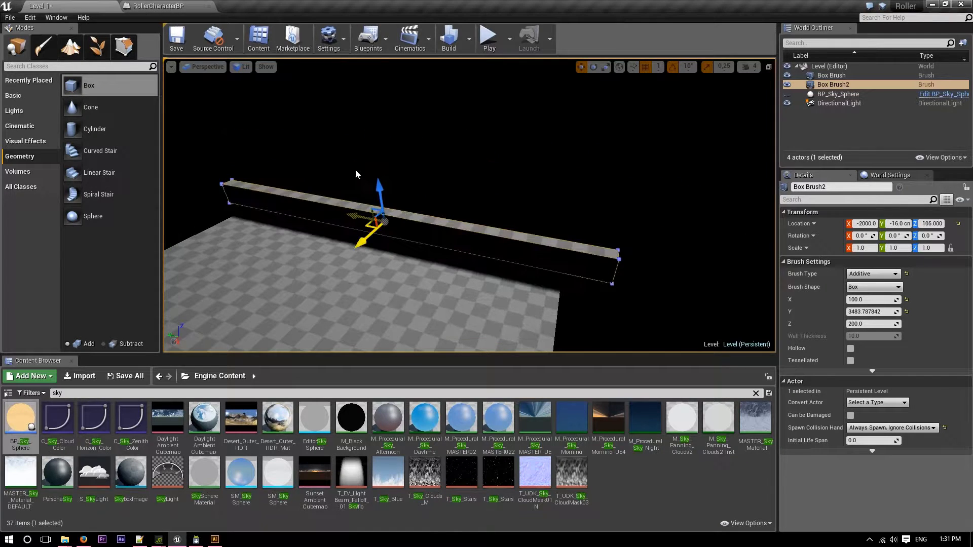
Set the grid snap to 500 and match the wall's Y size to the floor by entering 2880.
{"action": "left_click", "coordinate": [659, 67]}
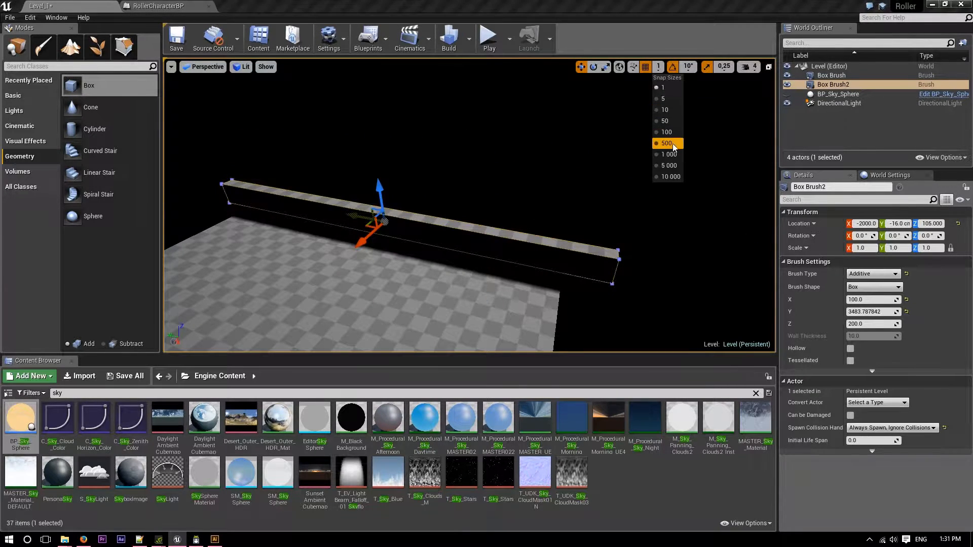
{"action": "left_click", "coordinate": [674, 144]}
{"action": "mouse_move", "coordinate": [555, 174]}
{"action": "right_mouse_down"}
{"action": "mouse_move", "coordinate": [441, 182]}
{"action": "mouse_move", "coordinate": [264, 175]}
{"action": "mouse_move", "coordinate": [309, 185]}
{"action": "mouse_move", "coordinate": [418, 173]}
{"action": "right_mouse_up"}
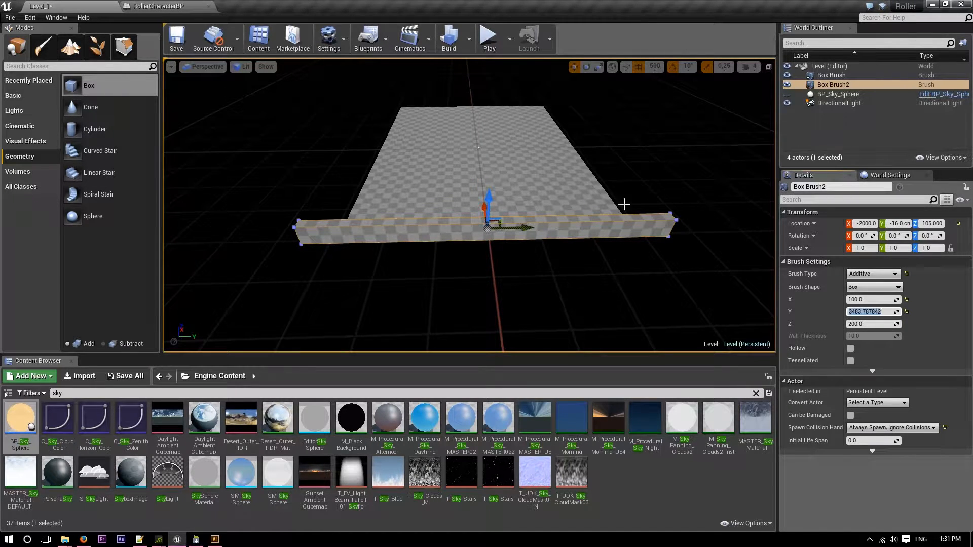
{"action": "left_click", "coordinate": [567, 181]}
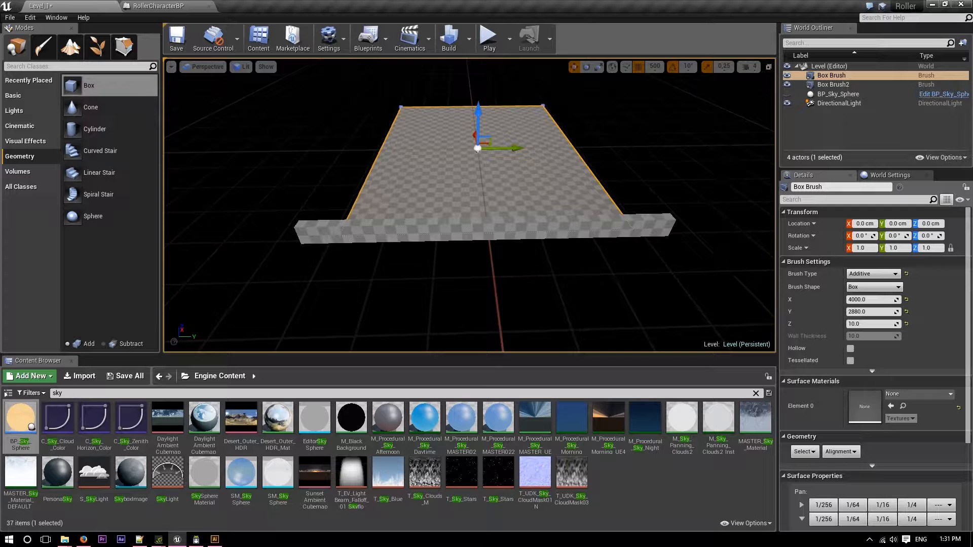
{"action": "left_click", "coordinate": [609, 226]}
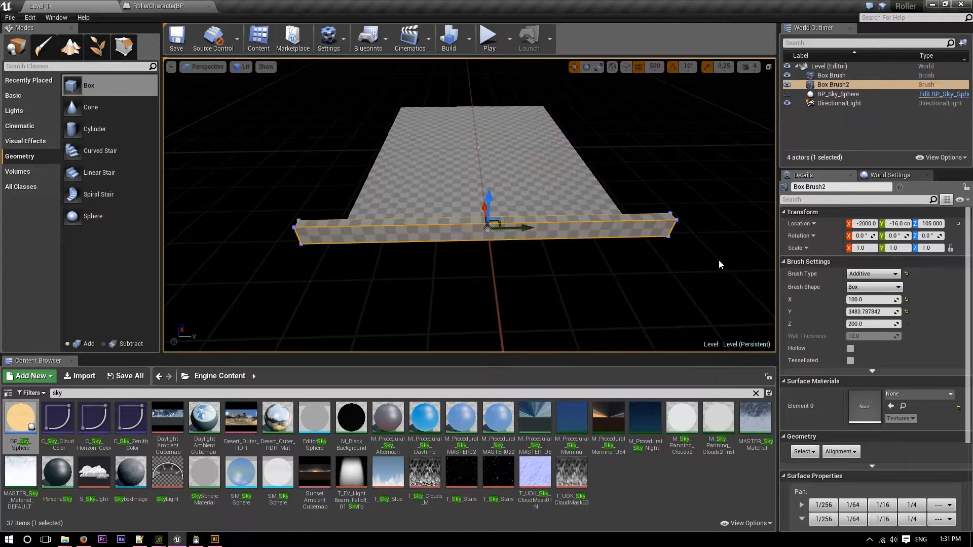
{"action": "left_click", "coordinate": [856, 312]}
{"action": "type", "text": "2880"}
{"action": "key", "text": "Return"}
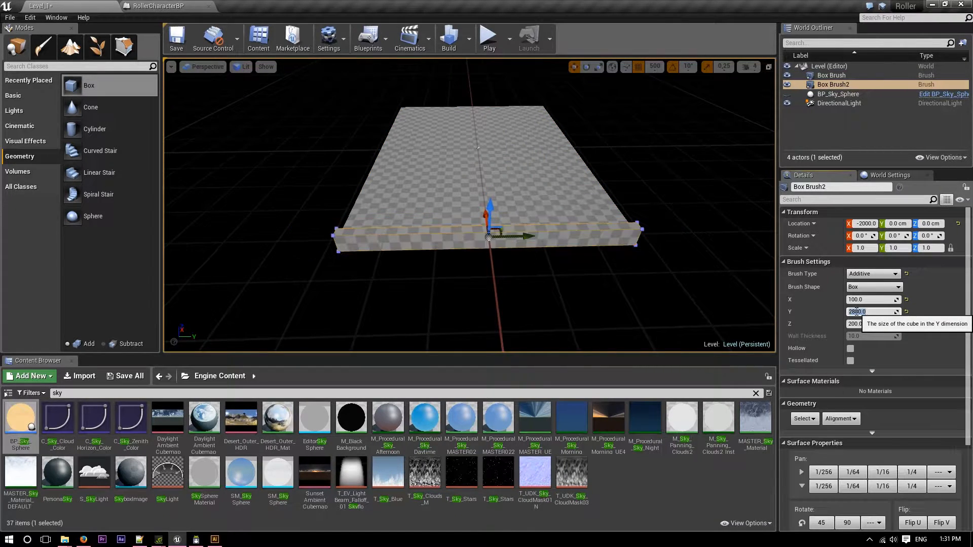
Set the grid snap to 10, then lift the wall and drop it onto the floor's surface at Z 105.
{"action": "mouse_move", "coordinate": [557, 213]}
{"action": "right_mouse_down"}
{"action": "mouse_move", "coordinate": [619, 215]}
{"action": "mouse_move", "coordinate": [649, 223]}
{"action": "mouse_move", "coordinate": [628, 233]}
{"action": "mouse_move", "coordinate": [699, 243]}
{"action": "mouse_move", "coordinate": [760, 223]}
{"action": "right_mouse_up"}
{"action": "right_click_drag", "start_coordinate": [514, 198], "coordinate": [608, 202]}
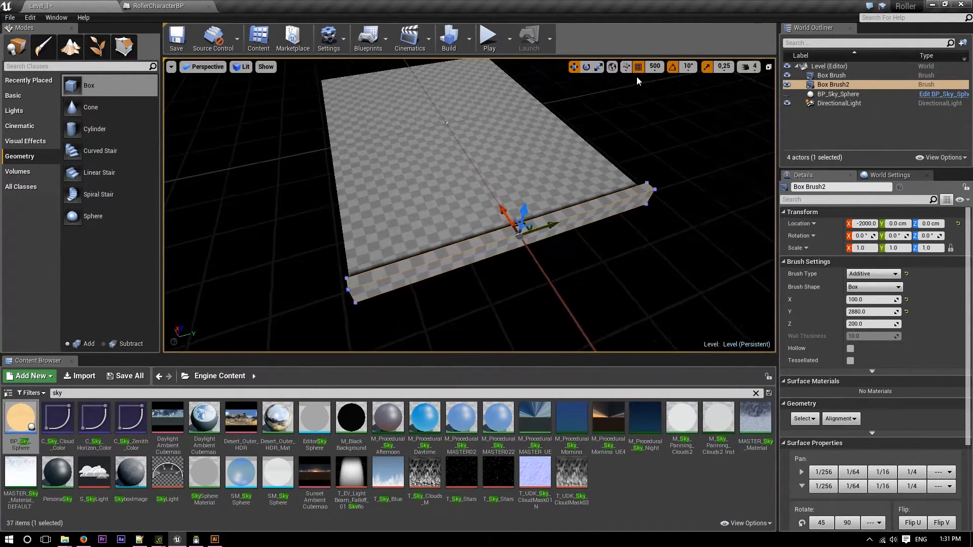
{"action": "left_click", "coordinate": [654, 67]}
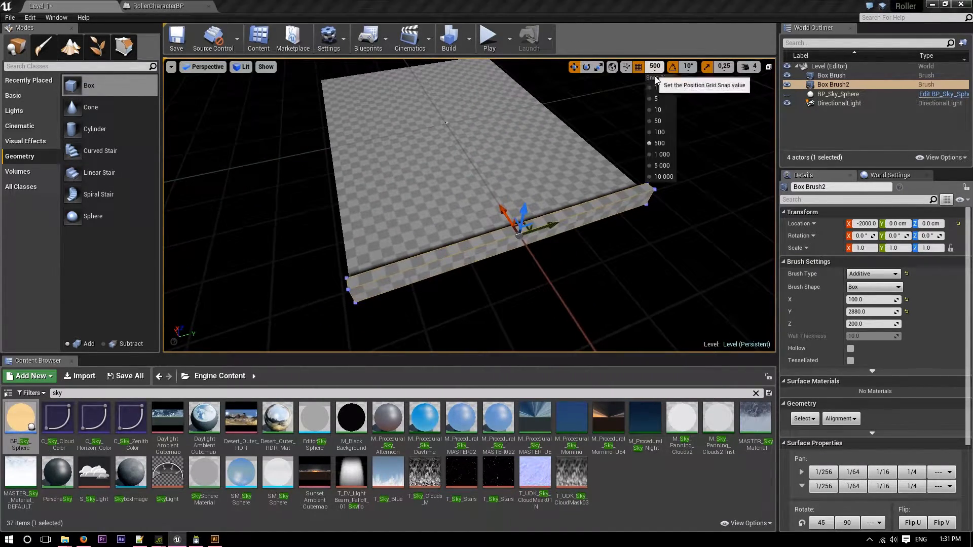
{"action": "left_click", "coordinate": [664, 113]}
{"action": "left_click_drag", "start_coordinate": [525, 205], "coordinate": [531, 159]}
{"action": "key", "text": "End"}
Try dragging a duplicate of the wall along X towards the floor's opposite edge, and undo the copy.
{"action": "mouse_move", "coordinate": [531, 160]}
{"action": "right_mouse_down"}
{"action": "mouse_move", "coordinate": [562, 160]}
{"action": "mouse_move", "coordinate": [537, 176]}
{"action": "mouse_move", "coordinate": [545, 178]}
{"action": "right_mouse_up"}
{"action": "key", "text": "a"}
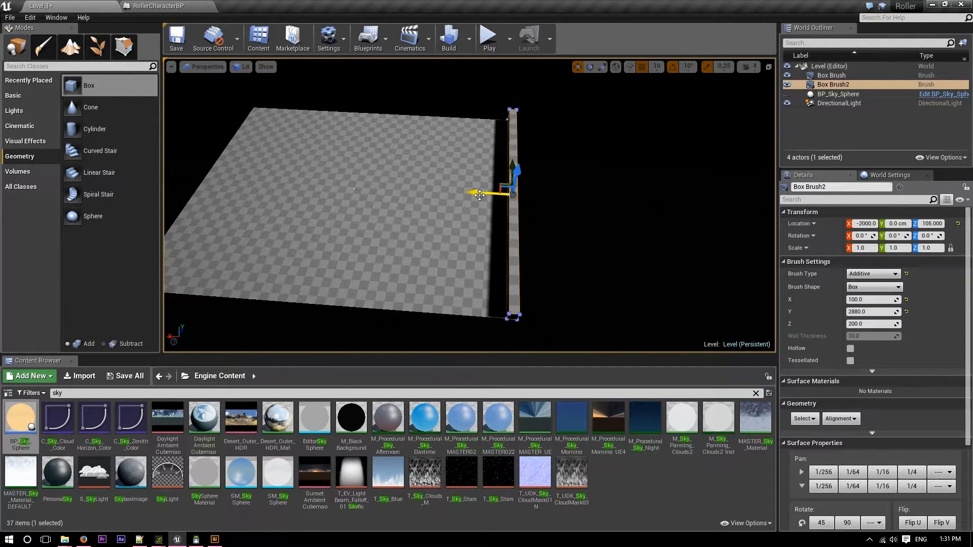
{"action": "left_click_drag", "start_coordinate": [479, 196], "coordinate": [407, 187], "text": "alt"}
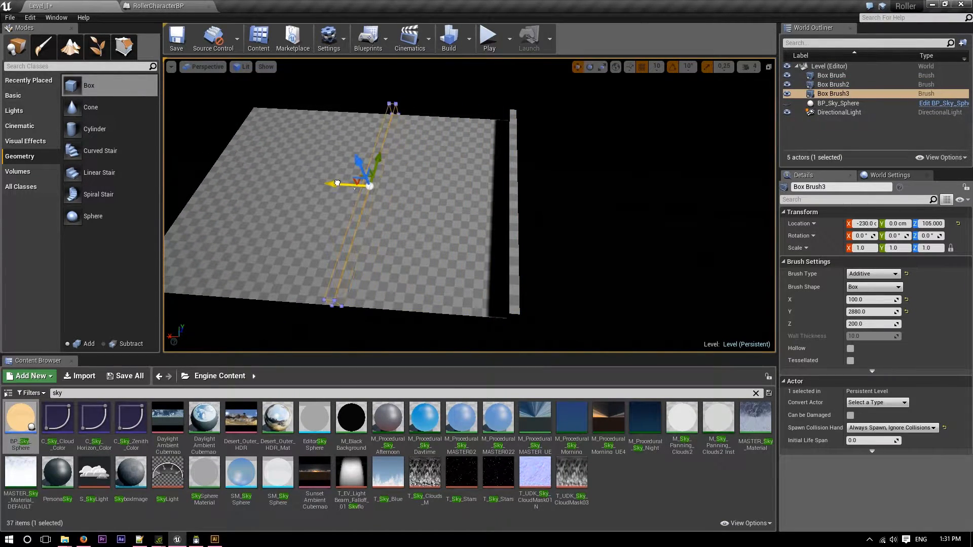
{"action": "mouse_move", "coordinate": [268, 178]}
{"action": "left_mouse_down"}
{"action": "mouse_move", "coordinate": [179, 172]}
{"action": "mouse_move", "coordinate": [514, 194]}
{"action": "left_mouse_up"}
{"action": "key", "text": "ctrl+z"}
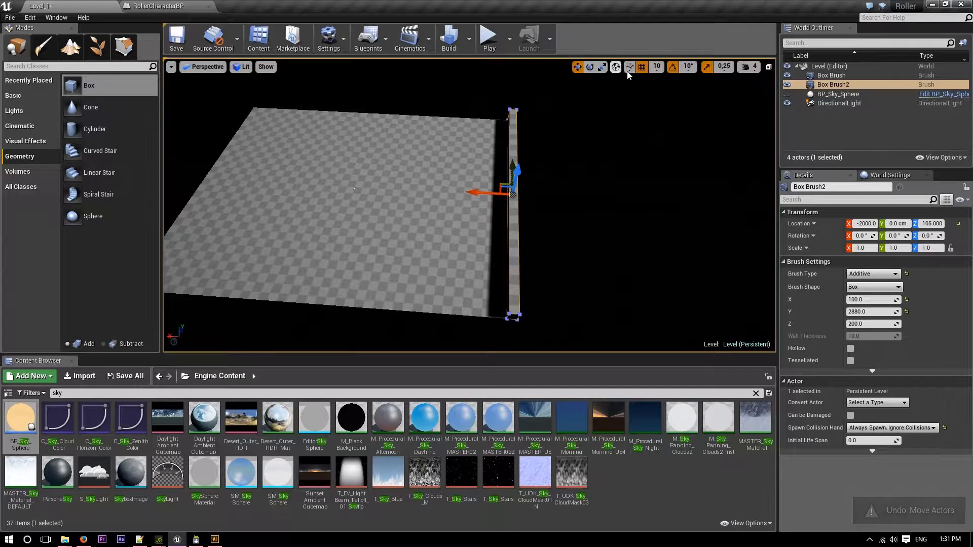
Set the grid snap to 1000 and move the wall across to the floor's opposite short edge at X 2000.
{"action": "left_click", "coordinate": [656, 67]}
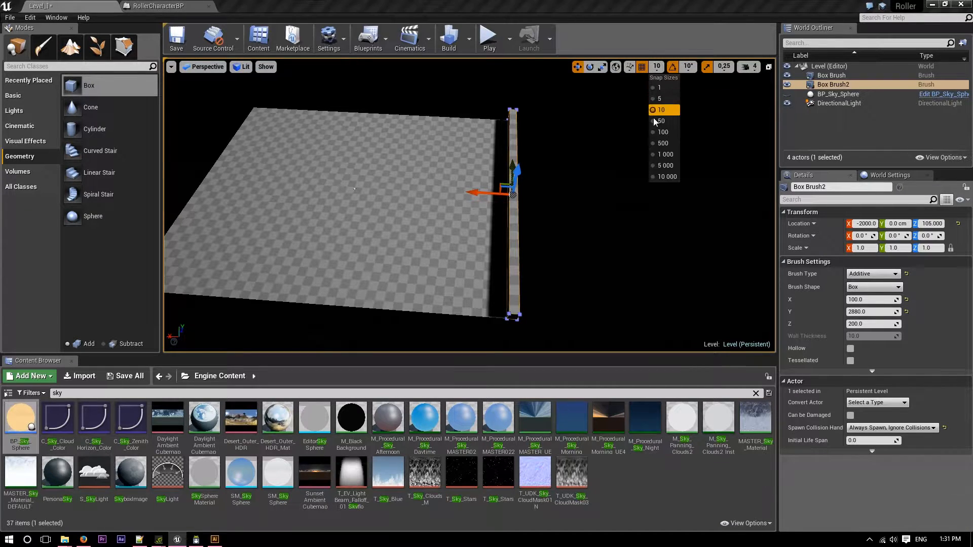
{"action": "left_click", "coordinate": [665, 155]}
{"action": "mouse_move", "coordinate": [478, 192]}
{"action": "left_mouse_down"}
{"action": "mouse_move", "coordinate": [175, 164]}
{"action": "mouse_move", "coordinate": [218, 129]}
{"action": "left_mouse_up"}
{"action": "mouse_move", "coordinate": [265, 101]}
{"action": "right_mouse_down"}
{"action": "mouse_move", "coordinate": [238, 152]}
{"action": "mouse_move", "coordinate": [202, 122]}
{"action": "mouse_move", "coordinate": [177, 119]}
{"action": "mouse_move", "coordinate": [268, 114]}
{"action": "mouse_move", "coordinate": [256, 83]}
{"action": "mouse_move", "coordinate": [239, 80]}
{"action": "mouse_move", "coordinate": [242, 60]}
{"action": "right_mouse_up"}
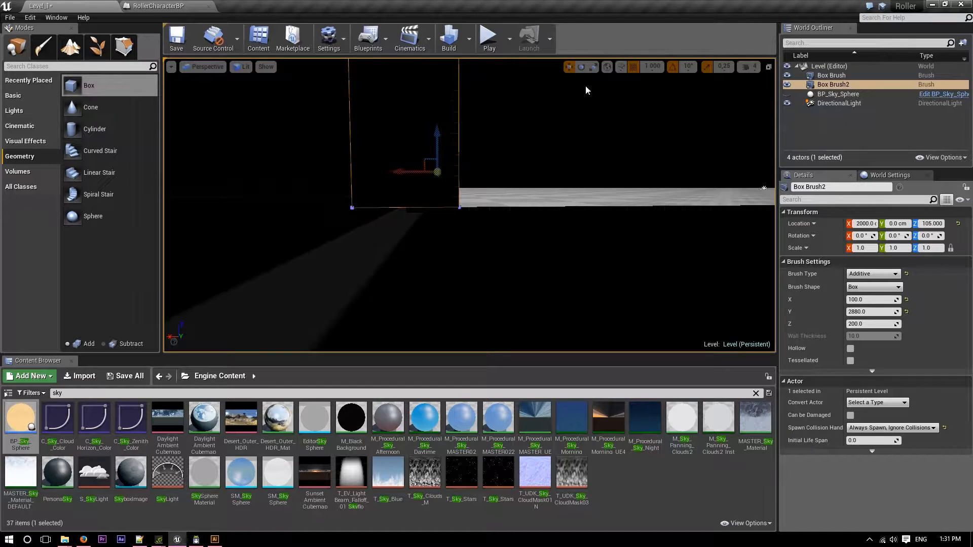
Reduce the grid snap to 500 and then 50, and pull the wall inward to X 1950, flush with the floor's edge.
{"action": "left_click", "coordinate": [653, 66]}
{"action": "left_click", "coordinate": [654, 143]}
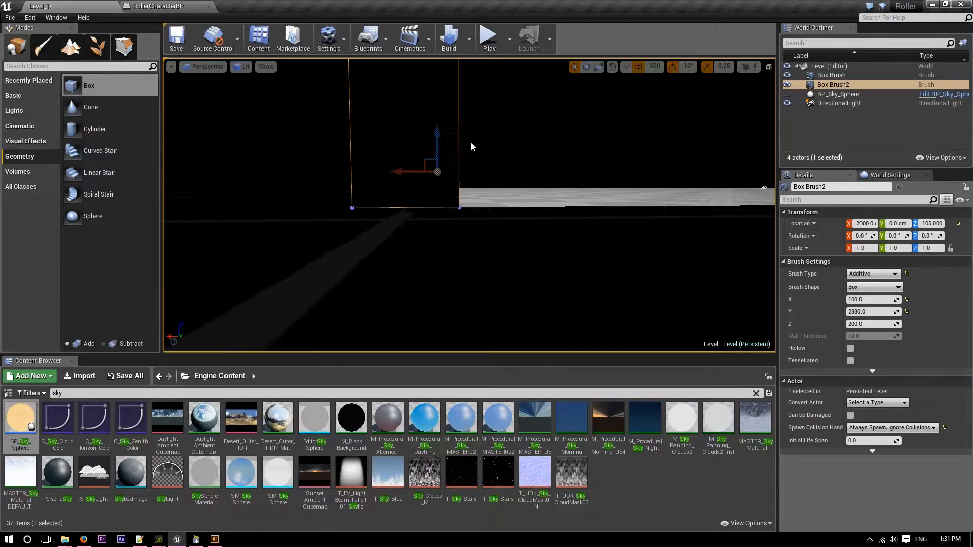
{"action": "mouse_move", "coordinate": [431, 173]}
{"action": "left_mouse_down"}
{"action": "mouse_move", "coordinate": [486, 177]}
{"action": "mouse_move", "coordinate": [598, 288]}
{"action": "left_mouse_up"}
{"action": "mouse_move", "coordinate": [487, 203]}
{"action": "right_mouse_down"}
{"action": "mouse_move", "coordinate": [494, 243]}
{"action": "mouse_move", "coordinate": [507, 238]}
{"action": "mouse_move", "coordinate": [499, 233]}
{"action": "right_mouse_up"}
{"action": "left_click", "coordinate": [654, 66]}
{"action": "left_click", "coordinate": [659, 121]}
{"action": "left_click_drag", "start_coordinate": [400, 121], "coordinate": [348, 140]}
{"action": "mouse_move", "coordinate": [347, 141]}
{"action": "right_mouse_down"}
{"action": "mouse_move", "coordinate": [476, 109]}
{"action": "mouse_move", "coordinate": [573, 119]}
{"action": "right_mouse_up"}
{"action": "mouse_move", "coordinate": [537, 163]}
{"action": "right_mouse_down"}
{"action": "mouse_move", "coordinate": [562, 193]}
{"action": "mouse_move", "coordinate": [595, 205]}
{"action": "mouse_move", "coordinate": [559, 207]}
{"action": "right_mouse_up"}
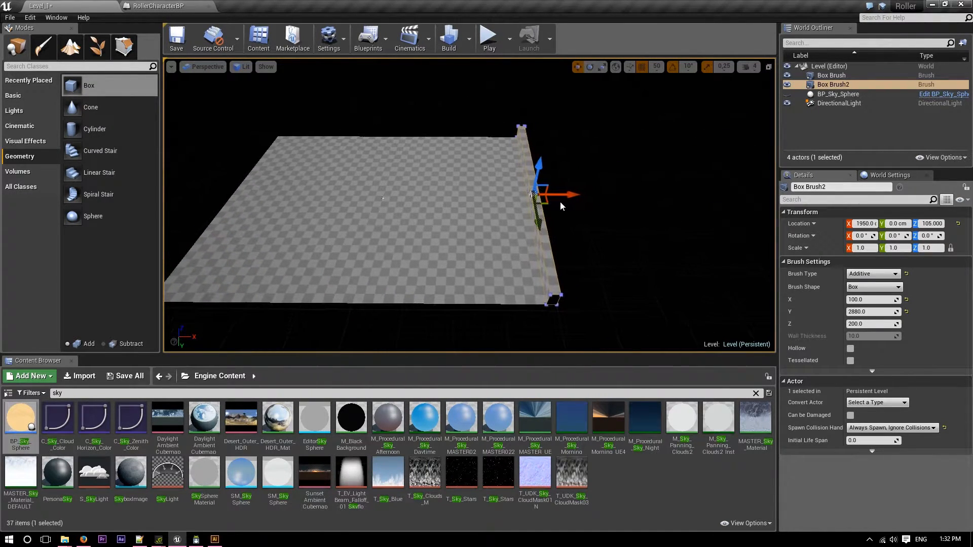
Duplicate the wall onto the other short edge at X -1950, and place another copy near the floor's middle at X -150.
{"action": "left_click_drag", "start_coordinate": [569, 194], "coordinate": [263, 193], "text": "alt"}
{"action": "mouse_move", "coordinate": [263, 193]}
{"action": "right_mouse_down"}
{"action": "mouse_move", "coordinate": [218, 202]}
{"action": "mouse_move", "coordinate": [354, 223]}
{"action": "mouse_move", "coordinate": [426, 213]}
{"action": "mouse_move", "coordinate": [261, 170]}
{"action": "mouse_move", "coordinate": [385, 152]}
{"action": "mouse_move", "coordinate": [456, 203]}
{"action": "mouse_move", "coordinate": [497, 200]}
{"action": "mouse_move", "coordinate": [511, 215]}
{"action": "mouse_move", "coordinate": [481, 236]}
{"action": "mouse_move", "coordinate": [499, 239]}
{"action": "mouse_move", "coordinate": [419, 179]}
{"action": "right_mouse_up"}
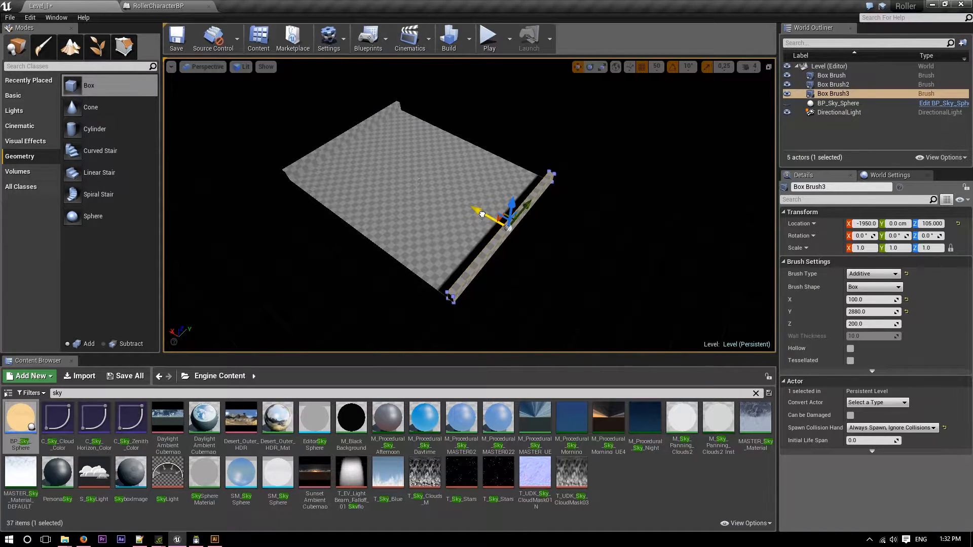
{"action": "left_click_drag", "start_coordinate": [482, 214], "coordinate": [419, 189], "text": "alt"}
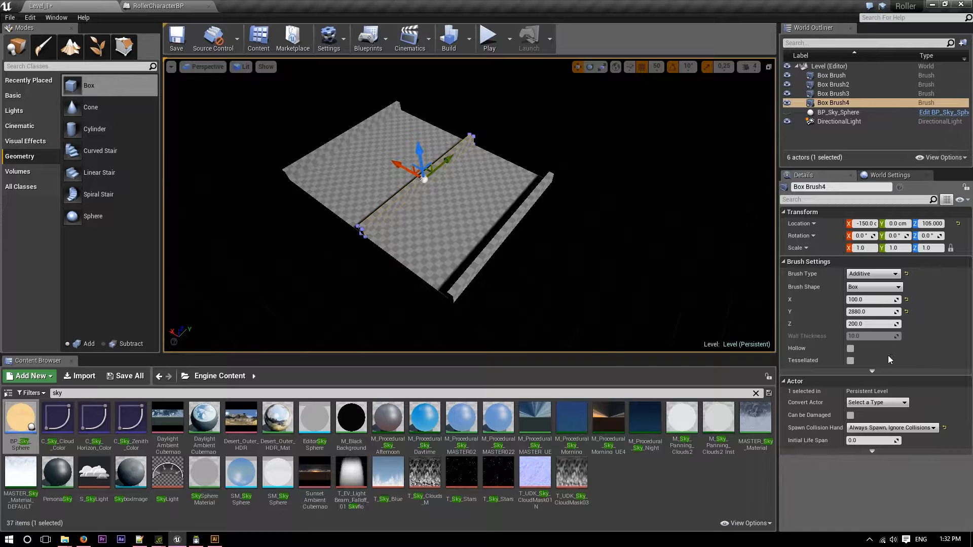
Resize the middle wall copy to X 4000 and Y 100 so it runs along the floor's length.
{"action": "left_click", "coordinate": [869, 299]}
{"action": "type", "text": "400"}
{"action": "key", "text": "Return"}
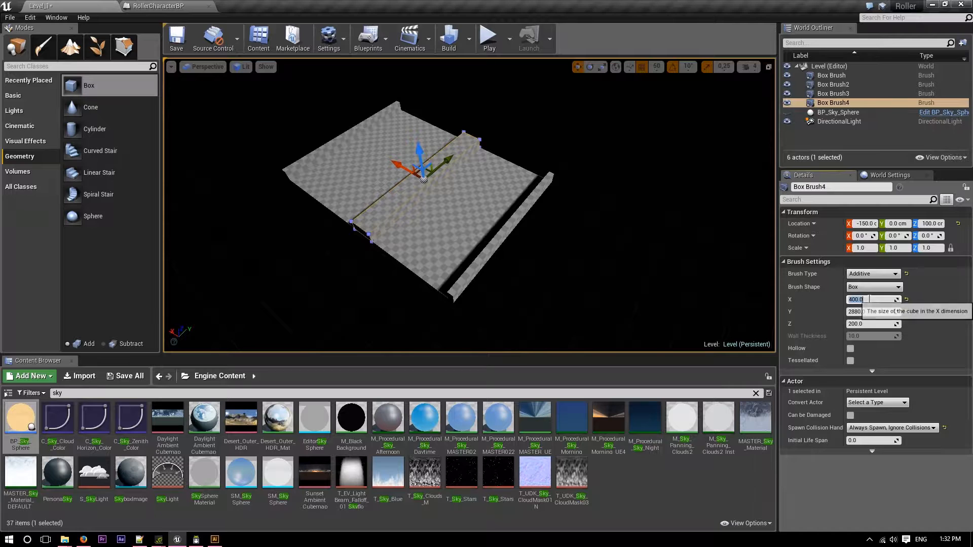
{"action": "type", "text": "4000"}
{"action": "key", "text": "Return"}
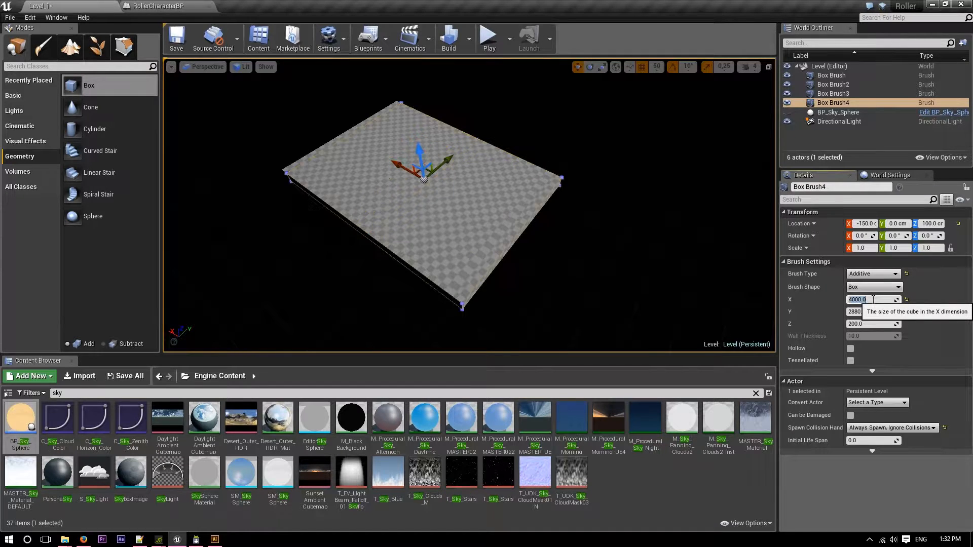
{"action": "left_click", "coordinate": [873, 310]}
{"action": "type", "text": "100"}
{"action": "key", "text": "Return"}
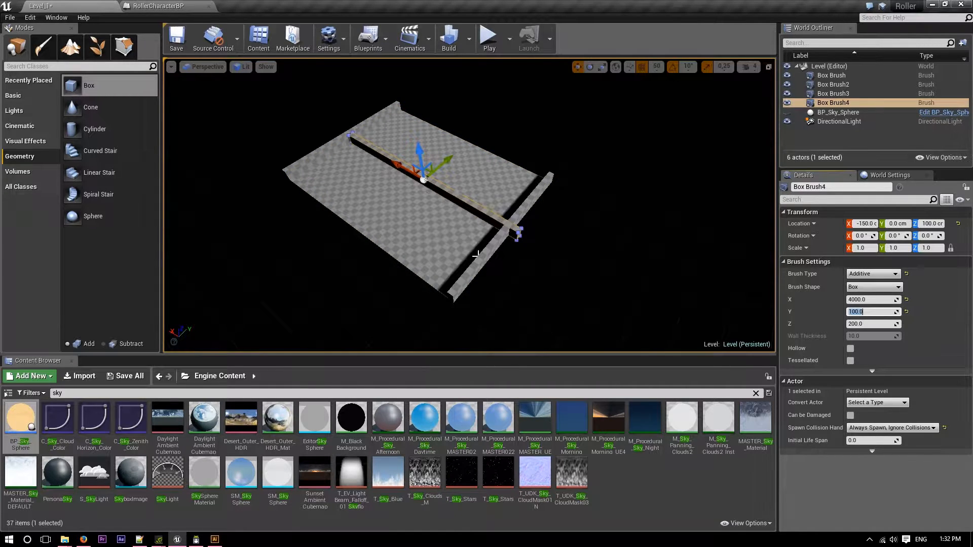
Centre the 4000-long wall at X 0 and move it onto the floor's long edge at Y 1400, Z 105.
{"action": "key", "text": "a"}
{"action": "right_click_drag", "start_coordinate": [438, 252], "coordinate": [523, 240]}
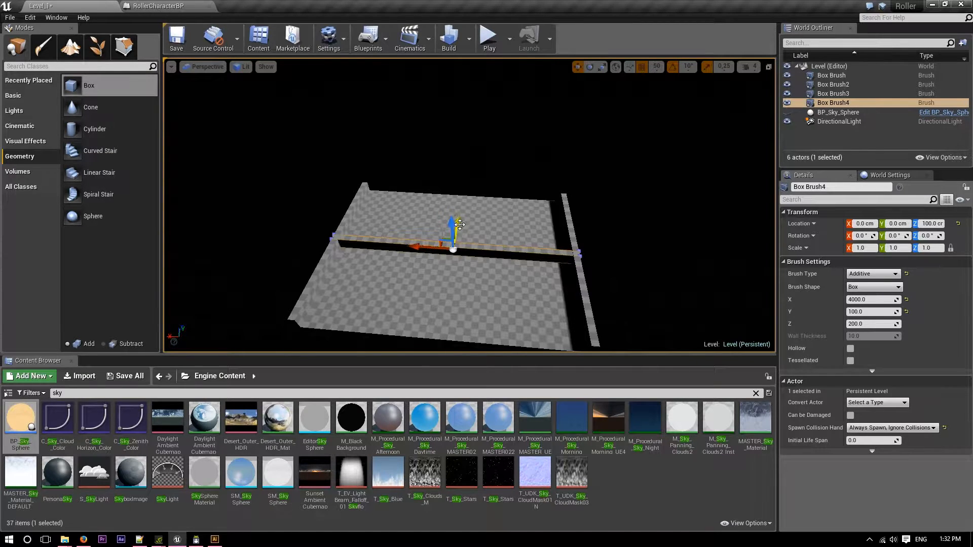
{"action": "left_click_drag", "start_coordinate": [487, 178], "coordinate": [487, 176]}
{"action": "key", "text": "d"}
{"action": "mouse_move", "coordinate": [304, 223]}
{"action": "right_mouse_down"}
{"action": "mouse_move", "coordinate": [259, 219]}
{"action": "mouse_move", "coordinate": [215, 237]}
{"action": "right_mouse_up"}
{"action": "key", "text": "d"}
{"action": "right_click_drag", "start_coordinate": [583, 137], "coordinate": [458, 118]}
{"action": "key", "text": "s"}
{"action": "left_click_drag", "start_coordinate": [555, 163], "coordinate": [547, 123]}
{"action": "key", "text": "w"}
{"action": "mouse_move", "coordinate": [546, 122]}
{"action": "right_mouse_down"}
{"action": "mouse_move", "coordinate": [499, 133]}
{"action": "mouse_move", "coordinate": [553, 130]}
{"action": "mouse_move", "coordinate": [593, 104]}
{"action": "mouse_move", "coordinate": [654, 101]}
{"action": "mouse_move", "coordinate": [598, 137]}
{"action": "mouse_move", "coordinate": [476, 168]}
{"action": "mouse_move", "coordinate": [355, 145]}
{"action": "right_mouse_up"}
{"action": "key", "text": "w"}
{"action": "key", "text": "s"}
Try raising the short-edge wall at X 1950 along Z, and undo the move.
{"action": "left_click", "coordinate": [383, 217]}
{"action": "key", "text": "s"}
{"action": "left_click_drag", "start_coordinate": [440, 157], "coordinate": [448, 108]}
{"action": "key", "text": "ctrl+z"}
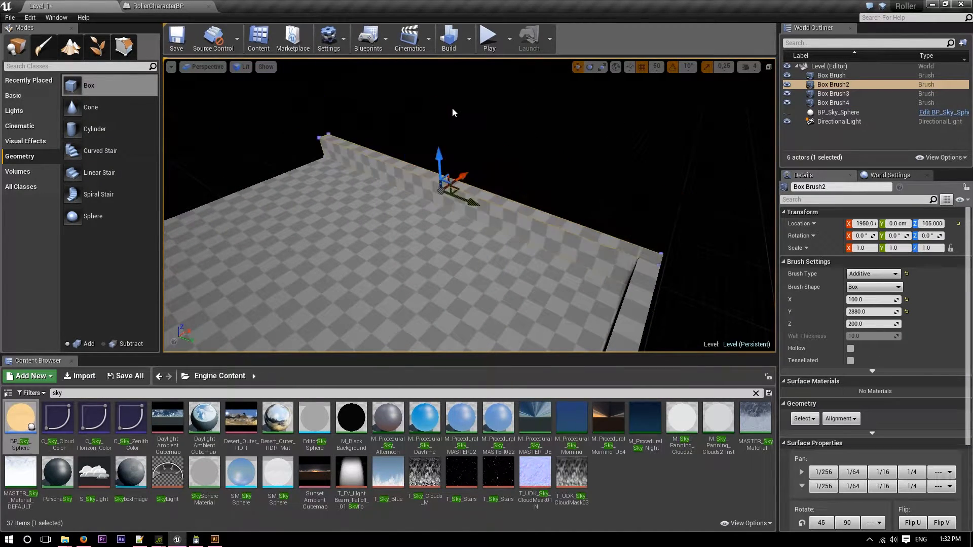
Duplicate the 4000-long wall and move the copy to the floor's opposite long edge at Y -1400.
{"action": "mouse_move", "coordinate": [458, 107]}
{"action": "right_mouse_down"}
{"action": "mouse_move", "coordinate": [451, 122]}
{"action": "mouse_move", "coordinate": [395, 129]}
{"action": "mouse_move", "coordinate": [325, 114]}
{"action": "mouse_move", "coordinate": [658, 161]}
{"action": "mouse_move", "coordinate": [468, 181]}
{"action": "mouse_move", "coordinate": [484, 196]}
{"action": "mouse_move", "coordinate": [498, 192]}
{"action": "mouse_move", "coordinate": [406, 219]}
{"action": "right_mouse_up"}
{"action": "key", "text": "s"}
{"action": "key", "text": "s"}
{"action": "left_click", "coordinate": [485, 218]}
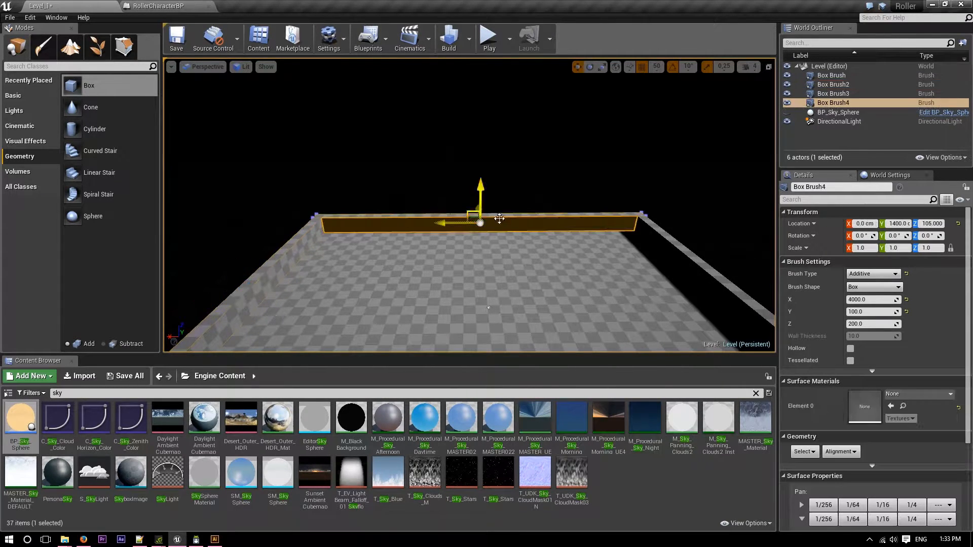
{"action": "key", "text": "s"}
{"action": "mouse_move", "coordinate": [486, 218]}
{"action": "right_mouse_down"}
{"action": "mouse_move", "coordinate": [695, 249]}
{"action": "mouse_move", "coordinate": [684, 248]}
{"action": "right_mouse_up"}
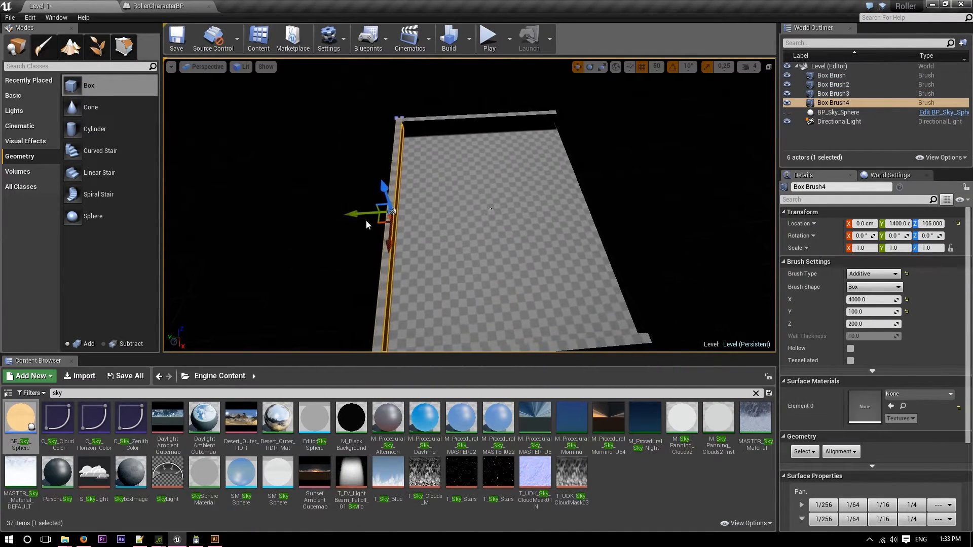
{"action": "left_click_drag", "start_coordinate": [354, 214], "coordinate": [416, 218], "text": "alt"}
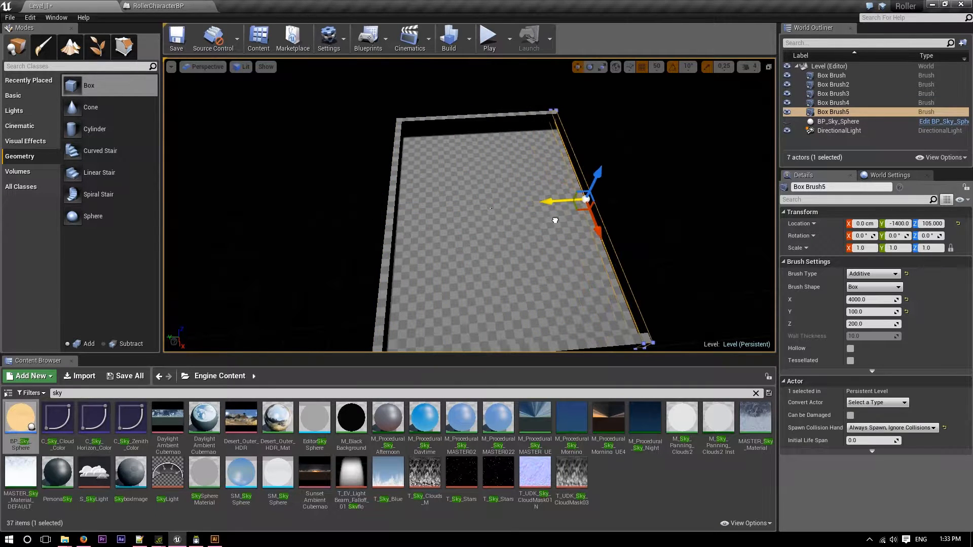
{"action": "mouse_move", "coordinate": [558, 202]}
{"action": "right_mouse_down"}
{"action": "mouse_move", "coordinate": [583, 235]}
{"action": "mouse_move", "coordinate": [618, 235]}
{"action": "mouse_move", "coordinate": [593, 223]}
{"action": "mouse_move", "coordinate": [557, 152]}
{"action": "mouse_move", "coordinate": [532, 192]}
{"action": "mouse_move", "coordinate": [526, 103]}
{"action": "mouse_move", "coordinate": [507, 119]}
{"action": "mouse_move", "coordinate": [482, 71]}
{"action": "mouse_move", "coordinate": [456, 243]}
{"action": "right_mouse_up"}
Examine the four outer walls from above and compare them with the maze drawing.
{"action": "key", "text": "w"}
{"action": "key", "text": "s"}
{"action": "key", "text": "s"}
{"action": "key", "text": "w"}
{"action": "key", "text": "s"}
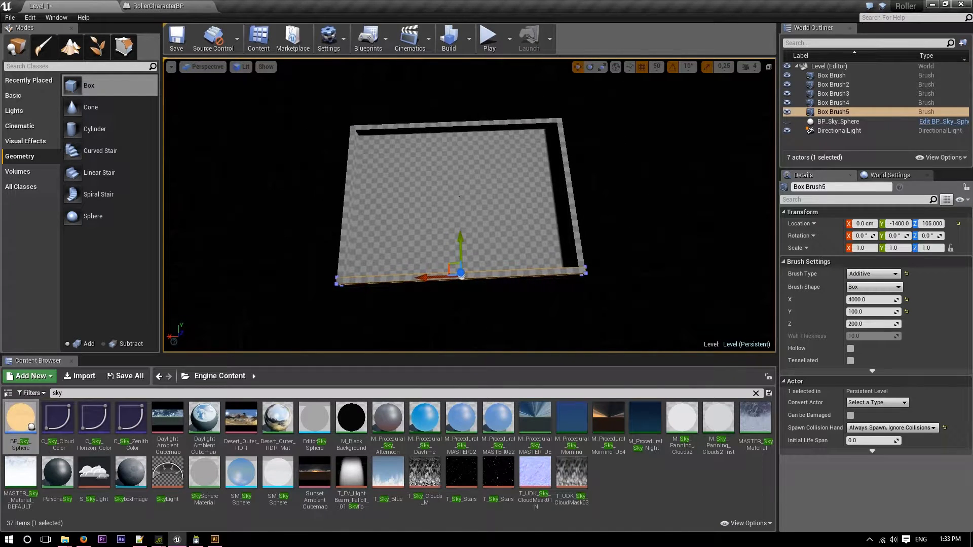
{"action": "key", "text": "alt+Tab"}
{"action": "left_click_drag", "start_coordinate": [619, 123], "coordinate": [0, 82]}
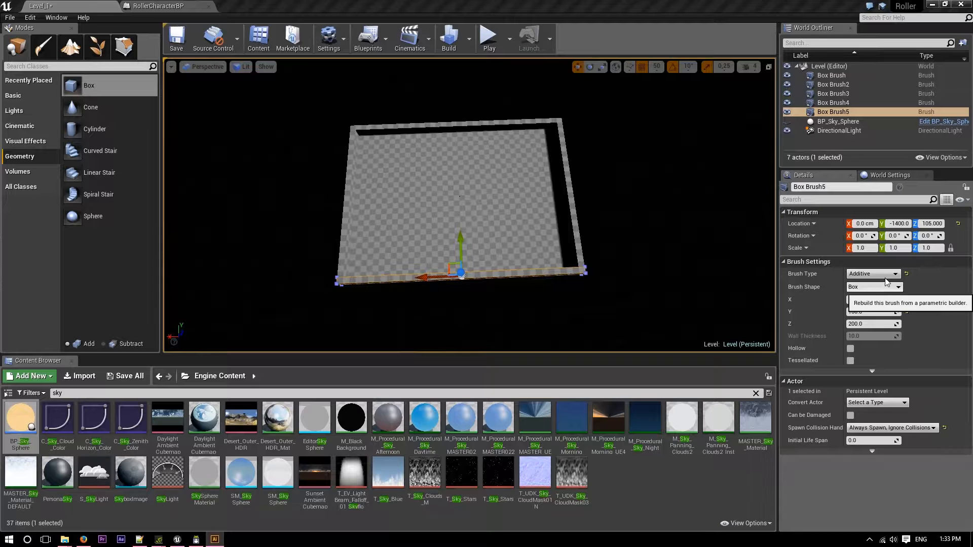
Create a level folder named MazeWalls and move all five box brushes into it.
{"action": "right_click", "coordinate": [844, 69]}
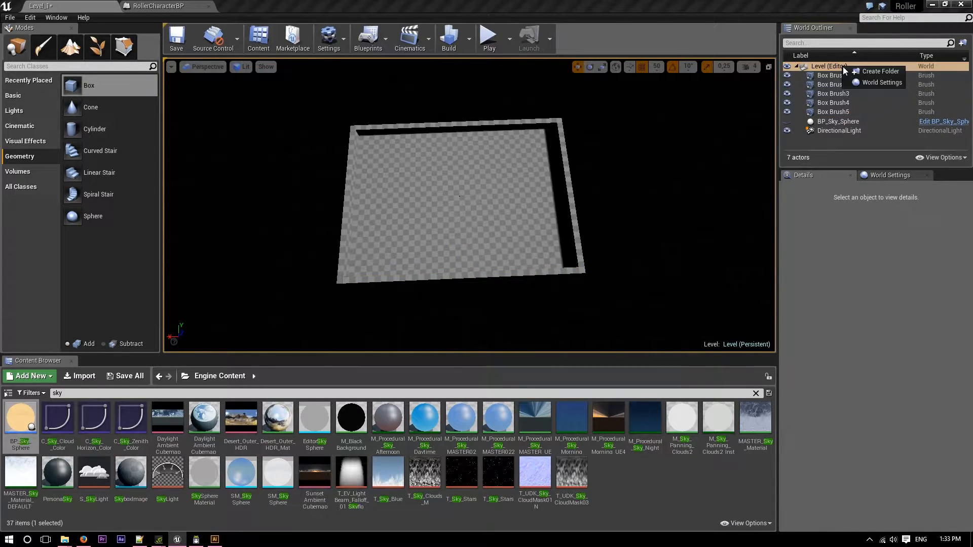
{"action": "left_click", "coordinate": [877, 75]}
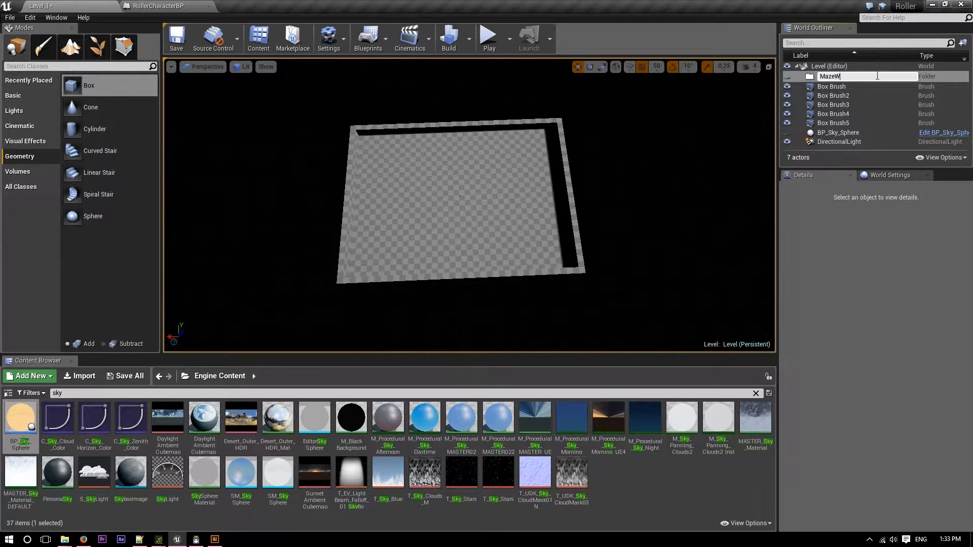
{"action": "key", "text": "Return"}
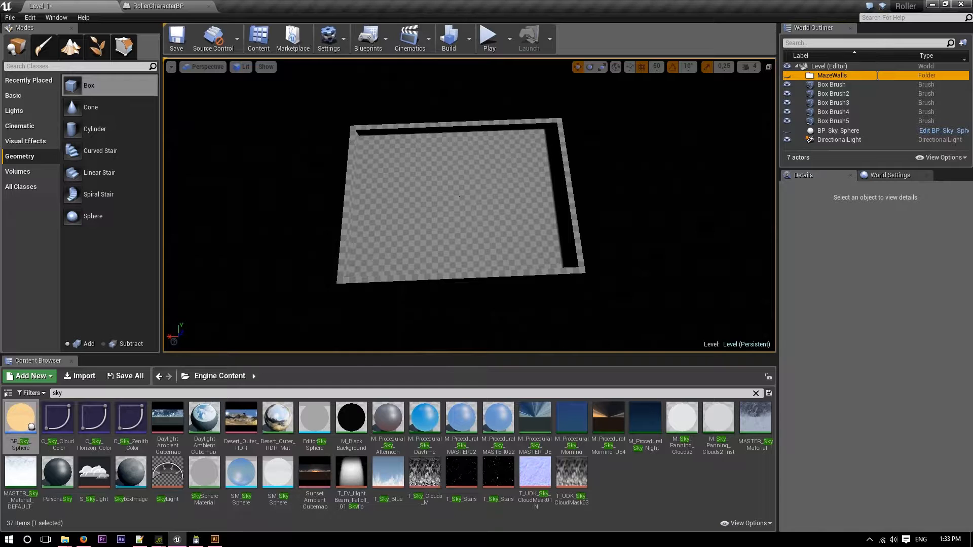
{"action": "left_click", "coordinate": [842, 84]}
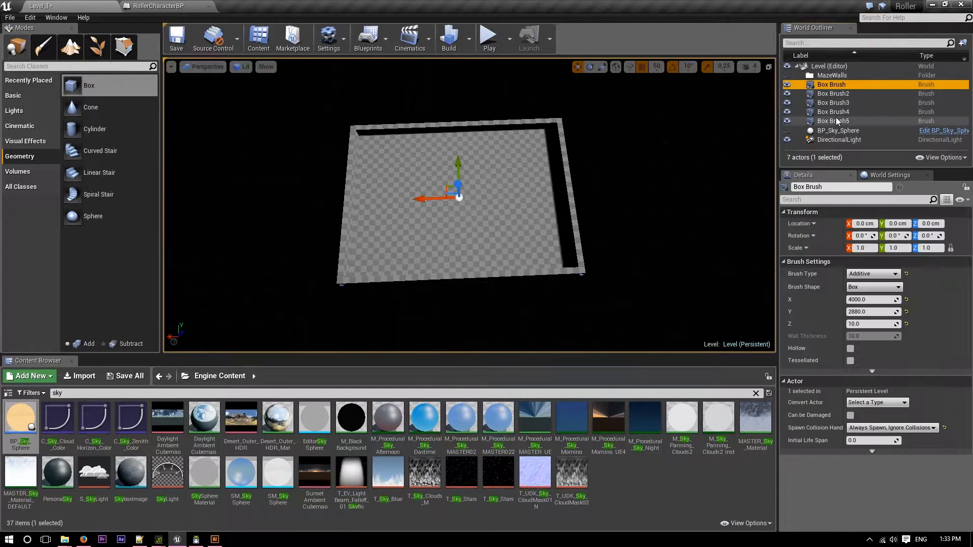
{"action": "left_click", "coordinate": [835, 121], "text": "shift"}
{"action": "left_click_drag", "start_coordinate": [843, 93], "coordinate": [843, 77]}
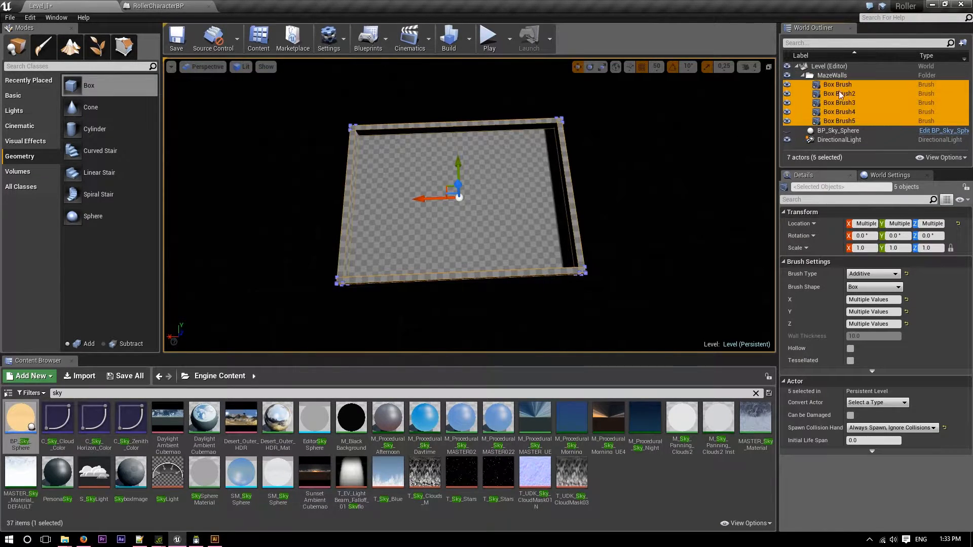
Create a subfolder named MazeHoles inside the MazeWalls folder.
{"action": "left_click", "coordinate": [807, 100]}
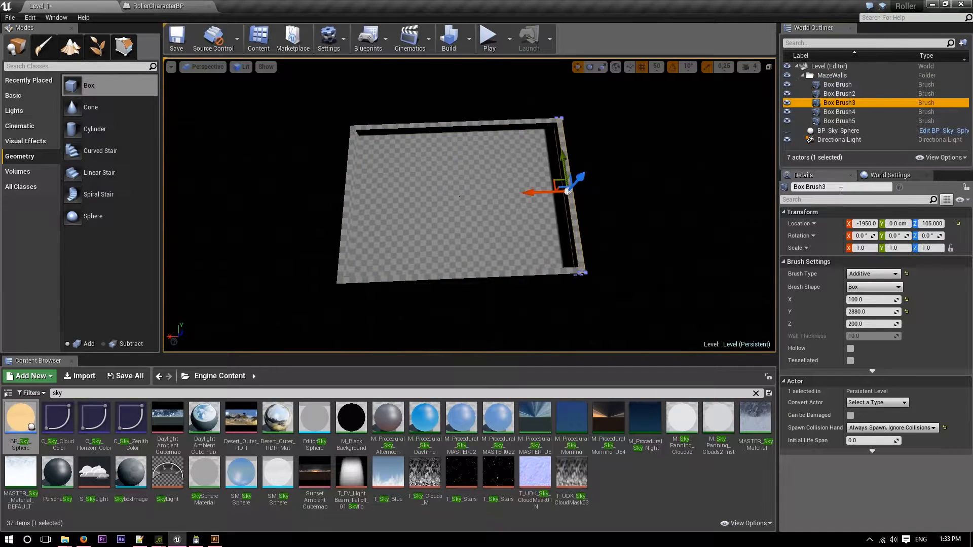
{"action": "left_click", "coordinate": [822, 76]}
{"action": "right_click", "coordinate": [823, 75]}
{"action": "left_click", "coordinate": [850, 79]}
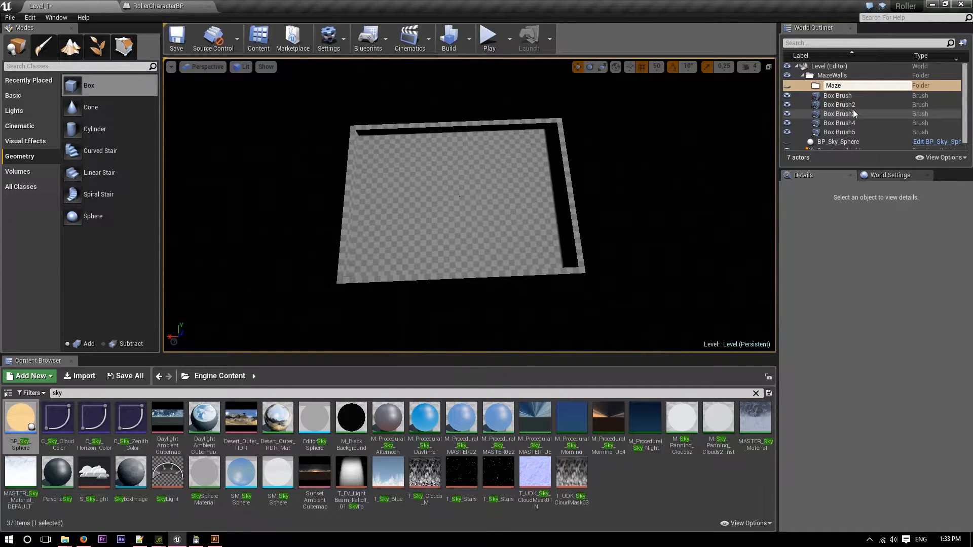
{"action": "type", "text": "MazeHoles"}
{"action": "key", "text": "Return"}
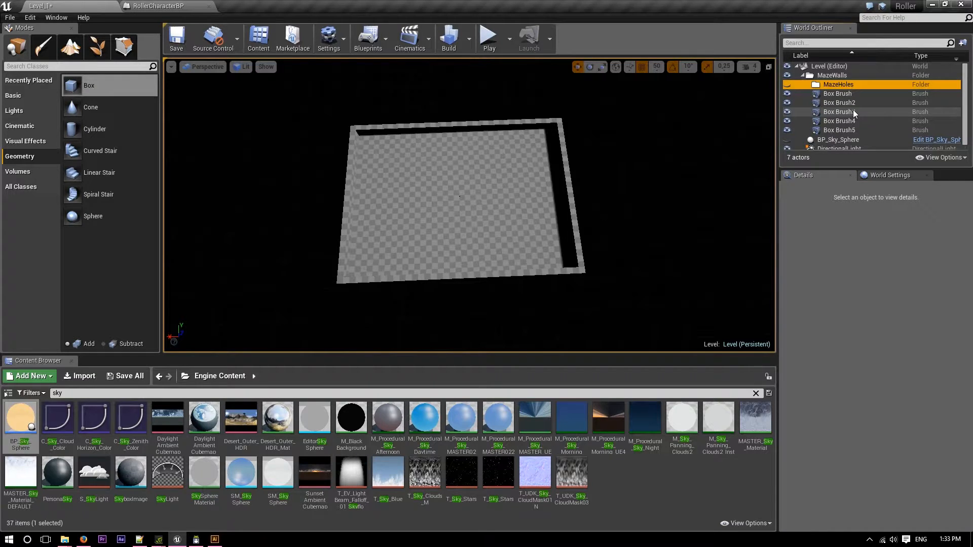
Place a new box brush on the floor at -200, -700, 100 and size it X 100 by Y 300.
{"action": "left_click_drag", "start_coordinate": [76, 85], "coordinate": [472, 234]}
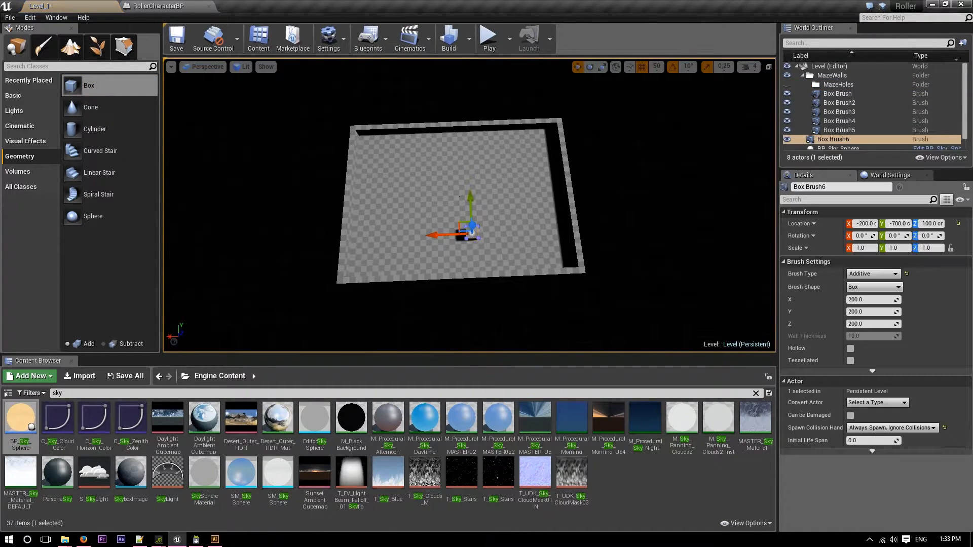
{"action": "left_click", "coordinate": [871, 299]}
{"action": "type", "text": "100"}
{"action": "key", "text": "Return"}
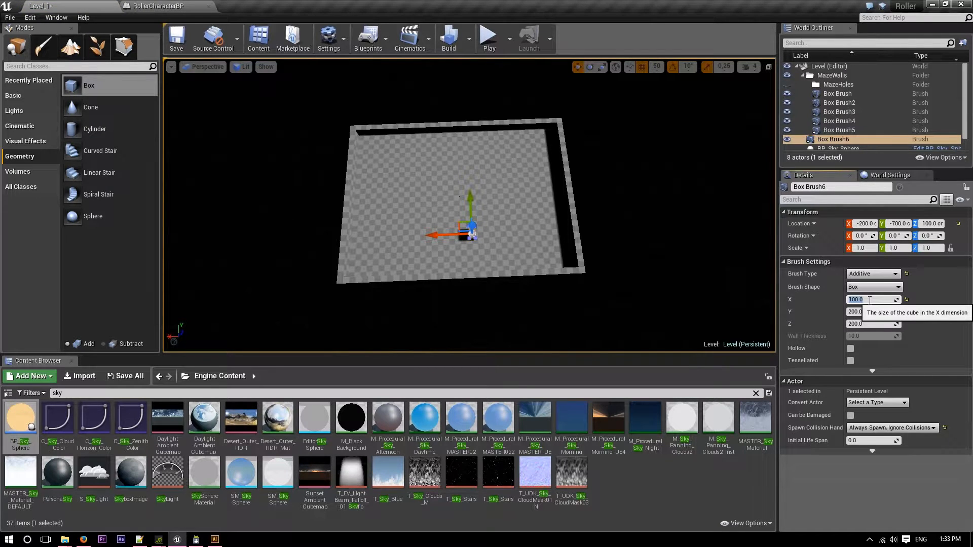
{"action": "key", "text": "f"}
{"action": "mouse_move", "coordinate": [470, 205]}
{"action": "right_mouse_down"}
{"action": "mouse_move", "coordinate": [618, 187]}
{"action": "mouse_move", "coordinate": [570, 156]}
{"action": "right_mouse_up"}
{"action": "left_click", "coordinate": [869, 312]}
{"action": "type", "text": "300"}
{"action": "key", "text": "Return"}
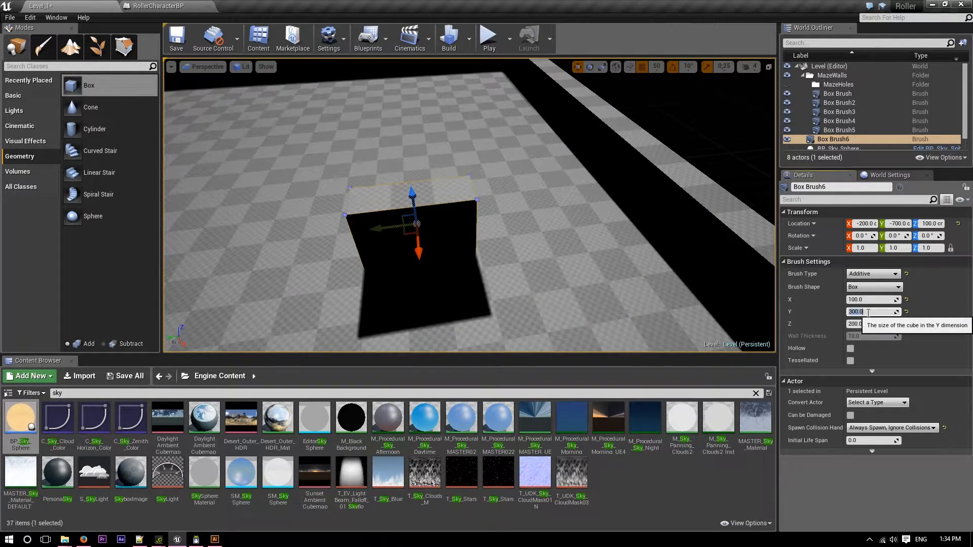
Swap the new box's proportions by setting its X size to 300 and its Y size to 100.
{"action": "mouse_move", "coordinate": [482, 304]}
{"action": "right_mouse_down"}
{"action": "mouse_move", "coordinate": [499, 256]}
{"action": "mouse_move", "coordinate": [527, 284]}
{"action": "mouse_move", "coordinate": [482, 304]}
{"action": "mouse_move", "coordinate": [472, 332]}
{"action": "right_mouse_up"}
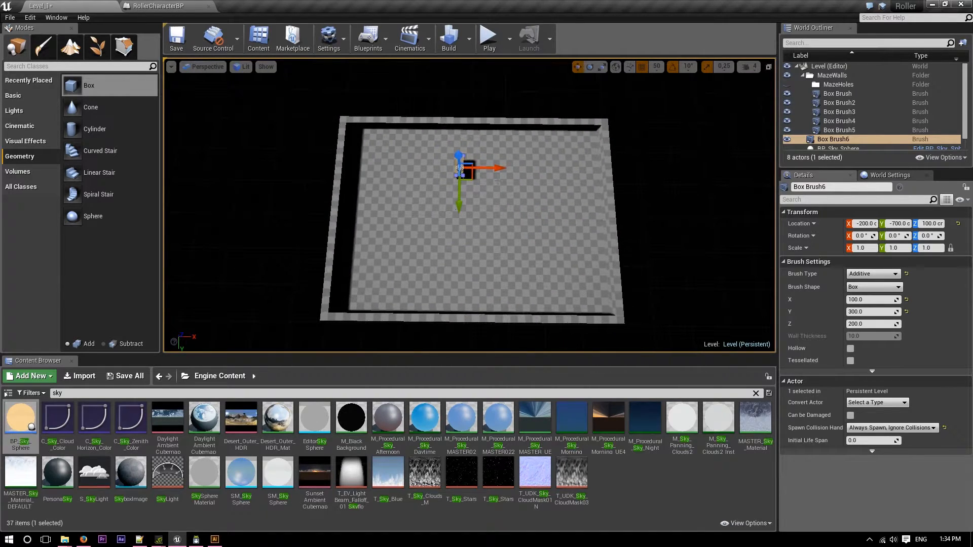
{"action": "left_click", "coordinate": [868, 303]}
{"action": "type", "text": "300"}
{"action": "key", "text": "Return"}
{"action": "left_click", "coordinate": [876, 316]}
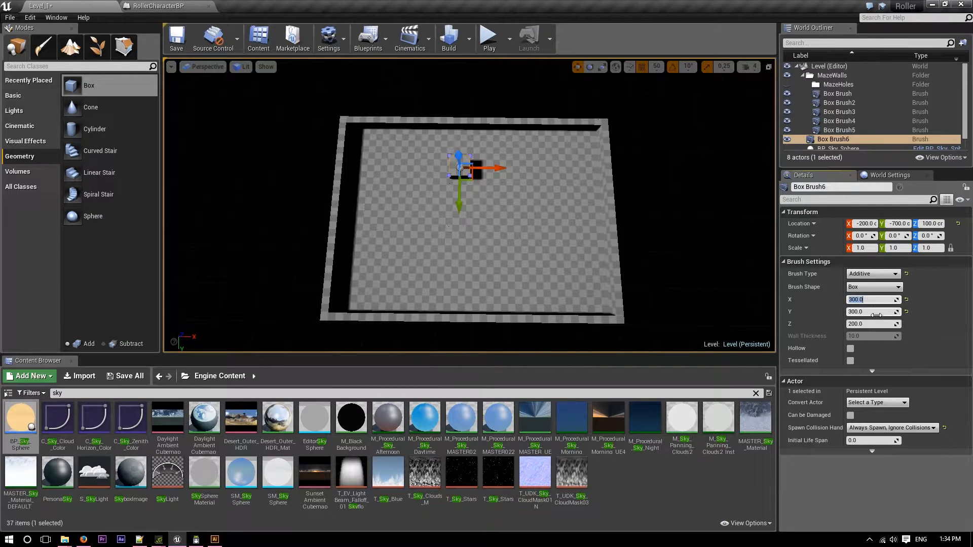
{"action": "type", "text": "100"}
{"action": "key", "text": "Return"}
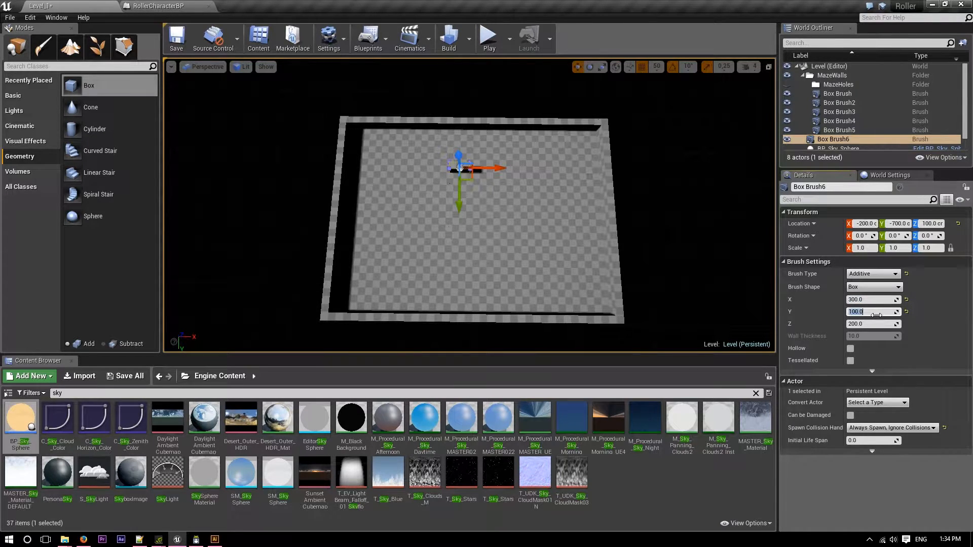
Move the 300 by 100 box into the long wall beside its corner, at X 1750, Y 1400.
{"action": "left_click_drag", "start_coordinate": [459, 200], "coordinate": [472, 351]}
{"action": "mouse_move", "coordinate": [490, 314]}
{"action": "left_mouse_down"}
{"action": "mouse_move", "coordinate": [664, 320]}
{"action": "mouse_move", "coordinate": [633, 319]}
{"action": "left_mouse_up"}
{"action": "mouse_move", "coordinate": [634, 319]}
{"action": "right_mouse_down"}
{"action": "mouse_move", "coordinate": [631, 329]}
{"action": "mouse_move", "coordinate": [605, 331]}
{"action": "mouse_move", "coordinate": [406, 329]}
{"action": "right_mouse_up"}
{"action": "key", "text": "w"}
{"action": "mouse_move", "coordinate": [527, 262]}
{"action": "right_mouse_down"}
{"action": "mouse_move", "coordinate": [456, 253]}
{"action": "mouse_move", "coordinate": [426, 223]}
{"action": "mouse_move", "coordinate": [438, 203]}
{"action": "right_mouse_up"}
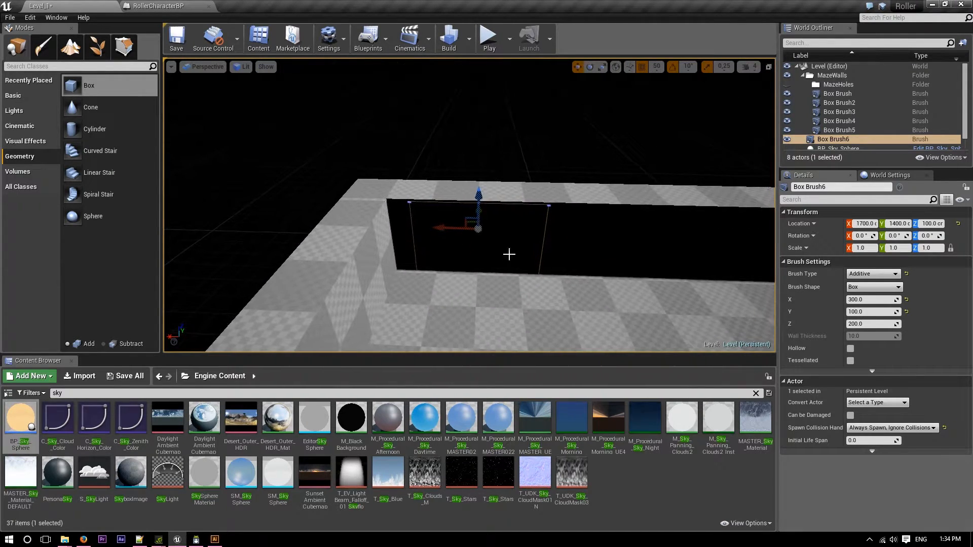
{"action": "left_click_drag", "start_coordinate": [445, 228], "coordinate": [436, 232]}
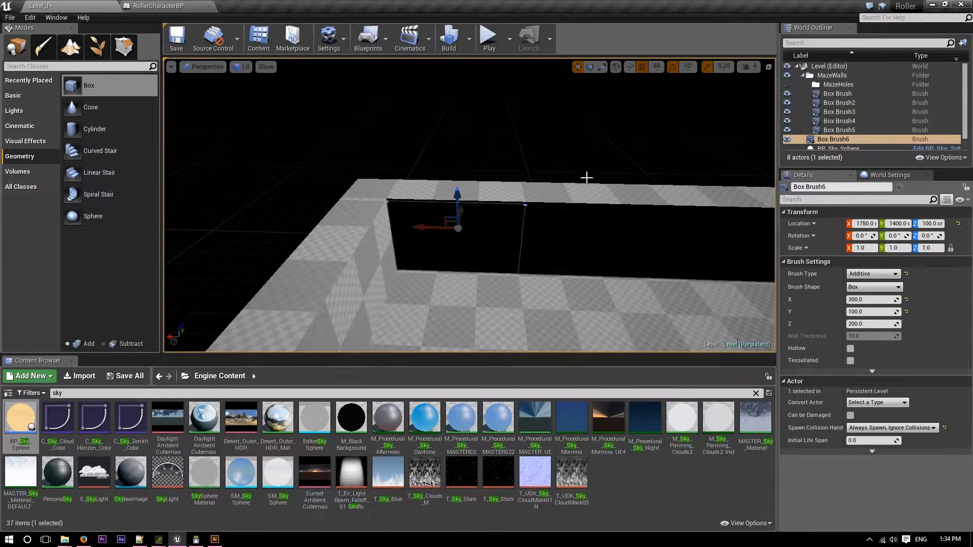
Adjust the box's height to Z 95 and change its brush type to Subtractive.
{"action": "mouse_move", "coordinate": [454, 193]}
{"action": "left_mouse_down"}
{"action": "mouse_move", "coordinate": [450, 104]}
{"action": "mouse_move", "coordinate": [448, 116]}
{"action": "left_mouse_up"}
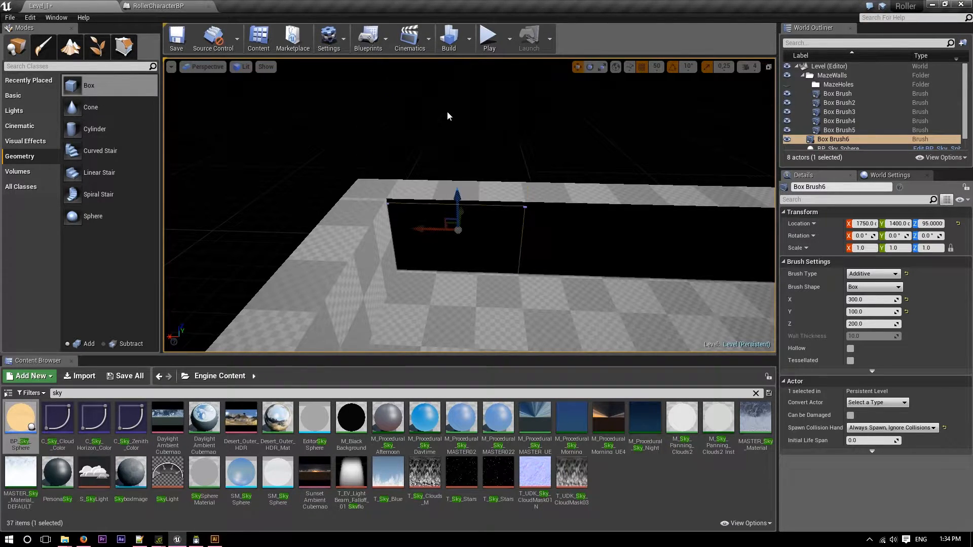
{"action": "left_click", "coordinate": [879, 276]}
{"action": "left_click", "coordinate": [877, 293]}
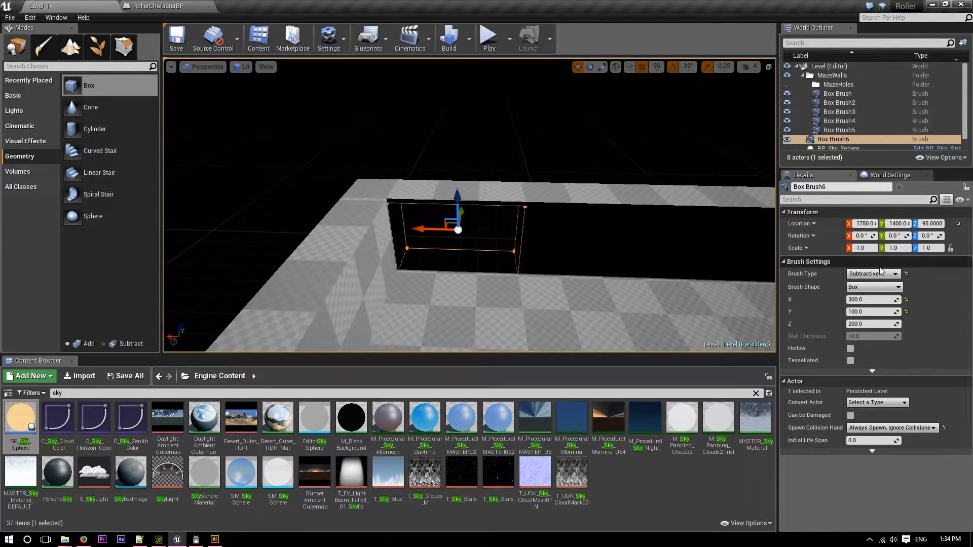
Turn the BP_Sky_Sphere visibility back on and check the opening cut into the long wall near its corner.
{"action": "mouse_move", "coordinate": [600, 244]}
{"action": "right_mouse_down"}
{"action": "mouse_move", "coordinate": [557, 234]}
{"action": "mouse_move", "coordinate": [540, 203]}
{"action": "mouse_move", "coordinate": [568, 203]}
{"action": "mouse_move", "coordinate": [578, 216]}
{"action": "mouse_move", "coordinate": [558, 243]}
{"action": "right_mouse_up"}
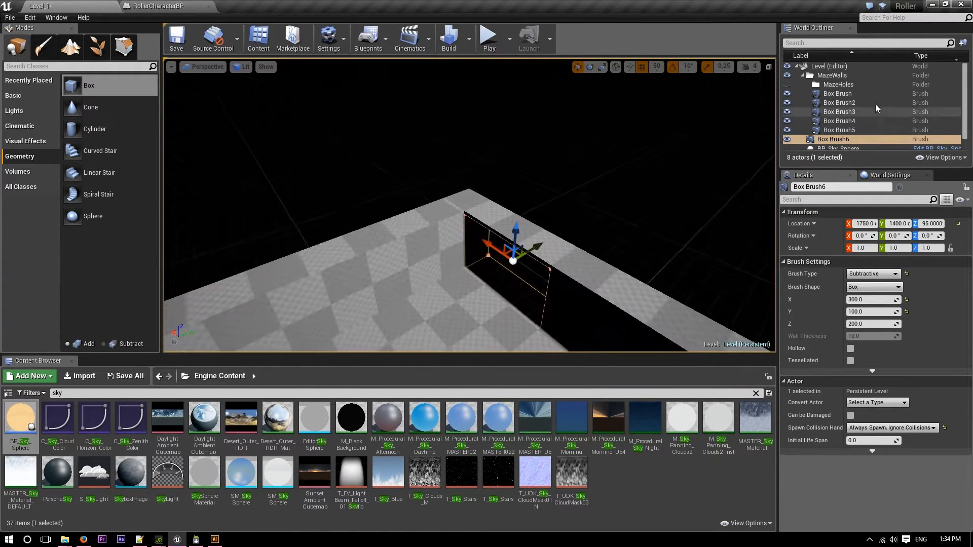
{"action": "scroll", "coordinate": [831, 103], "scroll_direction": "down", "scroll_amount": 1}
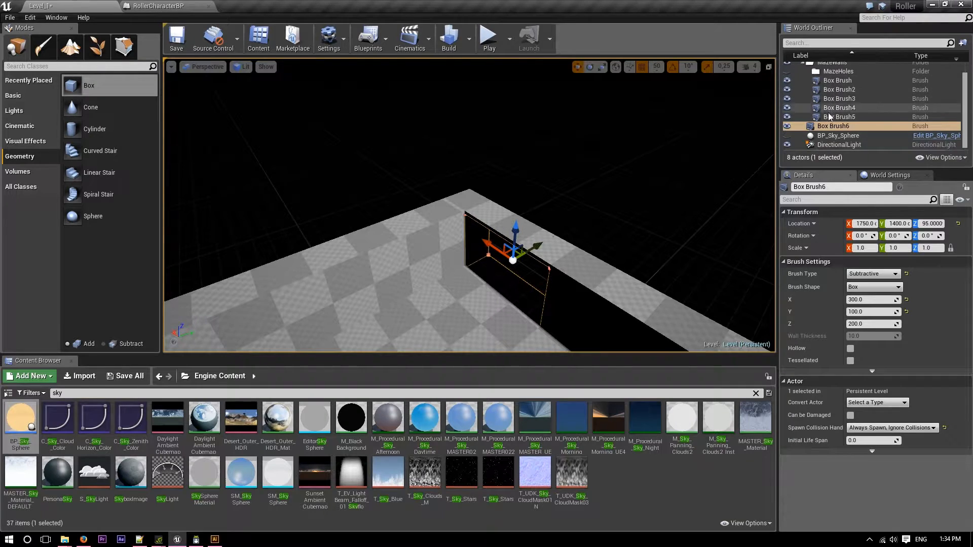
{"action": "left_click", "coordinate": [787, 136]}
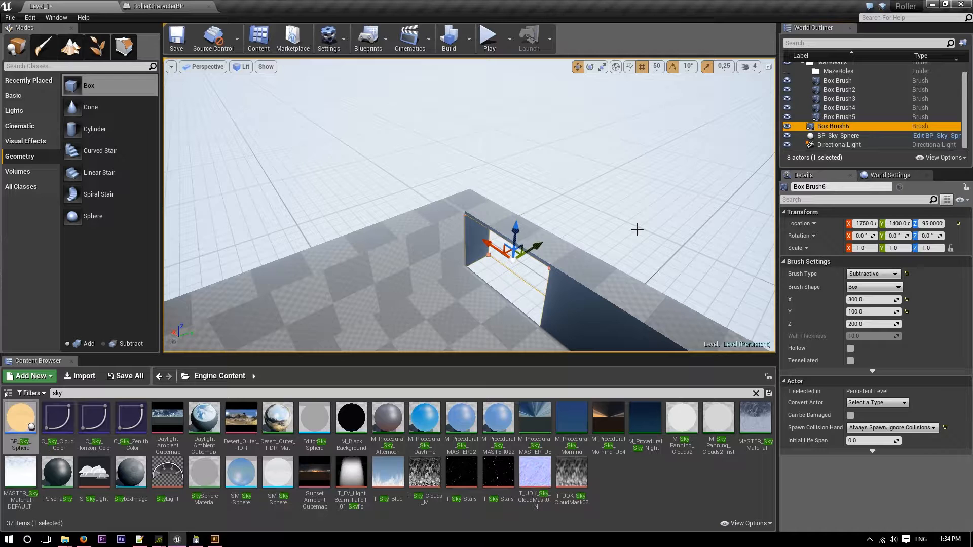
{"action": "right_click_drag", "start_coordinate": [546, 275], "coordinate": [583, 238]}
{"action": "right_click_drag", "start_coordinate": [487, 202], "coordinate": [487, 202]}
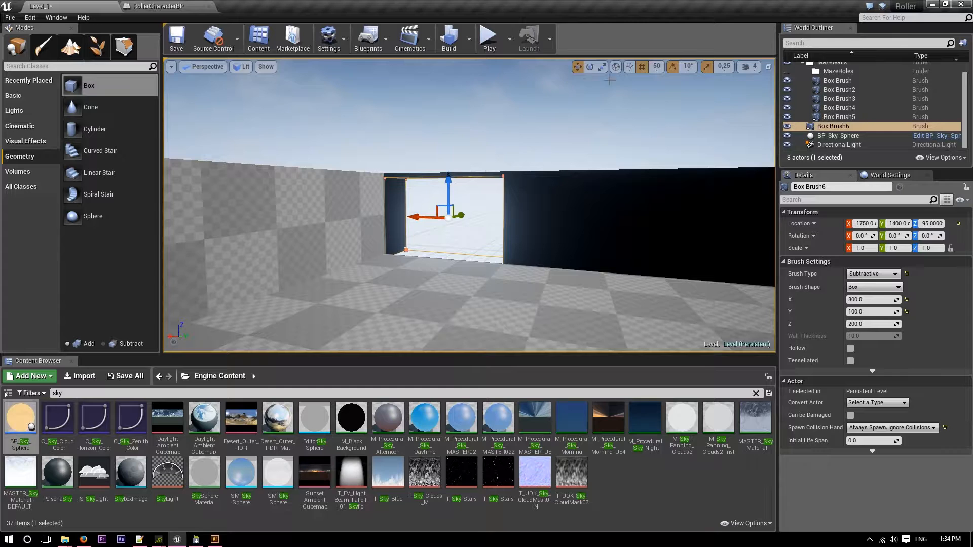
Set the position grid snap to 10 and raise the subtractive opening box to Z 105.
{"action": "left_click", "coordinate": [656, 66]}
{"action": "left_click", "coordinate": [651, 111]}
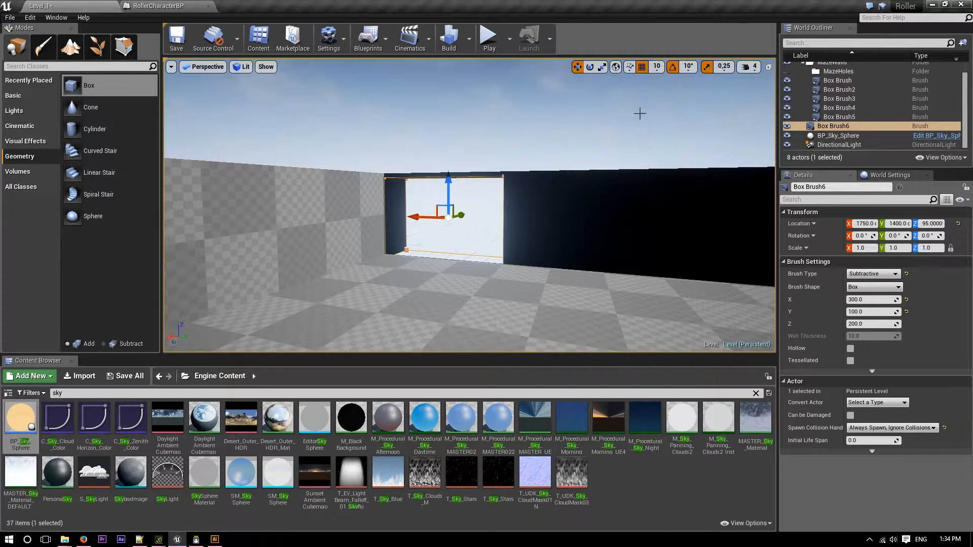
{"action": "right_click_drag", "start_coordinate": [477, 172], "coordinate": [304, 177]}
{"action": "key", "text": "w"}
{"action": "key", "text": "d"}
{"action": "mouse_move", "coordinate": [436, 203]}
{"action": "right_mouse_down"}
{"action": "mouse_move", "coordinate": [538, 198]}
{"action": "mouse_move", "coordinate": [466, 218]}
{"action": "mouse_move", "coordinate": [263, 195]}
{"action": "mouse_move", "coordinate": [208, 235]}
{"action": "mouse_move", "coordinate": [195, 223]}
{"action": "mouse_move", "coordinate": [192, 235]}
{"action": "mouse_move", "coordinate": [147, 240]}
{"action": "mouse_move", "coordinate": [38, 230]}
{"action": "right_mouse_up"}
{"action": "key", "text": "w"}
{"action": "key", "text": "s"}
{"action": "key", "text": "d"}
{"action": "key", "text": "w"}
{"action": "key", "text": "d"}
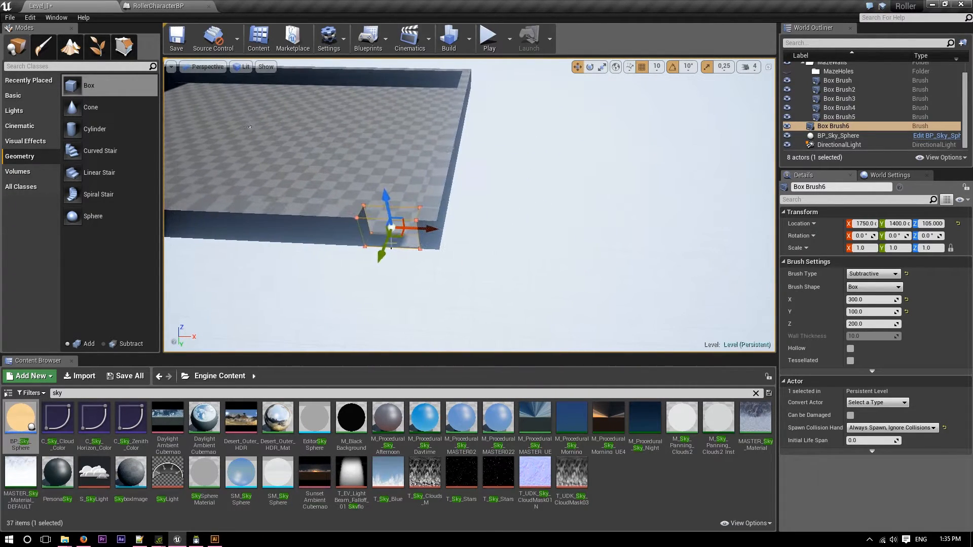
Duplicate the opening box and move the copy across the floor to the opposite long wall, at Y -1340.
{"action": "left_click_drag", "start_coordinate": [384, 248], "coordinate": [439, 83], "text": "alt"}
{"action": "key", "text": "w"}
{"action": "mouse_move", "coordinate": [443, 90]}
{"action": "right_mouse_down"}
{"action": "mouse_move", "coordinate": [425, 8]}
{"action": "mouse_move", "coordinate": [456, 109]}
{"action": "mouse_move", "coordinate": [486, 97]}
{"action": "right_mouse_up"}
{"action": "key", "text": "s"}
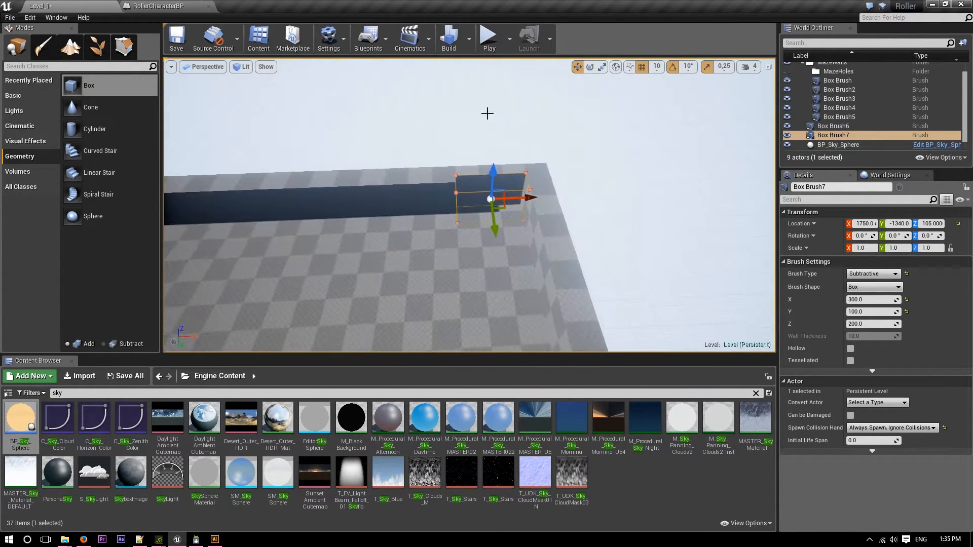
Move the copied opening box along the wall to the other corner and into the wall, at X -1750, Y -1400.
{"action": "left_click_drag", "start_coordinate": [404, 192], "coordinate": [235, 200]}
{"action": "key", "text": "a"}
{"action": "right_click_drag", "start_coordinate": [236, 200], "coordinate": [230, 201]}
{"action": "left_click_drag", "start_coordinate": [748, 218], "coordinate": [276, 230]}
{"action": "right_click_drag", "start_coordinate": [276, 230], "coordinate": [273, 228]}
{"action": "key", "text": "f"}
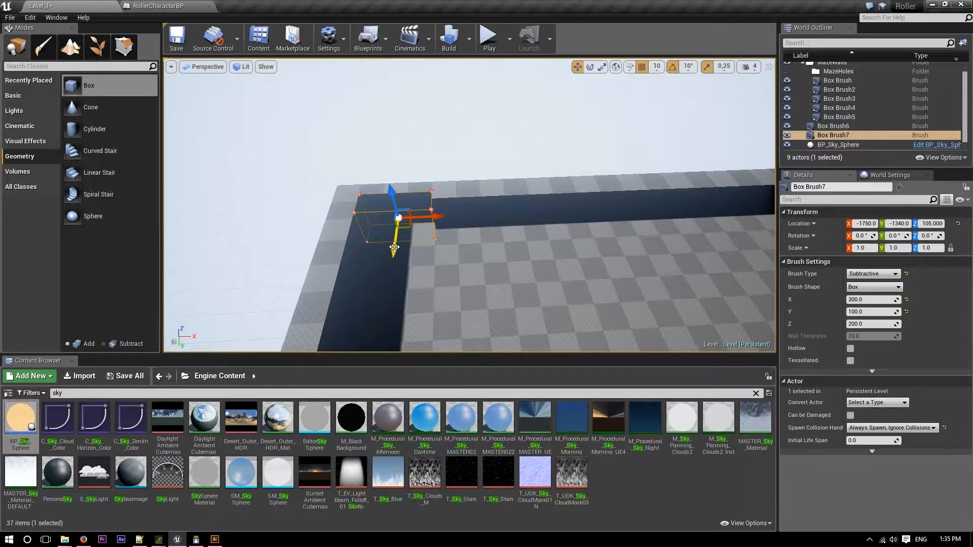
{"action": "mouse_move", "coordinate": [397, 233]}
{"action": "right_mouse_down"}
{"action": "mouse_move", "coordinate": [253, 213]}
{"action": "mouse_move", "coordinate": [172, 233]}
{"action": "mouse_move", "coordinate": [147, 203]}
{"action": "mouse_move", "coordinate": [112, 200]}
{"action": "mouse_move", "coordinate": [476, 263]}
{"action": "mouse_move", "coordinate": [489, 256]}
{"action": "mouse_move", "coordinate": [489, 242]}
{"action": "mouse_move", "coordinate": [479, 261]}
{"action": "mouse_move", "coordinate": [474, 210]}
{"action": "mouse_move", "coordinate": [484, 167]}
{"action": "mouse_move", "coordinate": [479, 291]}
{"action": "right_mouse_up"}
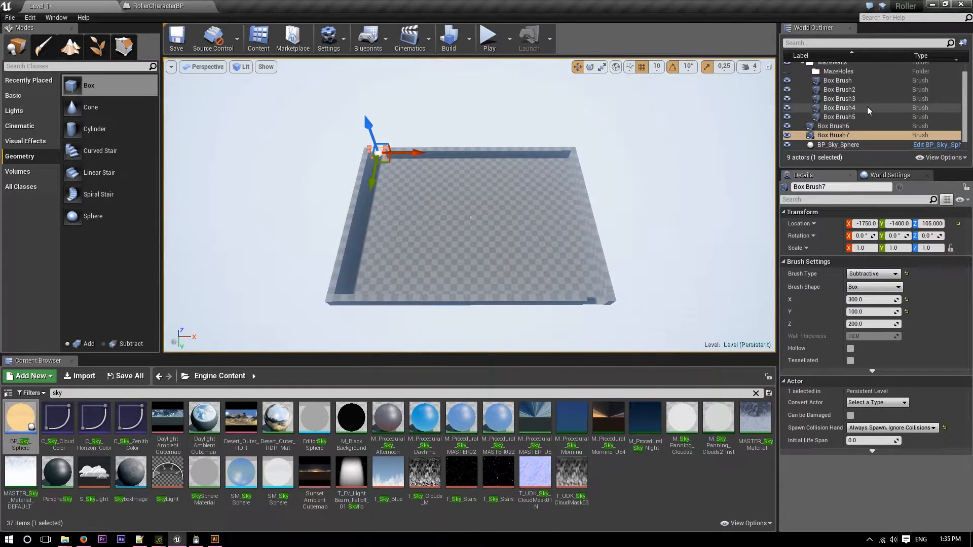
Move both subtractive boxes, Box Brush6 and Box Brush7, into the MazeHoles folder.
{"action": "left_click", "coordinate": [854, 126]}
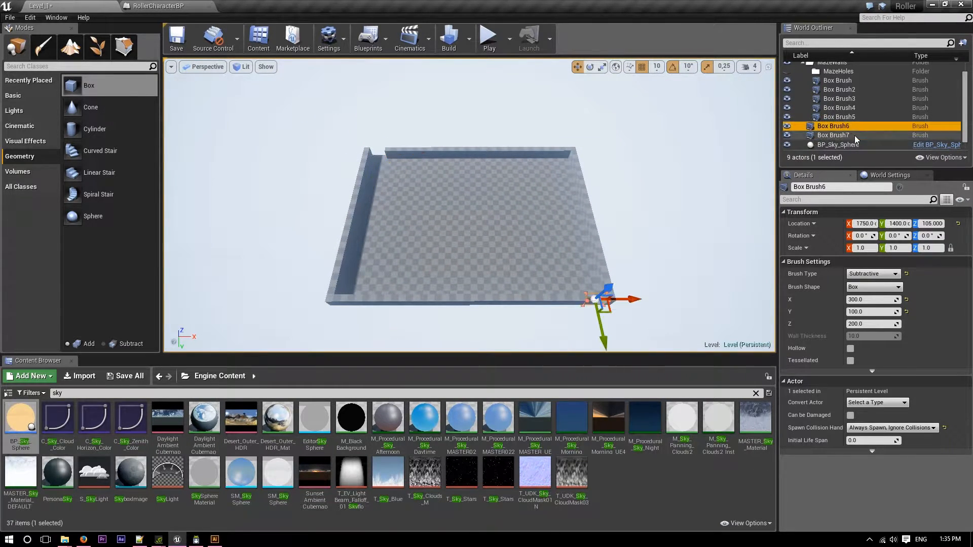
{"action": "left_click", "coordinate": [850, 136], "text": "ctrl"}
{"action": "left_click_drag", "start_coordinate": [846, 129], "coordinate": [843, 71]}
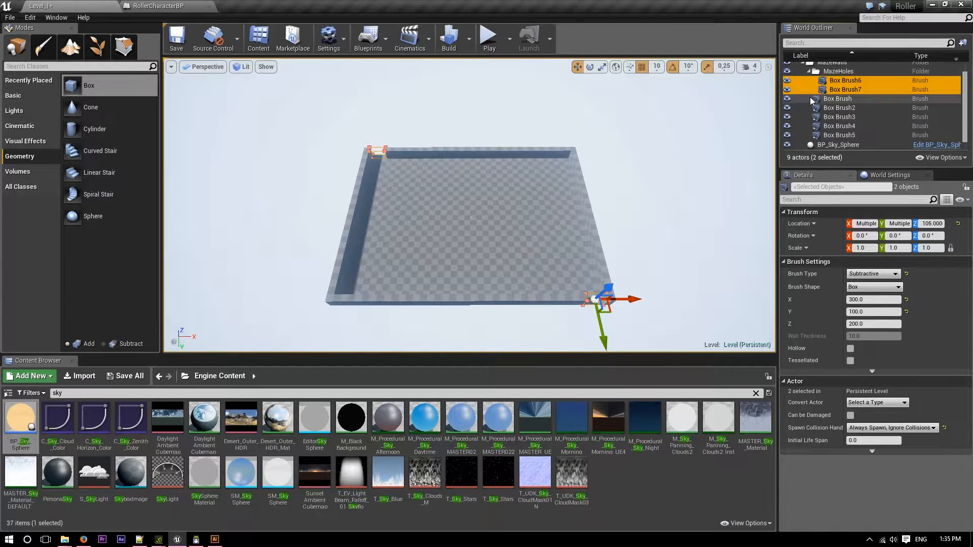
Switch to Illustrator and examine the first inner wall running down from the upper outer wall in the maze drawing.
{"action": "left_click", "coordinate": [833, 107]}
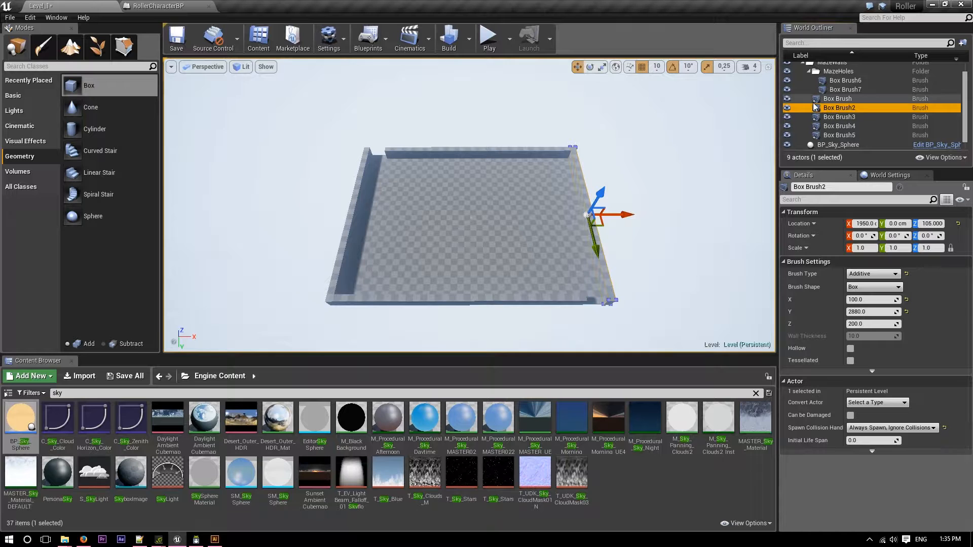
{"action": "right_click_drag", "start_coordinate": [453, 187], "coordinate": [451, 175]}
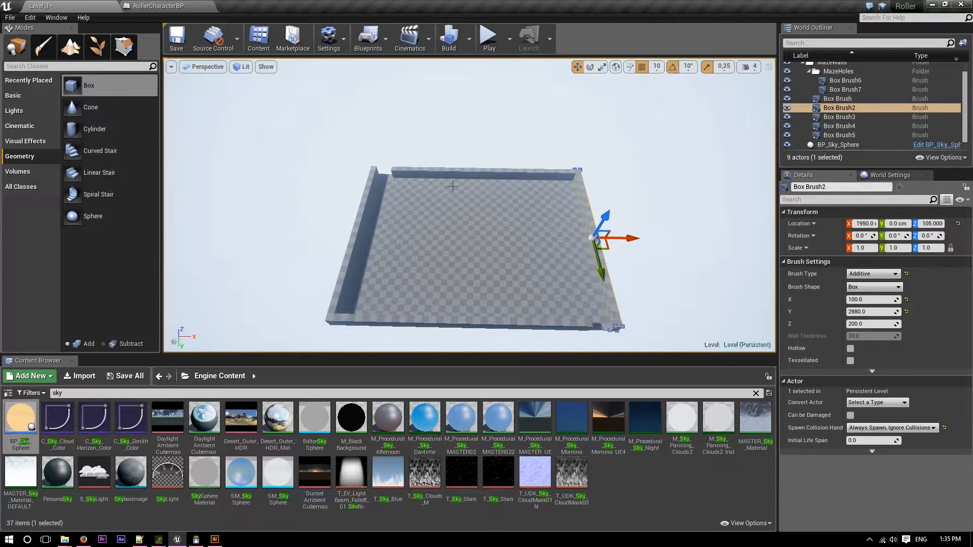
{"action": "key", "text": "alt+Tab"}
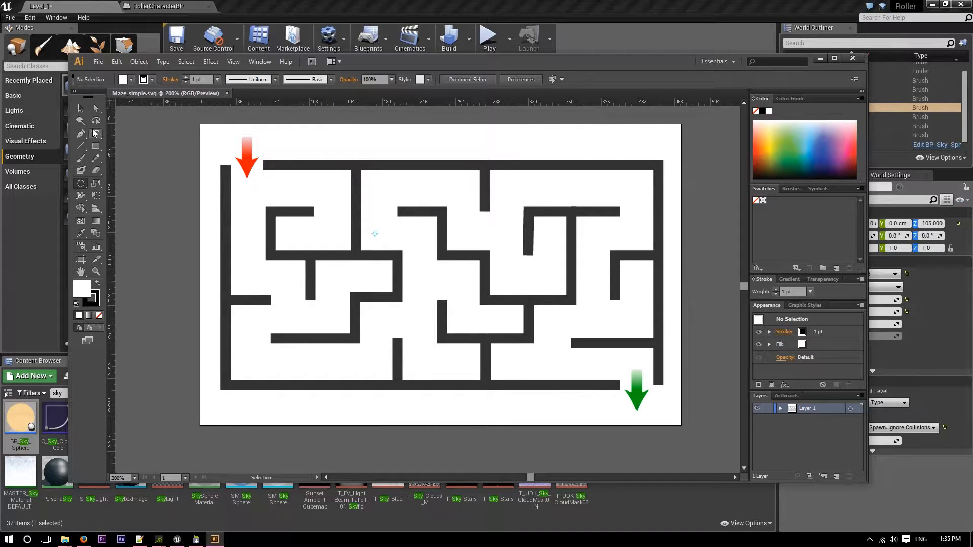
{"action": "left_click", "coordinate": [95, 107]}
{"action": "left_click", "coordinate": [80, 157]}
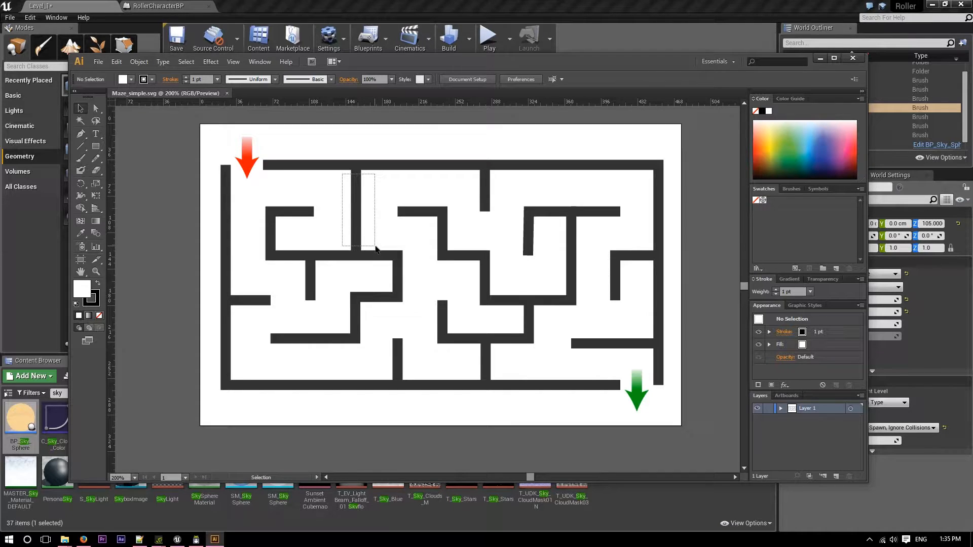
{"action": "left_click_drag", "start_coordinate": [287, 242], "coordinate": [591, 203]}
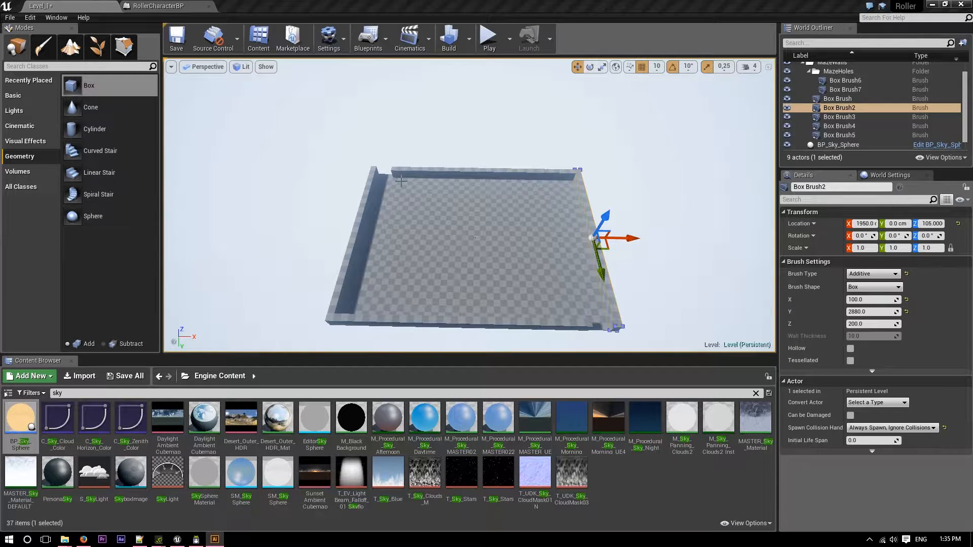
Back in Unreal Editor, place a new additive box brush on the floor and reset its location to the origin.
{"action": "mouse_move", "coordinate": [475, 237]}
{"action": "right_mouse_down"}
{"action": "mouse_move", "coordinate": [469, 186]}
{"action": "mouse_move", "coordinate": [456, 243]}
{"action": "mouse_move", "coordinate": [466, 243]}
{"action": "right_mouse_up"}
{"action": "key", "text": "w"}
{"action": "key", "text": "w"}
{"action": "key", "text": "s"}
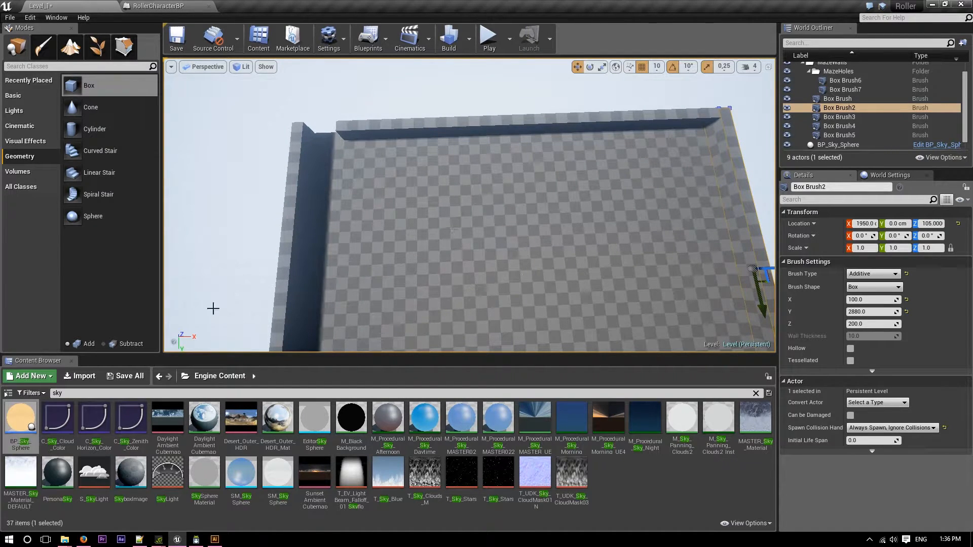
{"action": "left_click_drag", "start_coordinate": [89, 85], "coordinate": [394, 161]}
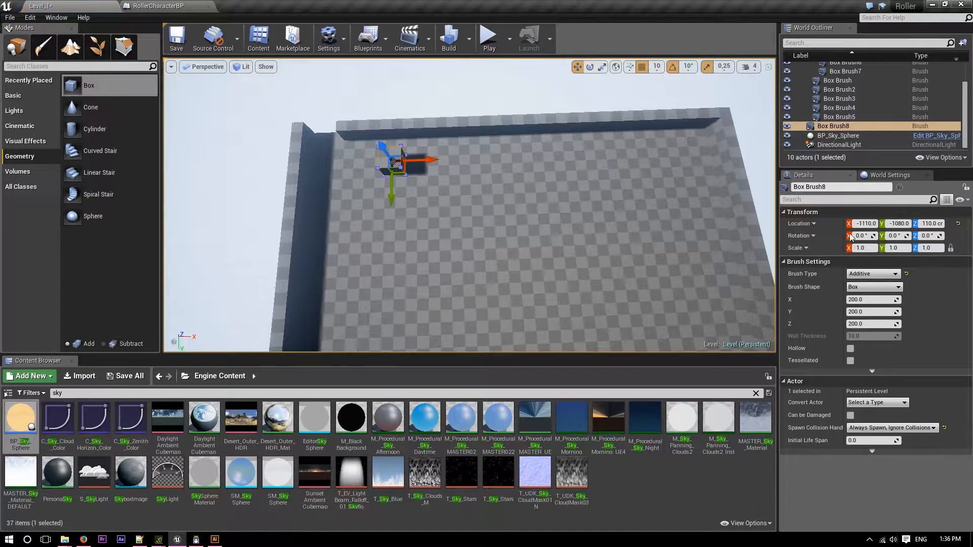
{"action": "left_click", "coordinate": [959, 224]}
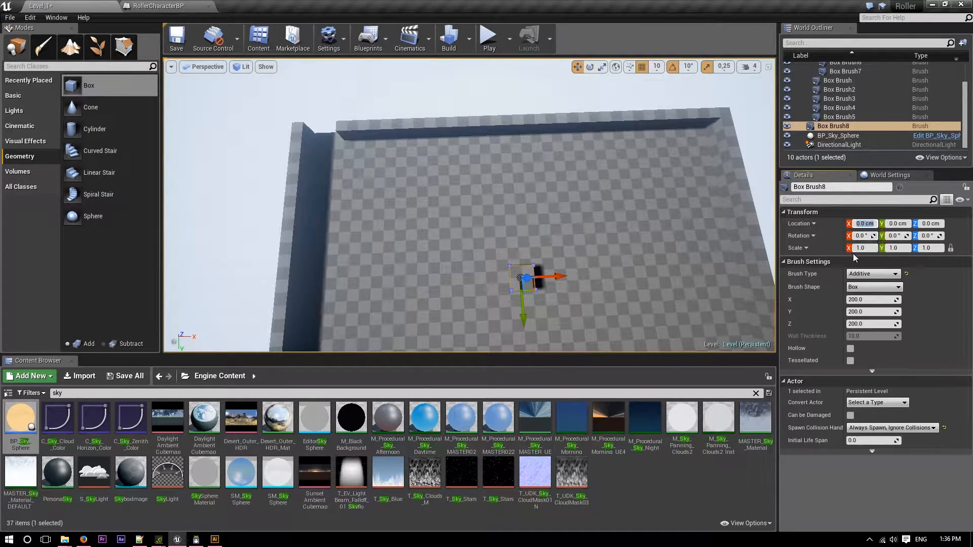
Try the new box at X locations 2000, -2000, -1000 and -1500.
{"action": "type", "text": "200"}
{"action": "key", "text": "Return"}
{"action": "type", "text": "-200"}
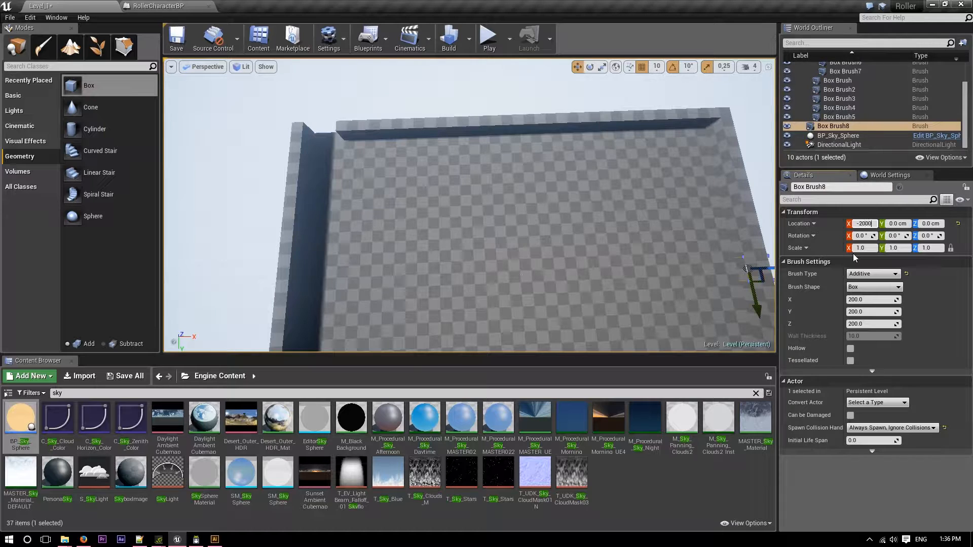
{"action": "key", "text": "Return"}
{"action": "type", "text": "-"}
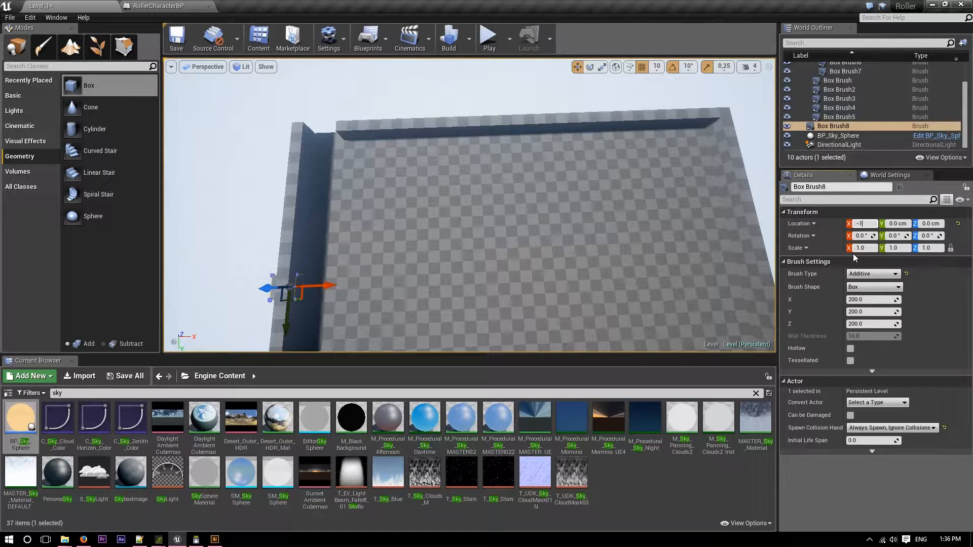
{"action": "type", "text": "1000"}
{"action": "key", "text": "Return"}
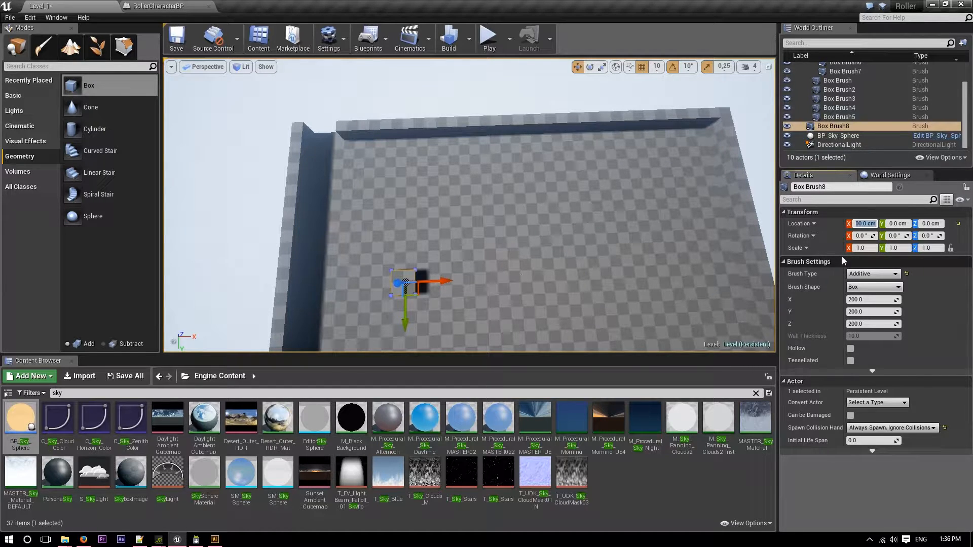
{"action": "type", "text": "-150"}
{"action": "key", "text": "Return"}
{"action": "type", "text": "-300"}
{"action": "key", "text": "Return"}
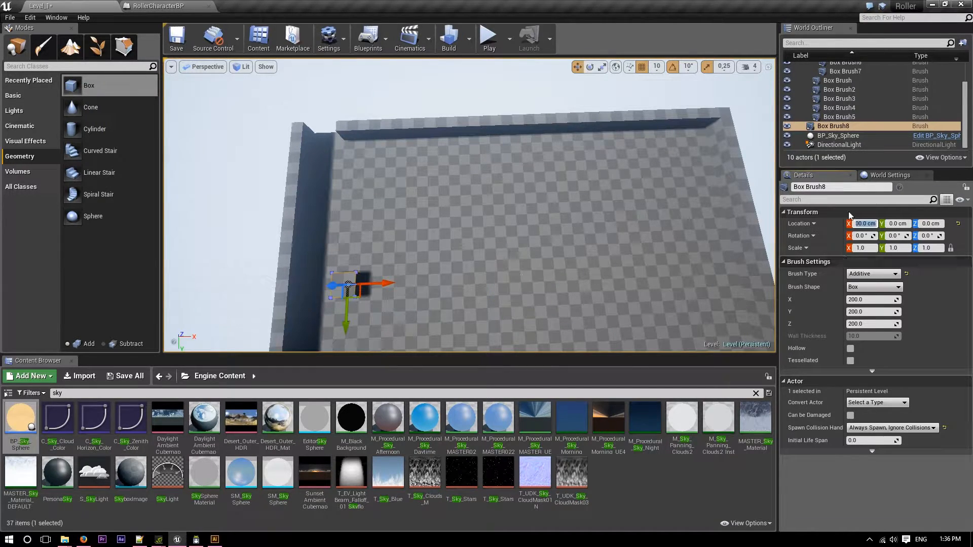
Set the new box's X location to -800.
{"action": "left_click_drag", "start_coordinate": [382, 286], "coordinate": [434, 281]}
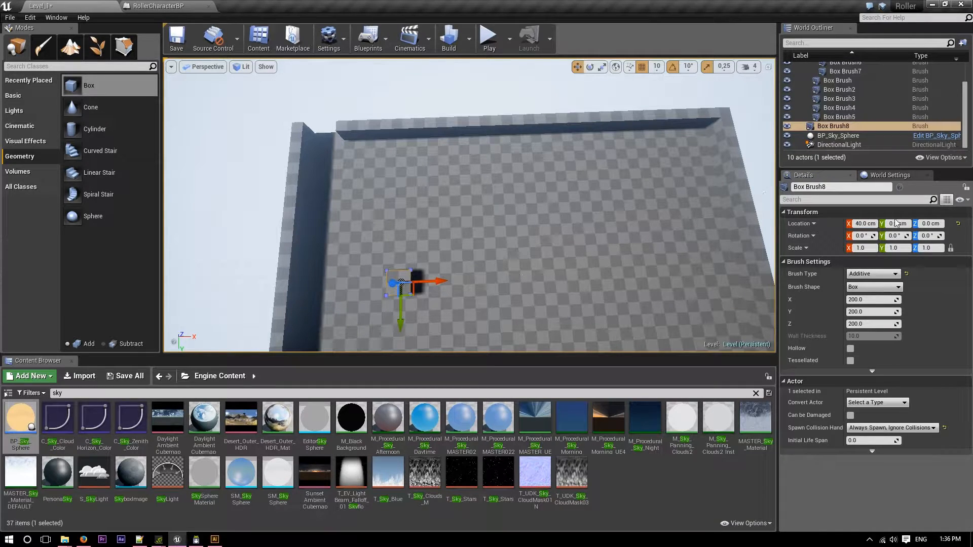
{"action": "left_click", "coordinate": [866, 223]}
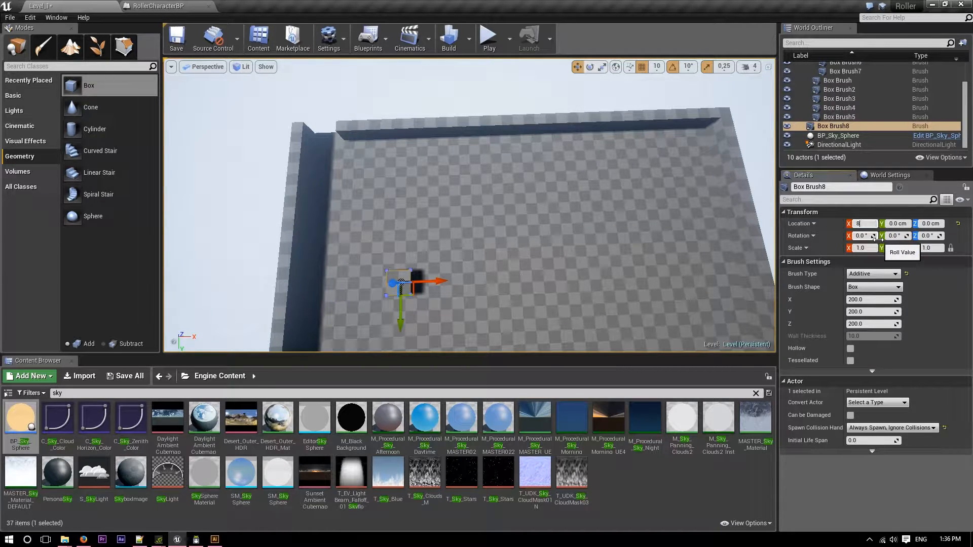
{"action": "type", "text": "800"}
{"action": "key", "text": "Return"}
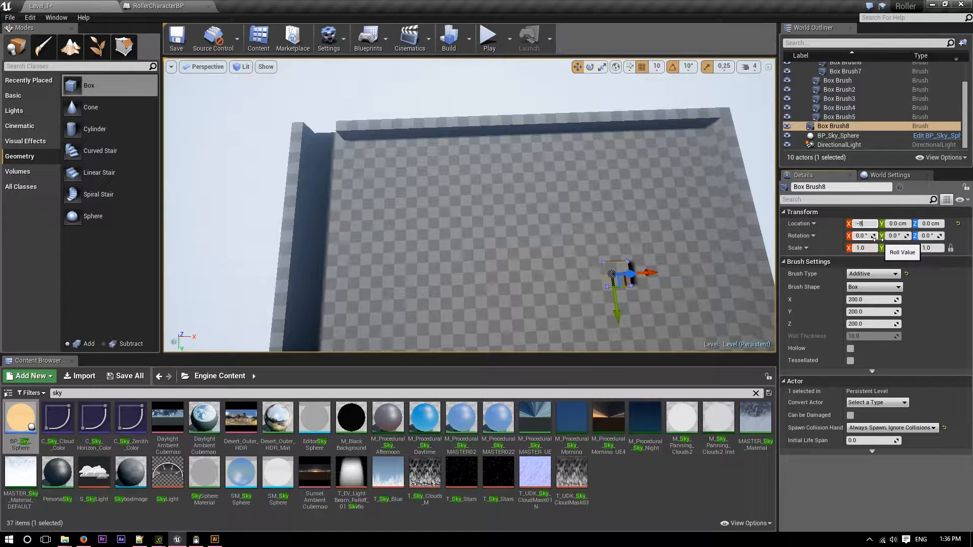
{"action": "key", "text": "Return"}
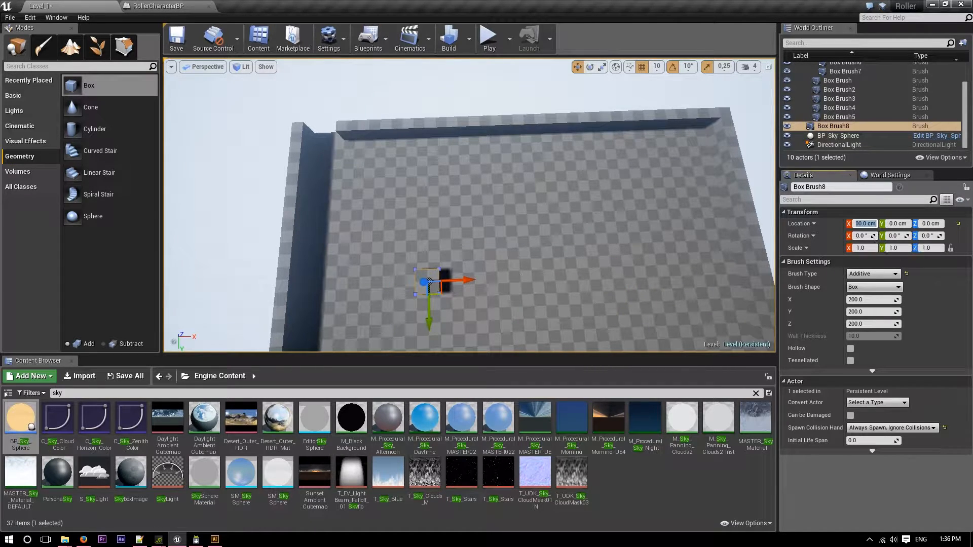
Move the box towards the wall with the entrance opening, at Y -1140, and drop it onto the floor at Z 110.
{"action": "left_click_drag", "start_coordinate": [428, 321], "coordinate": [433, 176]}
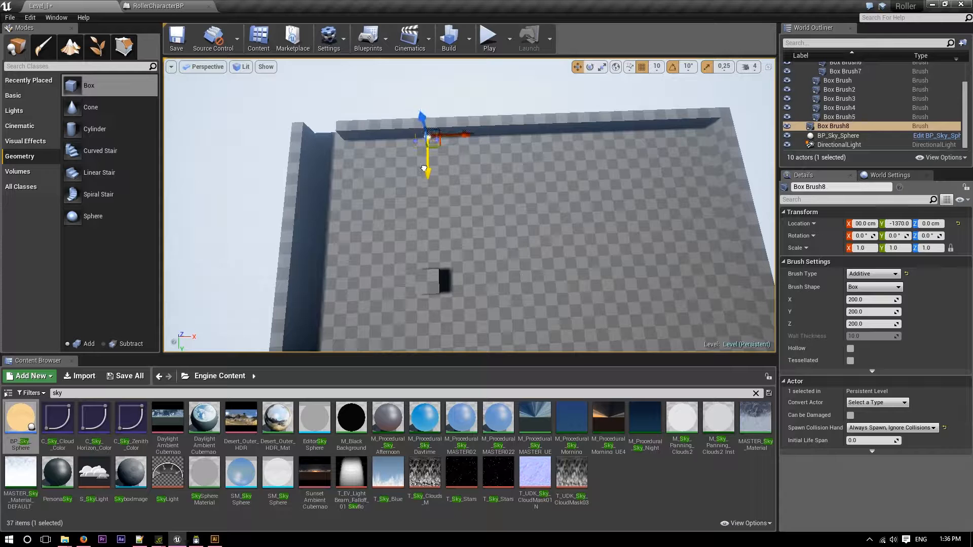
{"action": "left_click_drag", "start_coordinate": [421, 122], "coordinate": [418, 77]}
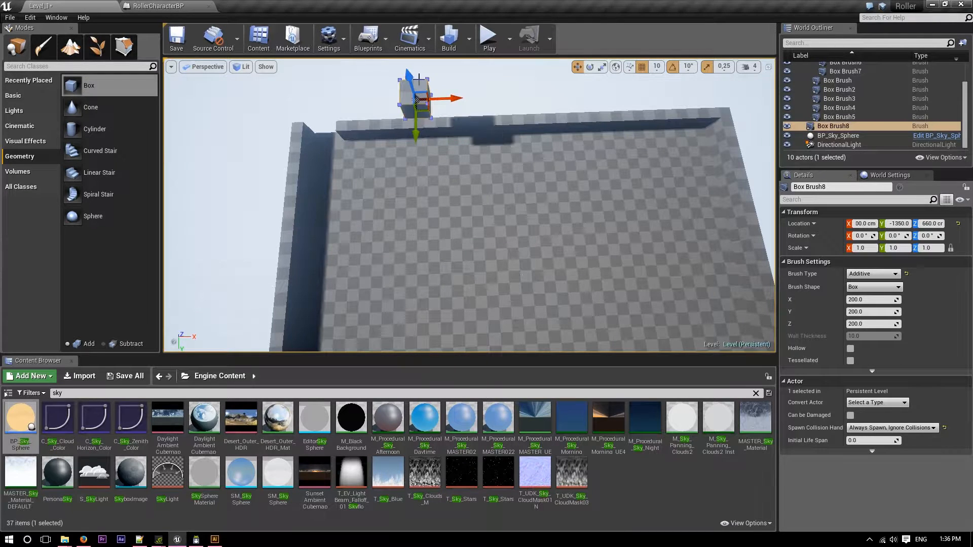
{"action": "key", "text": "End"}
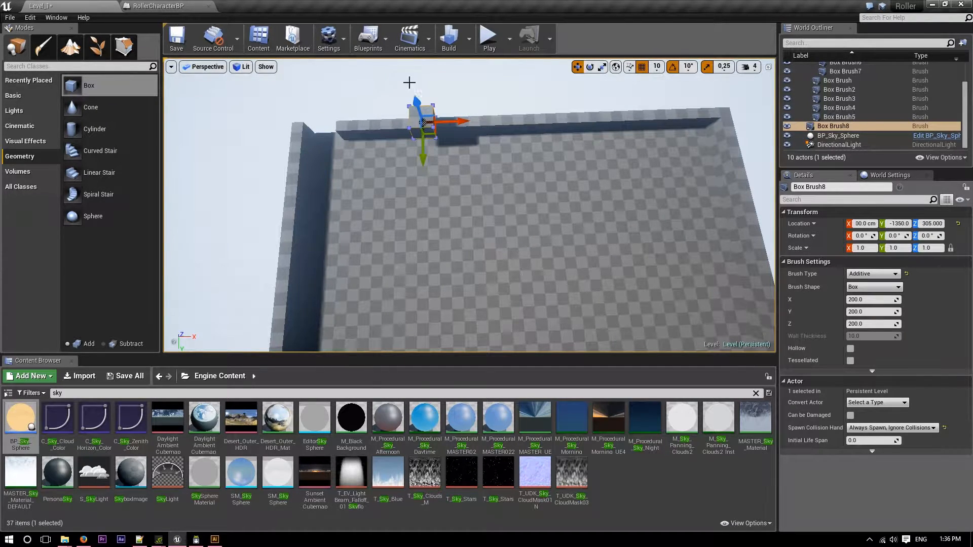
{"action": "left_click_drag", "start_coordinate": [423, 152], "coordinate": [431, 173]}
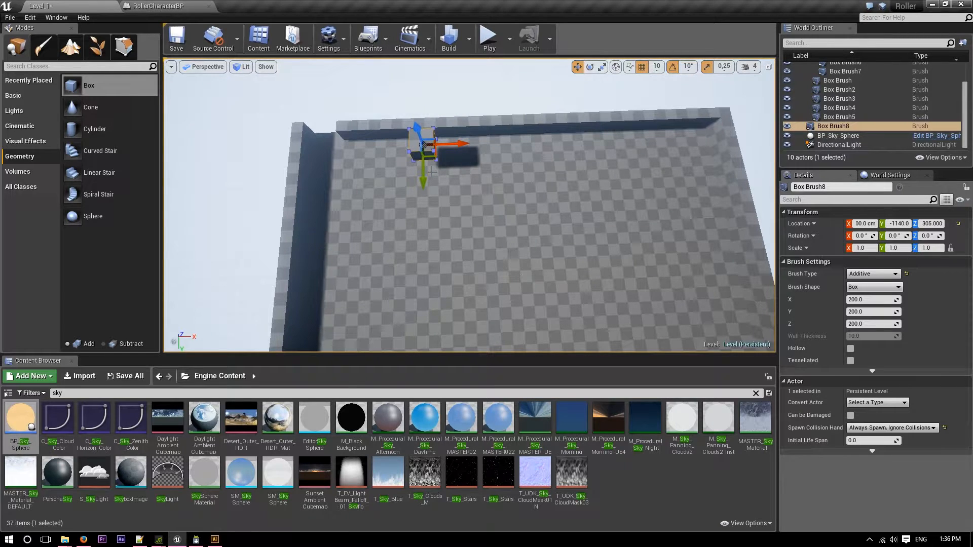
{"action": "mouse_move", "coordinate": [569, 228]}
{"action": "right_mouse_down"}
{"action": "mouse_move", "coordinate": [664, 230]}
{"action": "mouse_move", "coordinate": [542, 201]}
{"action": "right_mouse_up"}
{"action": "key", "text": "End"}
Set the box's X size to 100 and slide it closer to the long wall, to Y -1250.
{"action": "mouse_move", "coordinate": [498, 234]}
{"action": "right_mouse_down"}
{"action": "mouse_move", "coordinate": [598, 251]}
{"action": "mouse_move", "coordinate": [654, 228]}
{"action": "mouse_move", "coordinate": [642, 215]}
{"action": "mouse_move", "coordinate": [482, 238]}
{"action": "mouse_move", "coordinate": [425, 203]}
{"action": "mouse_move", "coordinate": [350, 202]}
{"action": "mouse_move", "coordinate": [471, 198]}
{"action": "mouse_move", "coordinate": [582, 228]}
{"action": "mouse_move", "coordinate": [411, 244]}
{"action": "mouse_move", "coordinate": [476, 241]}
{"action": "mouse_move", "coordinate": [446, 228]}
{"action": "right_mouse_up"}
{"action": "left_click", "coordinate": [866, 300]}
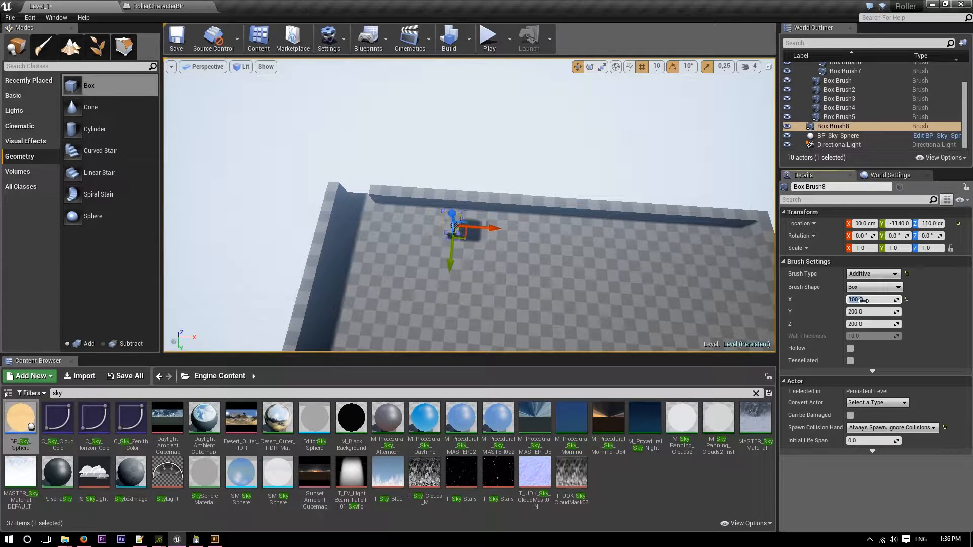
{"action": "mouse_move", "coordinate": [499, 288]}
{"action": "right_mouse_down"}
{"action": "mouse_move", "coordinate": [582, 299]}
{"action": "mouse_move", "coordinate": [659, 286]}
{"action": "right_mouse_up"}
{"action": "left_click_drag", "start_coordinate": [521, 193], "coordinate": [470, 197]}
{"action": "mouse_move", "coordinate": [498, 242]}
{"action": "right_mouse_down"}
{"action": "mouse_move", "coordinate": [421, 248]}
{"action": "mouse_move", "coordinate": [494, 242]}
{"action": "right_mouse_up"}
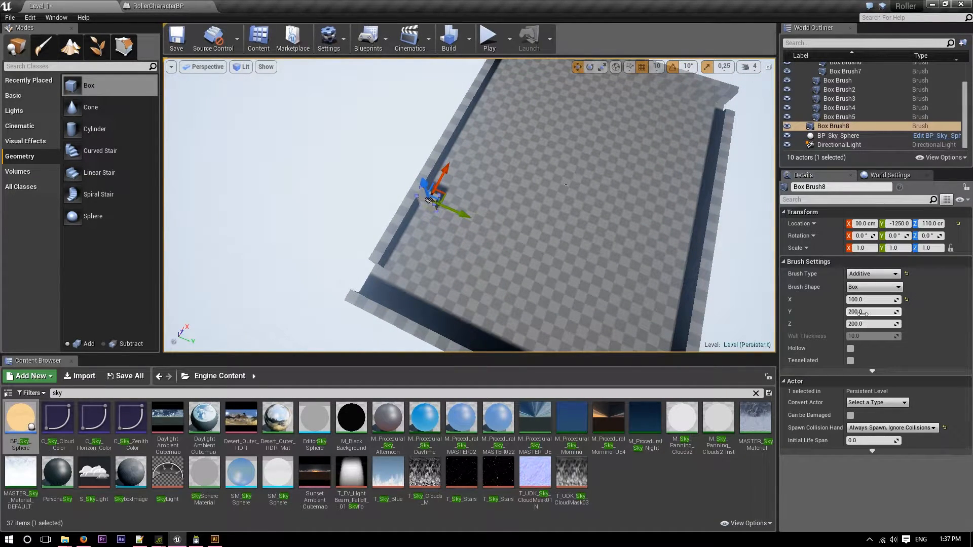
Lengthen the box's Y size to about 1034 and move it to Y -840 so its end meets the outer wall.
{"action": "mouse_move", "coordinate": [871, 312]}
{"action": "left_mouse_down"}
{"action": "mouse_move", "coordinate": [912, 312]}
{"action": "mouse_move", "coordinate": [824, 321]}
{"action": "left_mouse_up"}
{"action": "left_click_drag", "start_coordinate": [459, 215], "coordinate": [494, 224]}
{"action": "mouse_move", "coordinate": [493, 226]}
{"action": "right_mouse_down"}
{"action": "mouse_move", "coordinate": [474, 226]}
{"action": "mouse_move", "coordinate": [562, 210]}
{"action": "right_mouse_up"}
{"action": "key", "text": "w"}
{"action": "key", "text": "s"}
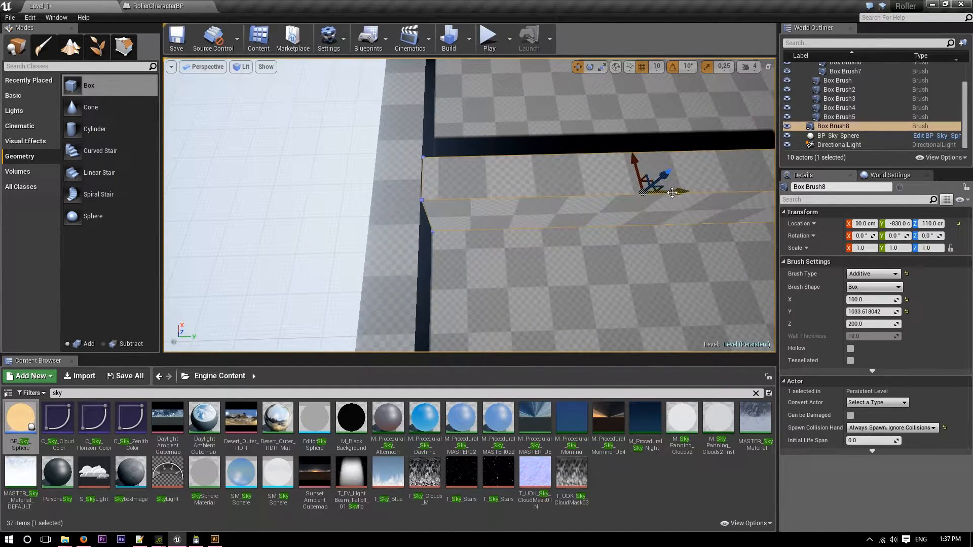
{"action": "left_click_drag", "start_coordinate": [671, 193], "coordinate": [670, 194]}
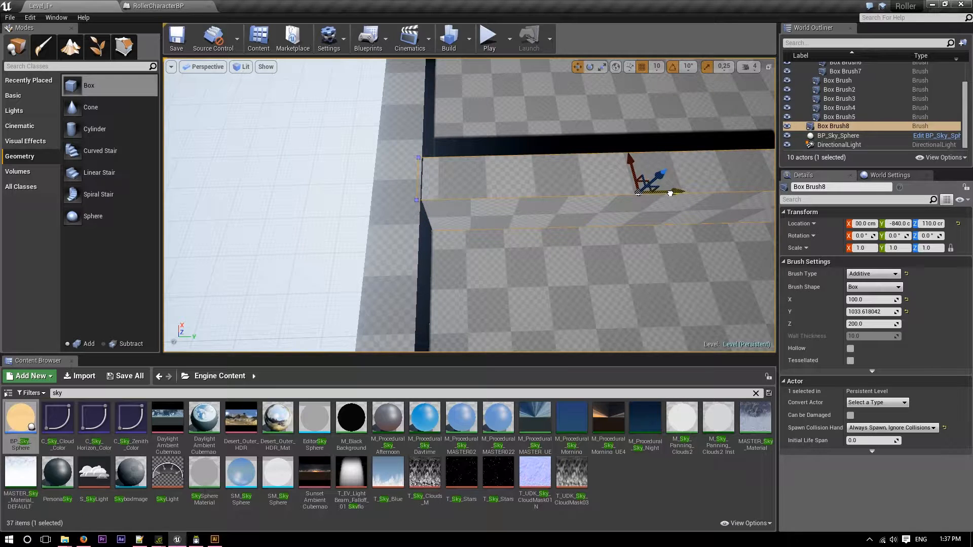
Duplicate the first inner wall further along X and set the copy's Y size to 500.
{"action": "left_click_drag", "start_coordinate": [670, 194], "coordinate": [669, 194]}
{"action": "mouse_move", "coordinate": [668, 195]}
{"action": "right_mouse_down"}
{"action": "mouse_move", "coordinate": [578, 185]}
{"action": "mouse_move", "coordinate": [532, 144]}
{"action": "mouse_move", "coordinate": [428, 130]}
{"action": "mouse_move", "coordinate": [572, 206]}
{"action": "mouse_move", "coordinate": [538, 253]}
{"action": "right_mouse_up"}
{"action": "key", "text": "w"}
{"action": "key", "text": "d"}
{"action": "key", "text": "s"}
{"action": "key", "text": "d"}
{"action": "key", "text": "d"}
{"action": "right_click_drag", "start_coordinate": [461, 205], "coordinate": [431, 203]}
{"action": "left_click_drag", "start_coordinate": [509, 168], "coordinate": [651, 167], "text": "alt"}
{"action": "left_click", "coordinate": [868, 313]}
{"action": "type", "text": "500"}
{"action": "key", "text": "Return"}
Select the first inner wall, which touches the outer wall, and re-enter its Y size.
{"action": "left_click", "coordinate": [466, 167]}
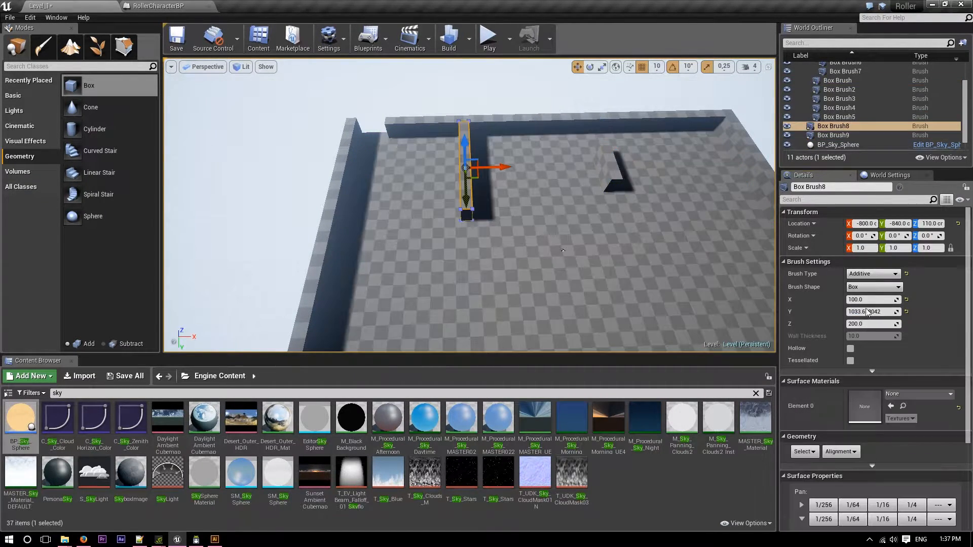
{"action": "left_click", "coordinate": [868, 313]}
{"action": "type", "text": "500"}
{"action": "key", "text": "Return"}
Select the shorter 500 wall and move it so its end meets the long outer wall.
{"action": "mouse_move", "coordinate": [482, 238]}
{"action": "right_mouse_down"}
{"action": "mouse_move", "coordinate": [456, 202]}
{"action": "mouse_move", "coordinate": [496, 284]}
{"action": "right_mouse_up"}
{"action": "left_click", "coordinate": [619, 173]}
{"action": "mouse_move", "coordinate": [498, 170]}
{"action": "left_mouse_down", "text": "alt"}
{"action": "mouse_move", "coordinate": [497, 223]}
{"action": "mouse_move", "coordinate": [547, 178]}
{"action": "mouse_move", "coordinate": [485, 191]}
{"action": "mouse_move", "coordinate": [449, 220]}
{"action": "left_mouse_up", "text": "alt"}
Duplicate the 500 wall and rotate the copy a quarter turn so it runs along X between the two inner walls.
{"action": "key", "text": "r"}
{"action": "key", "text": "e"}
{"action": "key", "text": "w"}
{"action": "key", "text": "e"}
{"action": "mouse_move", "coordinate": [499, 179]}
{"action": "left_mouse_down"}
{"action": "mouse_move", "coordinate": [503, 215]}
{"action": "mouse_move", "coordinate": [509, 182]}
{"action": "left_mouse_up"}
{"action": "key", "text": "w"}
{"action": "key", "text": "w"}
Add another 500 wall copy running along Y, at X 170, Y -630.
{"action": "mouse_move", "coordinate": [508, 182]}
{"action": "right_mouse_down"}
{"action": "mouse_move", "coordinate": [507, 165]}
{"action": "mouse_move", "coordinate": [486, 165]}
{"action": "mouse_move", "coordinate": [486, 202]}
{"action": "right_mouse_up"}
{"action": "key", "text": "s"}
{"action": "left_click_drag", "start_coordinate": [475, 233], "coordinate": [475, 231]}
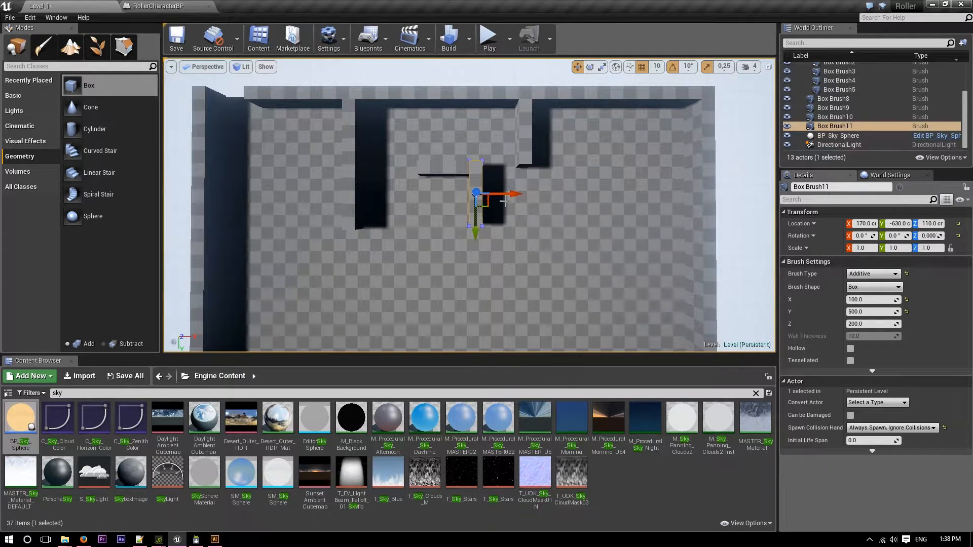
Duplicate the wall to X 380, Y -430 and rotate the copy -90 degrees about Z.
{"action": "left_click_drag", "start_coordinate": [508, 197], "coordinate": [530, 196], "text": "alt"}
{"action": "key", "text": "e"}
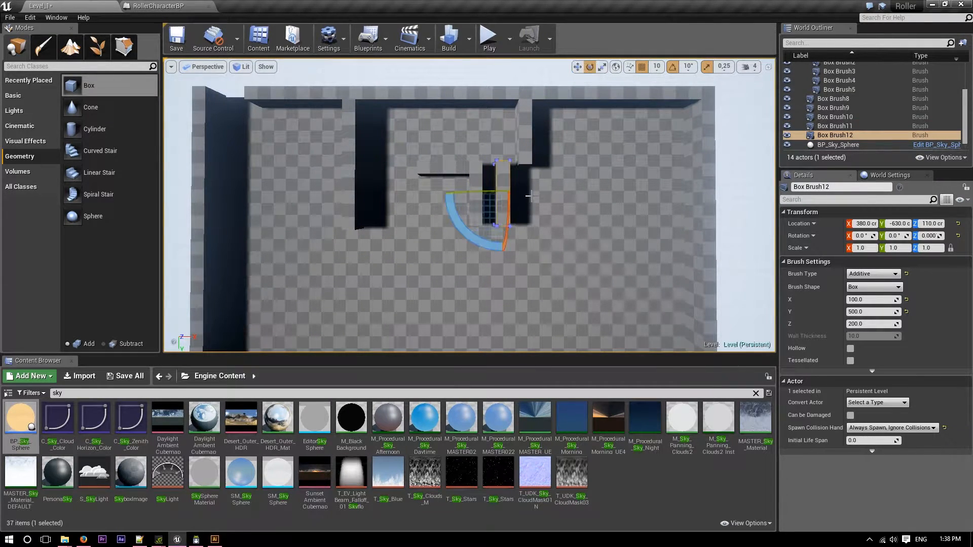
{"action": "left_click_drag", "start_coordinate": [459, 229], "coordinate": [467, 242]}
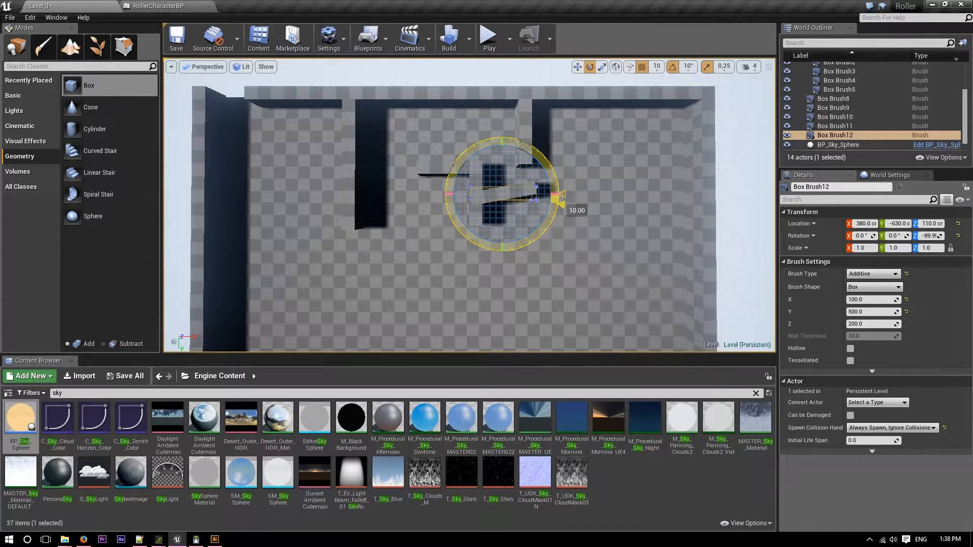
{"action": "key", "text": "w"}
{"action": "left_click_drag", "start_coordinate": [509, 246], "coordinate": [505, 252]}
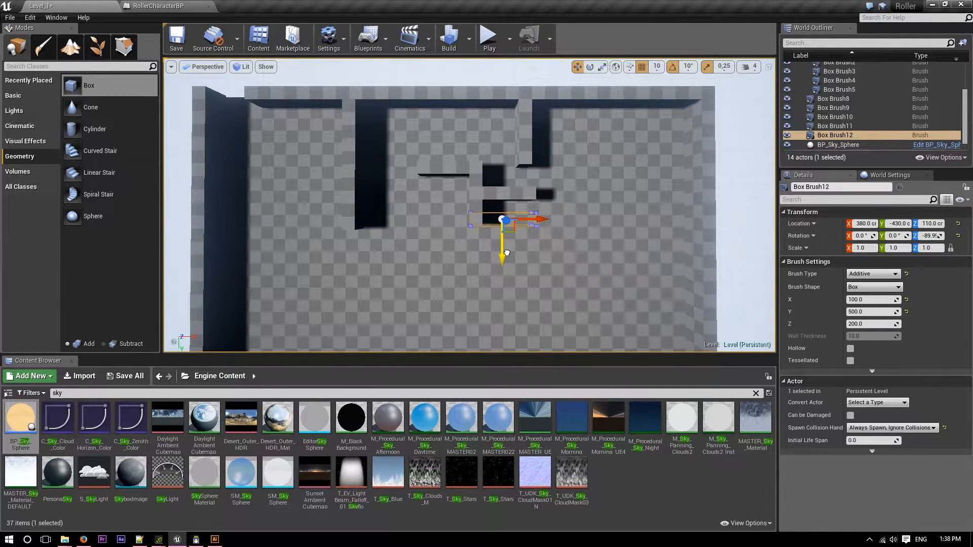
Add a 500 wall copy running along Y, starting at the far X end of the rotated wall.
{"action": "key", "text": "w"}
{"action": "mouse_move", "coordinate": [507, 252]}
{"action": "right_mouse_down"}
{"action": "mouse_move", "coordinate": [542, 245]}
{"action": "mouse_move", "coordinate": [520, 235]}
{"action": "mouse_move", "coordinate": [528, 239]}
{"action": "right_mouse_up"}
{"action": "left_click_drag", "start_coordinate": [539, 168], "coordinate": [529, 169]}
{"action": "key", "text": "s"}
{"action": "mouse_move", "coordinate": [551, 226]}
{"action": "right_mouse_down"}
{"action": "mouse_move", "coordinate": [533, 237]}
{"action": "mouse_move", "coordinate": [529, 257]}
{"action": "right_mouse_up"}
{"action": "key", "text": "s"}
{"action": "left_click_drag", "start_coordinate": [430, 174], "coordinate": [446, 228], "text": "alt"}
{"action": "key", "text": "w"}
{"action": "right_click_drag", "start_coordinate": [484, 200], "coordinate": [469, 210]}
{"action": "key", "text": "w"}
Duplicate the wall, rotate the copy -90 degrees about Z and place it at X 870, Y -30.
{"action": "key", "text": "w"}
{"action": "mouse_move", "coordinate": [544, 155]}
{"action": "right_mouse_down"}
{"action": "mouse_move", "coordinate": [551, 273]}
{"action": "mouse_move", "coordinate": [512, 325]}
{"action": "mouse_move", "coordinate": [484, 325]}
{"action": "mouse_move", "coordinate": [516, 333]}
{"action": "right_mouse_up"}
{"action": "key", "text": "s"}
{"action": "key", "text": "e"}
{"action": "mouse_move", "coordinate": [465, 169]}
{"action": "left_mouse_down", "text": "alt"}
{"action": "mouse_move", "coordinate": [500, 178]}
{"action": "mouse_move", "coordinate": [462, 190]}
{"action": "left_mouse_up", "text": "alt"}
{"action": "key", "text": "w"}
{"action": "key", "text": "f"}
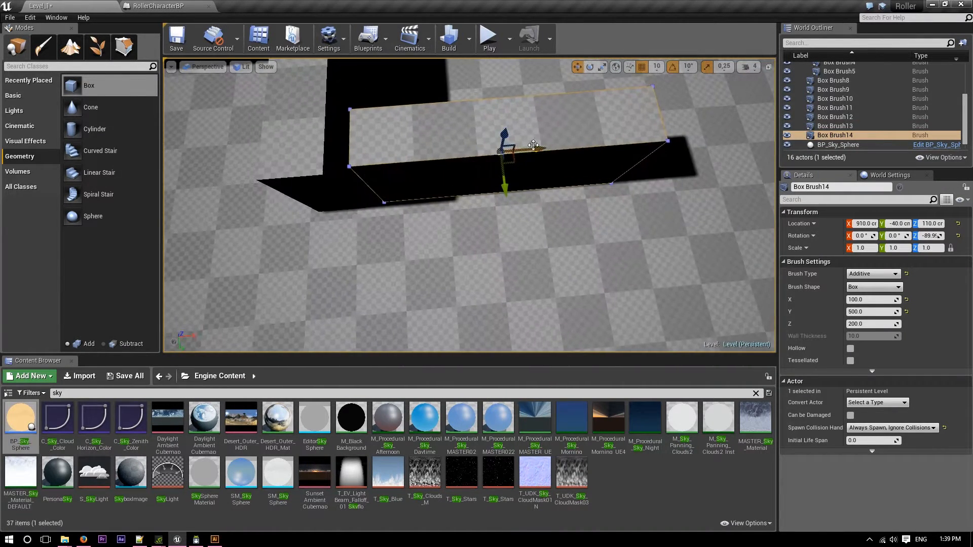
{"action": "left_click_drag", "start_coordinate": [513, 150], "coordinate": [540, 173]}
{"action": "mouse_move", "coordinate": [541, 173]}
{"action": "right_mouse_down"}
{"action": "mouse_move", "coordinate": [540, 157]}
{"action": "mouse_move", "coordinate": [476, 162]}
{"action": "mouse_move", "coordinate": [568, 173]}
{"action": "right_mouse_up"}
Set the rotated wall's Y size to 600 and shift it along X to line up with the adjoining wall.
{"action": "key", "text": "s"}
{"action": "mouse_move", "coordinate": [497, 270]}
{"action": "left_mouse_down", "text": "alt"}
{"action": "mouse_move", "coordinate": [310, 328]}
{"action": "mouse_move", "coordinate": [481, 284]}
{"action": "mouse_move", "coordinate": [327, 283]}
{"action": "mouse_move", "coordinate": [355, 239]}
{"action": "left_mouse_up", "text": "alt"}
{"action": "scroll", "coordinate": [482, 284], "scroll_direction": "down", "scroll_amount": 5}
{"action": "scroll", "coordinate": [327, 278], "scroll_direction": "up", "scroll_amount": 5}
{"action": "left_click_drag", "start_coordinate": [352, 338], "coordinate": [218, 289], "text": "alt"}
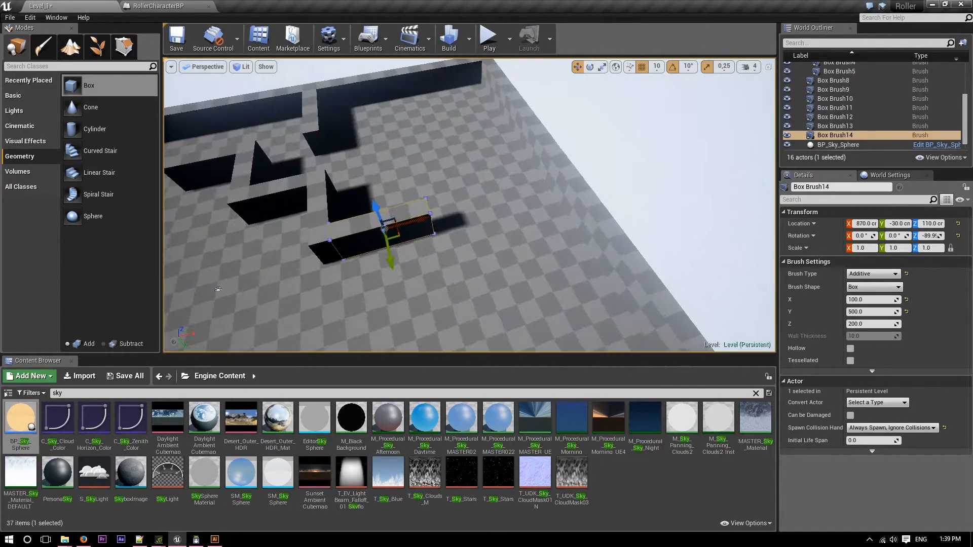
{"action": "mouse_move", "coordinate": [470, 205]}
{"action": "right_mouse_down"}
{"action": "mouse_move", "coordinate": [456, 190]}
{"action": "mouse_move", "coordinate": [441, 203]}
{"action": "mouse_move", "coordinate": [456, 127]}
{"action": "mouse_move", "coordinate": [444, 243]}
{"action": "mouse_move", "coordinate": [441, 202]}
{"action": "mouse_move", "coordinate": [438, 223]}
{"action": "mouse_move", "coordinate": [376, 208]}
{"action": "mouse_move", "coordinate": [431, 188]}
{"action": "mouse_move", "coordinate": [471, 207]}
{"action": "mouse_move", "coordinate": [519, 136]}
{"action": "mouse_move", "coordinate": [282, 206]}
{"action": "right_mouse_up"}
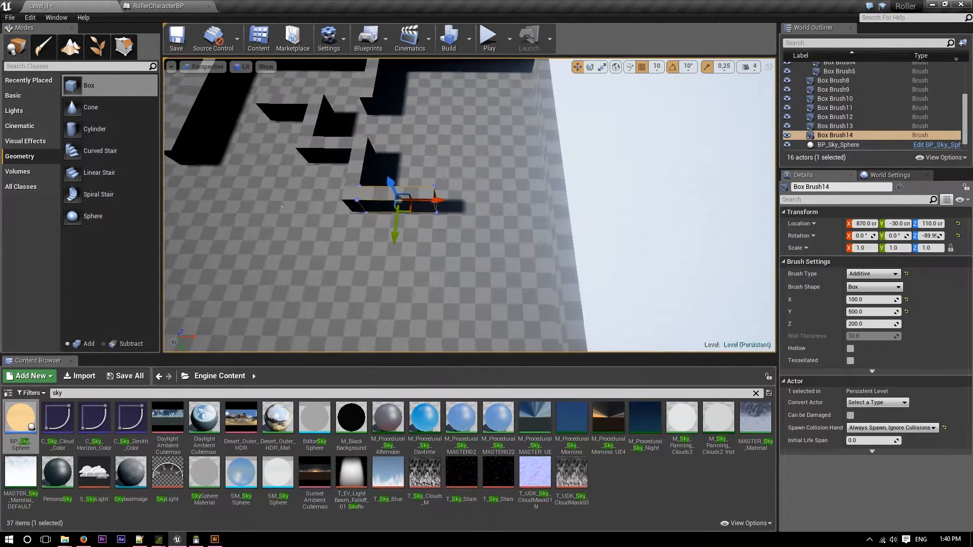
{"action": "left_click", "coordinate": [861, 312]}
{"action": "left_click_drag", "start_coordinate": [425, 201], "coordinate": [427, 201]}
Duplicate the 600 wall and turn the copy to run along Y, at X 920, Y -570.
{"action": "key", "text": "w"}
{"action": "right_click_drag", "start_coordinate": [499, 209], "coordinate": [499, 210]}
{"action": "left_click_drag", "start_coordinate": [687, 211], "coordinate": [695, 210]}
{"action": "key", "text": "s"}
{"action": "right_click_drag", "start_coordinate": [694, 210], "coordinate": [695, 244]}
{"action": "left_click_drag", "start_coordinate": [422, 273], "coordinate": [430, 198], "text": "alt"}
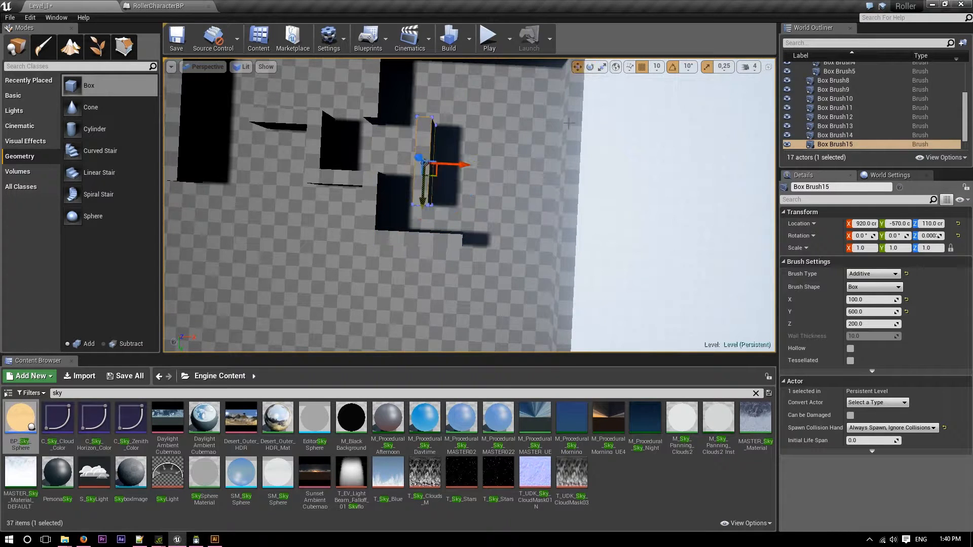
Move the upright 600 wall to X 1270, Y -280, against the end of the wall running along X.
{"action": "key", "text": "w"}
{"action": "mouse_move", "coordinate": [516, 178]}
{"action": "right_mouse_down"}
{"action": "mouse_move", "coordinate": [543, 206]}
{"action": "mouse_move", "coordinate": [587, 185]}
{"action": "mouse_move", "coordinate": [571, 186]}
{"action": "right_mouse_up"}
{"action": "mouse_move", "coordinate": [656, 191]}
{"action": "left_mouse_down"}
{"action": "mouse_move", "coordinate": [497, 200]}
{"action": "mouse_move", "coordinate": [507, 205]}
{"action": "left_mouse_up"}
{"action": "right_click_drag", "start_coordinate": [507, 204], "coordinate": [576, 169]}
{"action": "key", "text": "a"}
{"action": "mouse_move", "coordinate": [561, 159]}
{"action": "left_mouse_down"}
{"action": "mouse_move", "coordinate": [584, 163]}
{"action": "mouse_move", "coordinate": [575, 163]}
{"action": "left_mouse_up"}
{"action": "key", "text": "w"}
{"action": "mouse_move", "coordinate": [584, 182]}
{"action": "right_mouse_down"}
{"action": "mouse_move", "coordinate": [582, 147]}
{"action": "mouse_move", "coordinate": [601, 293]}
{"action": "right_mouse_up"}
{"action": "key", "text": "s"}
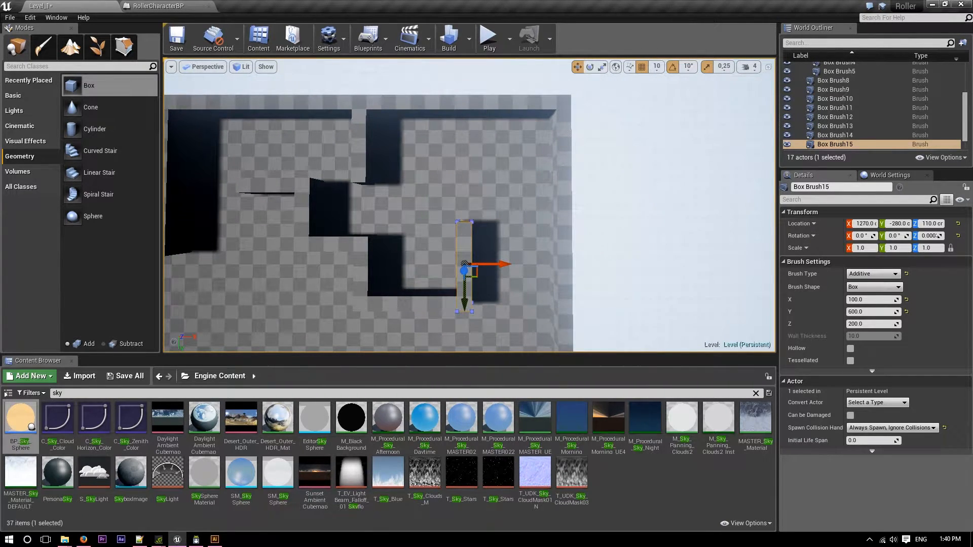
Duplicate the upright 600 wall, rotate the copy -90 degrees about Z and place it at X 1270, Y -630.
{"action": "mouse_move", "coordinate": [461, 300]}
{"action": "left_mouse_down", "text": "alt"}
{"action": "mouse_move", "coordinate": [462, 243]}
{"action": "mouse_move", "coordinate": [507, 223]}
{"action": "mouse_move", "coordinate": [489, 180]}
{"action": "mouse_move", "coordinate": [466, 162]}
{"action": "left_mouse_up", "text": "alt"}
{"action": "key", "text": "e"}
{"action": "right_click_drag", "start_coordinate": [532, 309], "coordinate": [395, 304]}
{"action": "key", "text": "w"}
{"action": "right_click_drag", "start_coordinate": [278, 94], "coordinate": [527, 241]}
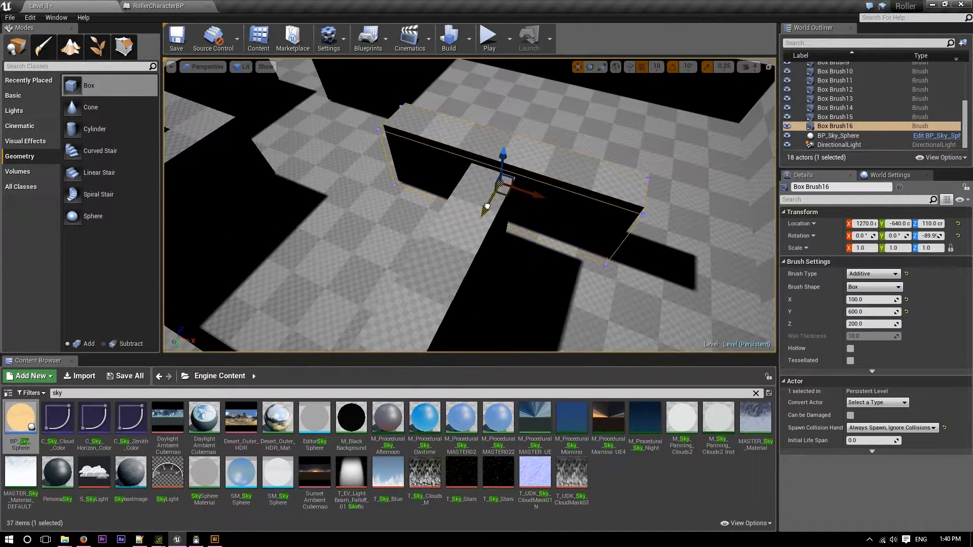
{"action": "mouse_move", "coordinate": [487, 206]}
{"action": "right_mouse_down"}
{"action": "mouse_move", "coordinate": [497, 243]}
{"action": "mouse_move", "coordinate": [546, 264]}
{"action": "right_mouse_up"}
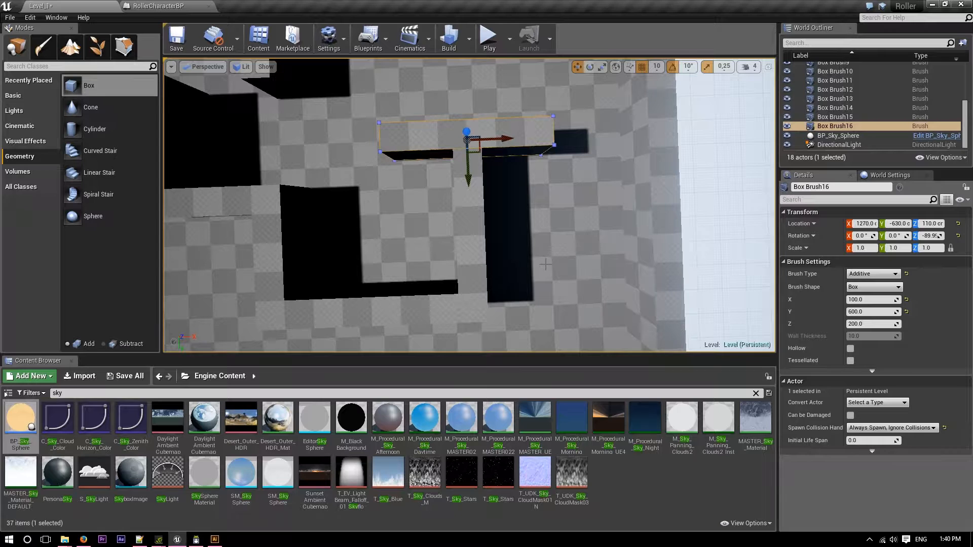
Duplicate the upright 500 wall in the middle of the maze and place the copy at X 990, Y -430.
{"action": "key", "text": "e"}
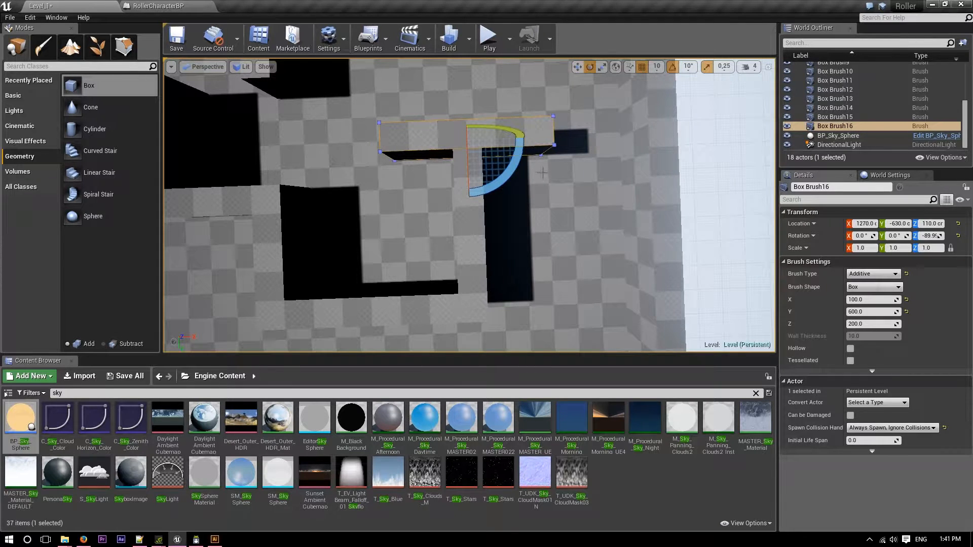
{"action": "key", "text": "r"}
{"action": "key", "text": "w"}
{"action": "mouse_move", "coordinate": [521, 165]}
{"action": "right_mouse_down"}
{"action": "mouse_move", "coordinate": [519, 149]}
{"action": "mouse_move", "coordinate": [477, 114]}
{"action": "mouse_move", "coordinate": [532, 132]}
{"action": "mouse_move", "coordinate": [530, 73]}
{"action": "mouse_move", "coordinate": [538, 153]}
{"action": "right_mouse_up"}
{"action": "key", "text": "s"}
{"action": "key", "text": "s"}
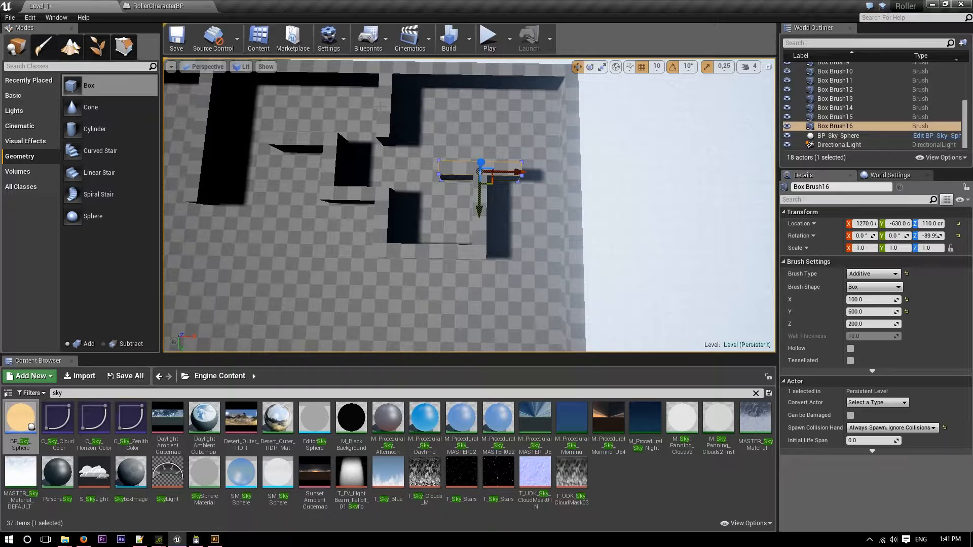
{"action": "left_click", "coordinate": [332, 176]}
{"action": "mouse_move", "coordinate": [351, 171]}
{"action": "left_mouse_down", "text": "alt"}
{"action": "mouse_move", "coordinate": [487, 197]}
{"action": "mouse_move", "coordinate": [458, 198]}
{"action": "mouse_move", "coordinate": [441, 234]}
{"action": "left_mouse_up", "text": "alt"}
{"action": "right_click_drag", "start_coordinate": [440, 233], "coordinate": [458, 226]}
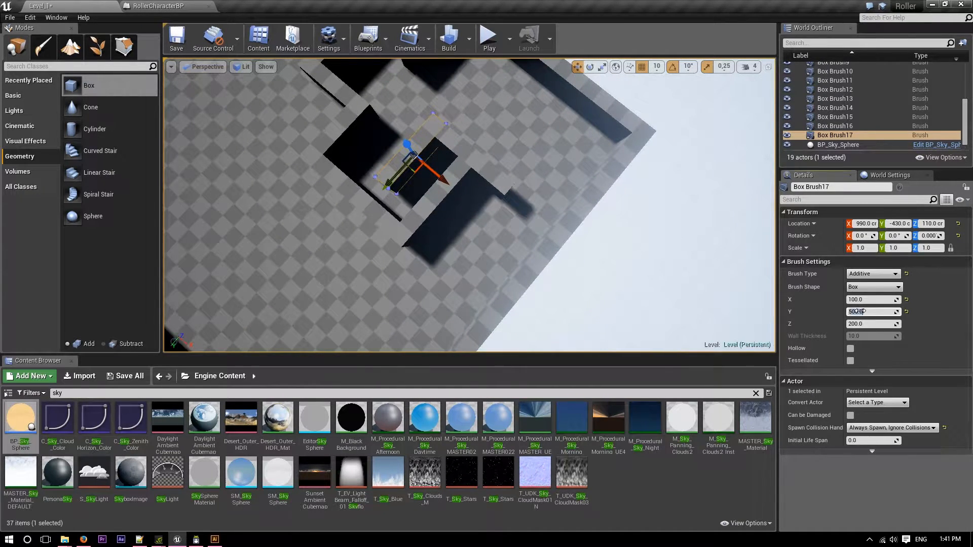
Set the new wall's Y size to 300 and move it to X 910.
{"action": "left_click", "coordinate": [860, 311]}
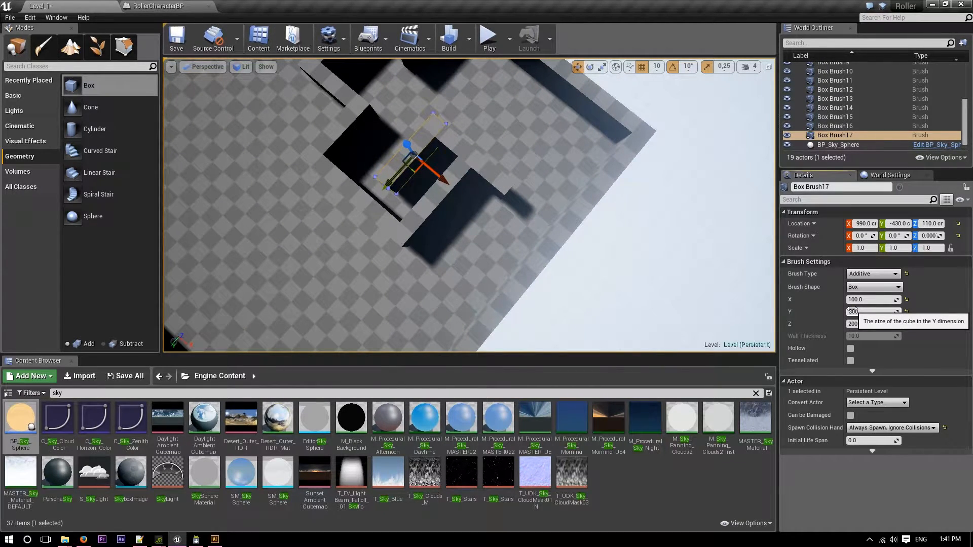
{"action": "mouse_move", "coordinate": [450, 200]}
{"action": "right_mouse_down"}
{"action": "mouse_move", "coordinate": [512, 185]}
{"action": "mouse_move", "coordinate": [450, 140]}
{"action": "right_mouse_up"}
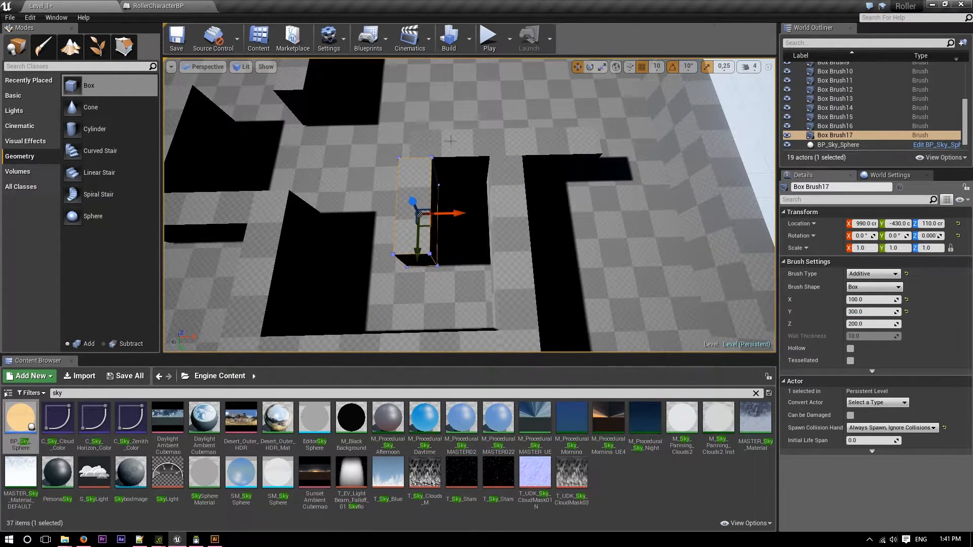
{"action": "left_click", "coordinate": [513, 139]}
{"action": "left_click_drag", "start_coordinate": [527, 162], "coordinate": [491, 162]}
{"action": "left_click", "coordinate": [450, 209]}
{"action": "left_click_drag", "start_coordinate": [454, 214], "coordinate": [427, 214]}
Place a Player Start in the entrance corner at X -1730, Y -1340 and rotate it 90 degrees about Z.
{"action": "mouse_move", "coordinate": [428, 214]}
{"action": "right_mouse_down"}
{"action": "mouse_move", "coordinate": [598, 203]}
{"action": "mouse_move", "coordinate": [704, 213]}
{"action": "mouse_move", "coordinate": [649, 203]}
{"action": "mouse_move", "coordinate": [487, 213]}
{"action": "mouse_move", "coordinate": [654, 218]}
{"action": "mouse_move", "coordinate": [682, 207]}
{"action": "right_mouse_up"}
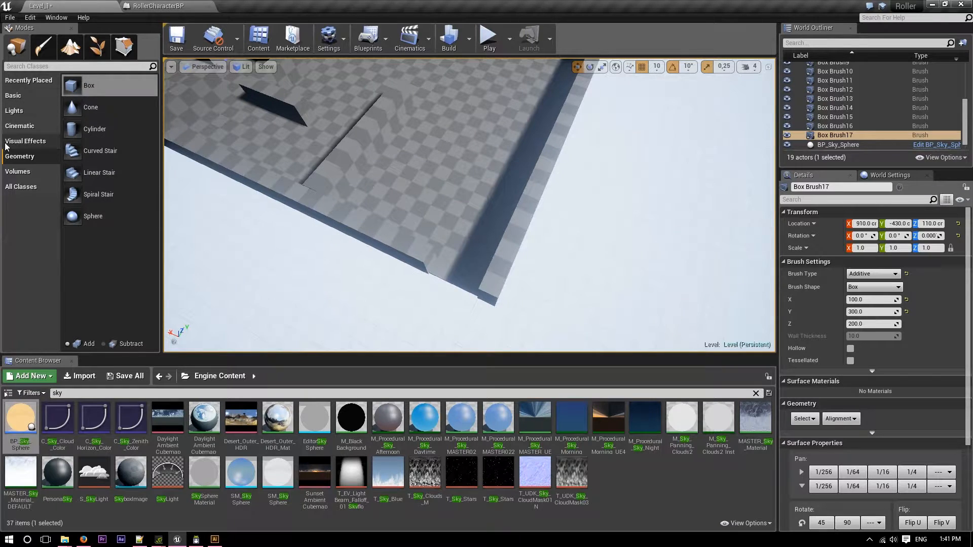
{"action": "left_click", "coordinate": [27, 80]}
{"action": "left_click", "coordinate": [23, 95]}
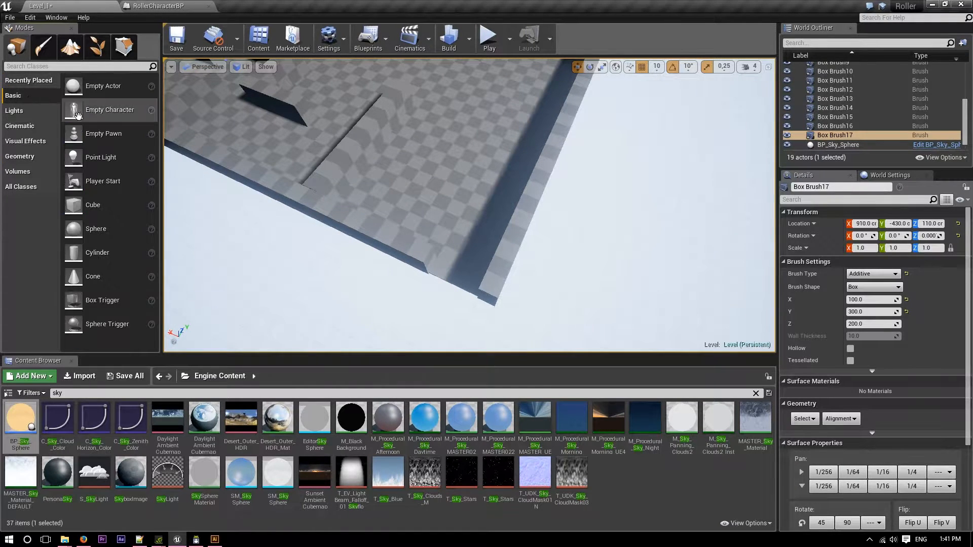
{"action": "left_click_drag", "start_coordinate": [84, 182], "coordinate": [458, 263]}
{"action": "key", "text": "e"}
{"action": "left_click_drag", "start_coordinate": [501, 295], "coordinate": [514, 273]}
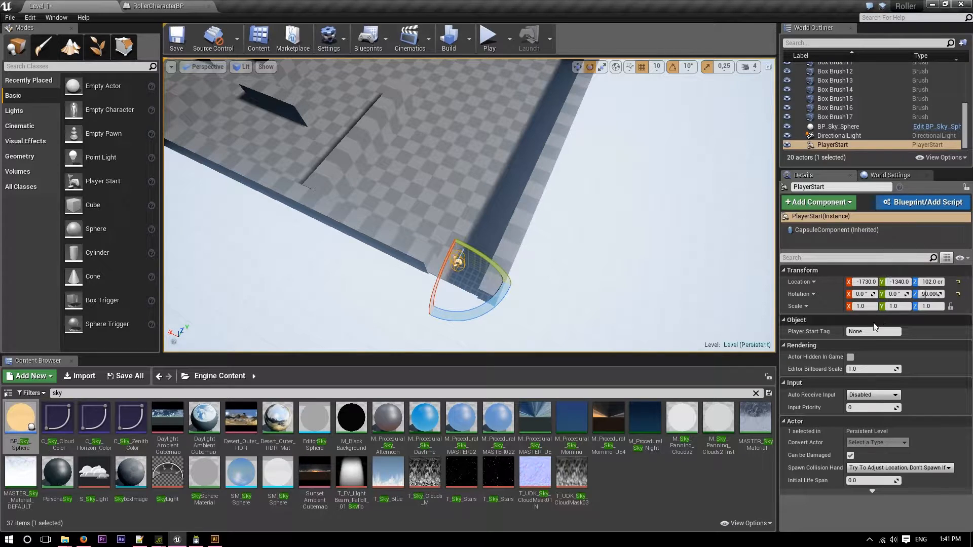
Set the level's GameMode Override to RollerMainGamemode in the world settings.
{"action": "left_click", "coordinate": [889, 175]}
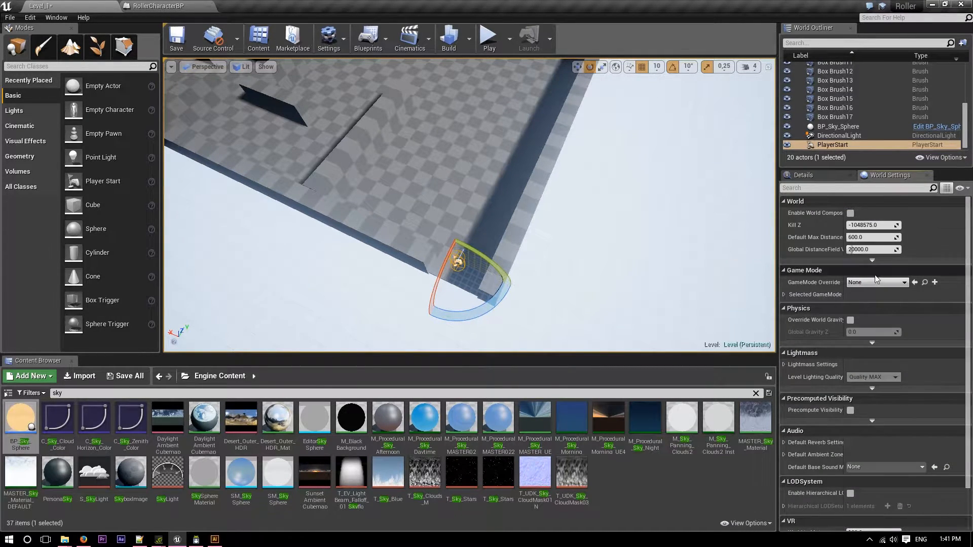
{"action": "left_click", "coordinate": [873, 282]}
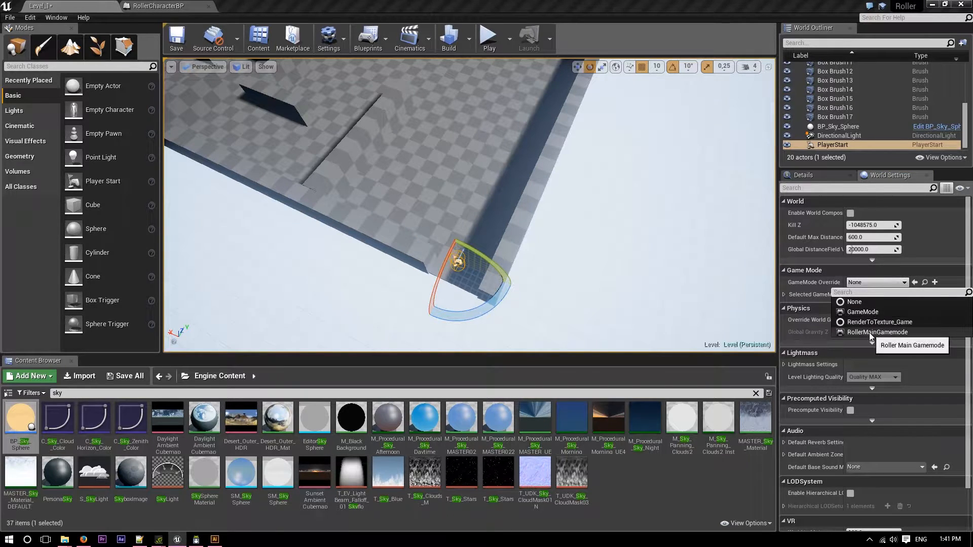
{"action": "left_click", "coordinate": [872, 332]}
Try the level in play mode, stop it and turn the Player Start by -100 degrees about Z.
{"action": "left_click", "coordinate": [489, 40]}
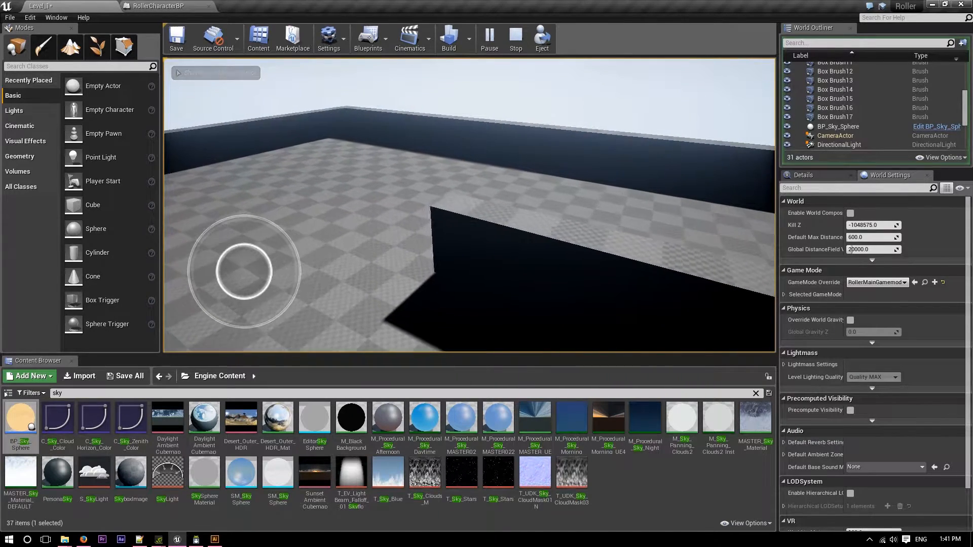
{"action": "key", "text": "Escape"}
{"action": "key", "text": "f"}
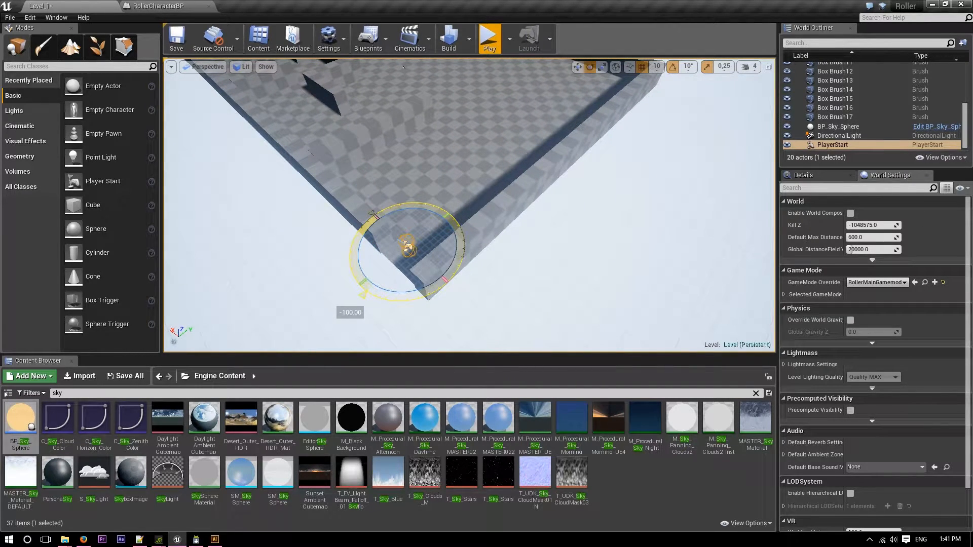
Play-test the level by rolling the ball from the entrance past the first inner walls, and stop the test.
{"action": "left_click", "coordinate": [489, 38]}
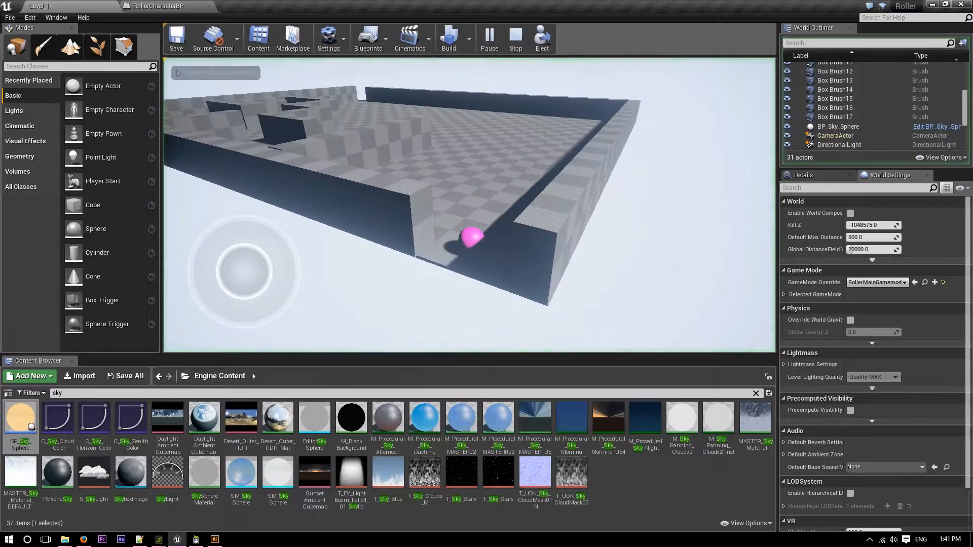
{"action": "key", "text": "w"}
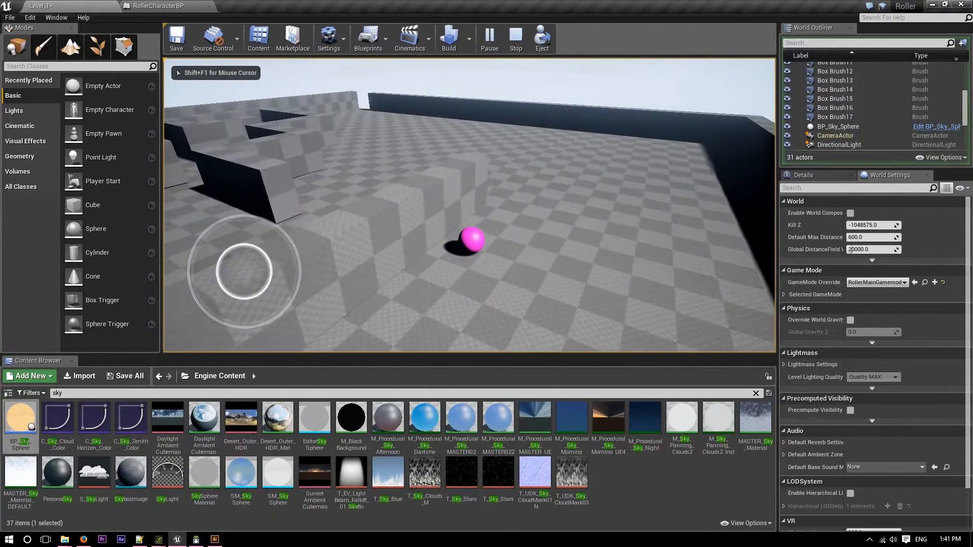
{"action": "key", "text": "a"}
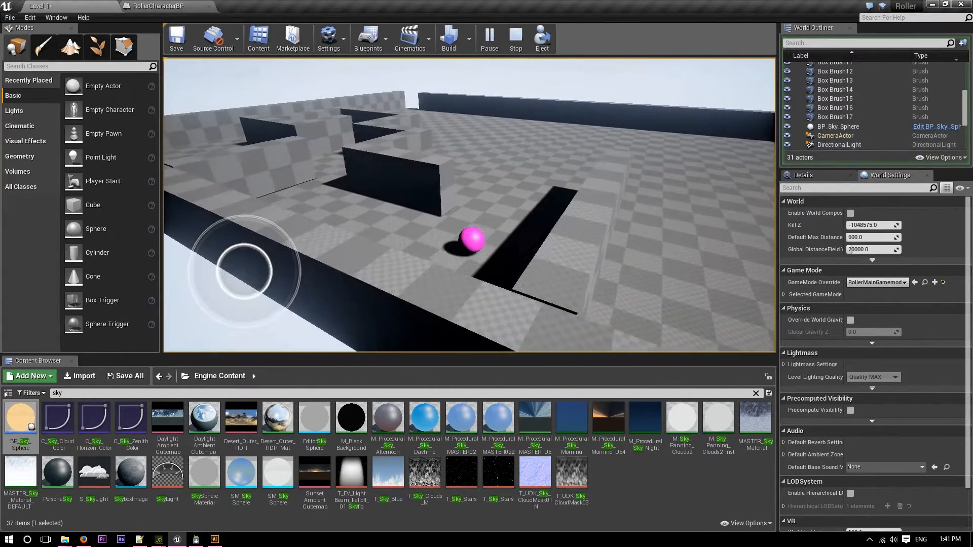
{"action": "key", "text": "w"}
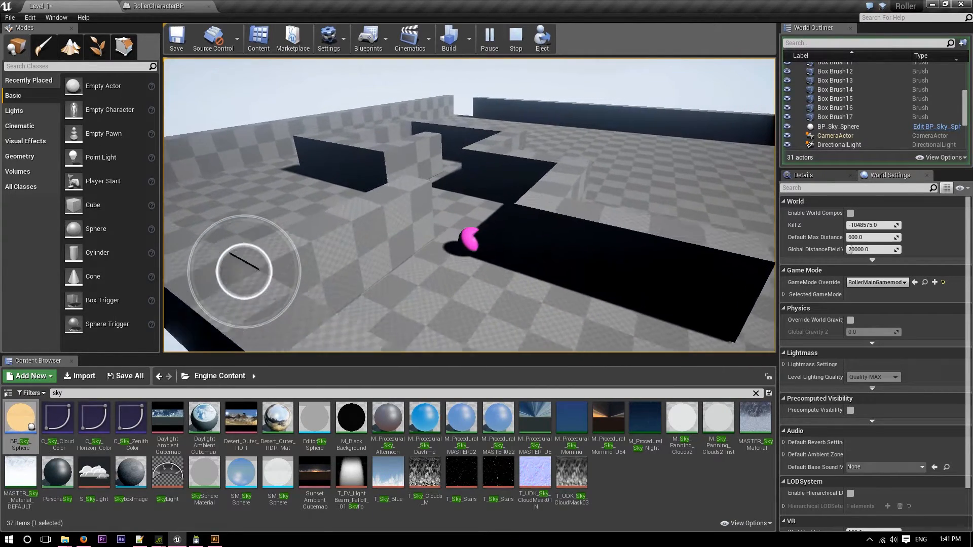
{"action": "key", "text": "Escape"}
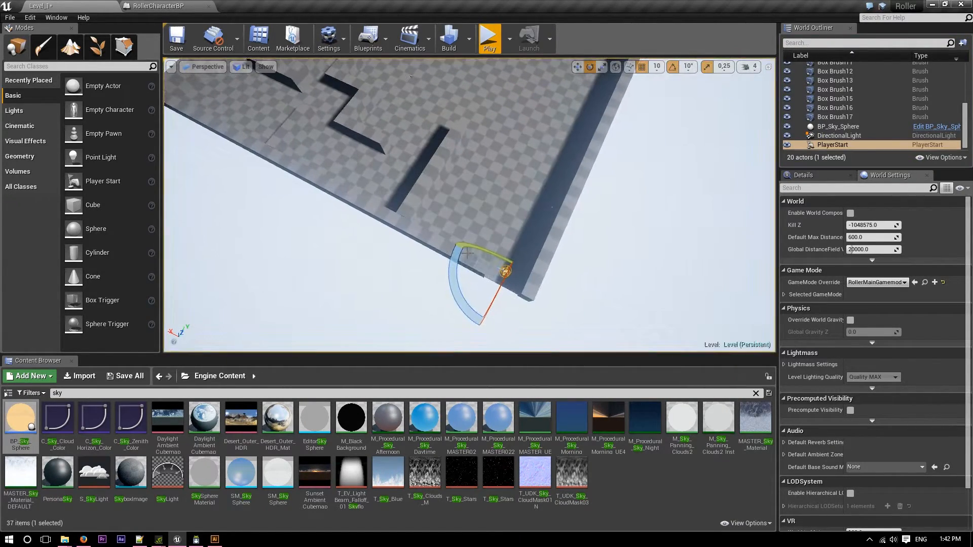
Play-test the level by rolling the ball around the entrance corner and inner walls, and stop the test.
{"action": "key", "text": "alt+p"}
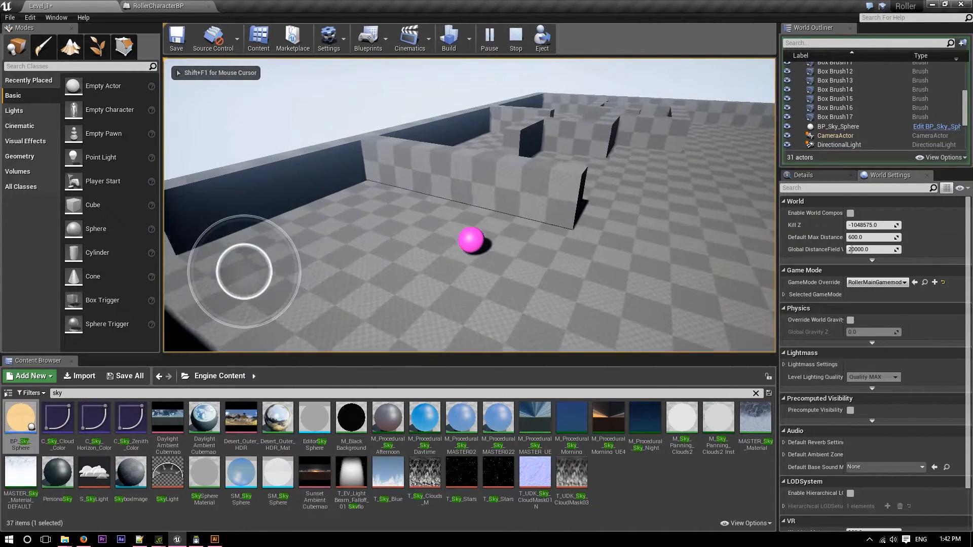
{"action": "key", "text": "w"}
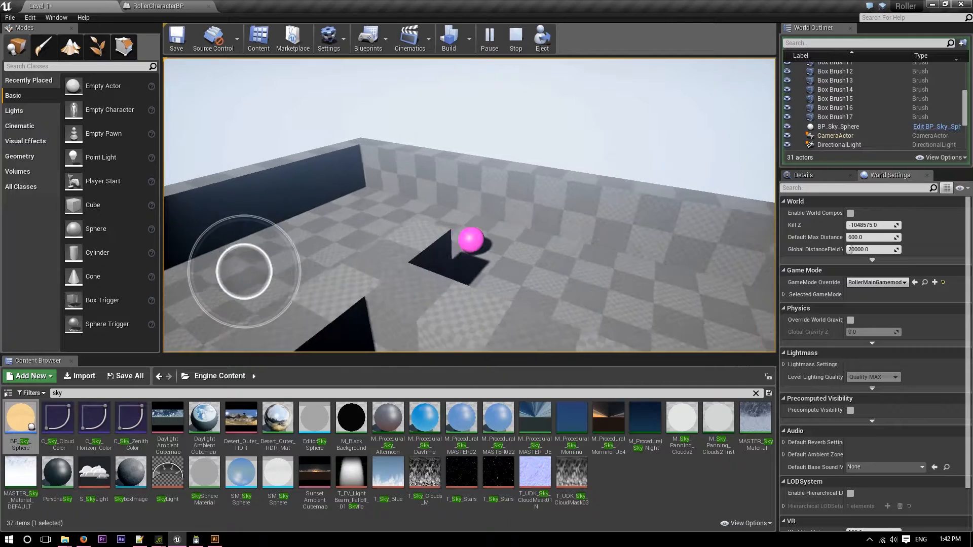
{"action": "key", "text": "d"}
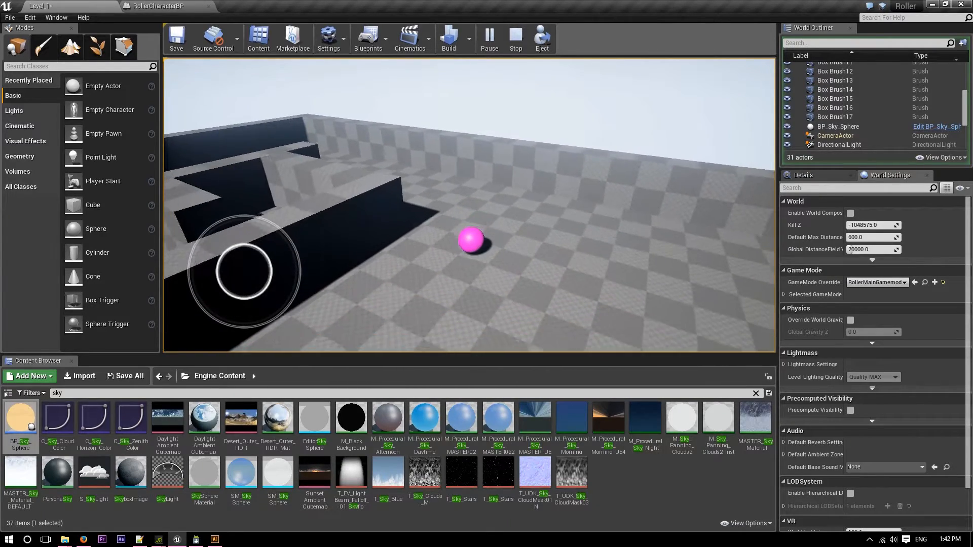
{"action": "key", "text": "s"}
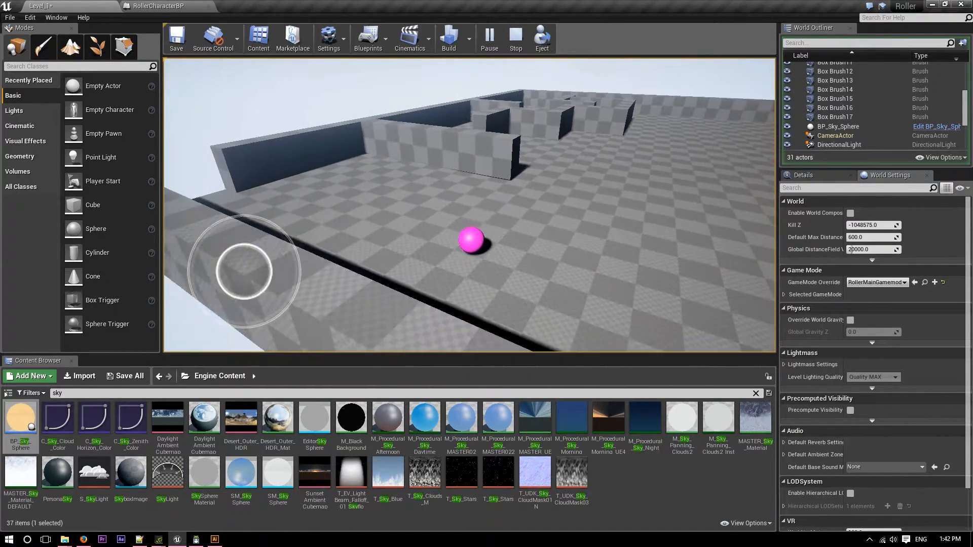
{"action": "key", "text": "d"}
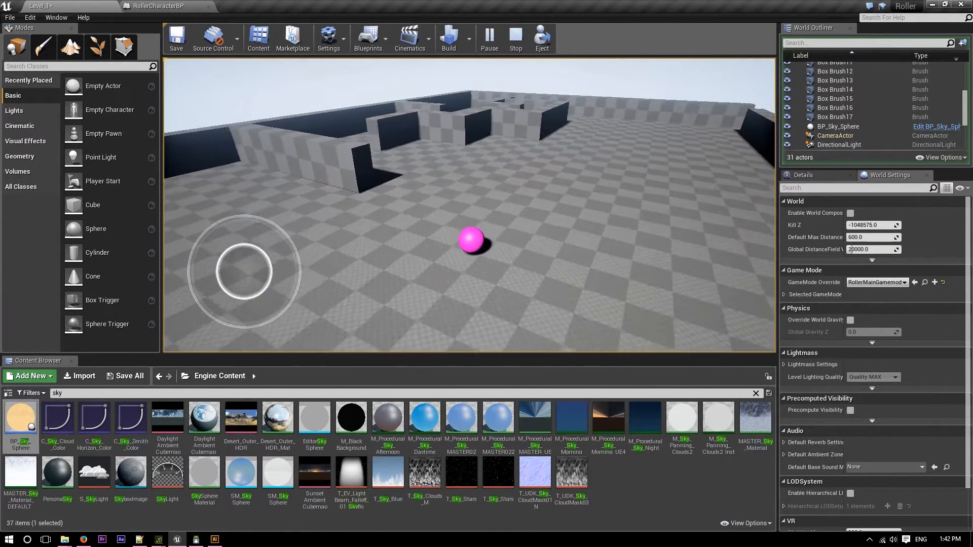
{"action": "key", "text": "s"}
{"action": "key", "text": "a"}
{"action": "key", "text": "w"}
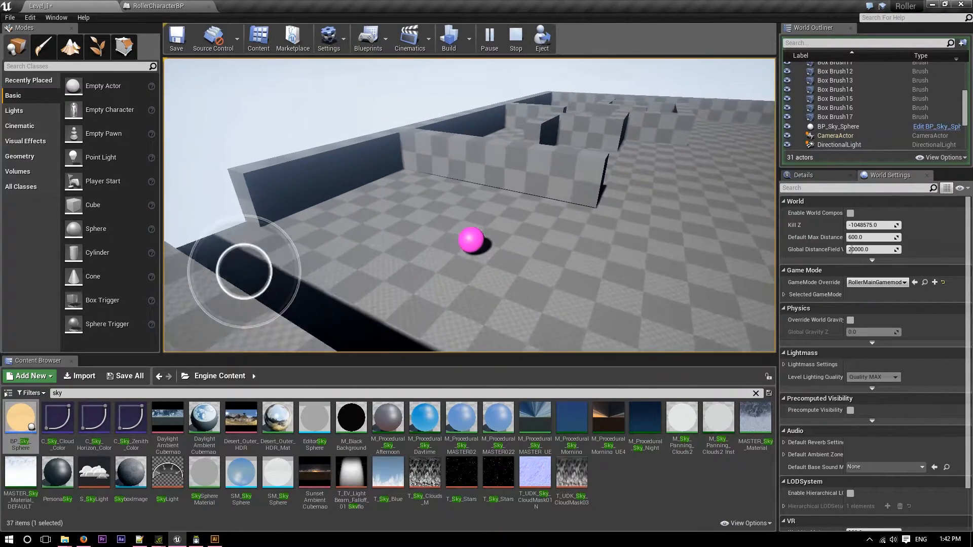
{"action": "key", "text": "Escape"}
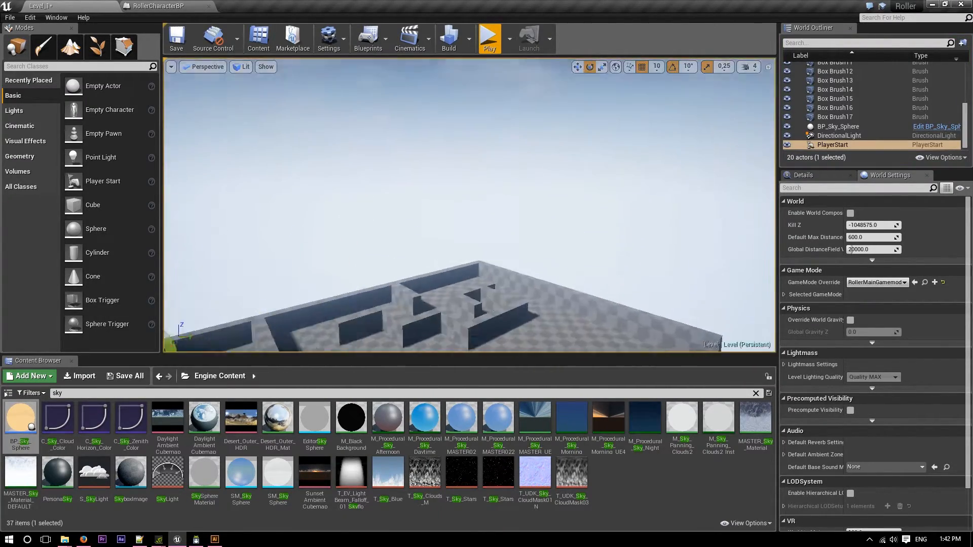
Duplicate the L-shaped wall pair Box Brush16 and Box Brush17 and place the copy against the outer wall at the +X end.
{"action": "mouse_move", "coordinate": [436, 173]}
{"action": "right_mouse_down"}
{"action": "mouse_move", "coordinate": [436, 244]}
{"action": "mouse_move", "coordinate": [437, 173]}
{"action": "right_mouse_up"}
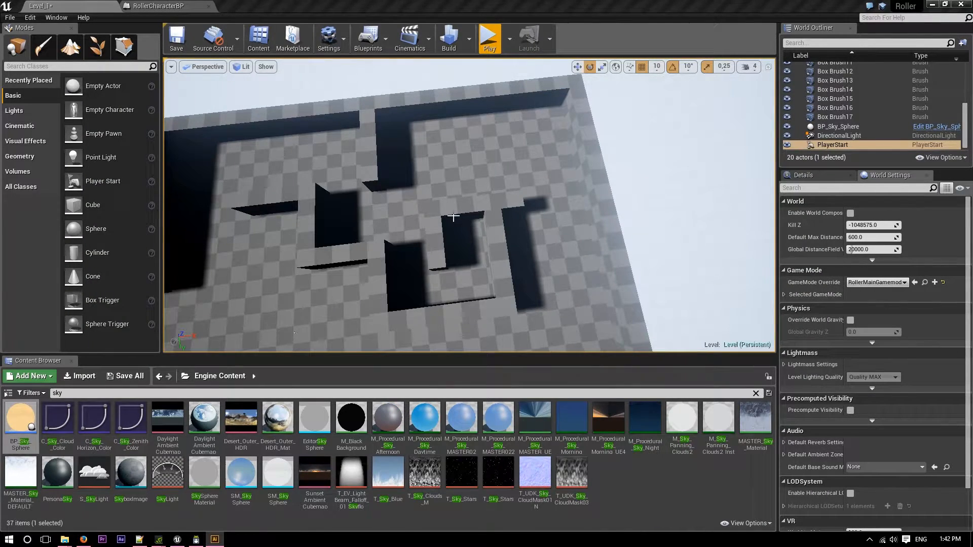
{"action": "left_click", "coordinate": [453, 216]}
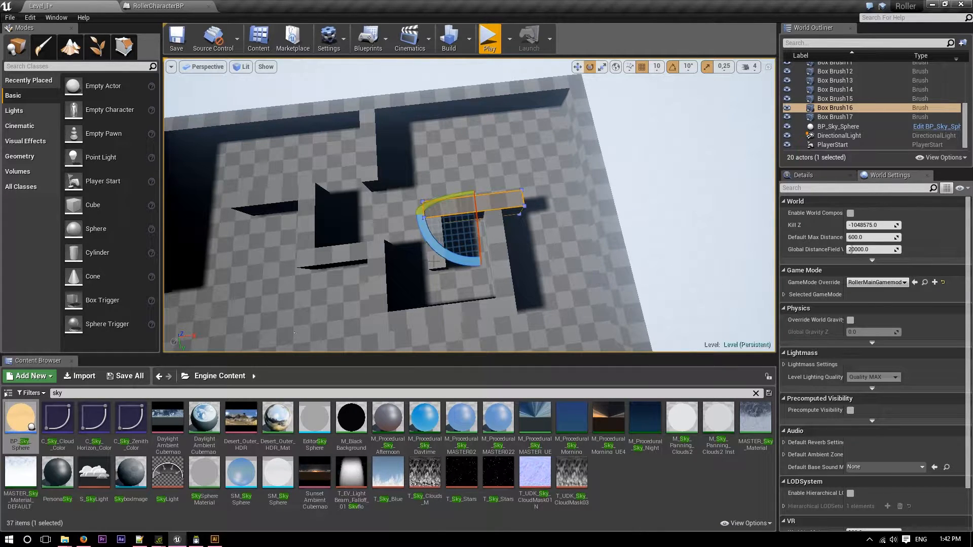
{"action": "left_click", "coordinate": [433, 262], "text": "ctrl"}
{"action": "key", "text": "w"}
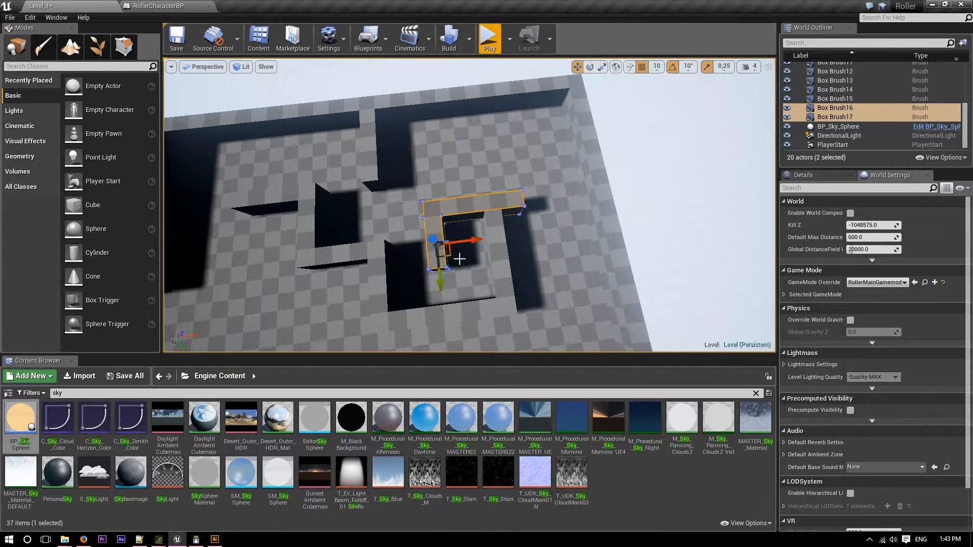
{"action": "mouse_move", "coordinate": [468, 240]}
{"action": "left_mouse_down", "text": "alt"}
{"action": "mouse_move", "coordinate": [530, 226]}
{"action": "mouse_move", "coordinate": [589, 228]}
{"action": "left_mouse_up", "text": "alt"}
{"action": "left_click_drag", "start_coordinate": [563, 265], "coordinate": [581, 332]}
{"action": "right_click_drag", "start_coordinate": [581, 332], "coordinate": [553, 344]}
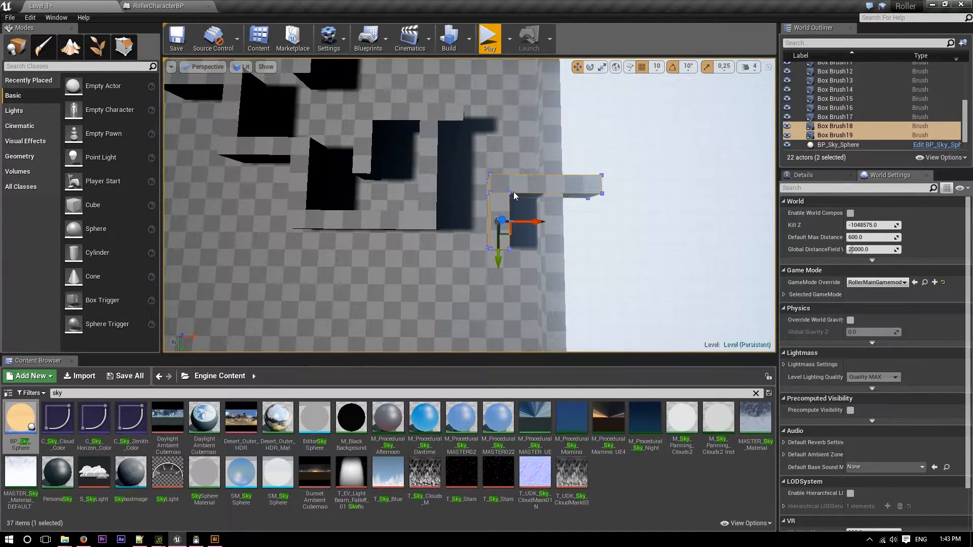
{"action": "left_click_drag", "start_coordinate": [498, 258], "coordinate": [499, 245]}
{"action": "left_click_drag", "start_coordinate": [528, 210], "coordinate": [512, 210]}
Duplicate the 600-long wall below the inner walls and place the copy beside the +X outer wall at about X 1610, Y 620.
{"action": "mouse_move", "coordinate": [512, 210]}
{"action": "right_mouse_down"}
{"action": "mouse_move", "coordinate": [405, 203]}
{"action": "mouse_move", "coordinate": [472, 213]}
{"action": "mouse_move", "coordinate": [451, 231]}
{"action": "mouse_move", "coordinate": [480, 227]}
{"action": "mouse_move", "coordinate": [421, 223]}
{"action": "mouse_move", "coordinate": [552, 225]}
{"action": "mouse_move", "coordinate": [355, 177]}
{"action": "mouse_move", "coordinate": [318, 154]}
{"action": "right_mouse_up"}
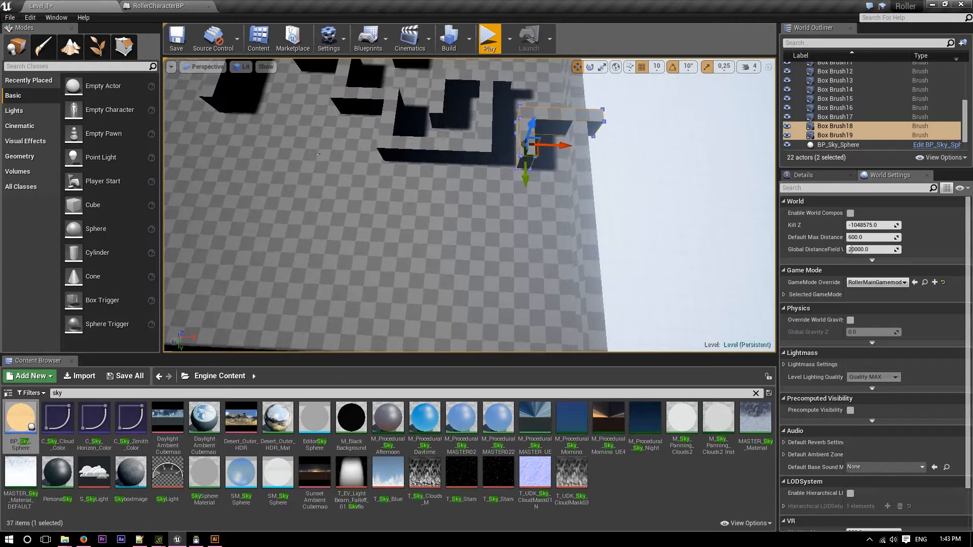
{"action": "left_click", "coordinate": [428, 157]}
{"action": "mouse_move", "coordinate": [428, 180]}
{"action": "left_mouse_down", "text": "alt"}
{"action": "mouse_move", "coordinate": [420, 304]}
{"action": "mouse_move", "coordinate": [552, 261]}
{"action": "left_mouse_up", "text": "alt"}
{"action": "left_click_drag", "start_coordinate": [532, 306], "coordinate": [531, 268]}
{"action": "mouse_move", "coordinate": [531, 268]}
{"action": "right_mouse_down"}
{"action": "mouse_move", "coordinate": [633, 268]}
{"action": "mouse_move", "coordinate": [674, 208]}
{"action": "mouse_move", "coordinate": [573, 238]}
{"action": "mouse_move", "coordinate": [517, 231]}
{"action": "mouse_move", "coordinate": [542, 286]}
{"action": "right_mouse_up"}
Set the Y size of Box Brush18, the piece crossing the outer wall, to 400 and align it with its L-shaped partner.
{"action": "left_click", "coordinate": [455, 173]}
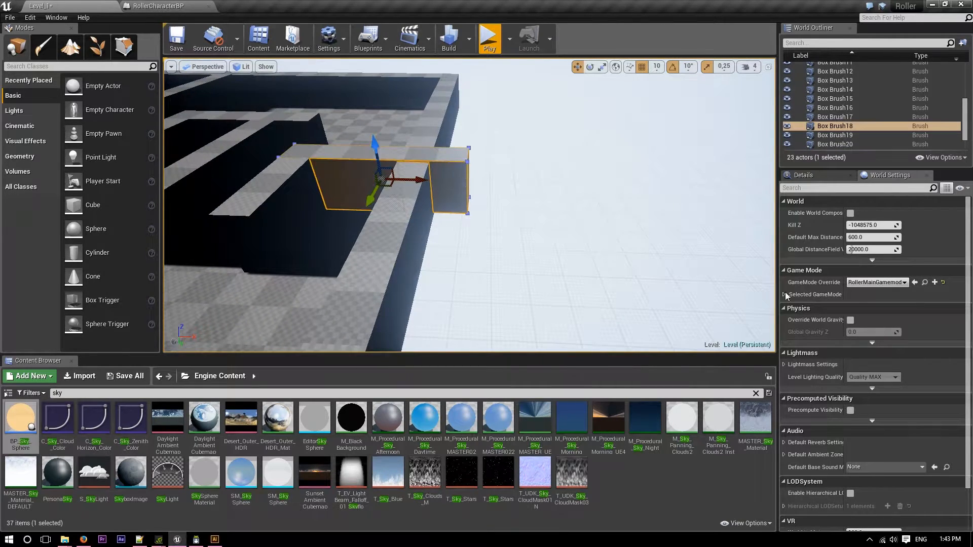
{"action": "left_click", "coordinate": [825, 177]}
{"action": "left_click", "coordinate": [870, 312]}
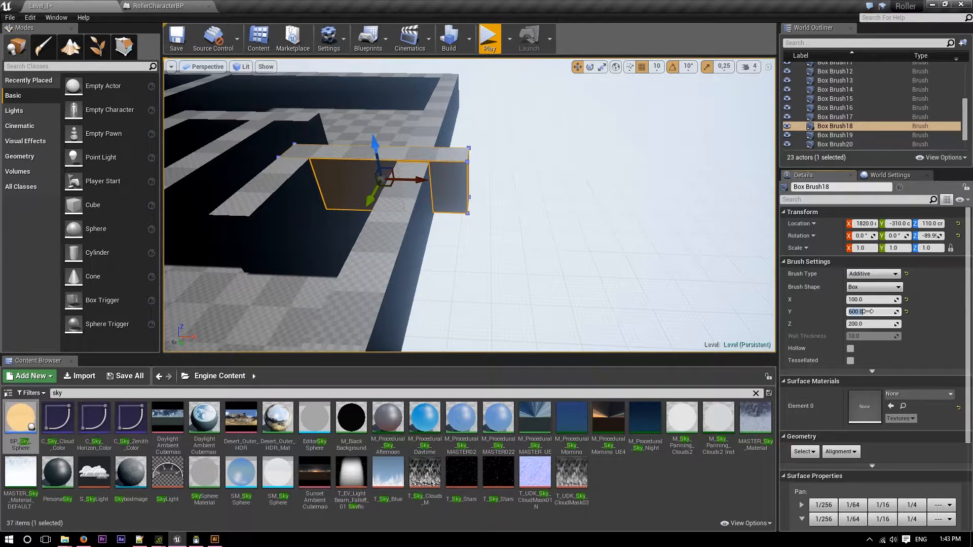
{"action": "type", "text": "400"}
{"action": "key", "text": "Return"}
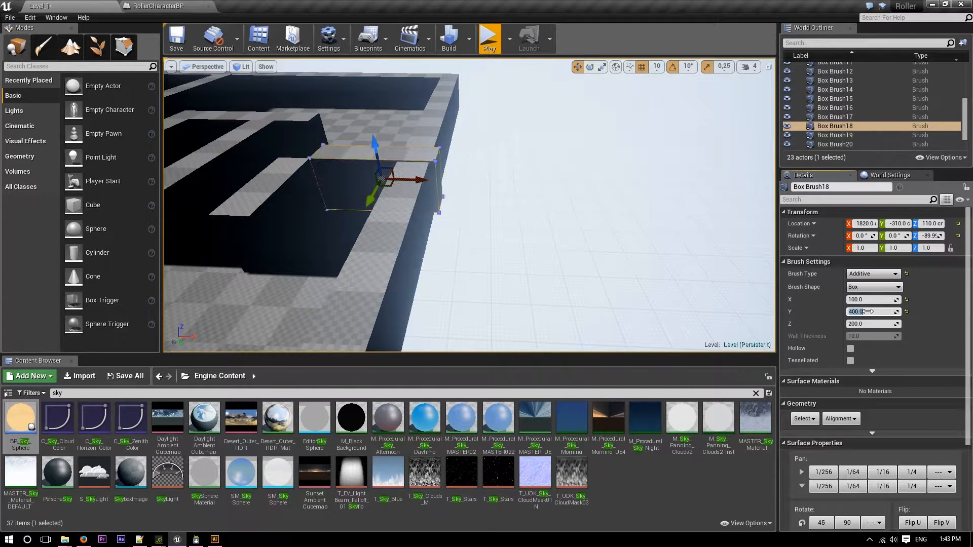
{"action": "mouse_move", "coordinate": [394, 103]}
{"action": "right_mouse_down"}
{"action": "mouse_move", "coordinate": [391, 81]}
{"action": "mouse_move", "coordinate": [373, 96]}
{"action": "mouse_move", "coordinate": [382, 137]}
{"action": "mouse_move", "coordinate": [398, 145]}
{"action": "right_mouse_up"}
{"action": "key", "text": "w"}
{"action": "right_click_drag", "start_coordinate": [512, 215], "coordinate": [512, 217]}
{"action": "key", "text": "s"}
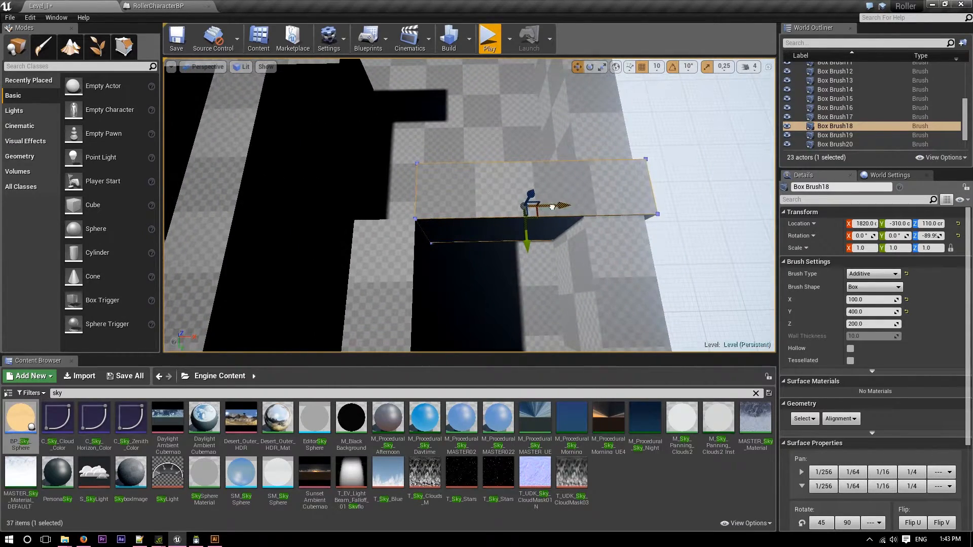
{"action": "left_click_drag", "start_coordinate": [508, 212], "coordinate": [507, 212]}
{"action": "key", "text": "s"}
{"action": "mouse_move", "coordinate": [507, 212]}
{"action": "right_mouse_down"}
{"action": "mouse_move", "coordinate": [466, 211]}
{"action": "mouse_move", "coordinate": [489, 125]}
{"action": "mouse_move", "coordinate": [463, 144]}
{"action": "mouse_move", "coordinate": [454, 207]}
{"action": "mouse_move", "coordinate": [494, 187]}
{"action": "mouse_move", "coordinate": [598, 190]}
{"action": "mouse_move", "coordinate": [629, 216]}
{"action": "mouse_move", "coordinate": [679, 230]}
{"action": "mouse_move", "coordinate": [603, 246]}
{"action": "mouse_move", "coordinate": [456, 248]}
{"action": "mouse_move", "coordinate": [426, 137]}
{"action": "mouse_move", "coordinate": [454, 157]}
{"action": "mouse_move", "coordinate": [436, 249]}
{"action": "mouse_move", "coordinate": [385, 238]}
{"action": "mouse_move", "coordinate": [344, 246]}
{"action": "mouse_move", "coordinate": [299, 228]}
{"action": "mouse_move", "coordinate": [575, 250]}
{"action": "right_mouse_up"}
Move the free-standing wall Box Brush20 to X 1600, about Y 410 and Z 105 so it meets the outer wall.
{"action": "key", "text": "s"}
{"action": "key", "text": "w"}
{"action": "key", "text": "s"}
{"action": "key", "text": "s"}
{"action": "key", "text": "w"}
{"action": "key", "text": "s"}
{"action": "key", "text": "w"}
{"action": "left_click", "coordinate": [354, 202]}
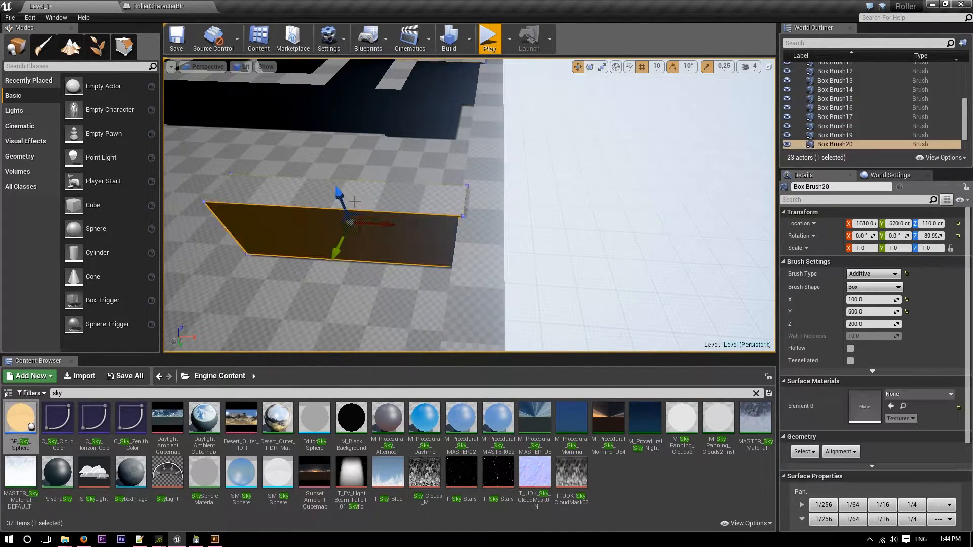
{"action": "left_click_drag", "start_coordinate": [380, 227], "coordinate": [345, 227]}
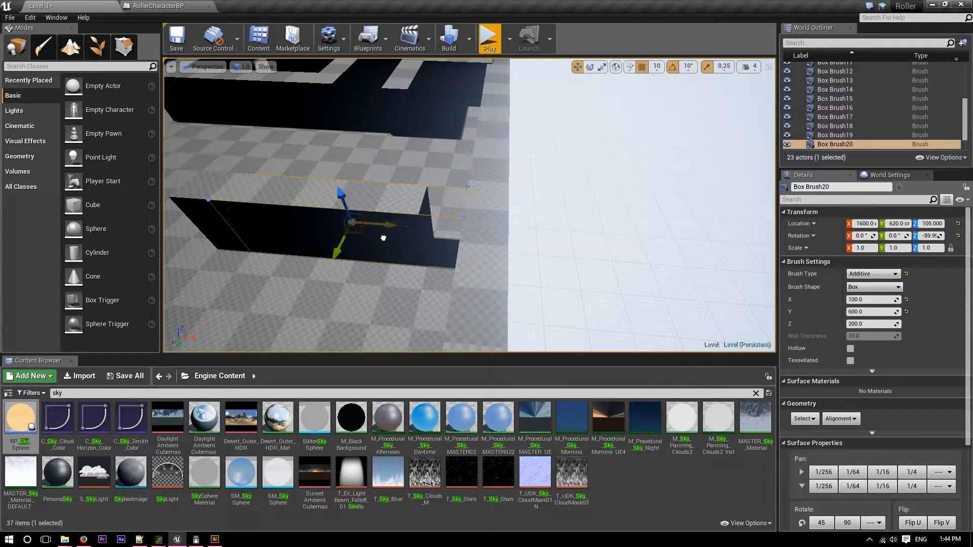
{"action": "right_click_drag", "start_coordinate": [349, 223], "coordinate": [507, 253]}
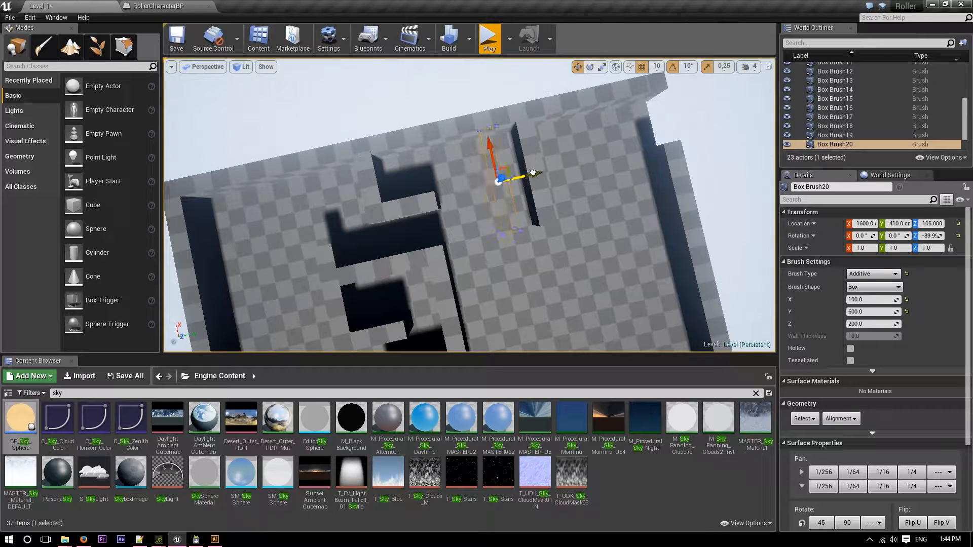
{"action": "mouse_move", "coordinate": [528, 174]}
{"action": "right_mouse_down"}
{"action": "mouse_move", "coordinate": [383, 157]}
{"action": "mouse_move", "coordinate": [421, 127]}
{"action": "right_mouse_up"}
Duplicate a 300-long inner wall and place the copy below the long inner wall at X 1010, Y 170.
{"action": "left_click", "coordinate": [443, 198]}
{"action": "left_click_drag", "start_coordinate": [441, 224], "coordinate": [438, 284], "text": "alt"}
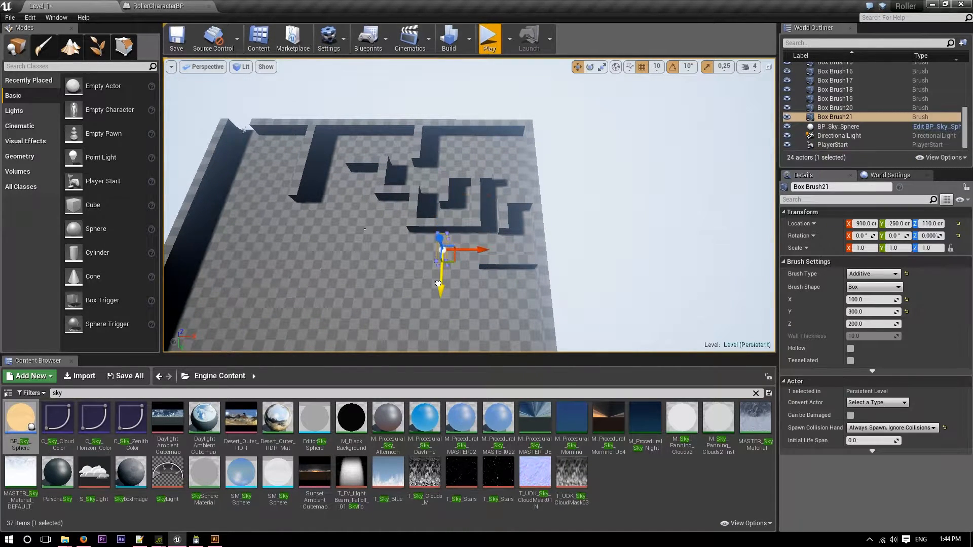
{"action": "mouse_move", "coordinate": [435, 277]}
{"action": "right_mouse_down"}
{"action": "mouse_move", "coordinate": [562, 316]}
{"action": "mouse_move", "coordinate": [575, 312]}
{"action": "mouse_move", "coordinate": [596, 238]}
{"action": "right_mouse_up"}
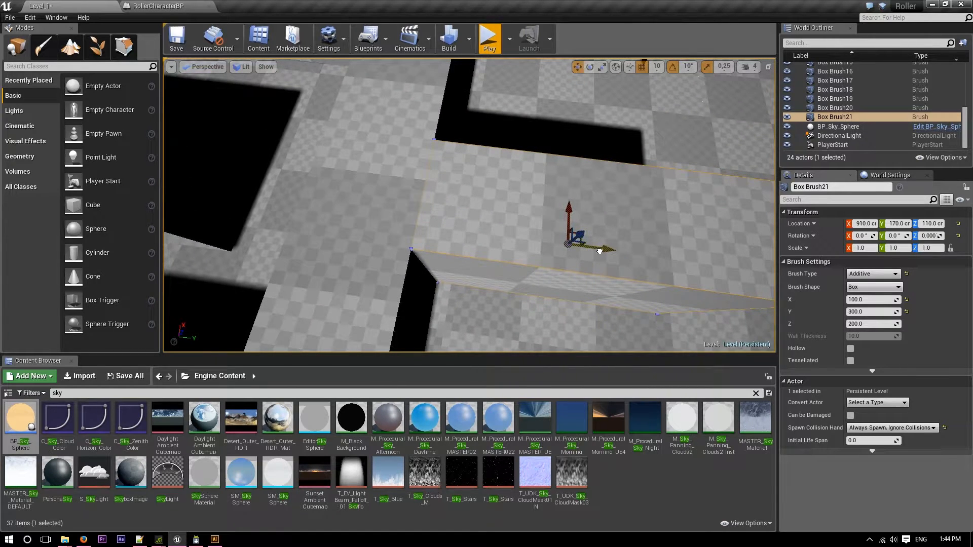
{"action": "left_click_drag", "start_coordinate": [606, 252], "coordinate": [598, 250]}
{"action": "right_click_drag", "start_coordinate": [599, 251], "coordinate": [416, 239]}
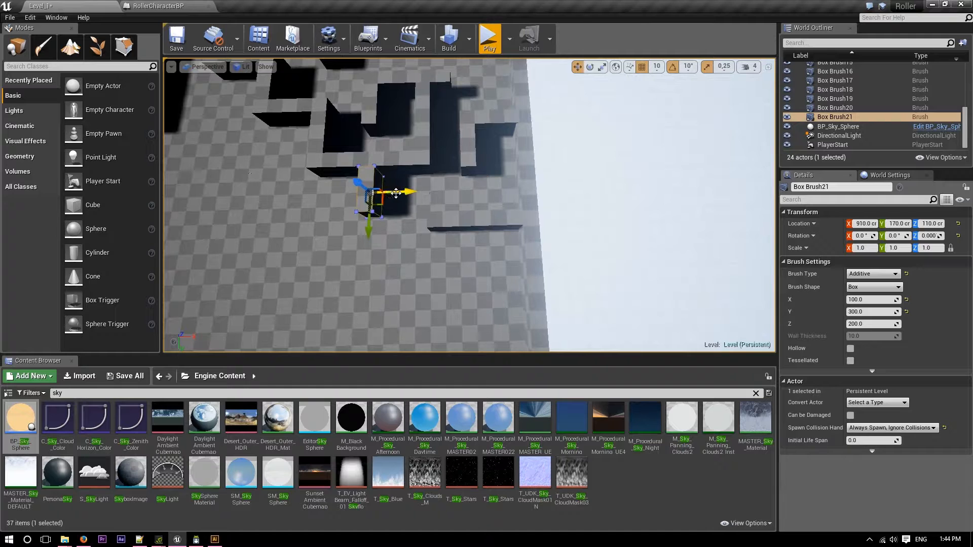
{"action": "mouse_move", "coordinate": [411, 193]}
{"action": "right_mouse_down"}
{"action": "mouse_move", "coordinate": [409, 206]}
{"action": "mouse_move", "coordinate": [423, 178]}
{"action": "mouse_move", "coordinate": [454, 160]}
{"action": "mouse_move", "coordinate": [427, 195]}
{"action": "right_mouse_up"}
Duplicate the 600-long inner wall and place the copy at Y 270, joining the lower end of the new short wall.
{"action": "left_click", "coordinate": [396, 163]}
{"action": "left_click_drag", "start_coordinate": [396, 188], "coordinate": [400, 266], "text": "alt"}
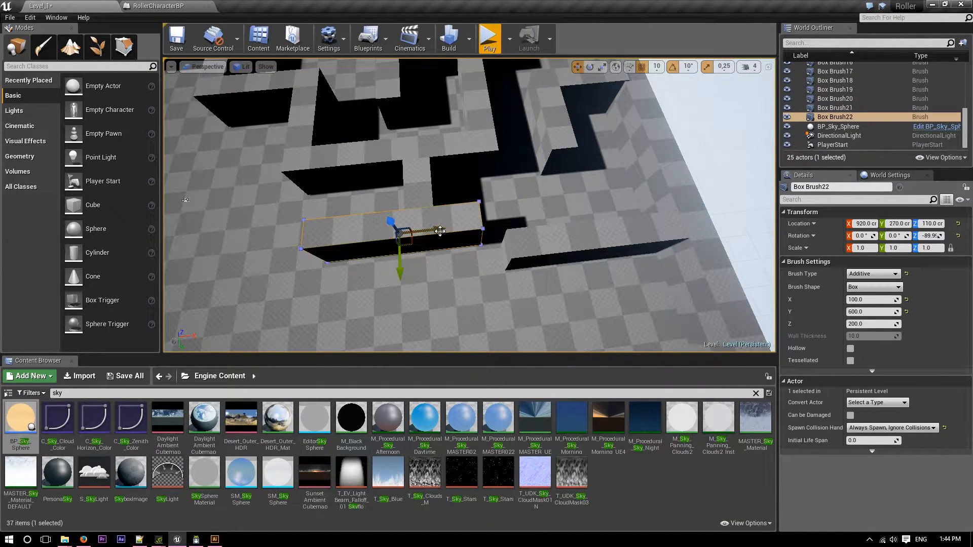
{"action": "left_click_drag", "start_coordinate": [367, 232], "coordinate": [367, 232]}
{"action": "key", "text": "a"}
{"action": "mouse_move", "coordinate": [416, 136]}
{"action": "right_mouse_down"}
{"action": "mouse_move", "coordinate": [406, 136]}
{"action": "mouse_move", "coordinate": [448, 98]}
{"action": "right_mouse_up"}
Duplicate the short wall Box Brush21 and place the copy near the other end of the new 600-long wall at X 410, Y 70.
{"action": "left_click", "coordinate": [439, 112]}
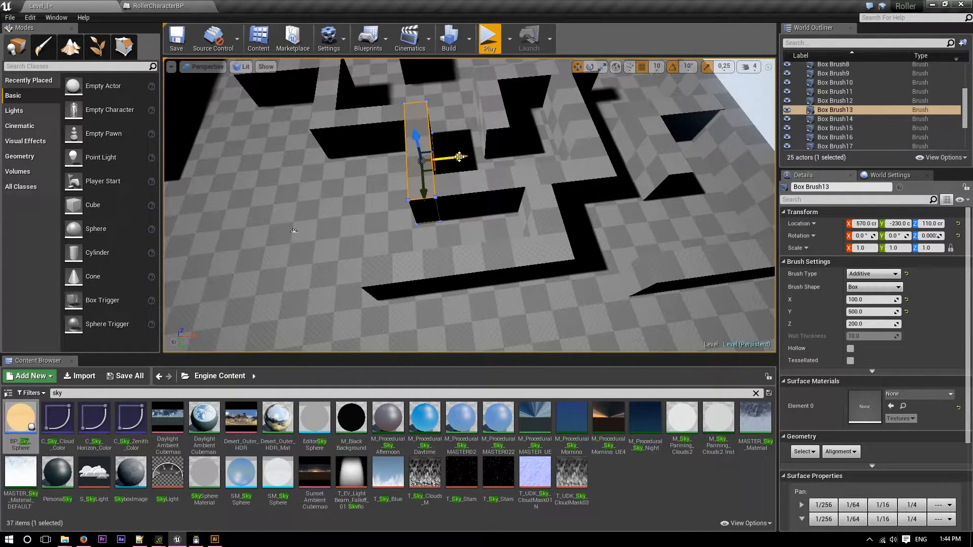
{"action": "left_click", "coordinate": [551, 219]}
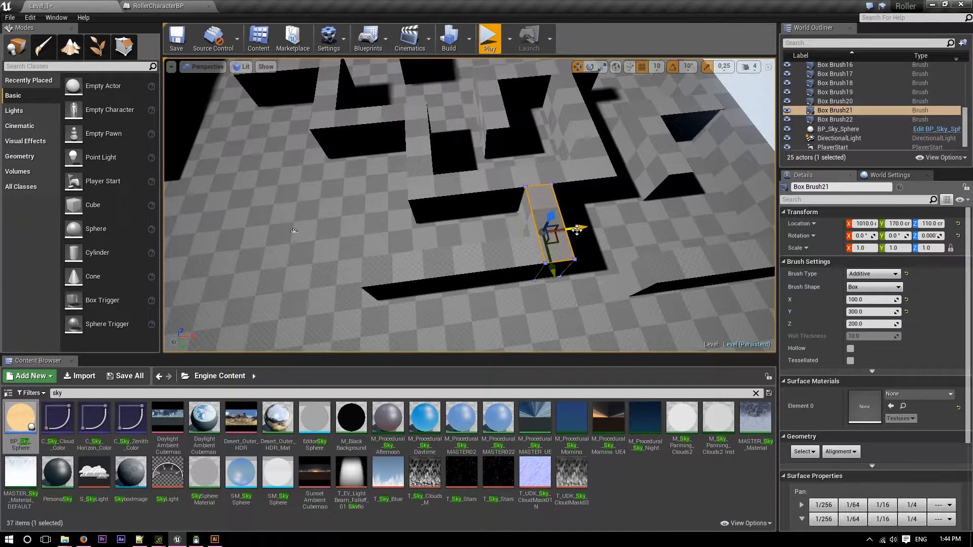
{"action": "left_click_drag", "start_coordinate": [577, 229], "coordinate": [402, 255], "text": "alt"}
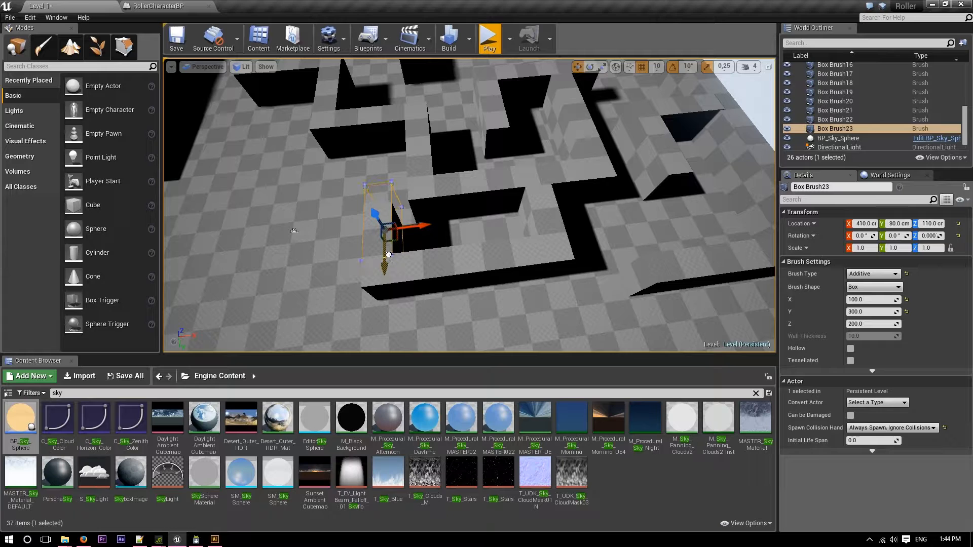
{"action": "left_click_drag", "start_coordinate": [389, 253], "coordinate": [389, 254]}
{"action": "mouse_move", "coordinate": [389, 254]}
{"action": "right_mouse_down"}
{"action": "mouse_move", "coordinate": [376, 258]}
{"action": "mouse_move", "coordinate": [391, 254]}
{"action": "right_mouse_up"}
{"action": "middle_click_drag", "start_coordinate": [262, 232], "coordinate": [320, 232]}
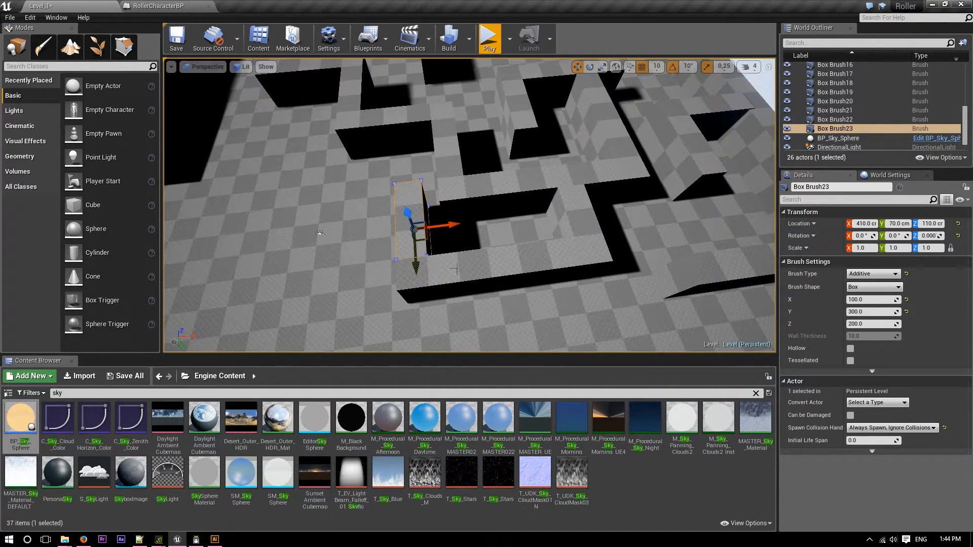
Move Box Brush23 to X 310 at the end of the long wall, set its Y size to 400 and shift it to about Y 130.
{"action": "left_click", "coordinate": [507, 258]}
{"action": "left_click", "coordinate": [424, 223]}
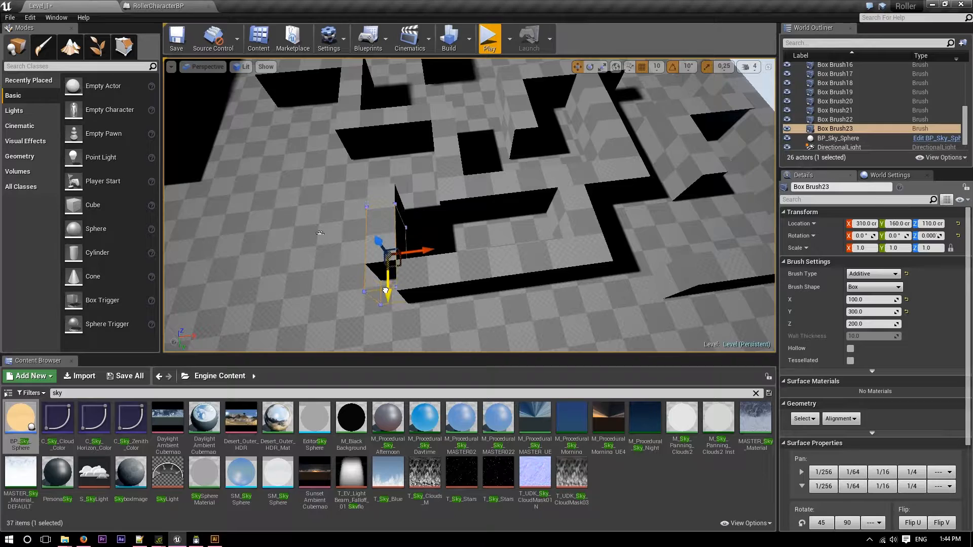
{"action": "mouse_move", "coordinate": [452, 290]}
{"action": "right_mouse_down"}
{"action": "mouse_move", "coordinate": [644, 299]}
{"action": "mouse_move", "coordinate": [598, 299]}
{"action": "mouse_move", "coordinate": [626, 299]}
{"action": "right_mouse_up"}
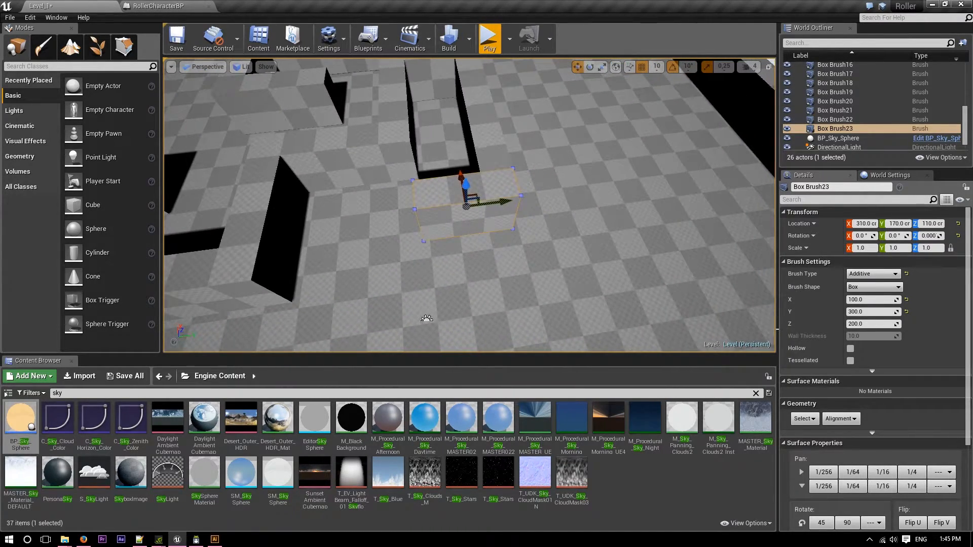
{"action": "left_click", "coordinate": [855, 314]}
{"action": "type", "text": "4"}
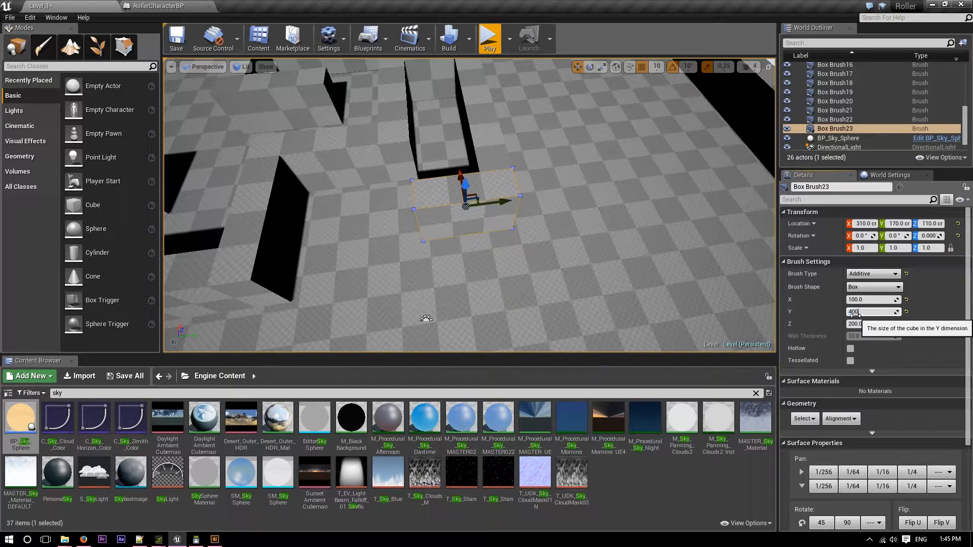
{"action": "type", "text": "00"}
{"action": "key", "text": "Return"}
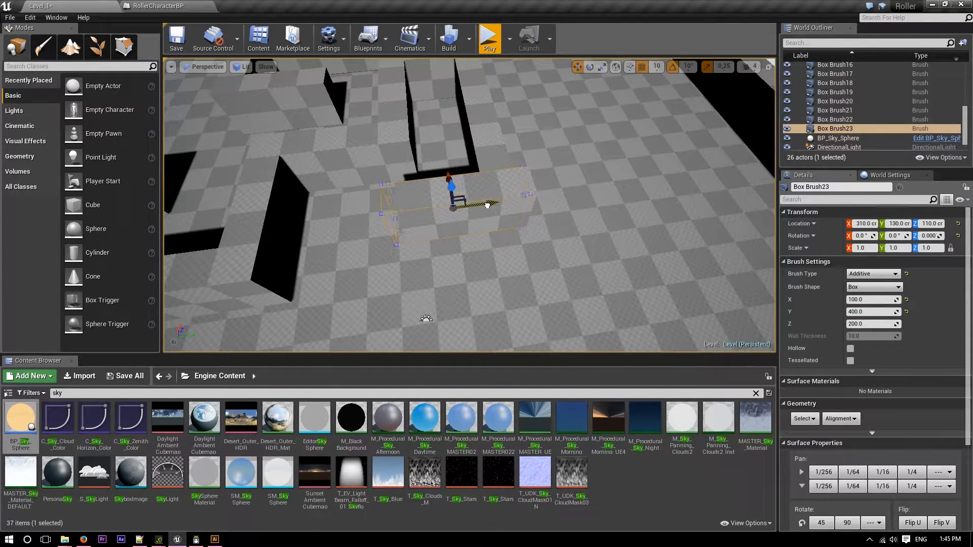
{"action": "mouse_move", "coordinate": [485, 202]}
{"action": "right_mouse_down"}
{"action": "mouse_move", "coordinate": [456, 172]}
{"action": "mouse_move", "coordinate": [344, 203]}
{"action": "mouse_move", "coordinate": [324, 152]}
{"action": "mouse_move", "coordinate": [309, 238]}
{"action": "mouse_move", "coordinate": [375, 213]}
{"action": "mouse_move", "coordinate": [462, 229]}
{"action": "right_mouse_up"}
Clear the content search, open the Content/Levels/Materials folder and apply the LevelFloor material to the maze floor.
{"action": "left_click", "coordinate": [462, 230]}
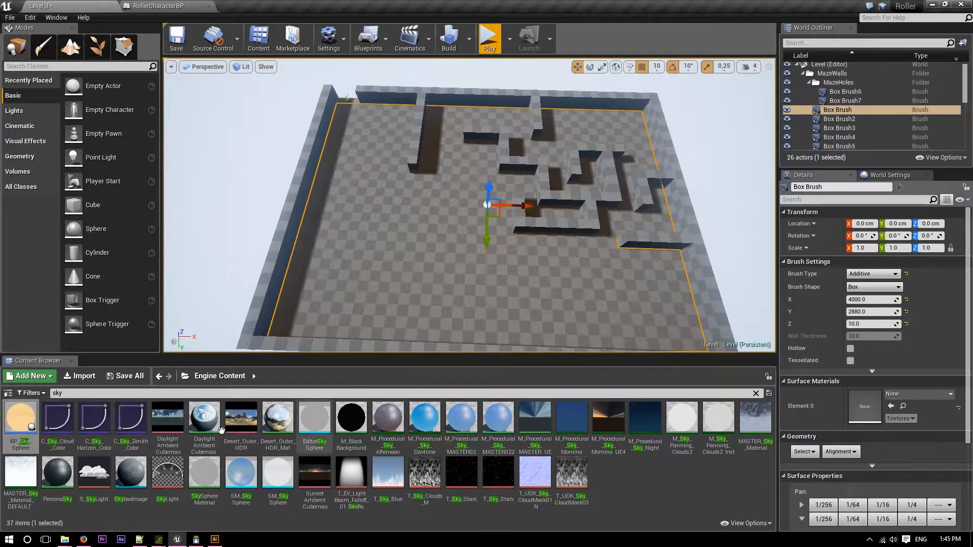
{"action": "left_click", "coordinate": [185, 376]}
{"action": "left_click", "coordinate": [223, 133]}
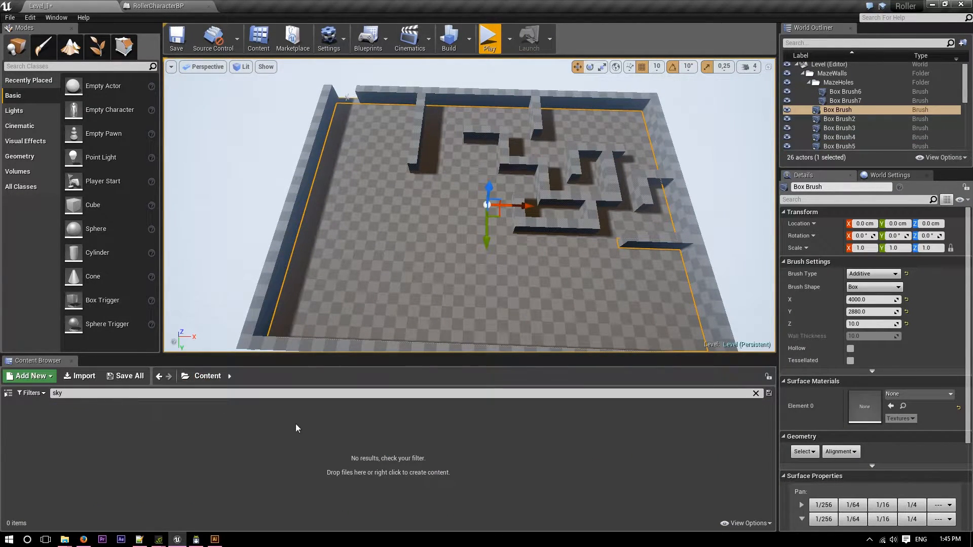
{"action": "left_click", "coordinate": [756, 395]}
{"action": "left_click", "coordinate": [69, 436]}
{"action": "double_click", "coordinate": [68, 435]}
{"action": "double_click", "coordinate": [57, 420]}
{"action": "left_click_drag", "start_coordinate": [20, 419], "coordinate": [337, 302]}
Play-test the level by rolling the ball across the green maze floor and around the inner walls, and stop the play session.
{"action": "right_click_drag", "start_coordinate": [341, 259], "coordinate": [180, 251]}
{"action": "key", "text": "w"}
{"action": "key", "text": "s"}
{"action": "left_click", "coordinate": [500, 51]}
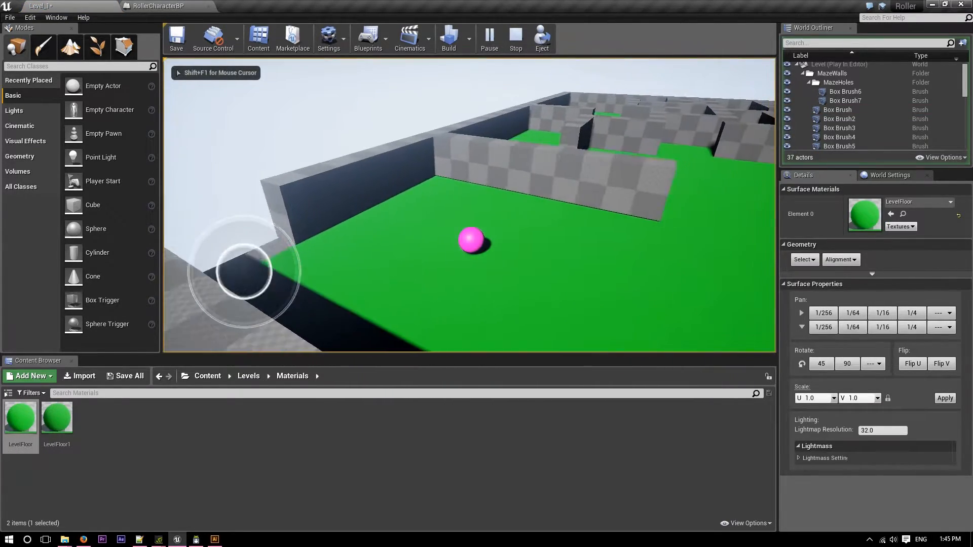
{"action": "key", "text": "w"}
{"action": "key", "text": "d"}
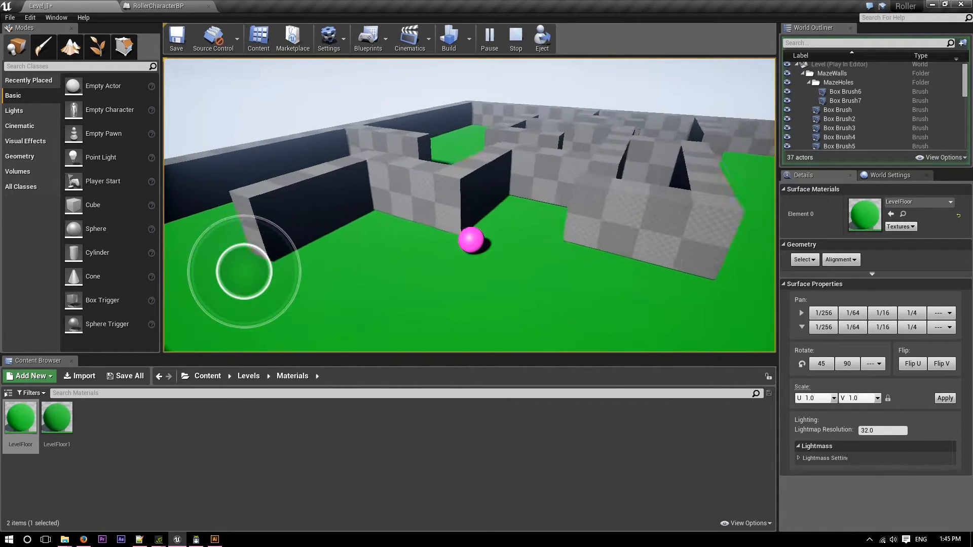
{"action": "key", "text": "s"}
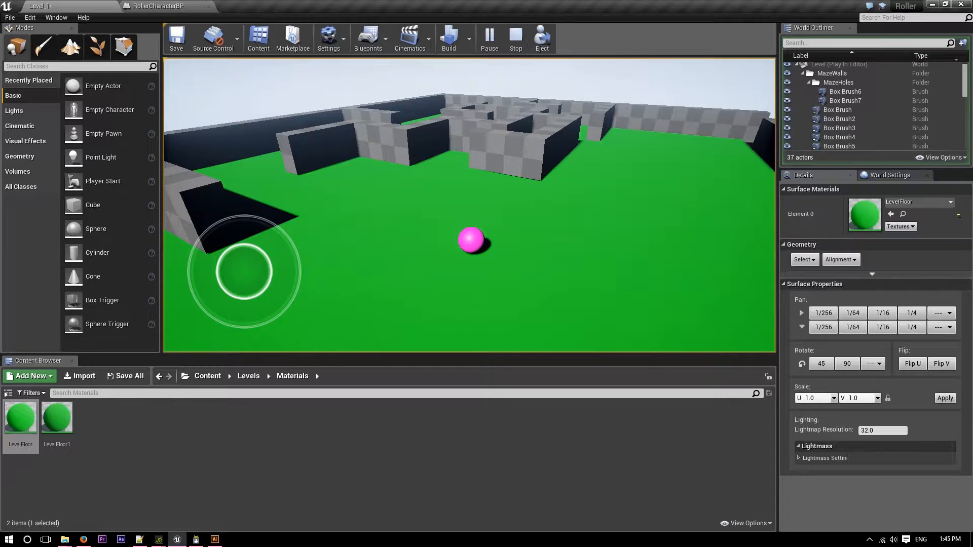
{"action": "key", "text": "Escape"}
Duplicate the LevelFloor material in the Materials folder and name the copy LevelMazeWalls.
{"action": "right_click", "coordinate": [159, 409]}
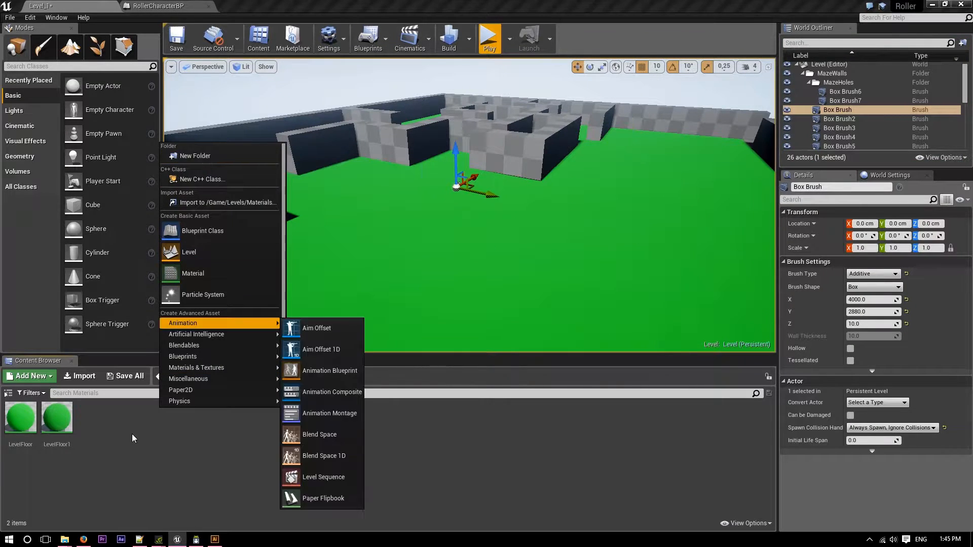
{"action": "left_click", "coordinate": [32, 432]}
{"action": "right_click", "coordinate": [32, 432]}
{"action": "left_click", "coordinate": [111, 237]}
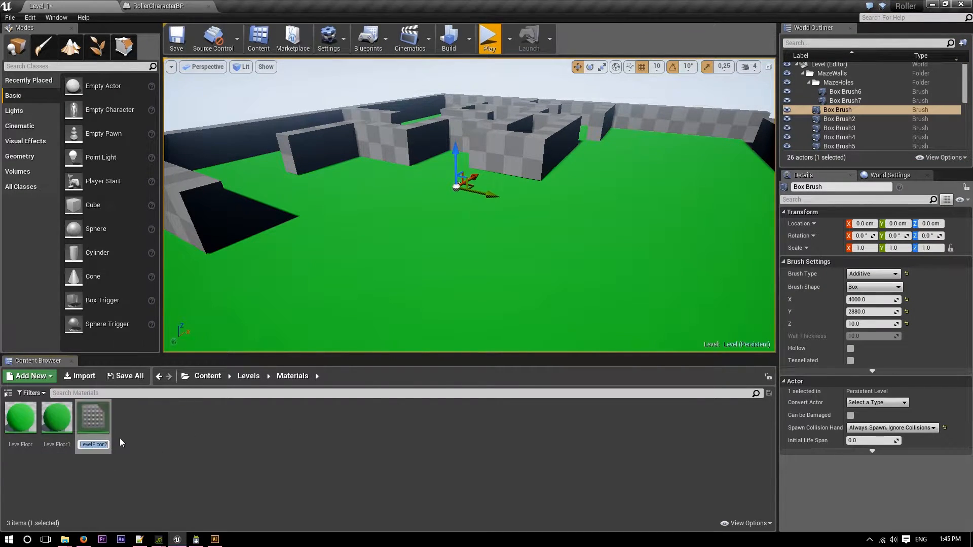
{"action": "type", "text": "LevelMaze"}
{"action": "type", "text": "Walls"}
{"action": "key", "text": "Return"}
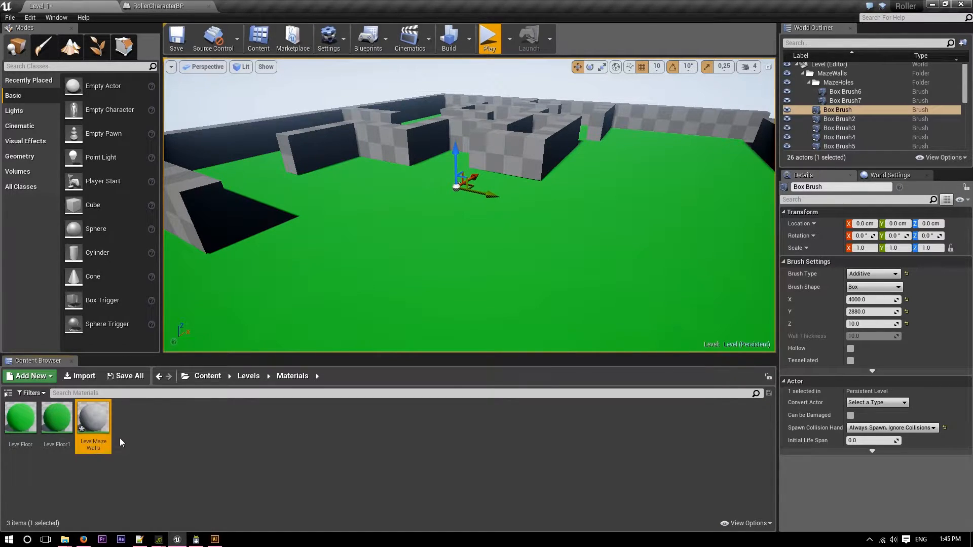
Open the LevelMazeWalls material, set its base colour constant to white (1,1,1) and save the material.
{"action": "double_click", "coordinate": [94, 421]}
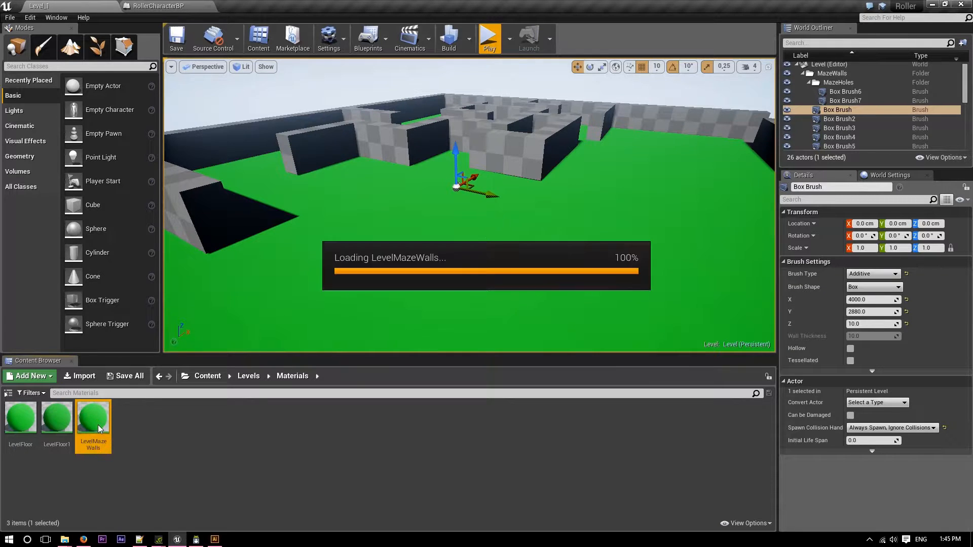
{"action": "left_click", "coordinate": [335, 208]}
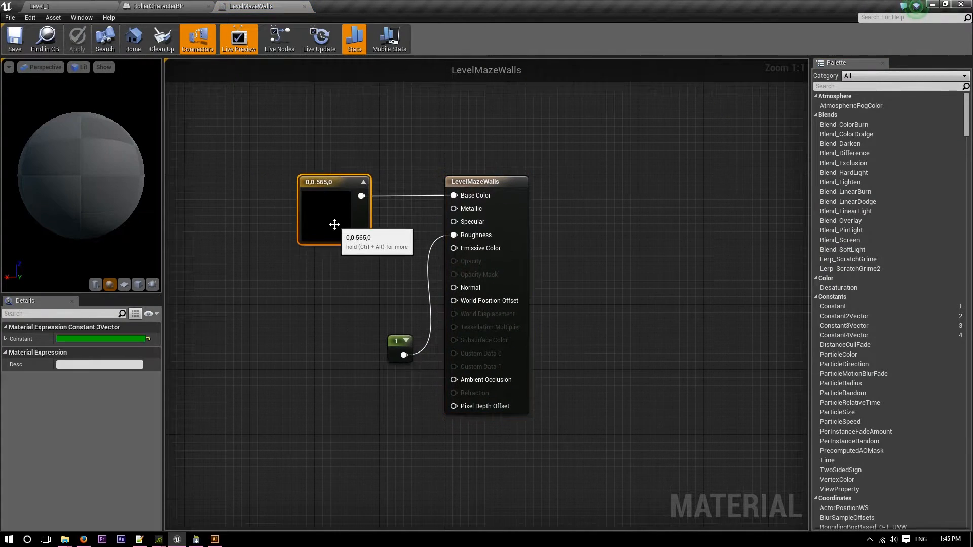
{"action": "left_click", "coordinate": [103, 343]}
{"action": "left_click_drag", "start_coordinate": [238, 375], "coordinate": [238, 400]}
{"action": "left_click_drag", "start_coordinate": [278, 445], "coordinate": [309, 446]}
{"action": "left_click", "coordinate": [260, 505]}
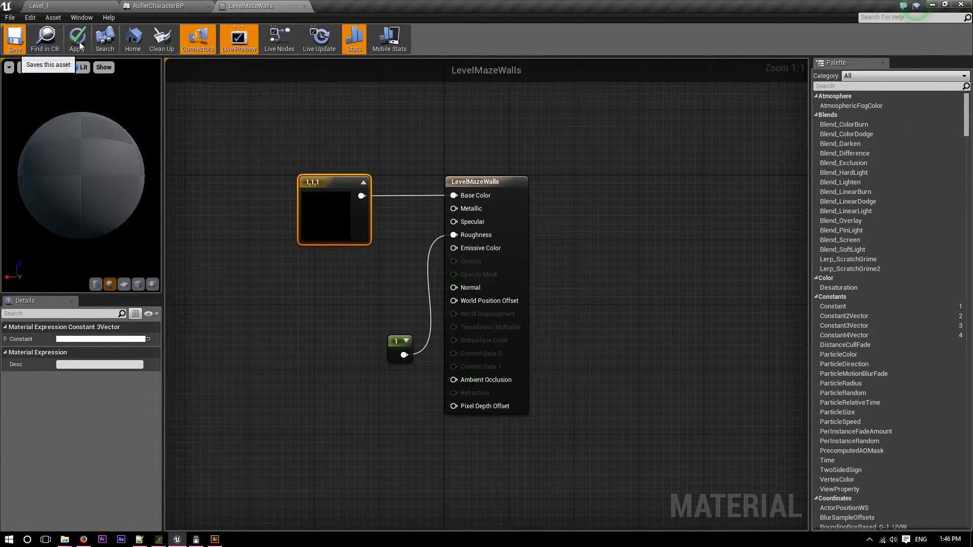
{"action": "key", "text": "ctrl+s"}
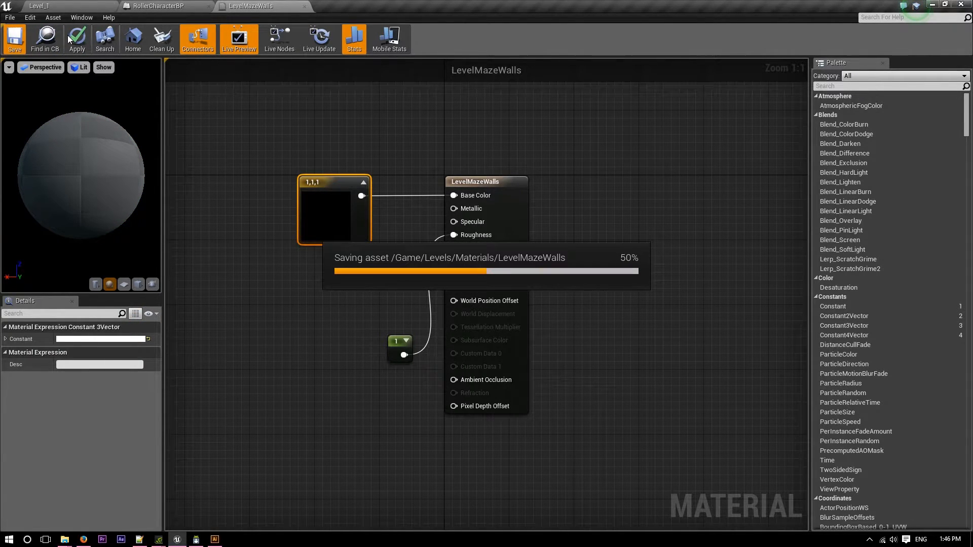
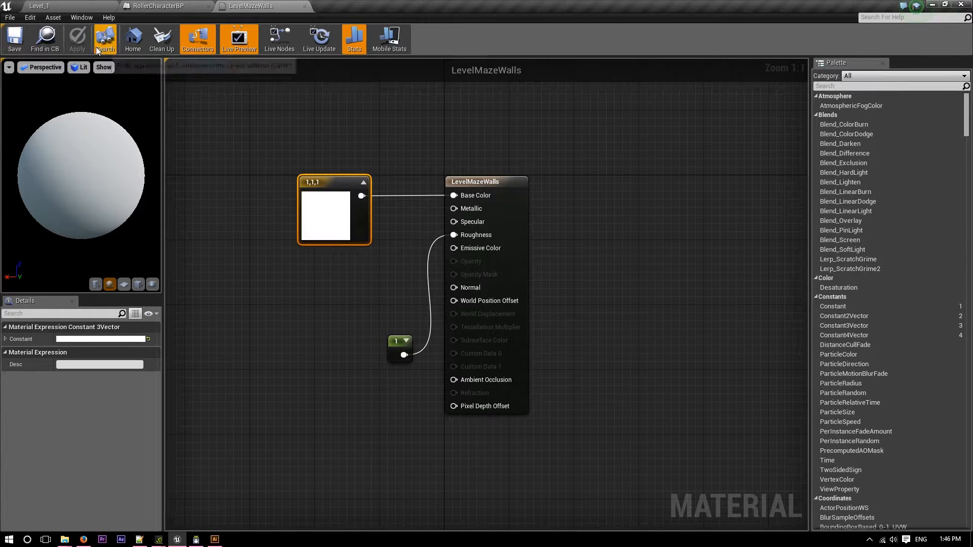
Return to Level_1 and apply the LevelMazeWalls material to one face of an inner maze wall.
{"action": "left_click", "coordinate": [63, 4]}
{"action": "left_click_drag", "start_coordinate": [93, 421], "coordinate": [386, 144]}
{"action": "right_click_drag", "start_coordinate": [415, 230], "coordinate": [423, 251]}
{"action": "key", "text": "s"}
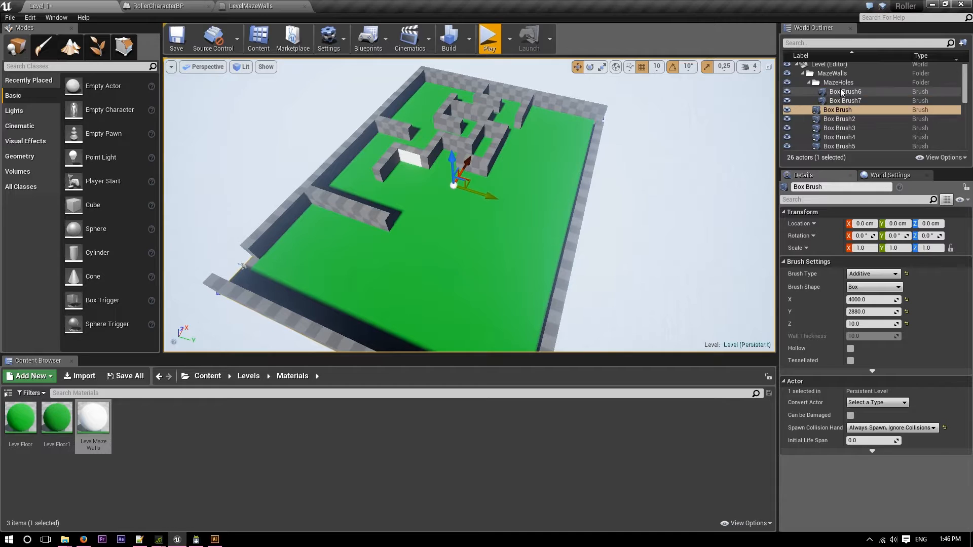
Try to apply the LevelMazeWalls material to all brushes in the MazeWalls folder at once through the World Outliner.
{"action": "left_click", "coordinate": [847, 110]}
{"action": "scroll", "coordinate": [848, 129], "scroll_direction": "down", "scroll_amount": 2}
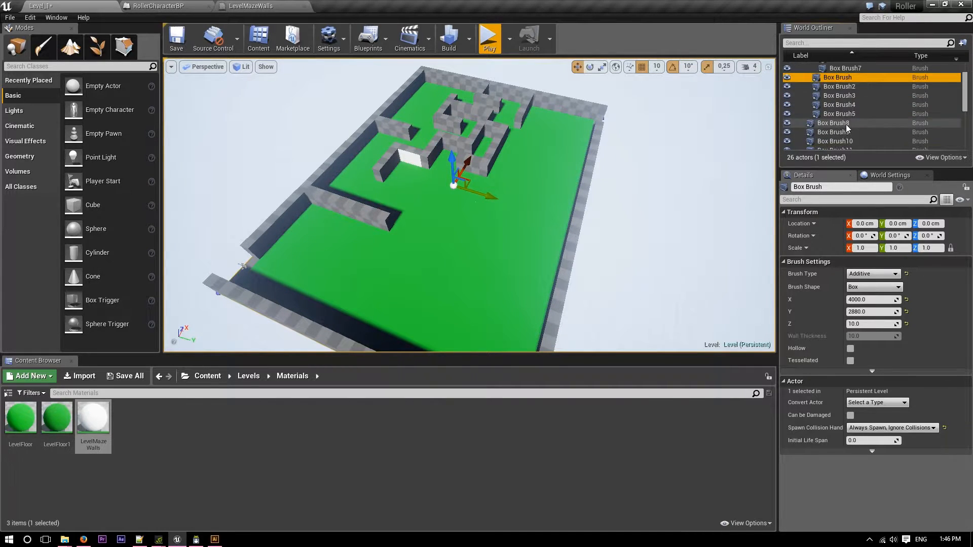
{"action": "left_click", "coordinate": [850, 114], "text": "shift"}
{"action": "mouse_move", "coordinate": [95, 421]}
{"action": "left_mouse_down"}
{"action": "mouse_move", "coordinate": [776, 282]}
{"action": "mouse_move", "coordinate": [847, 95]}
{"action": "left_mouse_up"}
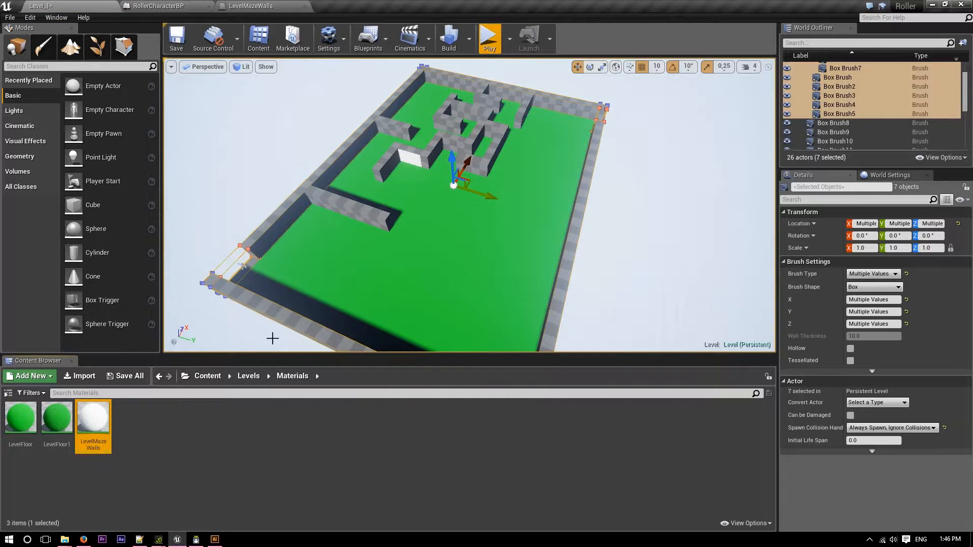
Apply the LevelMazeWalls material to individual faces of the maze's outer walls.
{"action": "left_click_drag", "start_coordinate": [252, 350], "coordinate": [280, 212]}
{"action": "right_click_drag", "start_coordinate": [280, 212], "coordinate": [244, 223]}
{"action": "left_click_drag", "start_coordinate": [94, 418], "coordinate": [236, 187]}
{"action": "left_click_drag", "start_coordinate": [94, 418], "coordinate": [197, 175]}
{"action": "right_click_drag", "start_coordinate": [199, 178], "coordinate": [196, 224]}
{"action": "left_click_drag", "start_coordinate": [94, 418], "coordinate": [471, 209]}
{"action": "right_click_drag", "start_coordinate": [472, 209], "coordinate": [504, 227]}
{"action": "left_click_drag", "start_coordinate": [94, 418], "coordinate": [348, 100]}
Apply the LevelFloor material to the floor surfaces in the outer wall openings.
{"action": "left_click_drag", "start_coordinate": [31, 440], "coordinate": [424, 207]}
{"action": "right_click_drag", "start_coordinate": [432, 218], "coordinate": [358, 203]}
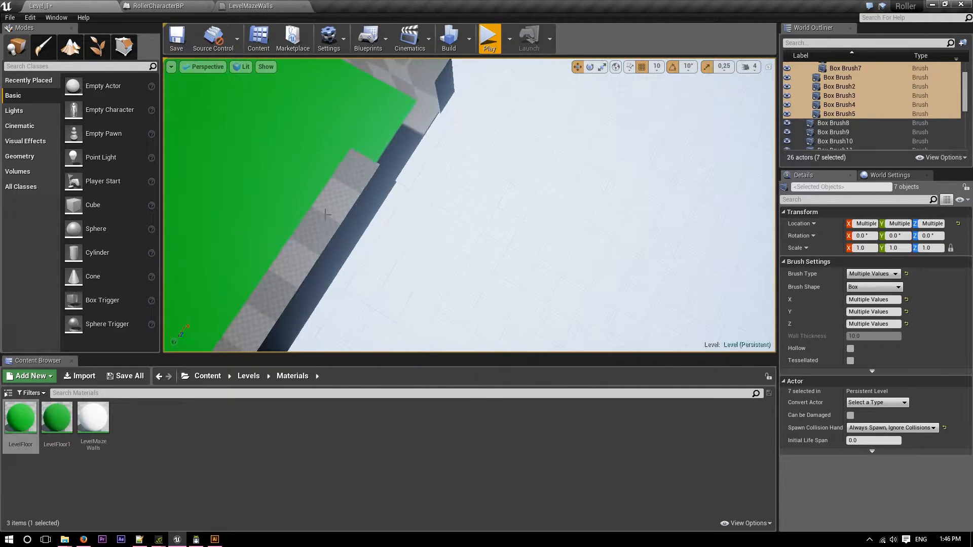
{"action": "left_click_drag", "start_coordinate": [21, 418], "coordinate": [397, 133]}
{"action": "right_click_drag", "start_coordinate": [397, 133], "coordinate": [346, 114]}
{"action": "key", "text": "s"}
Apply the LevelMazeWalls material to the outer wall faces on both sides of the opening.
{"action": "left_click_drag", "start_coordinate": [104, 425], "coordinate": [537, 277]}
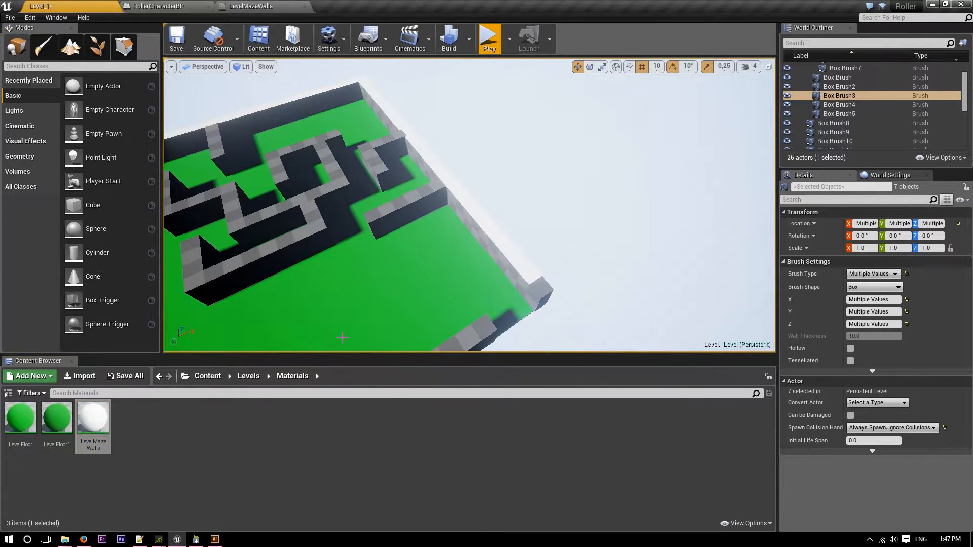
{"action": "left_click_drag", "start_coordinate": [87, 424], "coordinate": [541, 285]}
{"action": "mouse_move", "coordinate": [109, 423]}
{"action": "left_mouse_down"}
{"action": "mouse_move", "coordinate": [423, 325]}
{"action": "mouse_move", "coordinate": [502, 243]}
{"action": "mouse_move", "coordinate": [499, 257]}
{"action": "left_mouse_up"}
Apply the LevelMazeWalls material to the top faces of the inner maze walls.
{"action": "left_click_drag", "start_coordinate": [93, 411], "coordinate": [280, 248]}
{"action": "left_click_drag", "start_coordinate": [101, 413], "coordinate": [208, 283]}
{"action": "left_click_drag", "start_coordinate": [89, 432], "coordinate": [195, 276]}
{"action": "left_click_drag", "start_coordinate": [93, 418], "coordinate": [233, 232]}
{"action": "left_click_drag", "start_coordinate": [108, 421], "coordinate": [322, 226]}
{"action": "left_click_drag", "start_coordinate": [104, 425], "coordinate": [308, 225]}
{"action": "left_click_drag", "start_coordinate": [92, 420], "coordinate": [357, 190]}
{"action": "left_click_drag", "start_coordinate": [100, 410], "coordinate": [229, 213]}
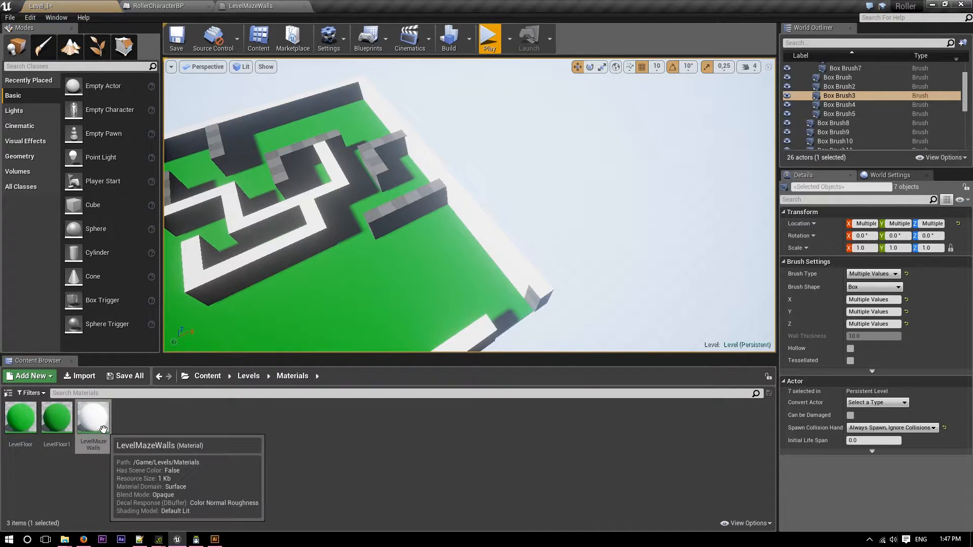
{"action": "left_click_drag", "start_coordinate": [86, 422], "coordinate": [407, 198]}
{"action": "left_click_drag", "start_coordinate": [95, 420], "coordinate": [383, 141]}
Apply the LevelMazeWalls material to the untextured side faces of the inner walls in the middle of the maze.
{"action": "right_click_drag", "start_coordinate": [226, 280], "coordinate": [367, 287]}
{"action": "left_click_drag", "start_coordinate": [100, 428], "coordinate": [334, 332]}
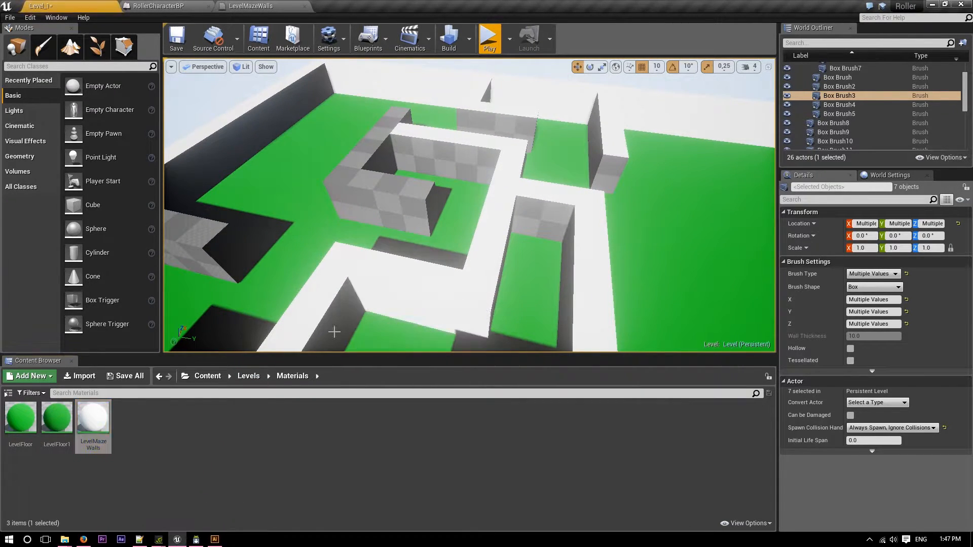
{"action": "left_click_drag", "start_coordinate": [116, 412], "coordinate": [332, 200]}
{"action": "left_click_drag", "start_coordinate": [88, 413], "coordinate": [384, 181]}
{"action": "right_click_drag", "start_coordinate": [386, 179], "coordinate": [441, 190]}
{"action": "left_click_drag", "start_coordinate": [79, 425], "coordinate": [409, 189]}
{"action": "right_click_drag", "start_coordinate": [408, 190], "coordinate": [567, 229]}
{"action": "left_click_drag", "start_coordinate": [106, 428], "coordinate": [298, 228]}
{"action": "left_click_drag", "start_coordinate": [96, 423], "coordinate": [494, 209]}
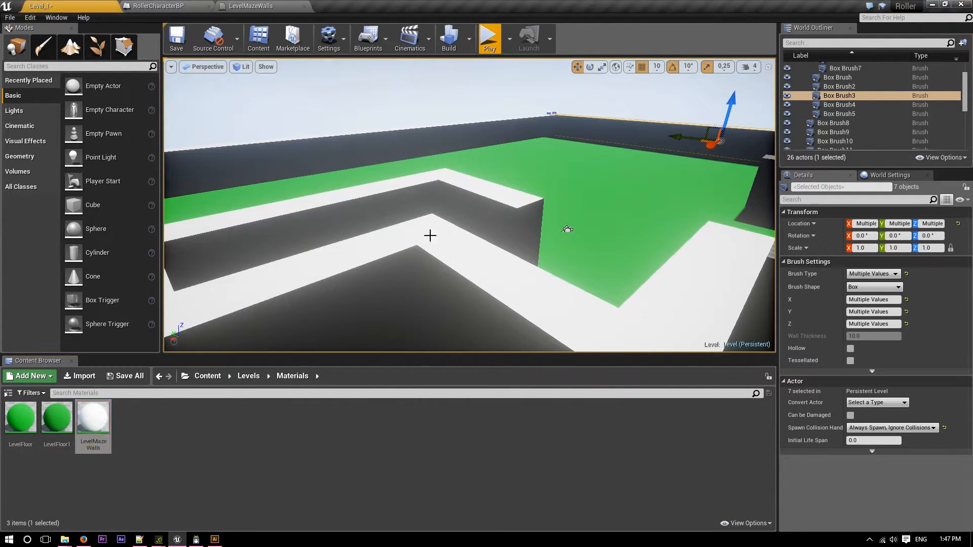
Open LevelMazeWalls, move the roughness constant below the colour node, set the base colour to grey 0.765,0.765,0.765 and save the material.
{"action": "double_click", "coordinate": [103, 422]}
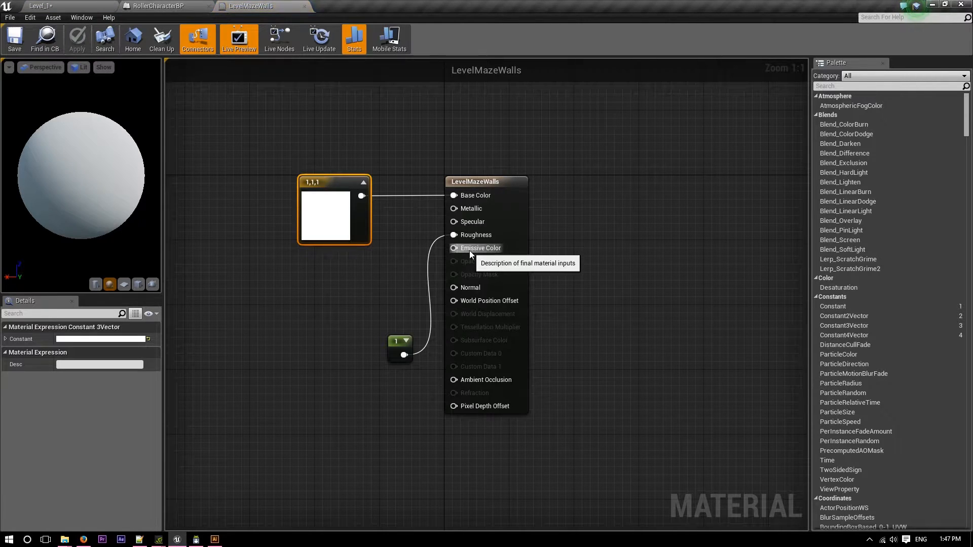
{"action": "left_click_drag", "start_coordinate": [400, 351], "coordinate": [311, 263]}
{"action": "double_click", "coordinate": [301, 209]}
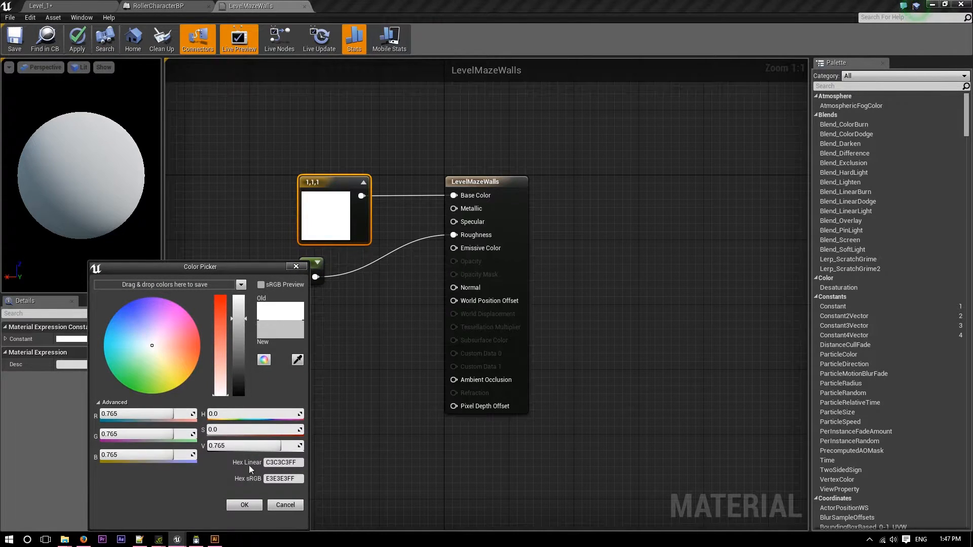
{"action": "left_click", "coordinate": [245, 505]}
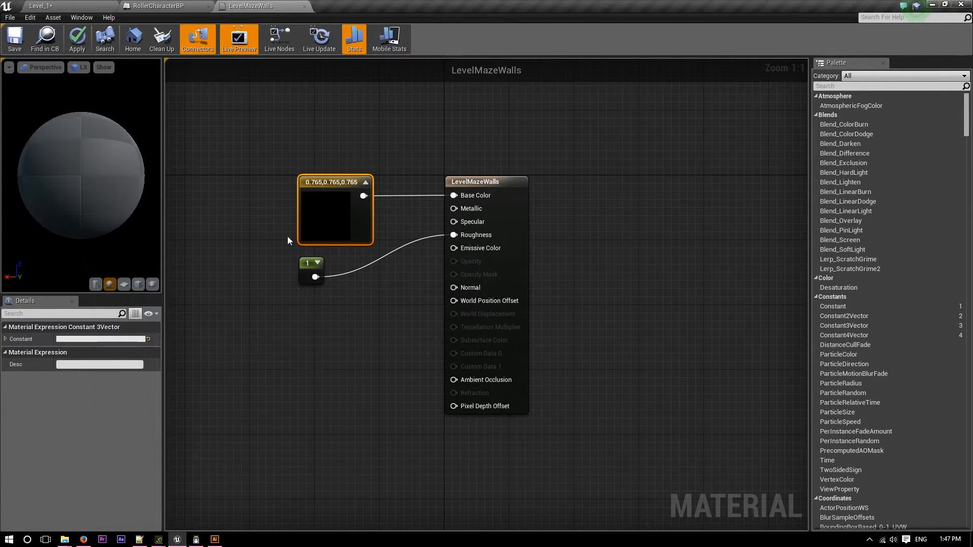
{"action": "left_click", "coordinate": [14, 41]}
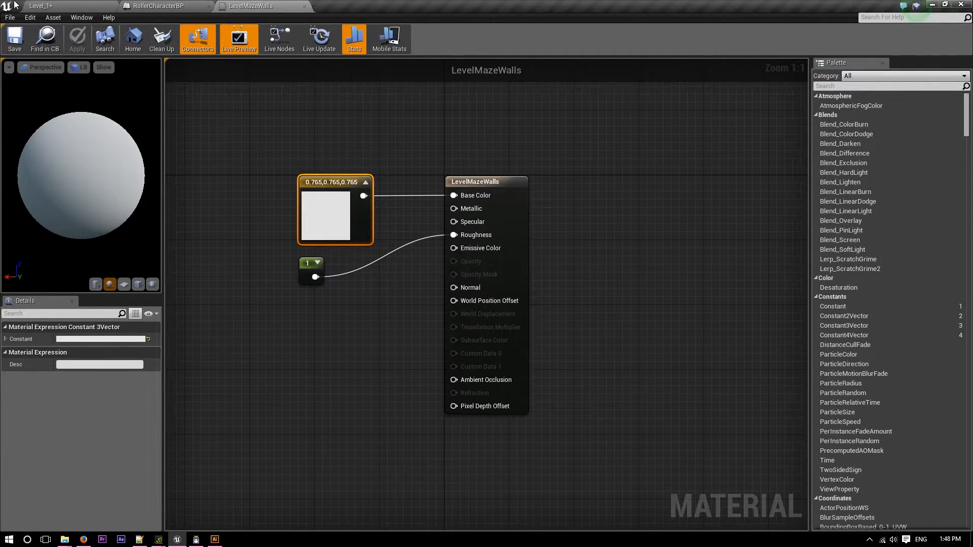
Return to Level_1, save it and apply LevelMazeWalls to the remaining top faces of the angled inner wall.
{"action": "left_click", "coordinate": [61, 6]}
{"action": "key", "text": "ctrl+s"}
{"action": "right_click_drag", "start_coordinate": [495, 190], "coordinate": [520, 202]}
{"action": "key", "text": "s"}
{"action": "left_click_drag", "start_coordinate": [89, 428], "coordinate": [417, 322]}
{"action": "left_click_drag", "start_coordinate": [489, 287], "coordinate": [482, 247]}
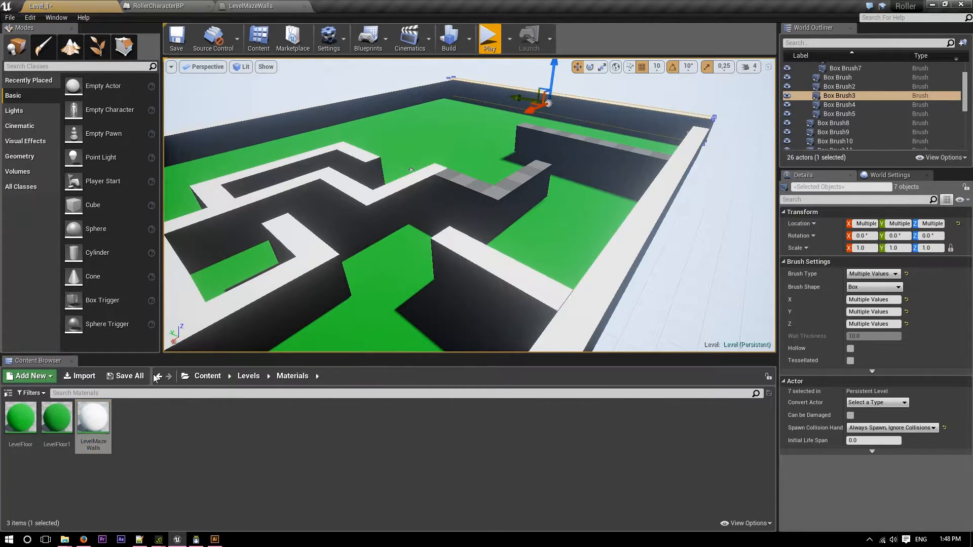
{"action": "left_click_drag", "start_coordinate": [292, 302], "coordinate": [477, 186]}
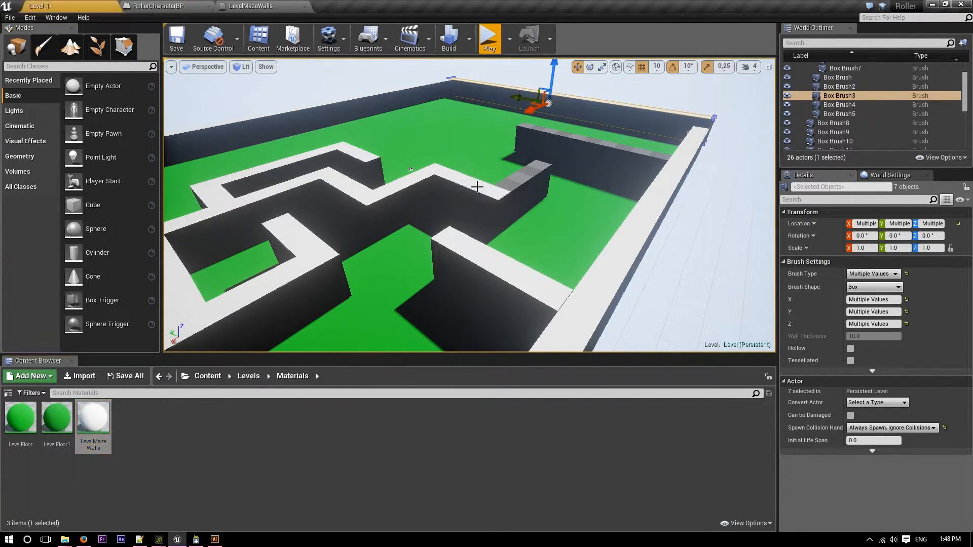
{"action": "left_click_drag", "start_coordinate": [276, 338], "coordinate": [508, 186]}
Apply the LevelMazeWalls material to the top of the long wall near the entrance and to the grey end faces of inner walls.
{"action": "right_click_drag", "start_coordinate": [509, 186], "coordinate": [284, 158]}
{"action": "left_click_drag", "start_coordinate": [96, 426], "coordinate": [400, 216]}
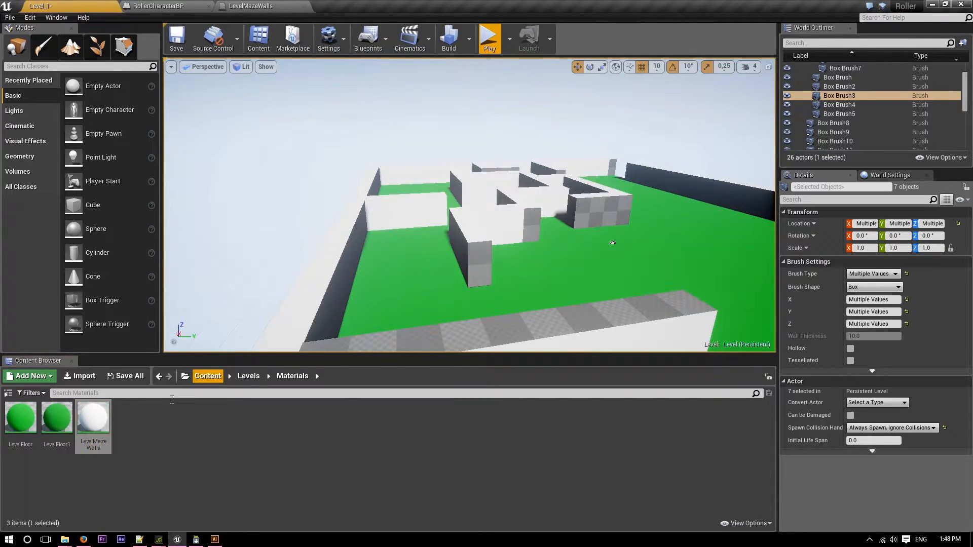
{"action": "left_click_drag", "start_coordinate": [101, 416], "coordinate": [443, 324]}
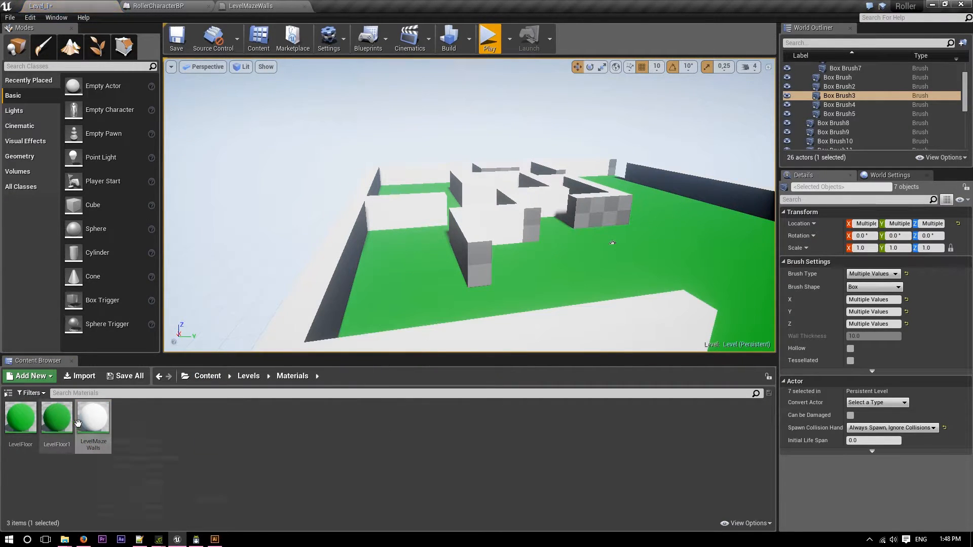
{"action": "left_click_drag", "start_coordinate": [481, 261], "coordinate": [481, 262]}
{"action": "left_click_drag", "start_coordinate": [96, 411], "coordinate": [558, 249]}
{"action": "key", "text": "w"}
{"action": "right_click_drag", "start_coordinate": [581, 240], "coordinate": [594, 215]}
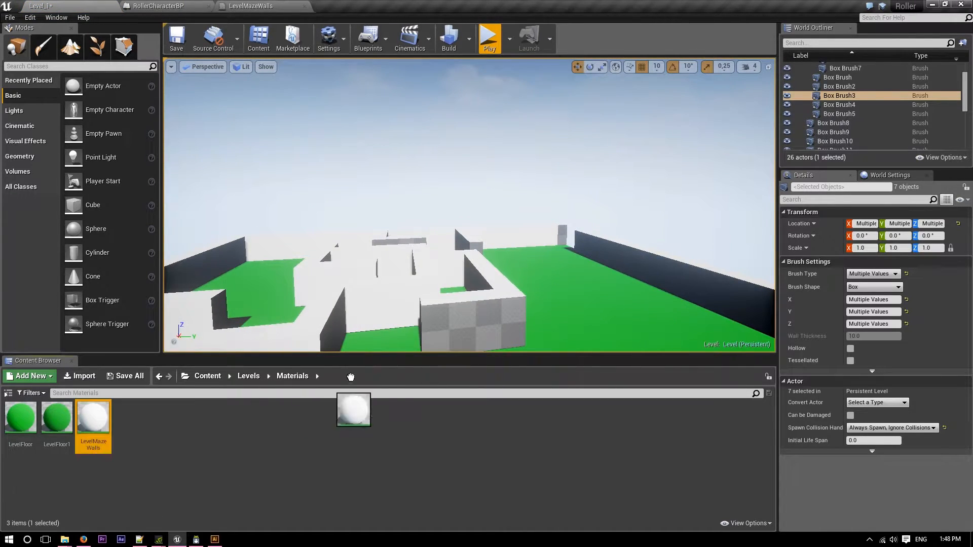
Apply the LevelMazeWalls material to the last checkered side and end faces of the inner maze walls.
{"action": "left_click_drag", "start_coordinate": [454, 331], "coordinate": [454, 330]}
{"action": "right_click_drag", "start_coordinate": [454, 328], "coordinate": [324, 351]}
{"action": "key", "text": "d"}
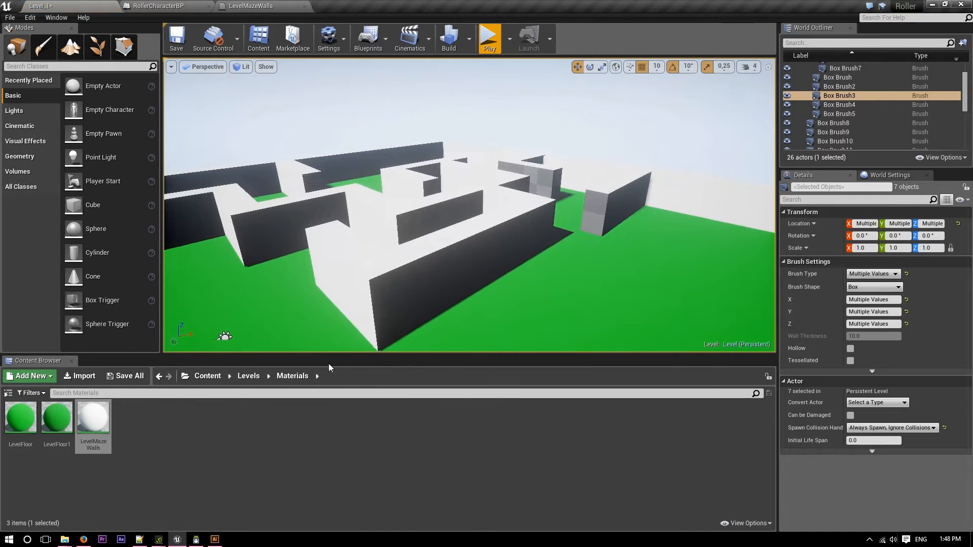
{"action": "key", "text": "w"}
{"action": "right_click_drag", "start_coordinate": [561, 298], "coordinate": [616, 287]}
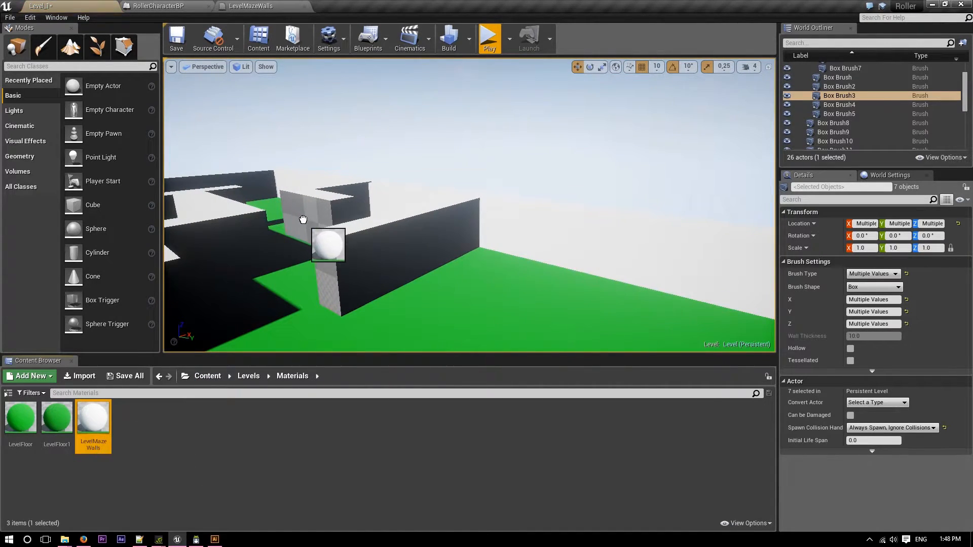
{"action": "left_click_drag", "start_coordinate": [303, 219], "coordinate": [303, 220]}
{"action": "left_click_drag", "start_coordinate": [93, 418], "coordinate": [272, 216]}
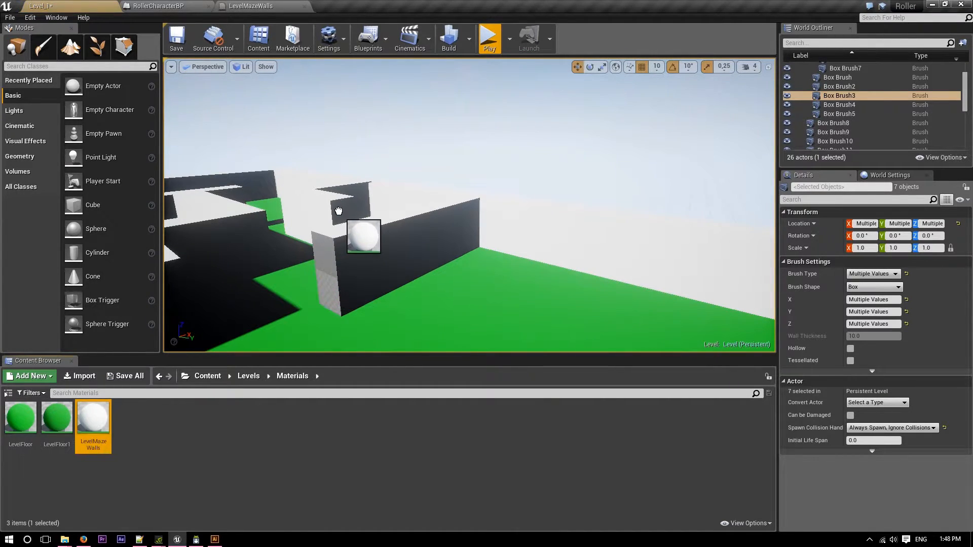
{"action": "left_click_drag", "start_coordinate": [93, 417], "coordinate": [329, 281]}
{"action": "left_click_drag", "start_coordinate": [392, 245], "coordinate": [392, 250]}
{"action": "right_click_drag", "start_coordinate": [392, 250], "coordinate": [644, 283]}
{"action": "left_click_drag", "start_coordinate": [84, 420], "coordinate": [384, 169]}
Check the maze for untextured faces and apply the LevelFloor material to a remaining floor surface.
{"action": "right_click_drag", "start_coordinate": [254, 308], "coordinate": [393, 315]}
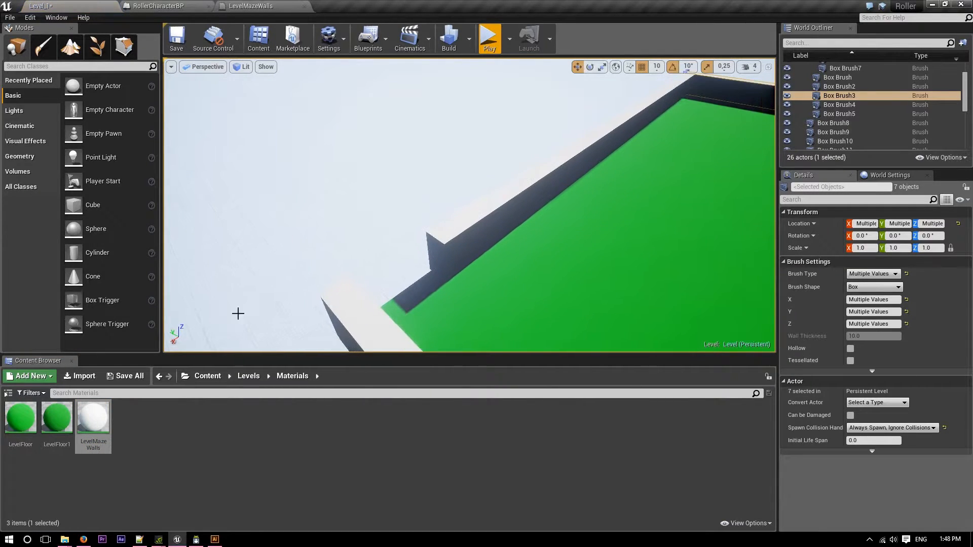
{"action": "right_click_drag", "start_coordinate": [354, 243], "coordinate": [563, 198]}
{"action": "right_click_drag", "start_coordinate": [469, 205], "coordinate": [372, 233]}
{"action": "right_click_drag", "start_coordinate": [547, 233], "coordinate": [555, 263]}
{"action": "left_click", "coordinate": [615, 304]}
{"action": "left_click_drag", "start_coordinate": [40, 429], "coordinate": [239, 165]}
{"action": "right_click_drag", "start_coordinate": [239, 165], "coordinate": [261, 215]}
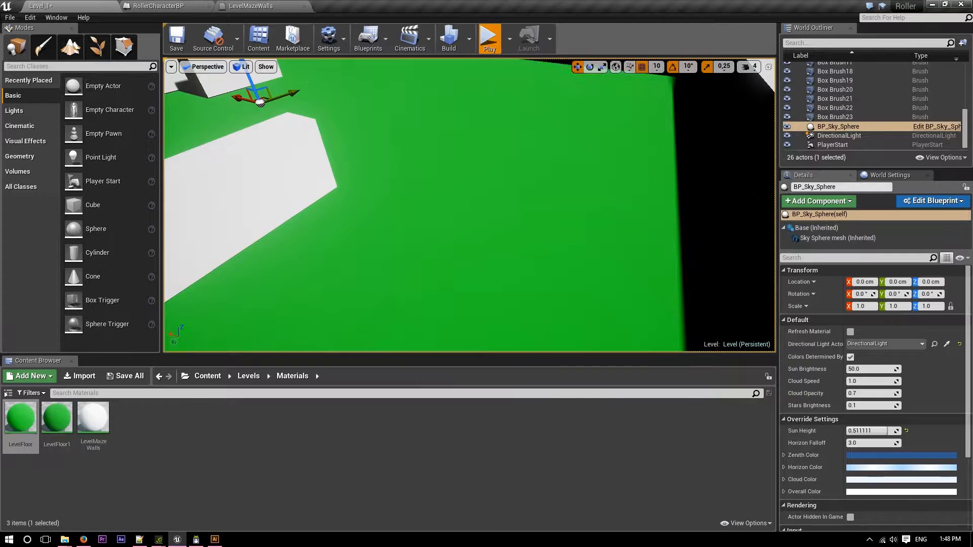
Play-test Level_1 by rolling and jumping the ball from the entrance through the maze corridors and around the inner walls, and end the session.
{"action": "left_click", "coordinate": [485, 41]}
{"action": "key", "text": "w"}
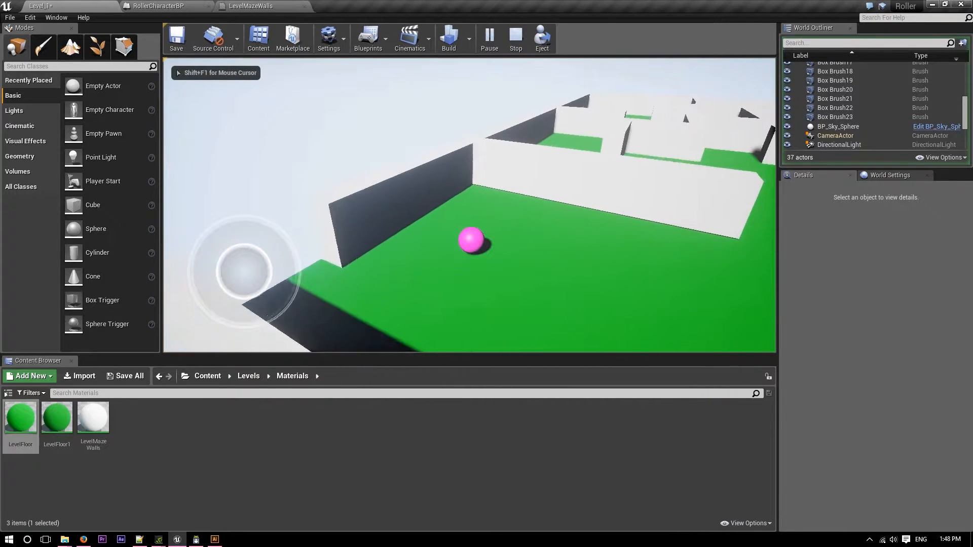
{"action": "key", "text": "d"}
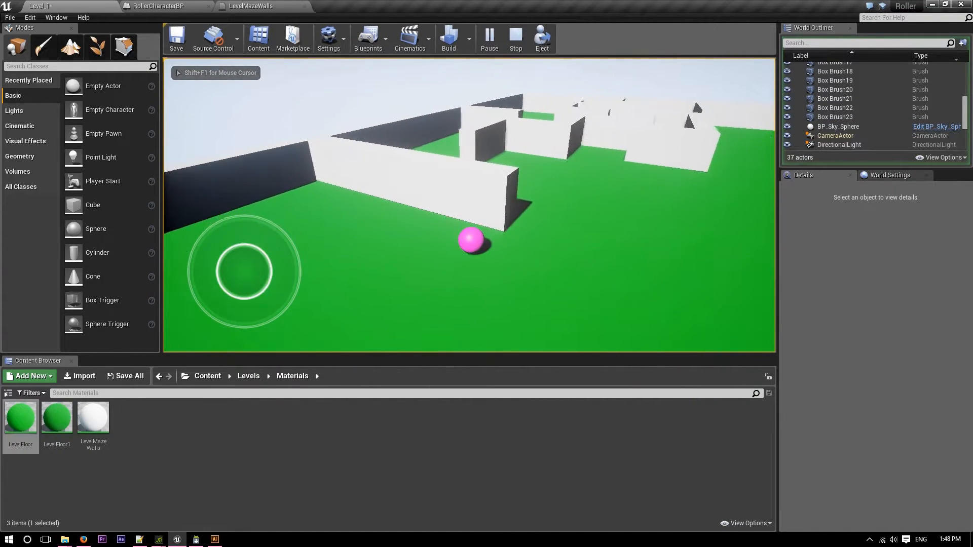
{"action": "key", "text": "w"}
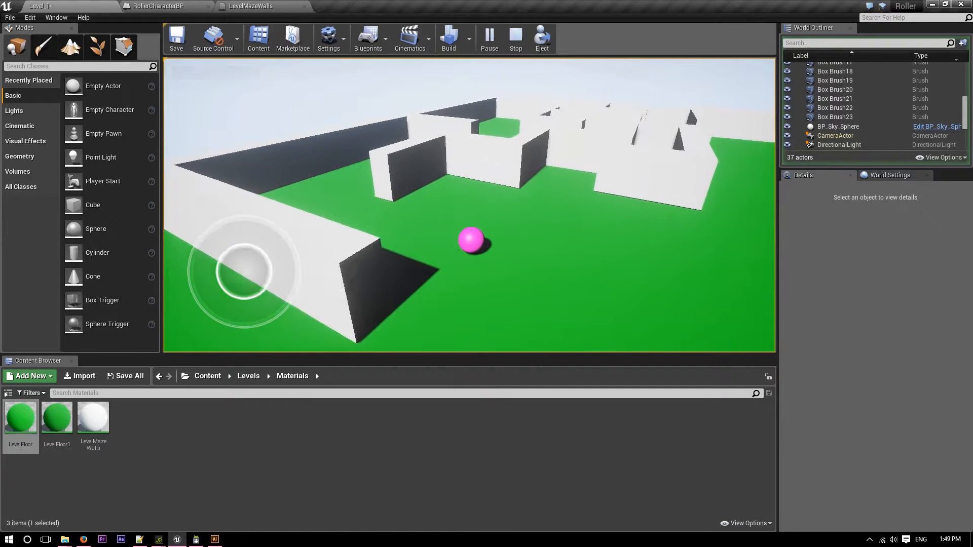
{"action": "key", "text": "a"}
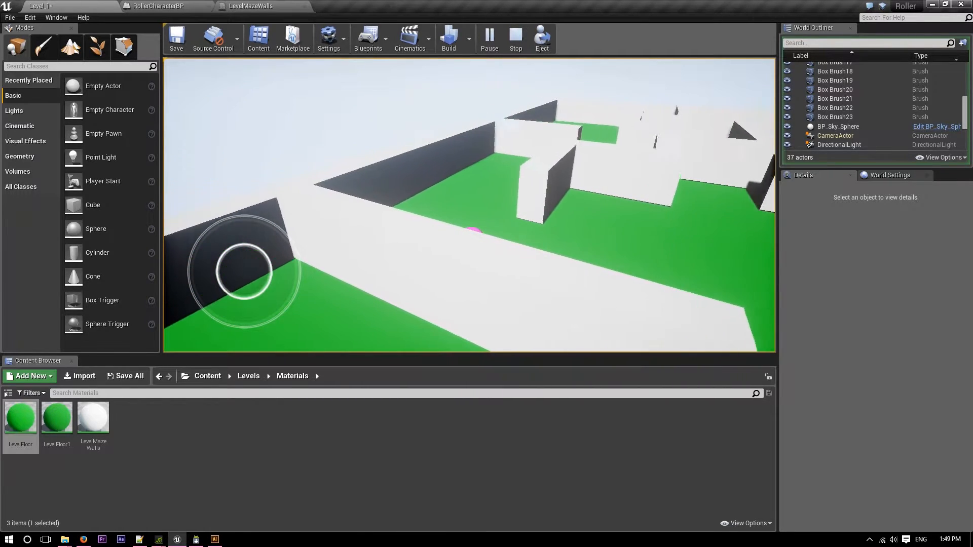
{"action": "key", "text": "w"}
{"action": "key", "text": "d"}
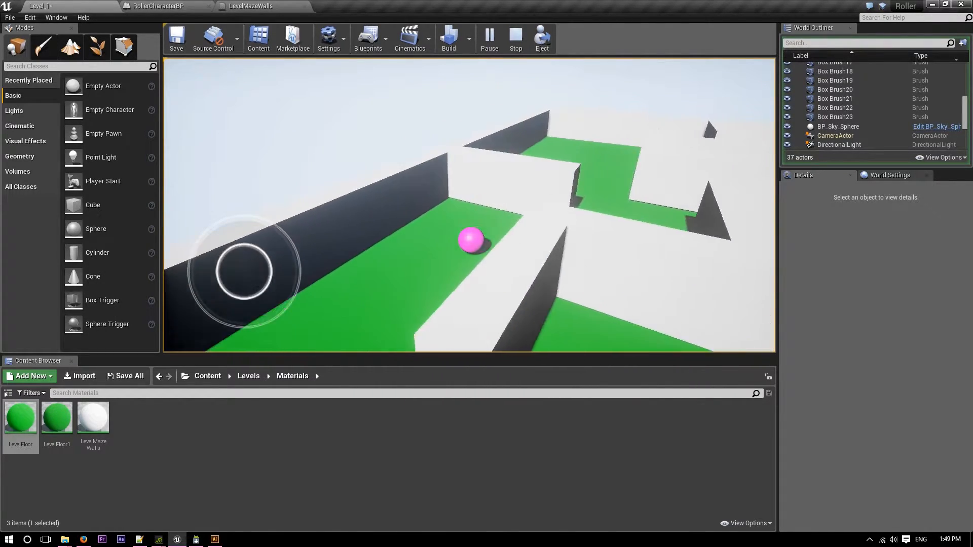
{"action": "key", "text": "w"}
{"action": "key", "text": "w"}
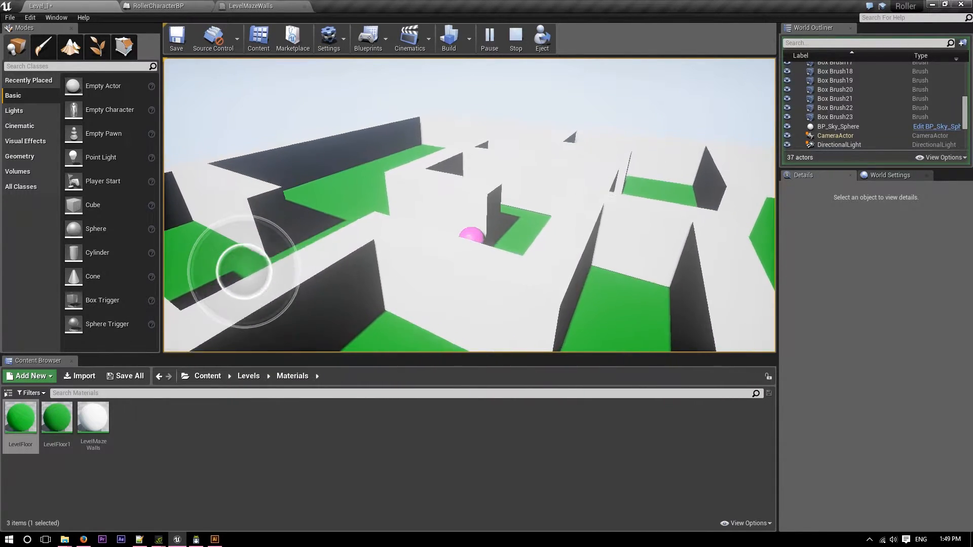
{"action": "key", "text": "space"}
{"action": "key", "text": "w"}
{"action": "key", "text": "w"}
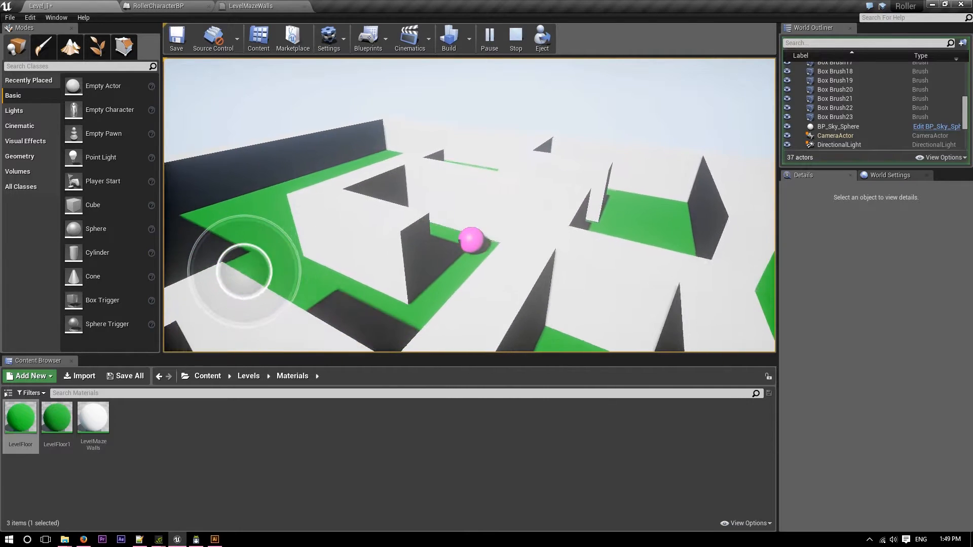
{"action": "key", "text": "a"}
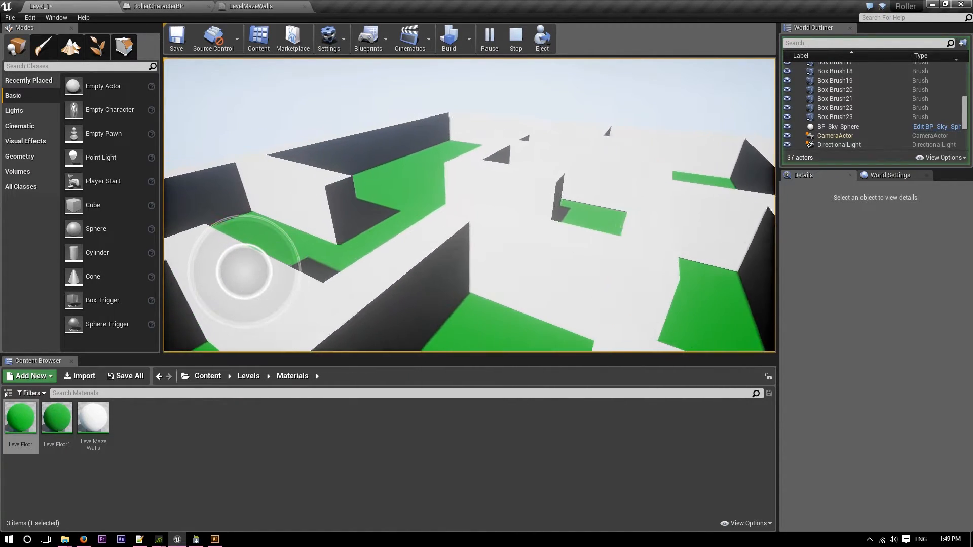
{"action": "key", "text": "w"}
{"action": "key", "text": "w"}
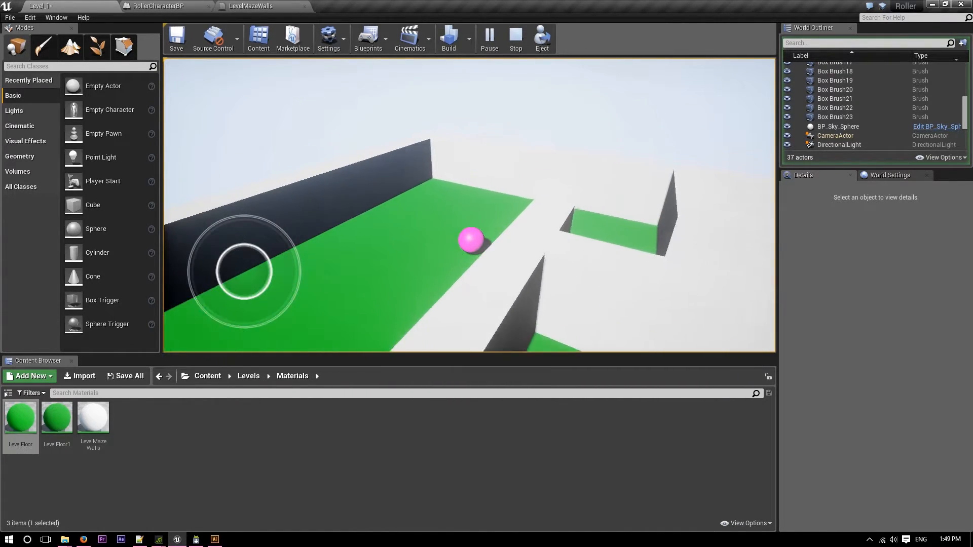
{"action": "key", "text": "d"}
{"action": "key", "text": "s"}
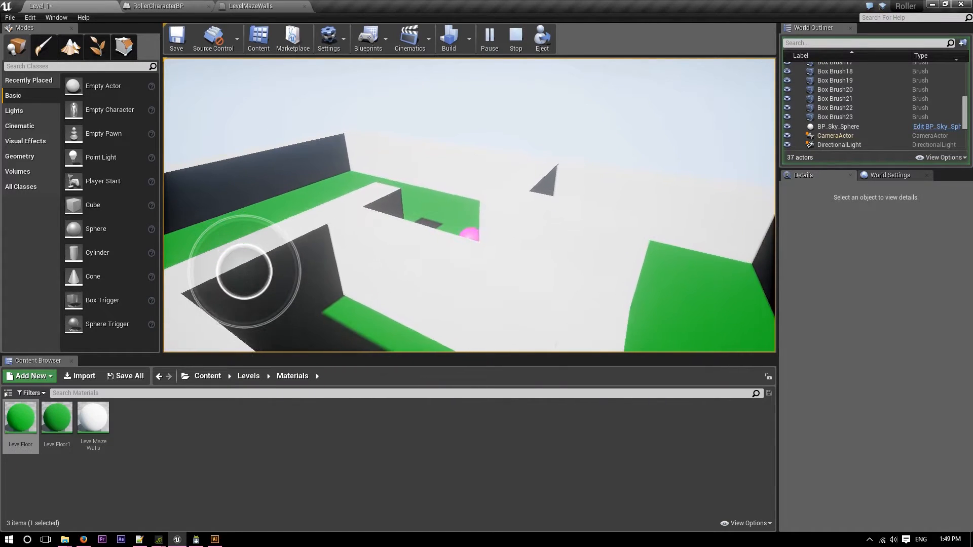
{"action": "key", "text": "s"}
{"action": "key", "text": "d"}
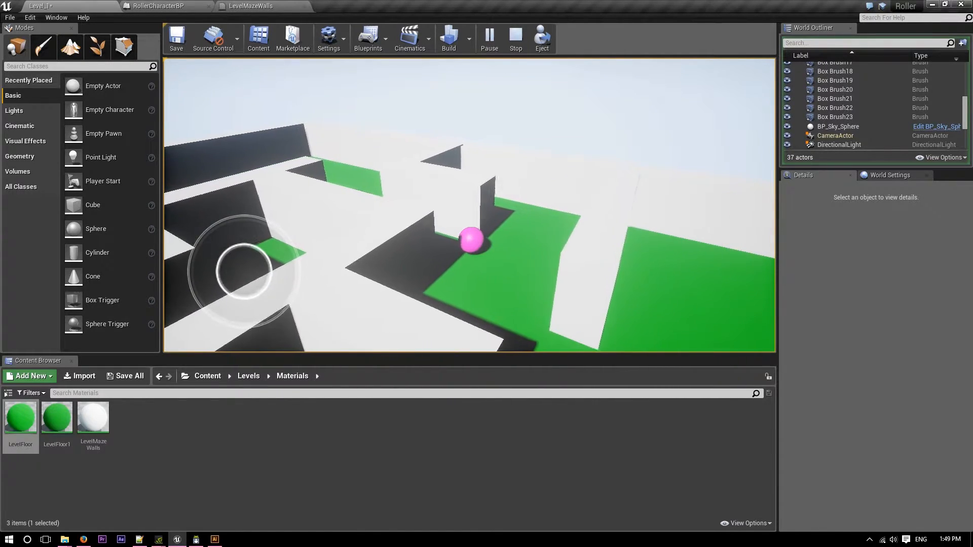
{"action": "key", "text": "d"}
{"action": "key", "text": "w"}
{"action": "key", "text": "a"}
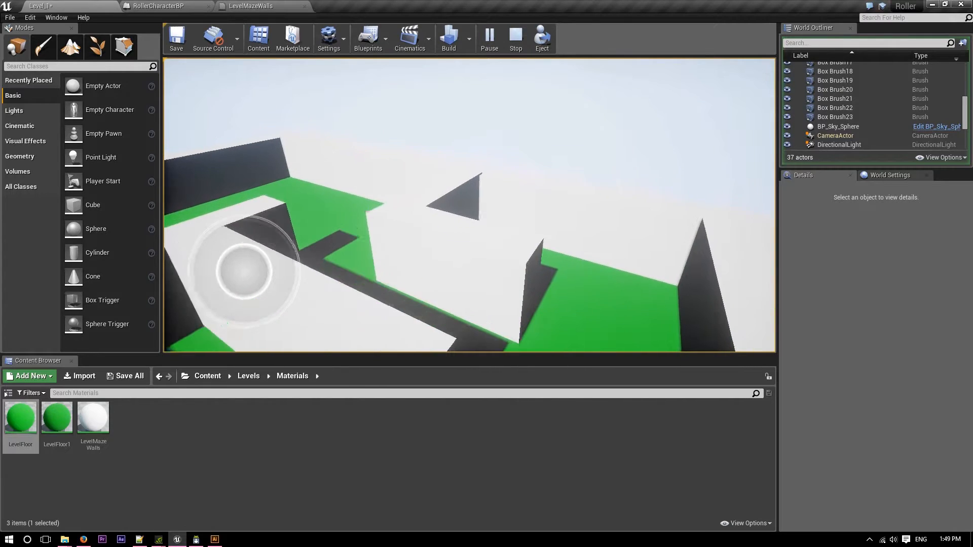
{"action": "key", "text": "d"}
{"action": "key", "text": "s"}
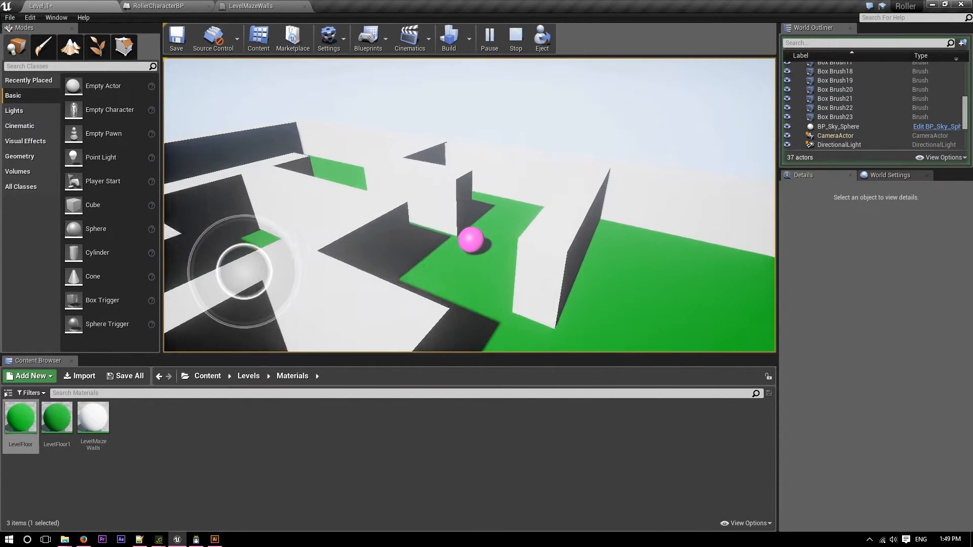
{"action": "key", "text": "d"}
{"action": "key", "text": "s"}
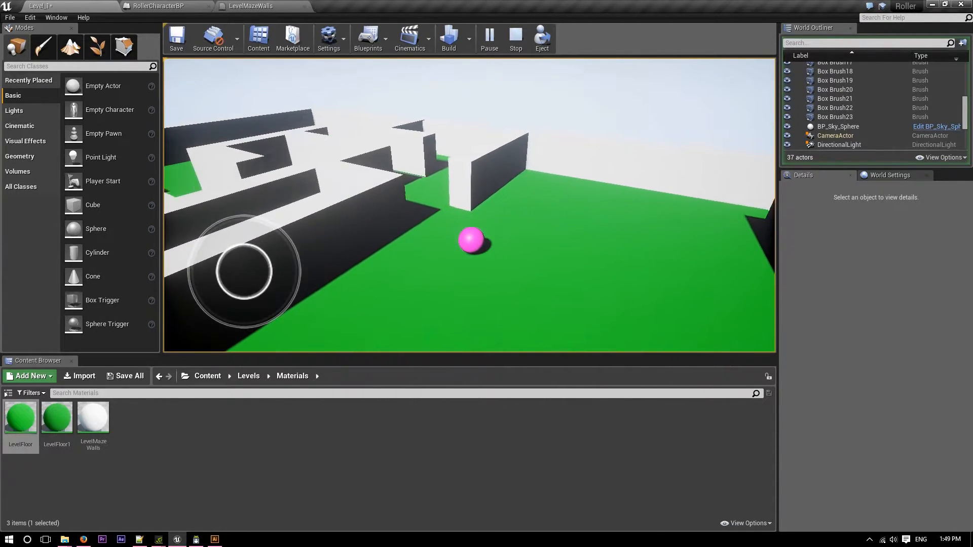
{"action": "key", "text": "a"}
{"action": "key", "text": "w"}
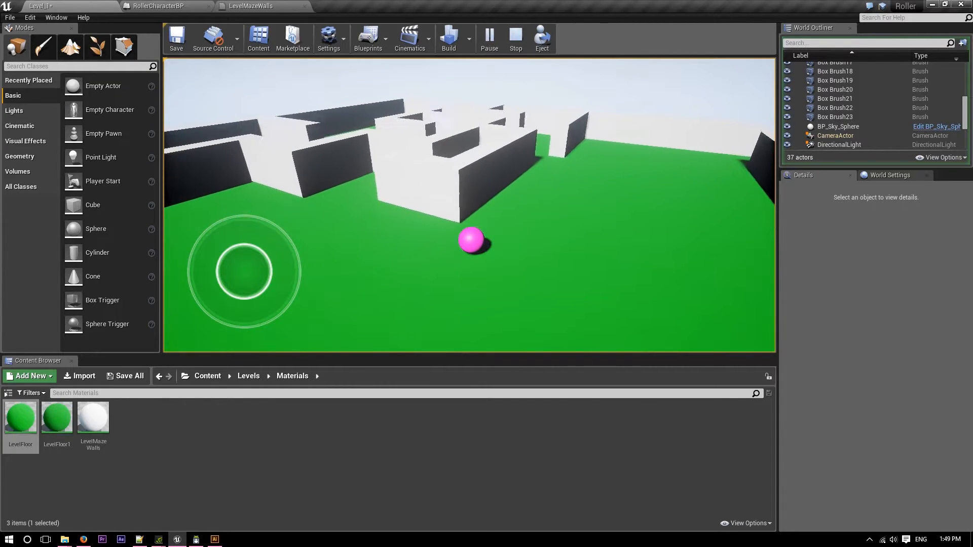
{"action": "key", "text": "d"}
{"action": "key", "text": "Escape"}
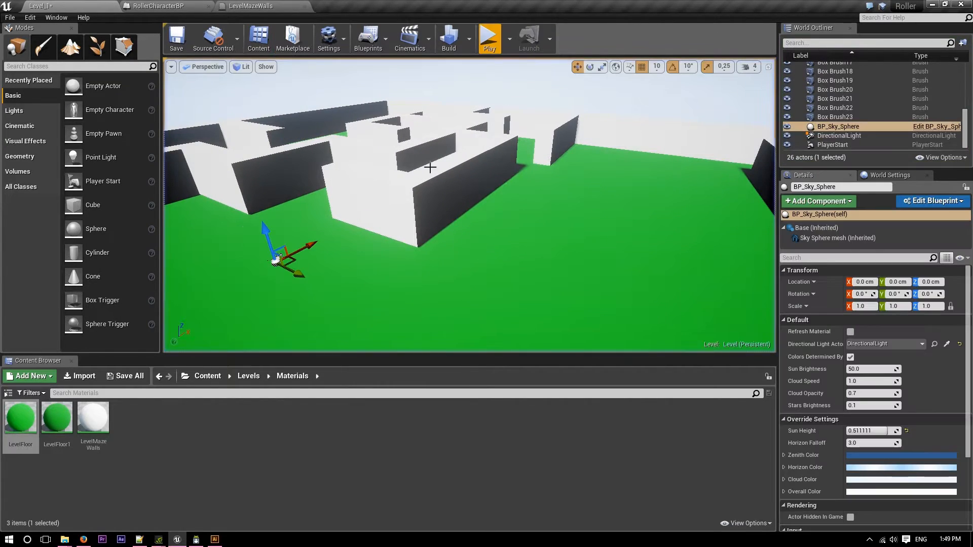
{"action": "right_click_drag", "start_coordinate": [429, 303], "coordinate": [406, 324]}
{"action": "key", "text": "s"}
{"action": "left_click", "coordinate": [96, 412]}
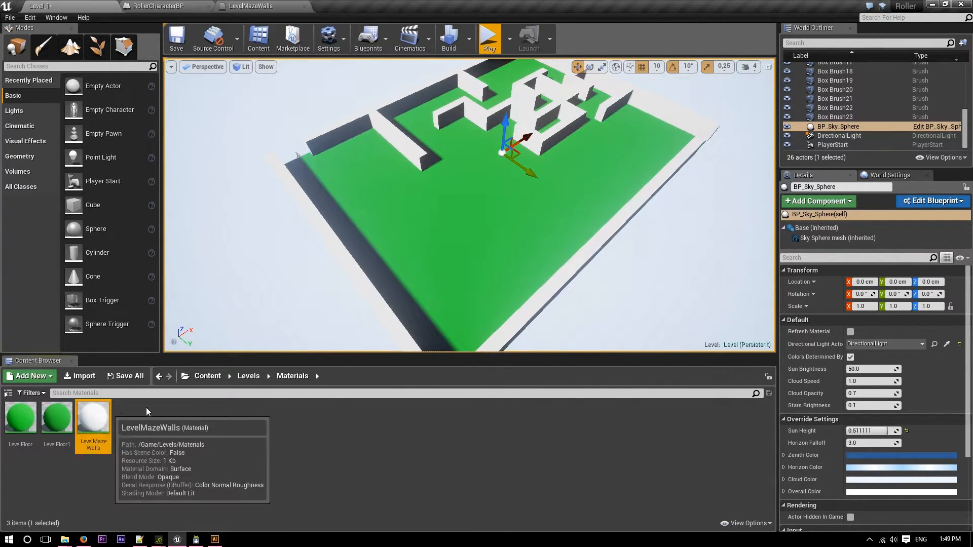
{"action": "key", "text": "a"}
{"action": "right_click_drag", "start_coordinate": [493, 249], "coordinate": [611, 279]}
{"action": "left_click", "coordinate": [93, 421]}
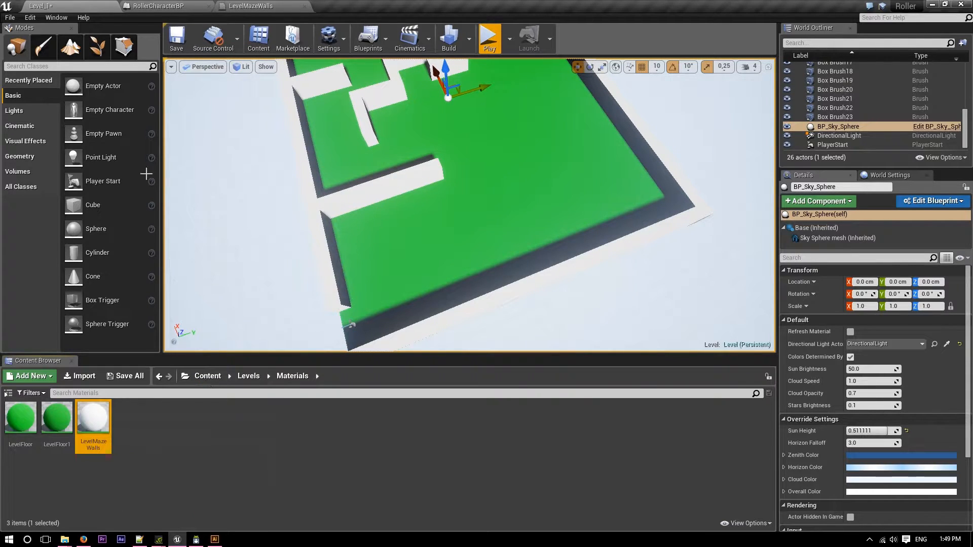
Add a Box geometry brush to the level and place it at X -800, Y -250, Z 110 cm, at the end of the long wall near the entrance.
{"action": "left_click", "coordinate": [32, 159]}
{"action": "right_click_drag", "start_coordinate": [354, 203], "coordinate": [282, 165]}
{"action": "key", "text": "w"}
{"action": "left_click_drag", "start_coordinate": [99, 90], "coordinate": [390, 283]}
{"action": "mouse_move", "coordinate": [481, 280]}
{"action": "left_mouse_down"}
{"action": "mouse_move", "coordinate": [572, 280]}
{"action": "mouse_move", "coordinate": [598, 297]}
{"action": "mouse_move", "coordinate": [426, 238]}
{"action": "left_mouse_up"}
{"action": "right_click_drag", "start_coordinate": [426, 238], "coordinate": [446, 236]}
{"action": "key", "text": "w"}
{"action": "key", "text": "s"}
{"action": "key", "text": "d"}
{"action": "right_click_drag", "start_coordinate": [659, 228], "coordinate": [579, 256]}
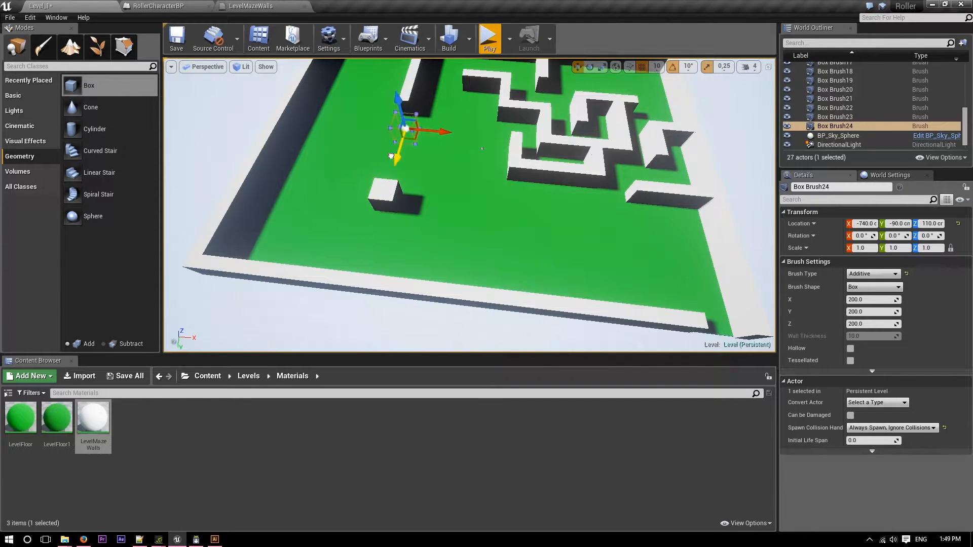
{"action": "key", "text": "f"}
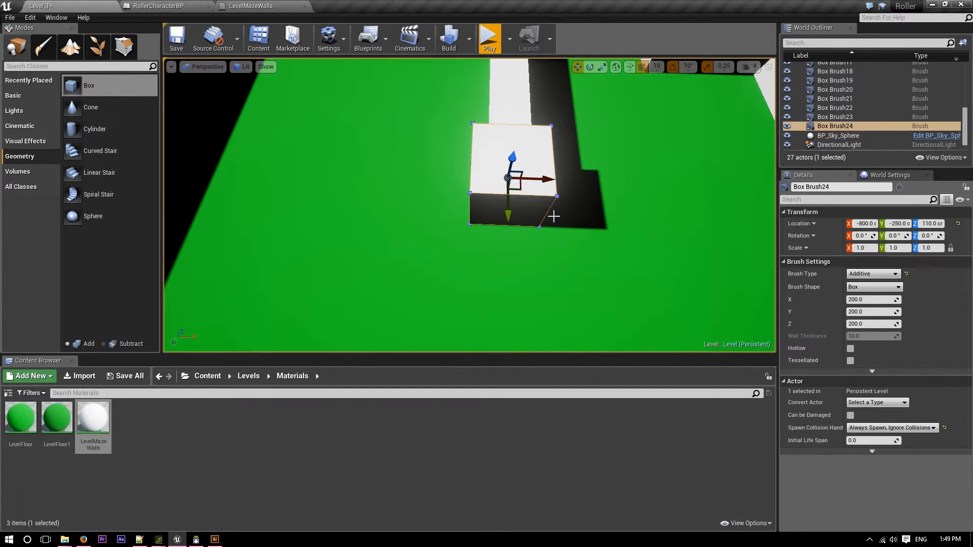
Switch to the Maze_simple.svg reference drawing in Illustrator and move its window aside to compare the level with the maze layout.
{"action": "right_click_drag", "start_coordinate": [445, 254], "coordinate": [378, 250]}
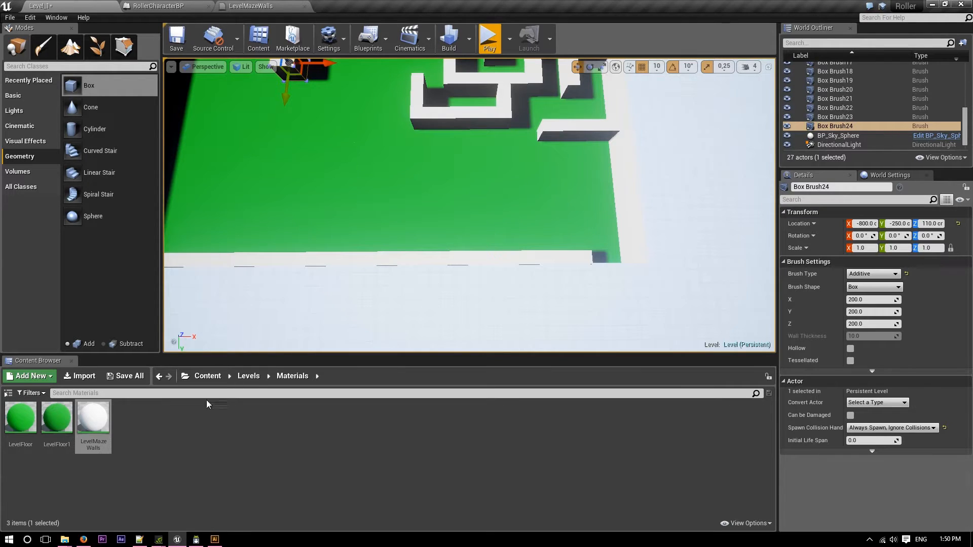
{"action": "right_click_drag", "start_coordinate": [341, 116], "coordinate": [202, 158]}
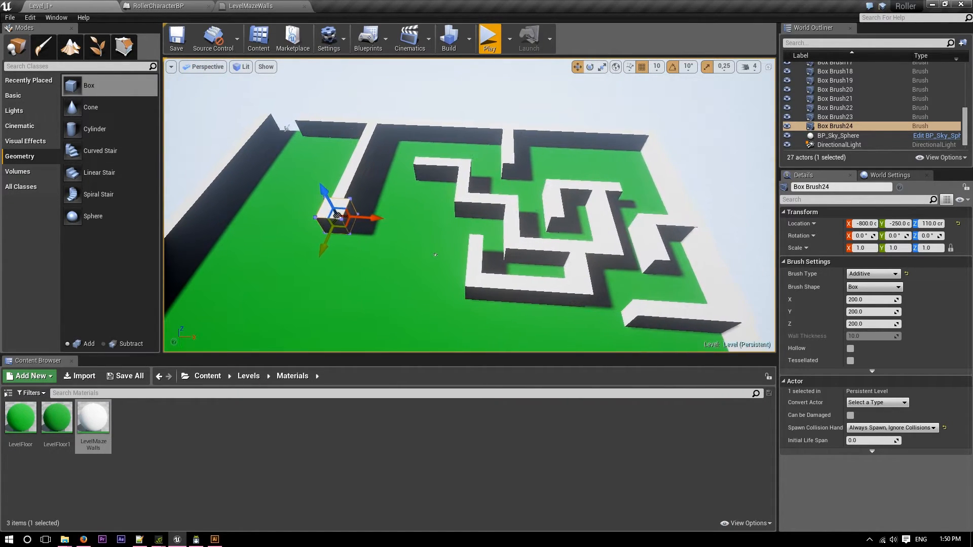
{"action": "key", "text": "alt+Tab"}
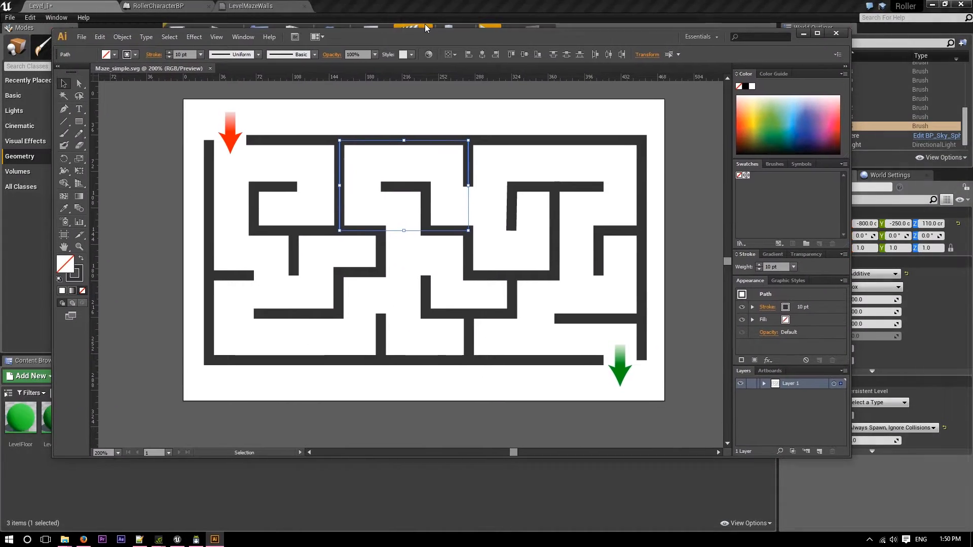
{"action": "left_click_drag", "start_coordinate": [420, 39], "coordinate": [0, 63]}
Select the long outer wall on the exit side together with its exit cutout and move both inward along Y, closer to the inner walls.
{"action": "right_click_drag", "start_coordinate": [573, 283], "coordinate": [571, 320]}
{"action": "key", "text": "s"}
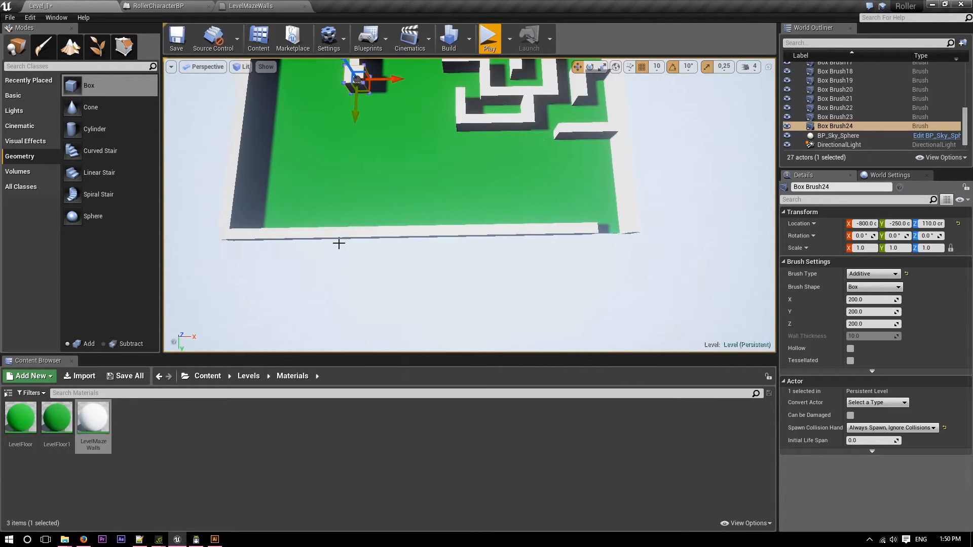
{"action": "left_click", "coordinate": [338, 235]}
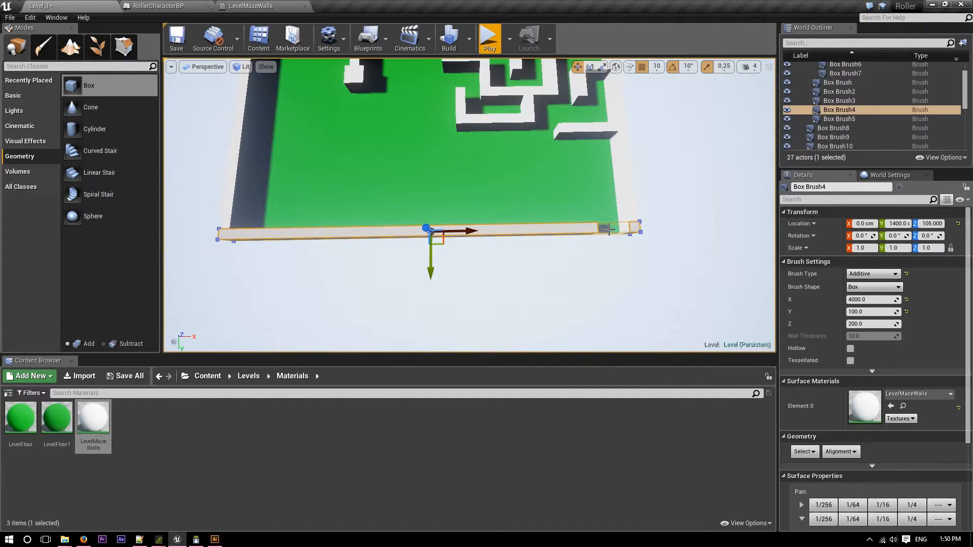
{"action": "left_click", "coordinate": [609, 230], "text": "ctrl"}
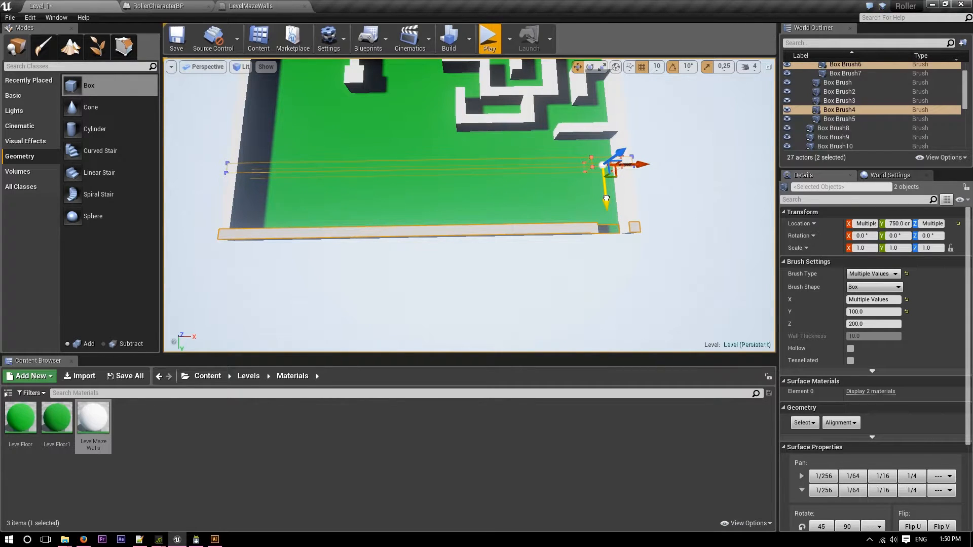
{"action": "left_click_drag", "start_coordinate": [606, 198], "coordinate": [606, 198]}
{"action": "right_click_drag", "start_coordinate": [606, 198], "coordinate": [608, 230]}
Duplicate the short 300-long wall near the exit side, place the copy at X 680, Y 520 cm below the U-shaped wall, and set its Y size to 400.
{"action": "key", "text": "w"}
{"action": "key", "text": "s"}
{"action": "key", "text": "w"}
{"action": "left_click", "coordinate": [629, 128]}
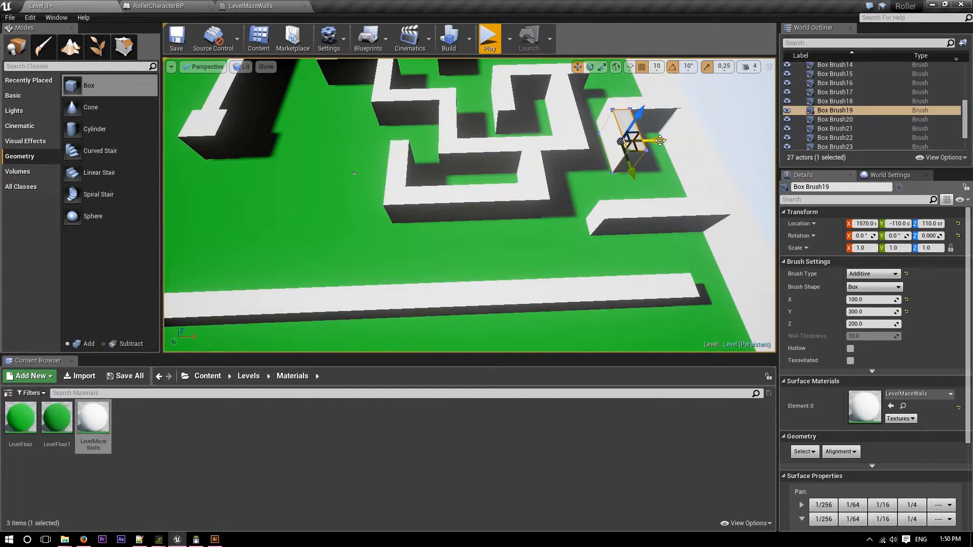
{"action": "left_click_drag", "start_coordinate": [660, 140], "coordinate": [529, 143], "text": "alt"}
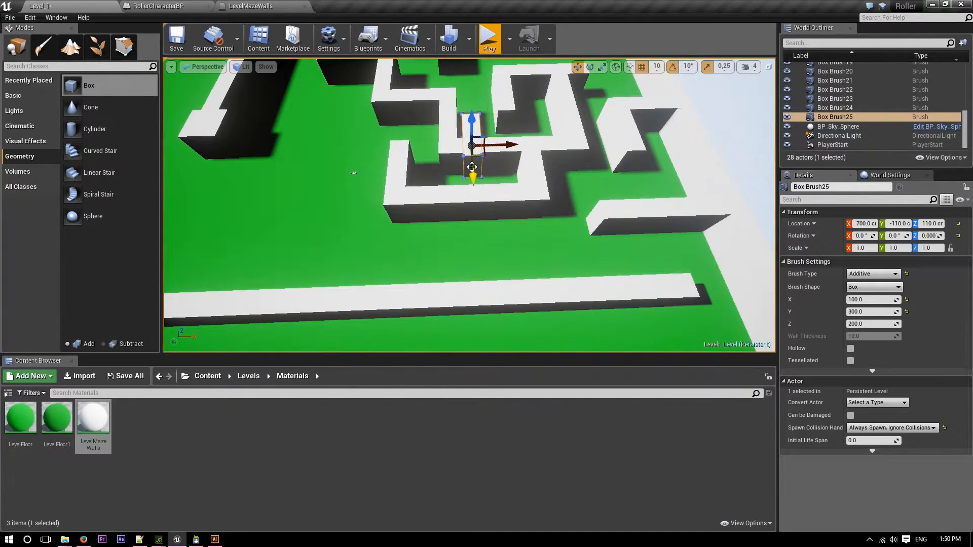
{"action": "left_click_drag", "start_coordinate": [466, 273], "coordinate": [466, 272]}
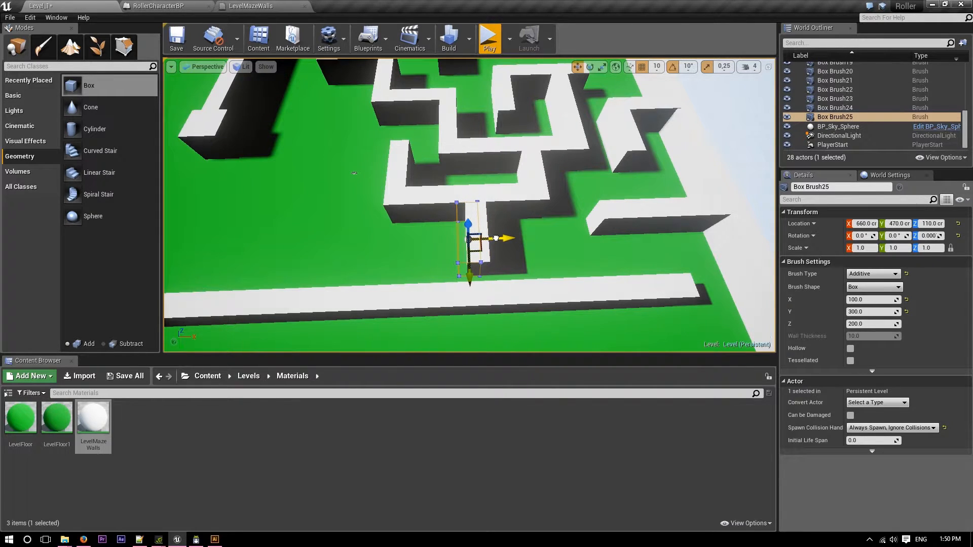
{"action": "left_click_drag", "start_coordinate": [499, 237], "coordinate": [500, 238]}
{"action": "mouse_move", "coordinate": [500, 237]}
{"action": "right_mouse_down"}
{"action": "mouse_move", "coordinate": [640, 237]}
{"action": "mouse_move", "coordinate": [637, 228]}
{"action": "mouse_move", "coordinate": [496, 251]}
{"action": "right_mouse_up"}
{"action": "key", "text": "d"}
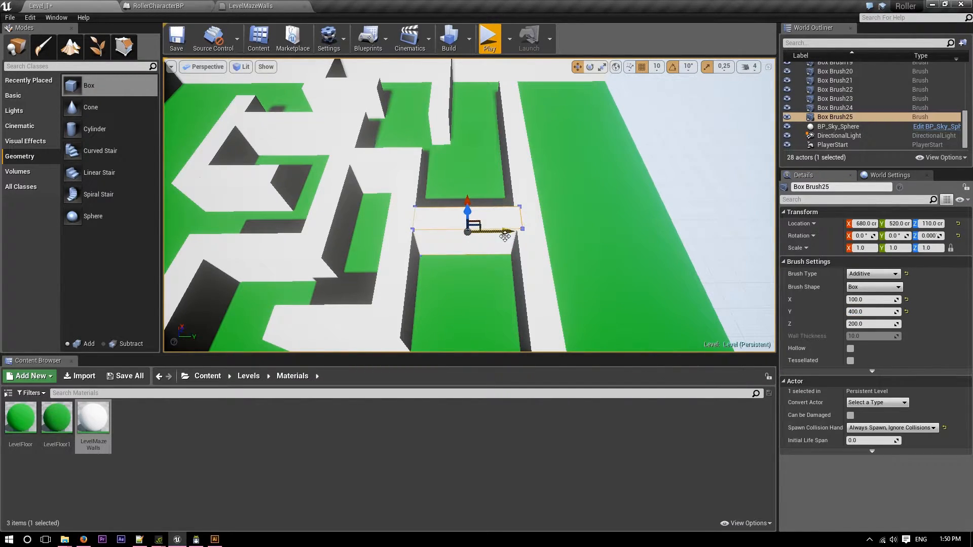
Reposition the long exit-side outer wall and its exit cutout at Y 770 cm, against the connecting wall.
{"action": "left_click", "coordinate": [534, 196]}
{"action": "right_click_drag", "start_coordinate": [534, 197], "coordinate": [534, 155]}
{"action": "left_click", "coordinate": [503, 192], "text": "ctrl"}
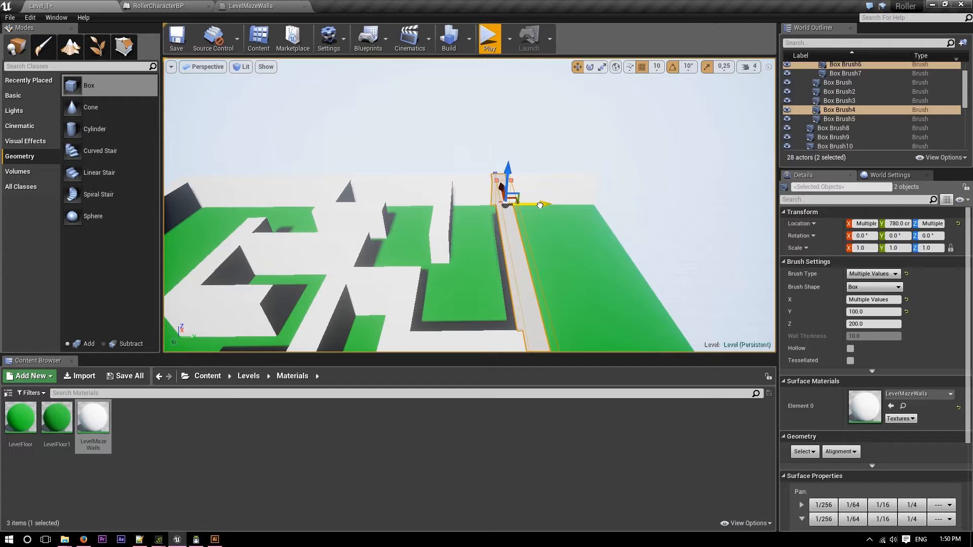
{"action": "left_click_drag", "start_coordinate": [539, 206], "coordinate": [540, 205]}
{"action": "mouse_move", "coordinate": [540, 206]}
{"action": "right_mouse_down"}
{"action": "mouse_move", "coordinate": [464, 248]}
{"action": "mouse_move", "coordinate": [390, 228]}
{"action": "right_mouse_up"}
Turn the block at the end of the long inner wall into a square by setting its X and Y sizes to 500.
{"action": "key", "text": "s"}
{"action": "key", "text": "w"}
{"action": "mouse_move", "coordinate": [478, 254]}
{"action": "right_mouse_down"}
{"action": "mouse_move", "coordinate": [488, 258]}
{"action": "mouse_move", "coordinate": [482, 266]}
{"action": "mouse_move", "coordinate": [463, 267]}
{"action": "right_mouse_up"}
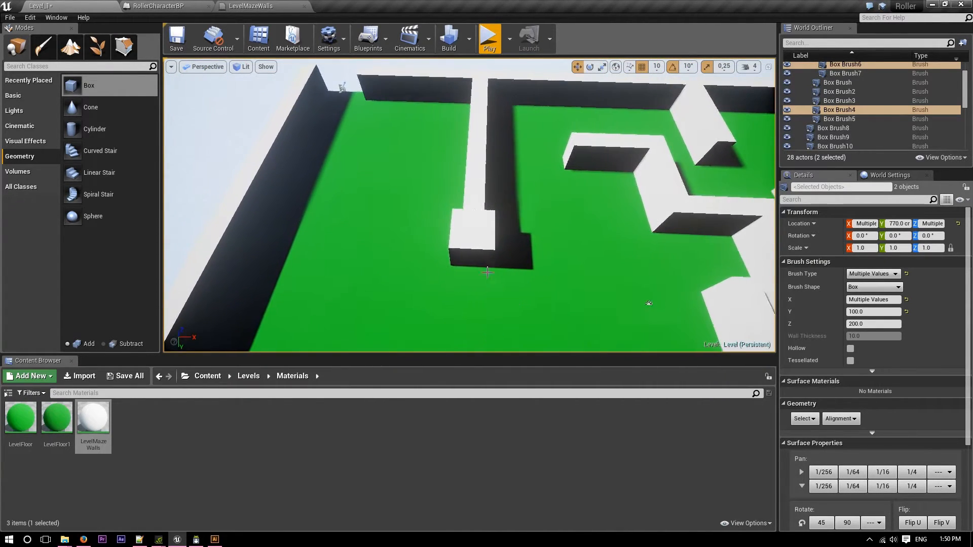
{"action": "left_click", "coordinate": [478, 254]}
{"action": "mouse_move", "coordinate": [870, 310]}
{"action": "left_mouse_down"}
{"action": "mouse_move", "coordinate": [884, 310]}
{"action": "mouse_move", "coordinate": [865, 314]}
{"action": "left_mouse_up"}
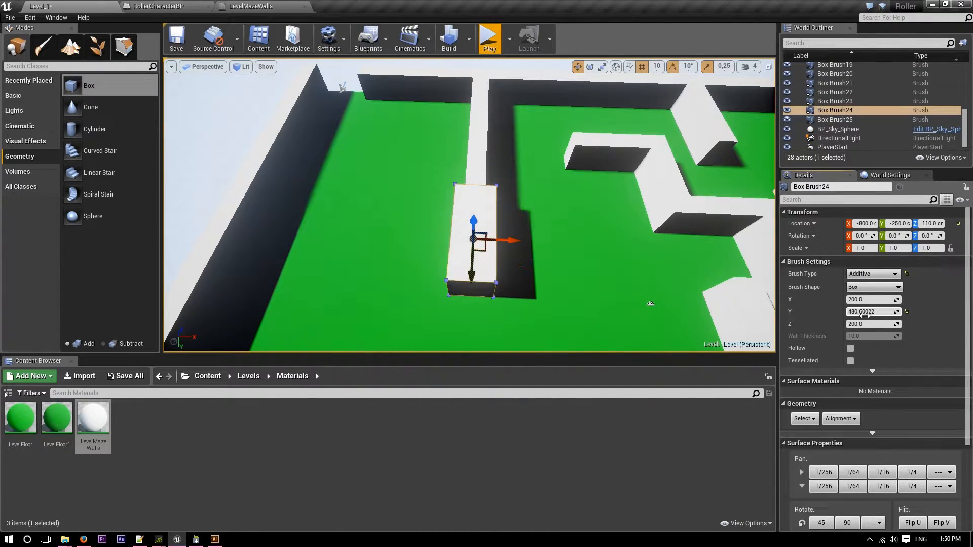
{"action": "left_click", "coordinate": [861, 312]}
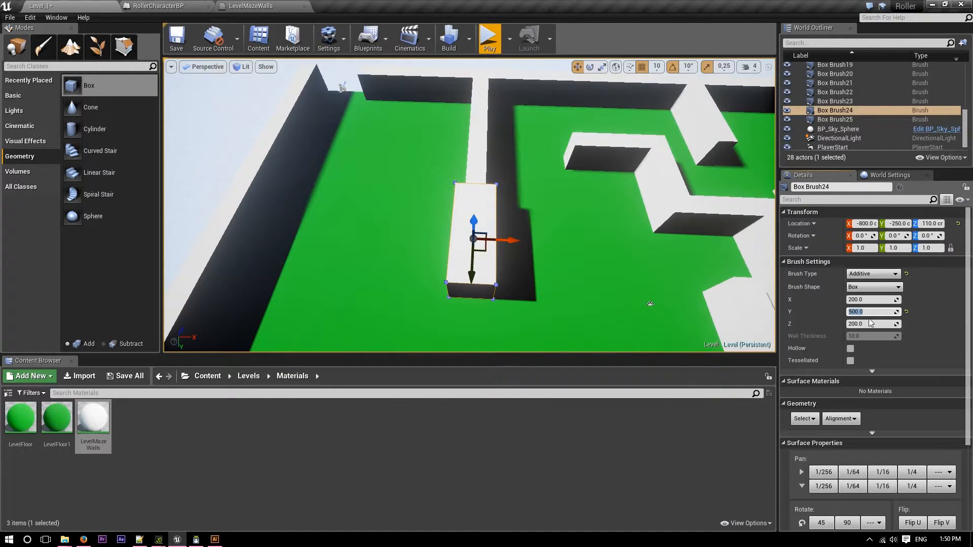
{"action": "left_click", "coordinate": [858, 300]}
{"action": "type", "text": "50"}
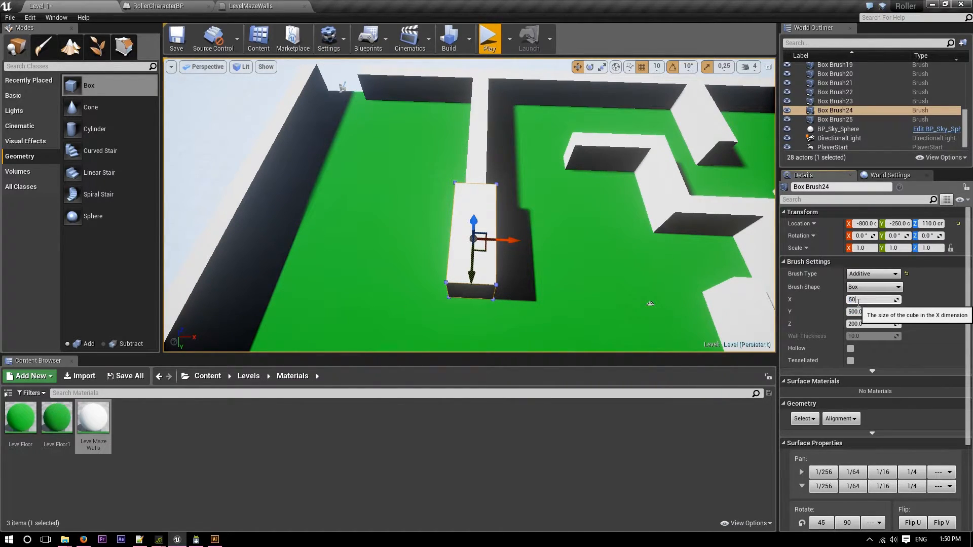
{"action": "type", "text": "0"}
{"action": "key", "text": "Return"}
Move the 500 by 500 block along Y to -100 cm so its edge meets the end of the thin inner wall.
{"action": "right_click_drag", "start_coordinate": [720, 284], "coordinate": [831, 320]}
{"action": "mouse_move", "coordinate": [541, 209]}
{"action": "right_mouse_down"}
{"action": "mouse_move", "coordinate": [608, 223]}
{"action": "mouse_move", "coordinate": [601, 200]}
{"action": "mouse_move", "coordinate": [554, 209]}
{"action": "right_mouse_up"}
{"action": "left_click_drag", "start_coordinate": [533, 188], "coordinate": [568, 189]}
{"action": "key", "text": "f"}
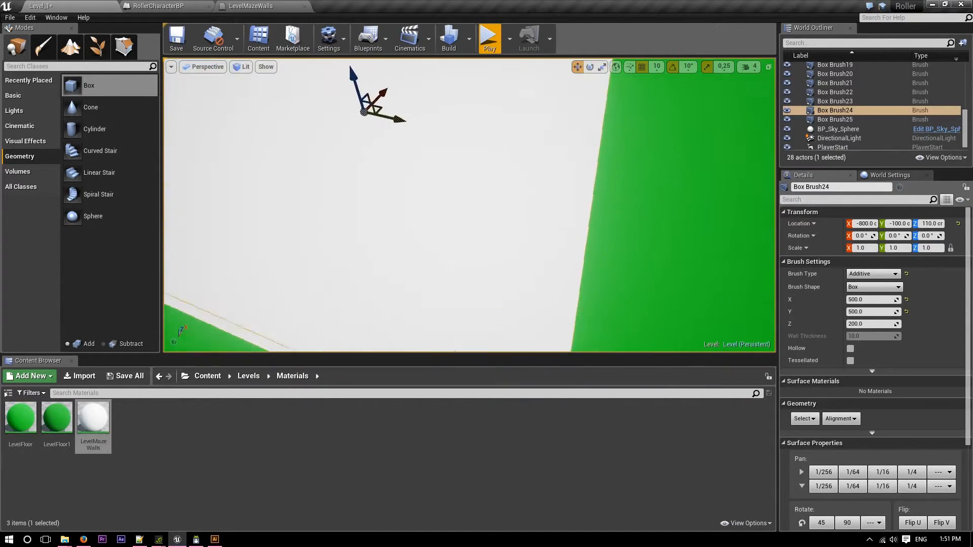
{"action": "mouse_move", "coordinate": [569, 189]}
{"action": "right_mouse_down"}
{"action": "mouse_move", "coordinate": [563, 208]}
{"action": "mouse_move", "coordinate": [578, 217]}
{"action": "mouse_move", "coordinate": [569, 213]}
{"action": "right_mouse_up"}
{"action": "mouse_move", "coordinate": [623, 202]}
{"action": "right_mouse_down"}
{"action": "mouse_move", "coordinate": [615, 195]}
{"action": "mouse_move", "coordinate": [629, 192]}
{"action": "mouse_move", "coordinate": [623, 201]}
{"action": "right_mouse_up"}
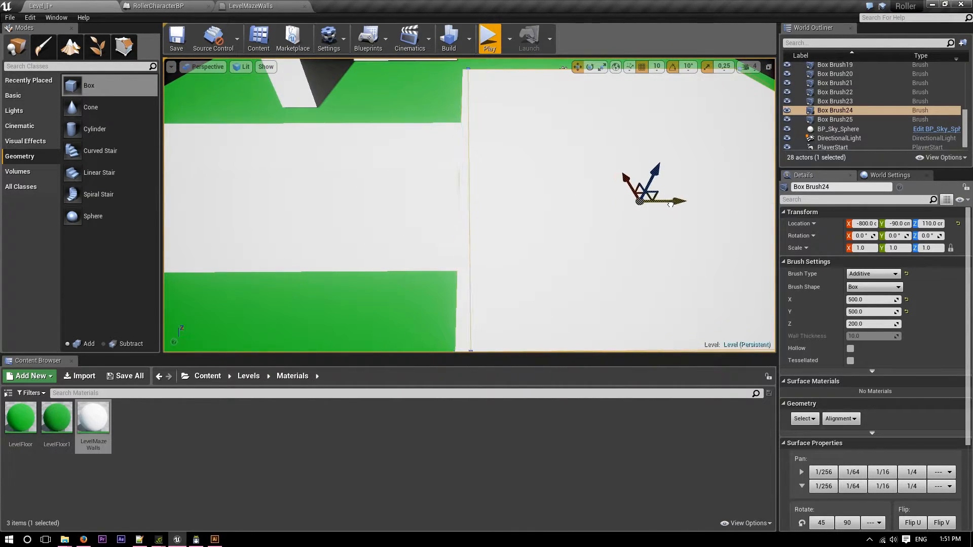
{"action": "mouse_move", "coordinate": [612, 220]}
{"action": "right_mouse_down"}
{"action": "mouse_move", "coordinate": [593, 212]}
{"action": "mouse_move", "coordinate": [552, 248]}
{"action": "mouse_move", "coordinate": [560, 251]}
{"action": "mouse_move", "coordinate": [613, 201]}
{"action": "mouse_move", "coordinate": [626, 211]}
{"action": "mouse_move", "coordinate": [527, 216]}
{"action": "mouse_move", "coordinate": [552, 215]}
{"action": "right_mouse_up"}
{"action": "key", "text": "shift+s"}
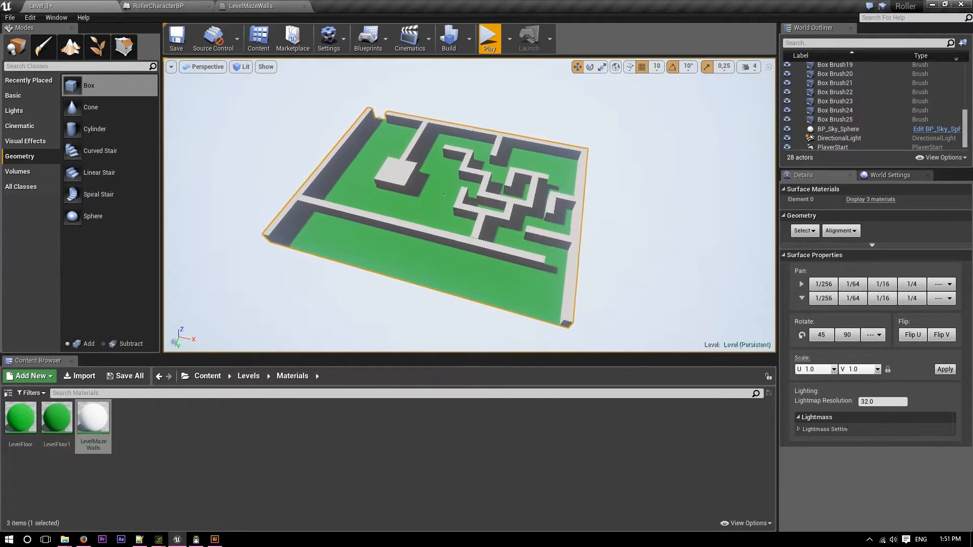
Lower the 400-long connecting wall between the U-shaped wall and the long exit-side wall to Z 105 cm.
{"action": "key", "text": "w"}
{"action": "right_click_drag", "start_coordinate": [552, 216], "coordinate": [613, 243]}
{"action": "key", "text": "s"}
{"action": "key", "text": "s"}
{"action": "key", "text": "w"}
{"action": "right_click_drag", "start_coordinate": [725, 254], "coordinate": [726, 255]}
{"action": "left_click", "coordinate": [594, 232]}
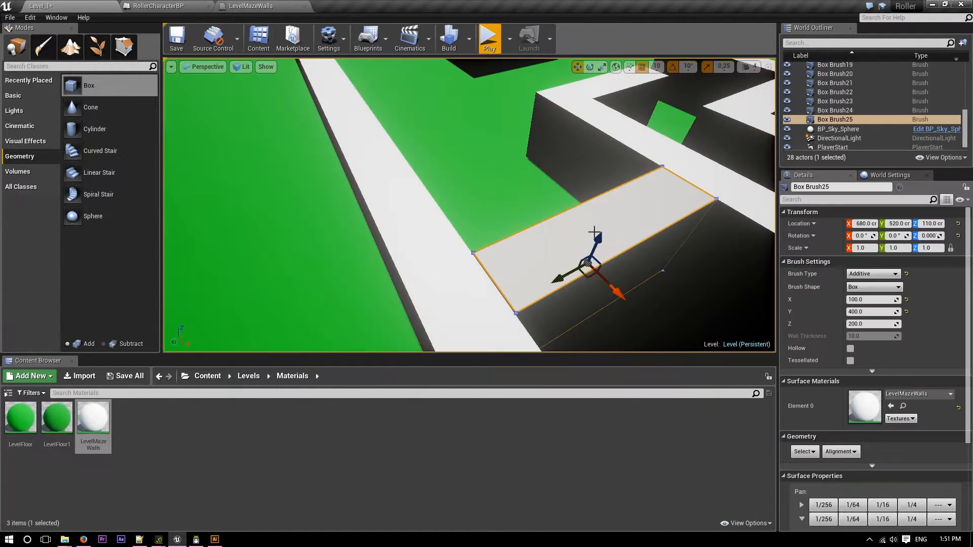
{"action": "mouse_move", "coordinate": [593, 248]}
{"action": "left_mouse_down"}
{"action": "mouse_move", "coordinate": [608, 174]}
{"action": "mouse_move", "coordinate": [603, 189]}
{"action": "left_mouse_up"}
{"action": "right_click_drag", "start_coordinate": [605, 196], "coordinate": [609, 197]}
{"action": "key", "text": "s"}
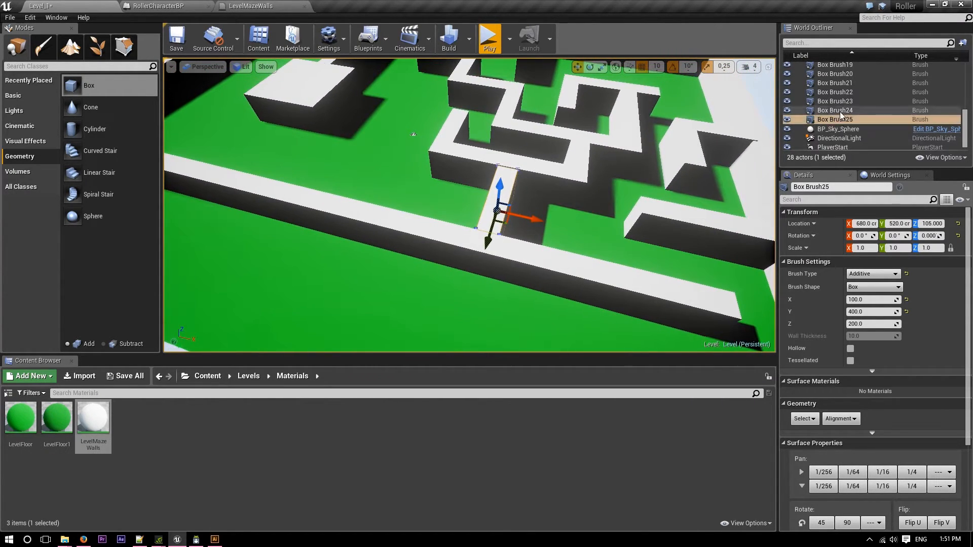
Select the inner wall brushes Box Brush8 through Box Brush25 and move them into the MazeWalls folder.
{"action": "left_click", "coordinate": [840, 112]}
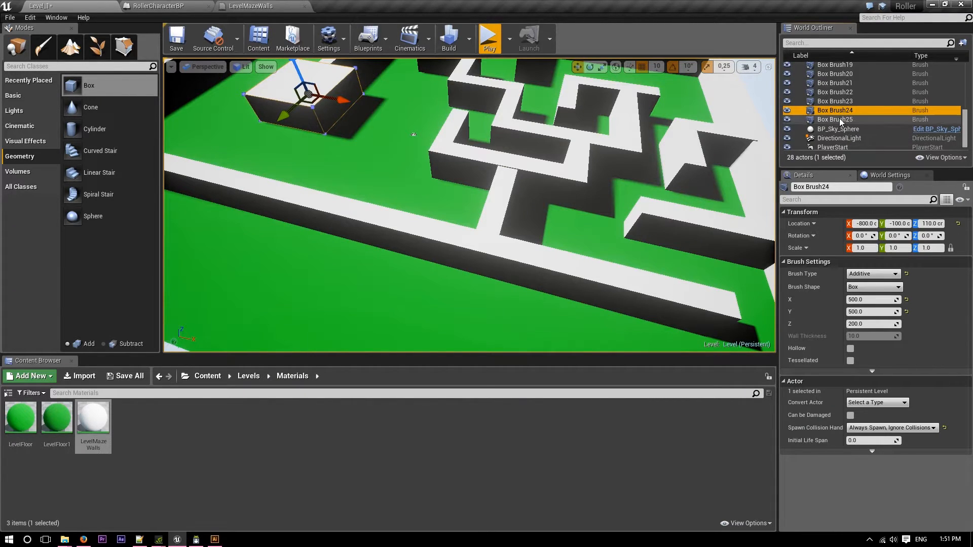
{"action": "left_click", "coordinate": [839, 120]}
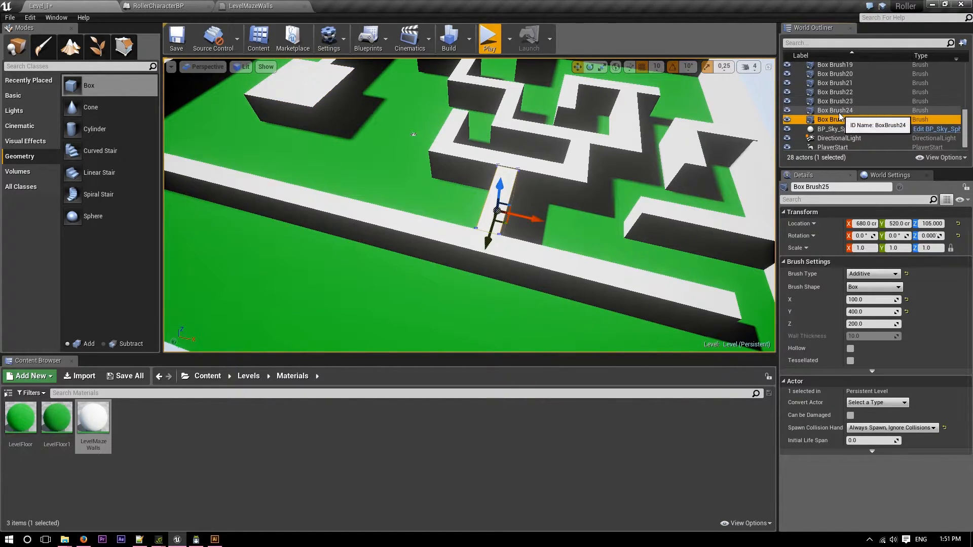
{"action": "scroll", "coordinate": [839, 116], "scroll_direction": "up", "scroll_amount": 5}
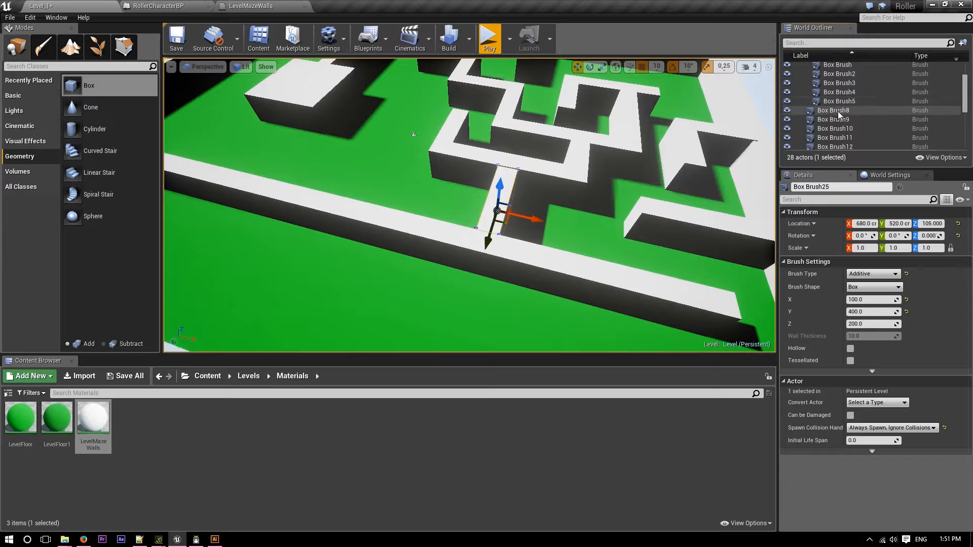
{"action": "left_click", "coordinate": [840, 111], "text": "shift"}
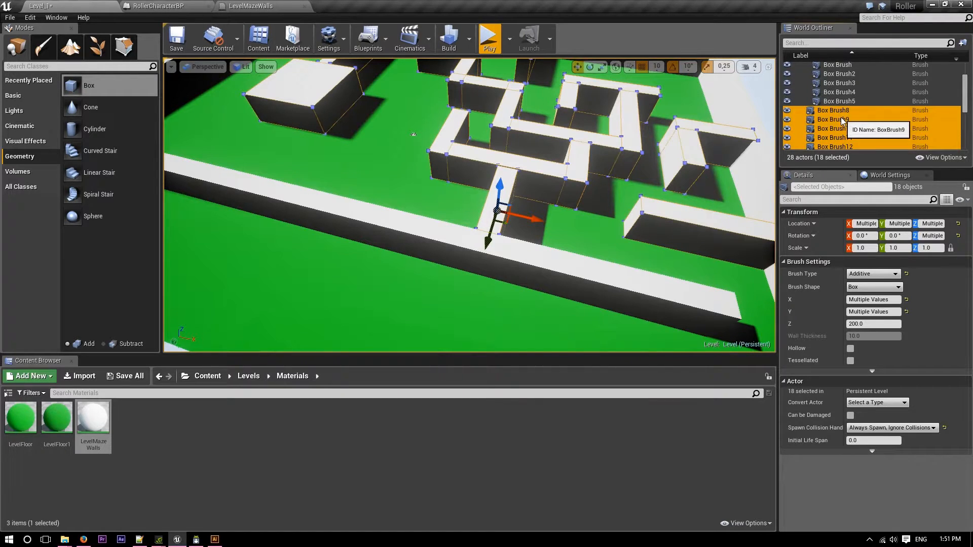
{"action": "scroll", "coordinate": [841, 120], "scroll_direction": "up", "scroll_amount": 2}
{"action": "scroll", "coordinate": [841, 120], "scroll_direction": "down", "scroll_amount": 2}
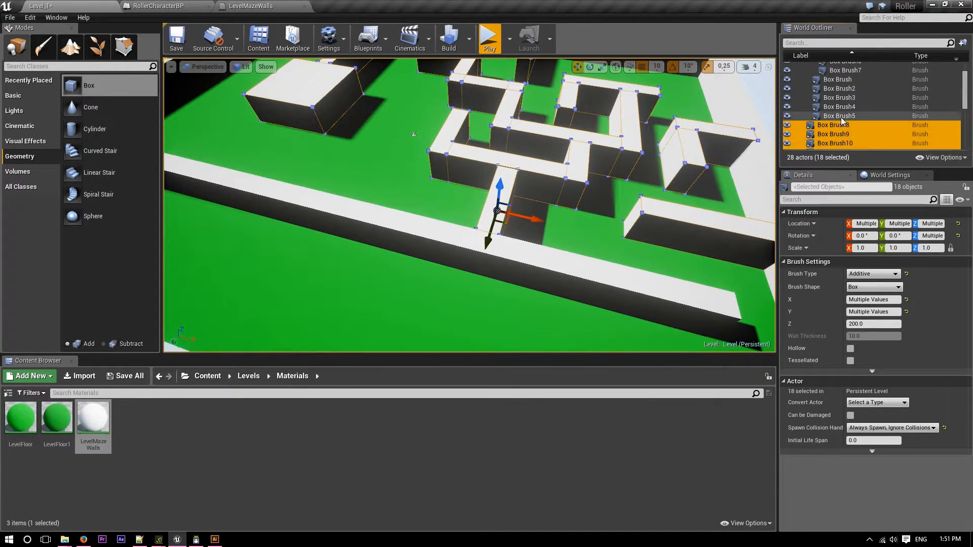
{"action": "mouse_move", "coordinate": [841, 128]}
{"action": "left_mouse_down"}
{"action": "mouse_move", "coordinate": [842, 50]}
{"action": "mouse_move", "coordinate": [862, 109]}
{"action": "mouse_move", "coordinate": [861, 100]}
{"action": "mouse_move", "coordinate": [825, 71]}
{"action": "left_mouse_up"}
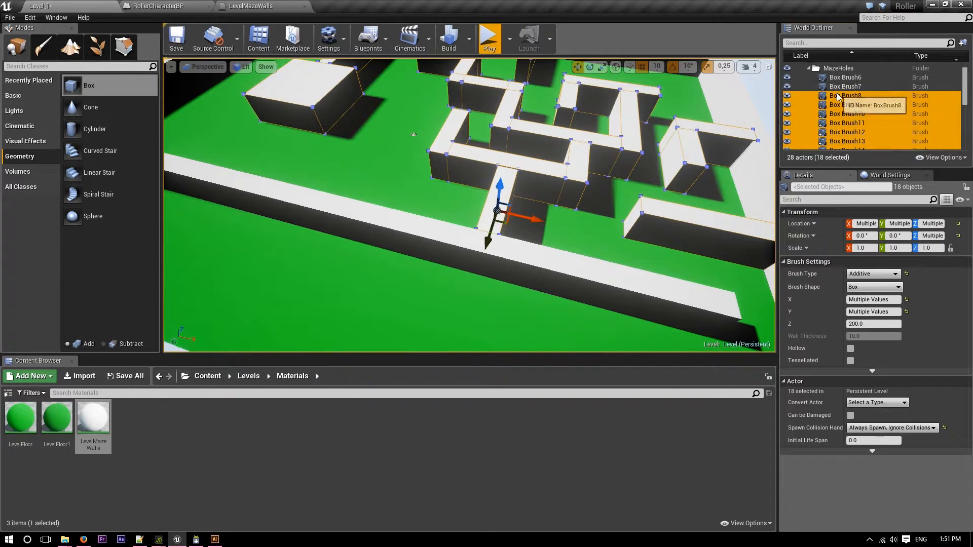
{"action": "mouse_move", "coordinate": [837, 98]}
{"action": "left_mouse_down"}
{"action": "mouse_move", "coordinate": [847, 87]}
{"action": "mouse_move", "coordinate": [837, 77]}
{"action": "left_mouse_up"}
Try raising the floor and all wall brushes, Box Brush through Box Brush25, together along Z, and undo the move.
{"action": "left_click", "coordinate": [849, 112]}
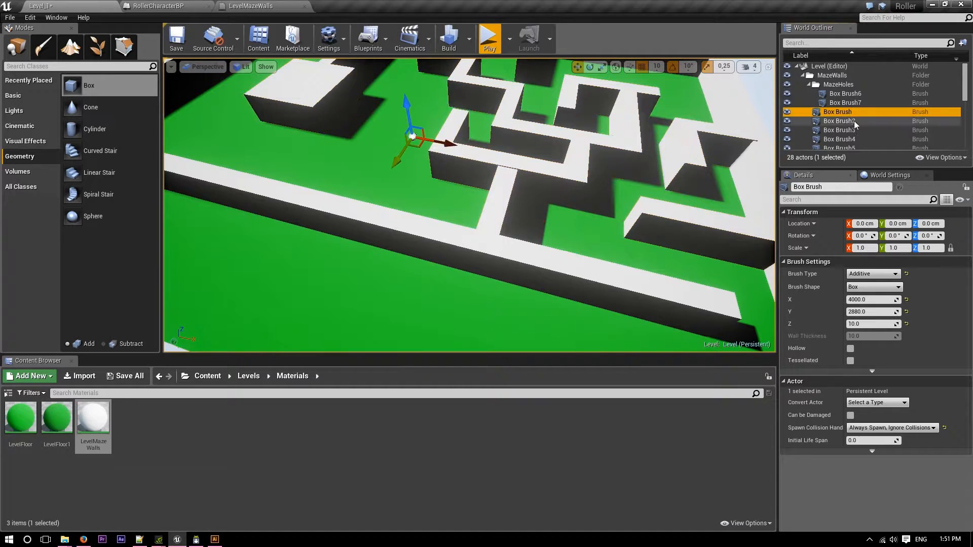
{"action": "scroll", "coordinate": [877, 136], "scroll_direction": "down", "scroll_amount": 4}
{"action": "scroll", "coordinate": [876, 131], "scroll_direction": "down", "scroll_amount": 5}
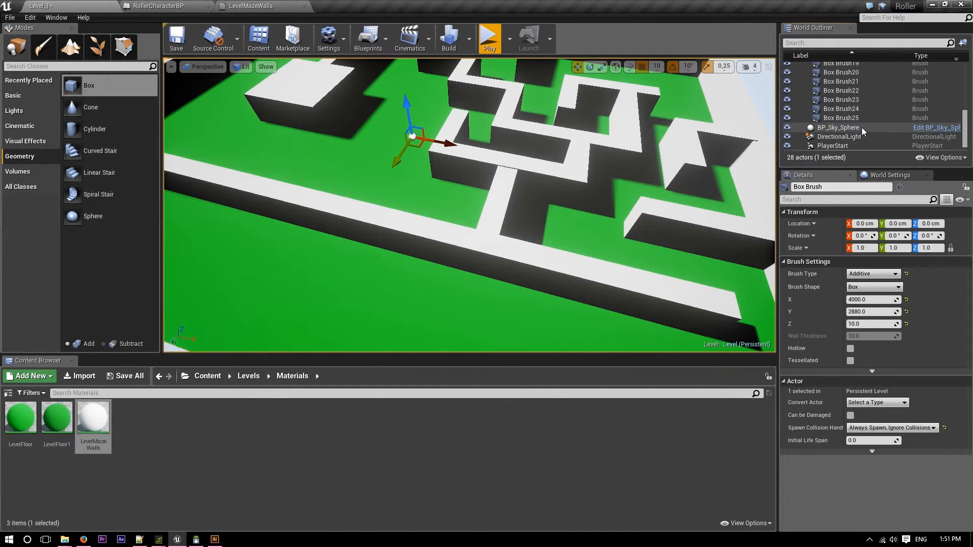
{"action": "left_click", "coordinate": [864, 118], "text": "shift"}
{"action": "left_click_drag", "start_coordinate": [404, 106], "coordinate": [409, 88]}
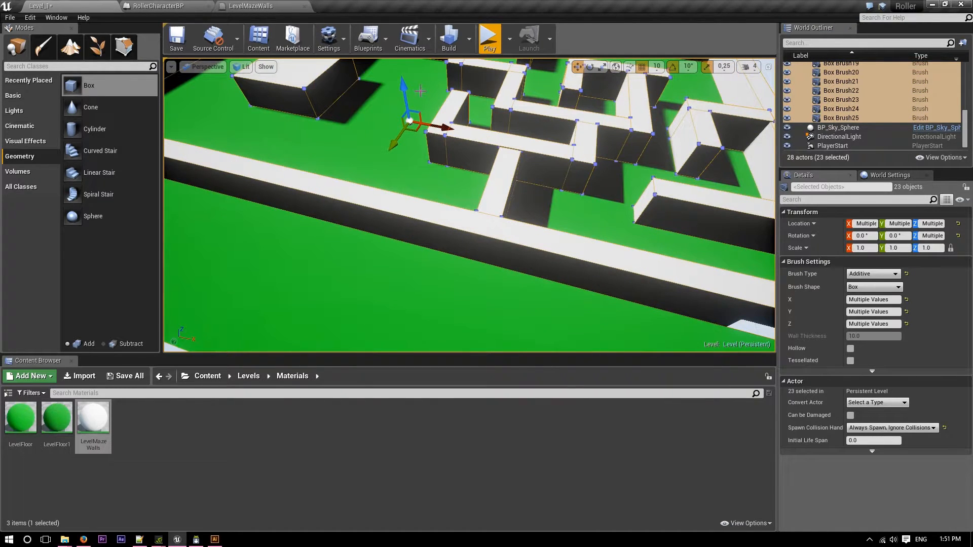
{"action": "right_click_drag", "start_coordinate": [400, 163], "coordinate": [362, 225]}
{"action": "key", "text": "w"}
{"action": "key", "text": "ctrl+z"}
{"action": "key", "text": "ctrl+z"}
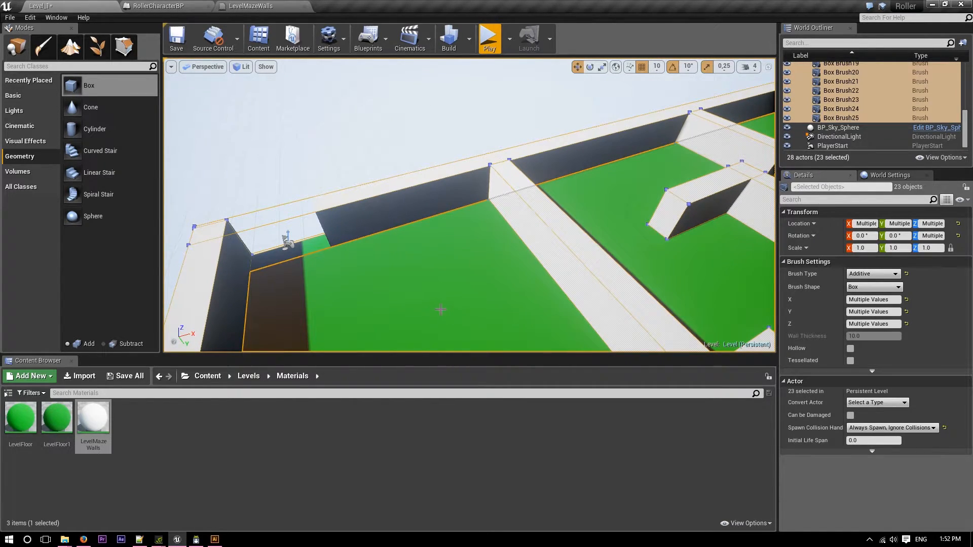
Select and frame Box Brush, and hide and show it again to check that it is the floor.
{"action": "scroll", "coordinate": [855, 120], "scroll_direction": "up", "scroll_amount": 6}
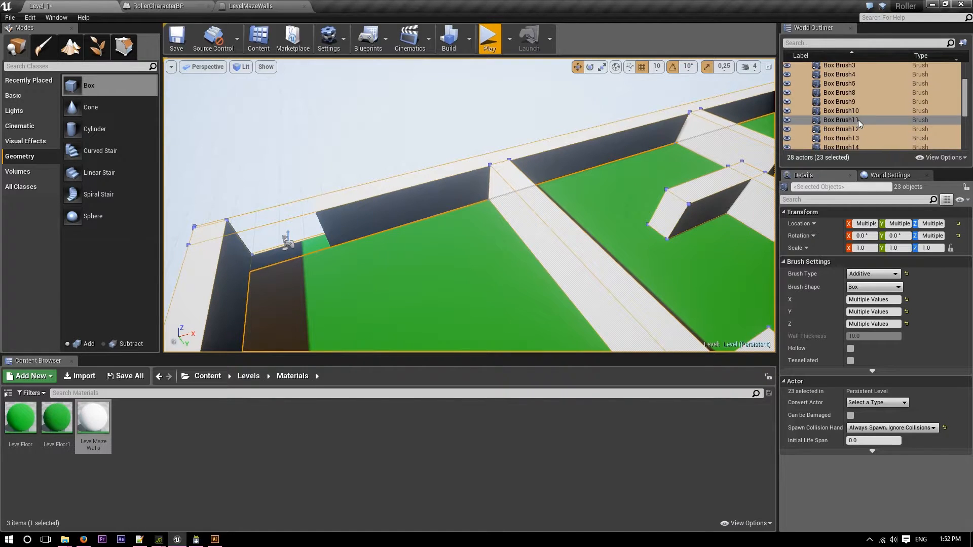
{"action": "scroll", "coordinate": [859, 120], "scroll_direction": "up", "scroll_amount": 1}
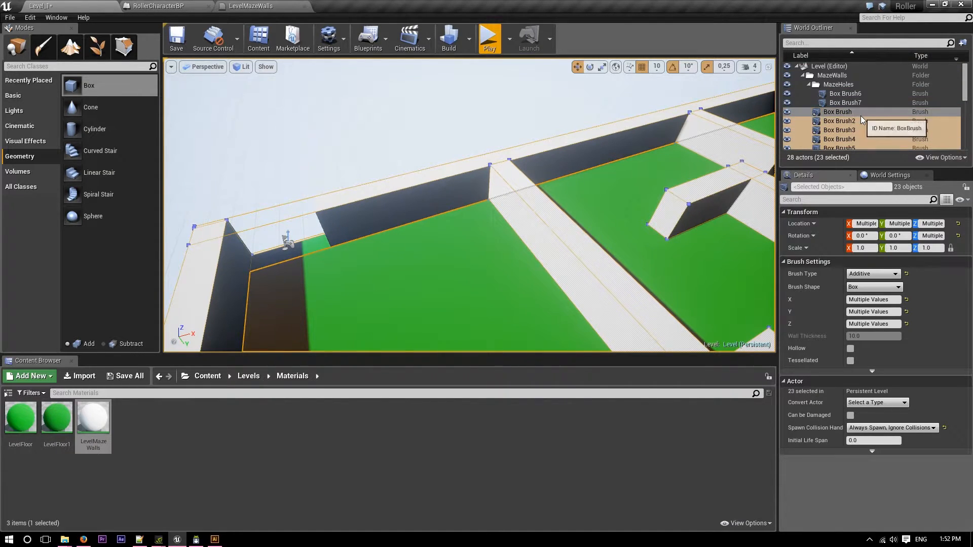
{"action": "left_click", "coordinate": [860, 116]}
{"action": "key", "text": "f"}
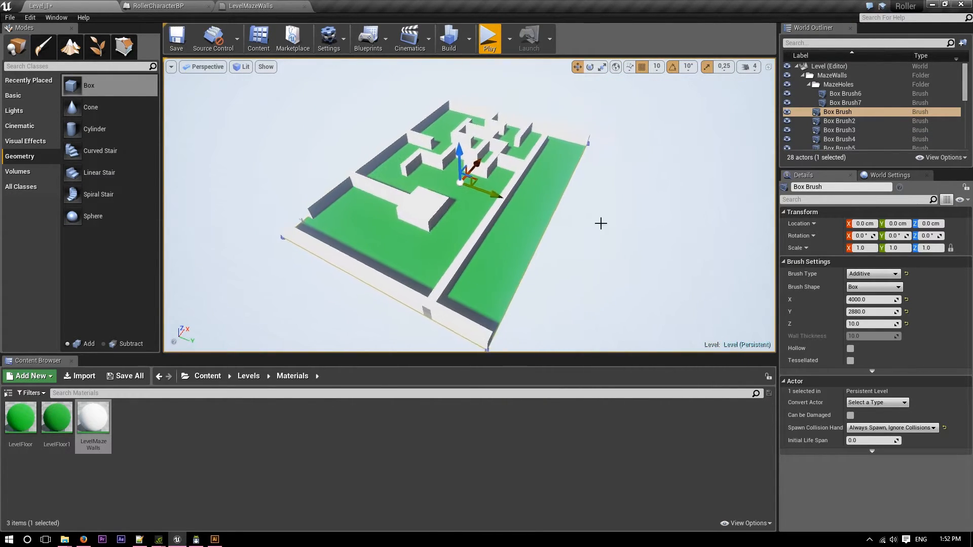
{"action": "left_click", "coordinate": [786, 112]}
{"action": "left_click", "coordinate": [786, 111]}
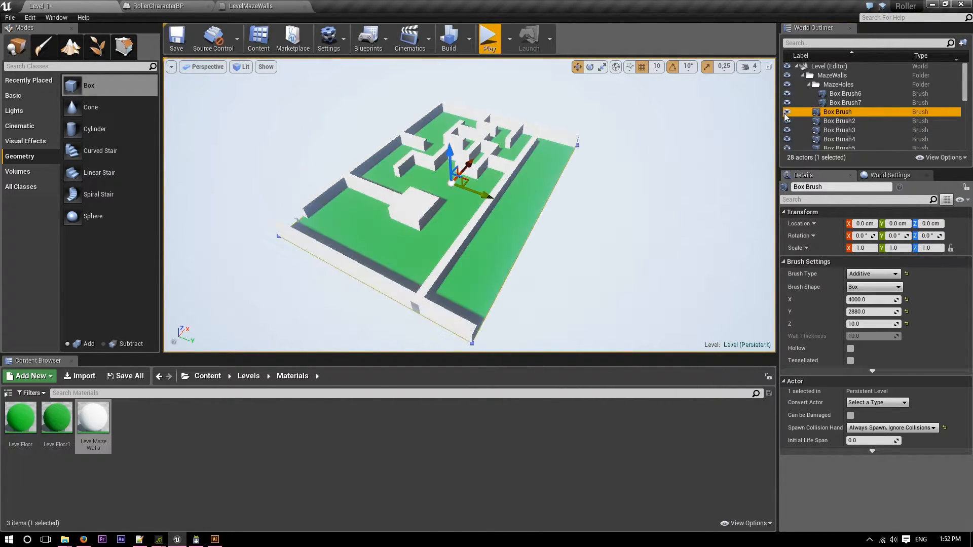
Try raising only the wall brushes, Box Brush2 through Box Brush25, above the floor, and undo the move.
{"action": "left_click", "coordinate": [823, 121]}
{"action": "scroll", "coordinate": [841, 128], "scroll_direction": "down", "scroll_amount": 7}
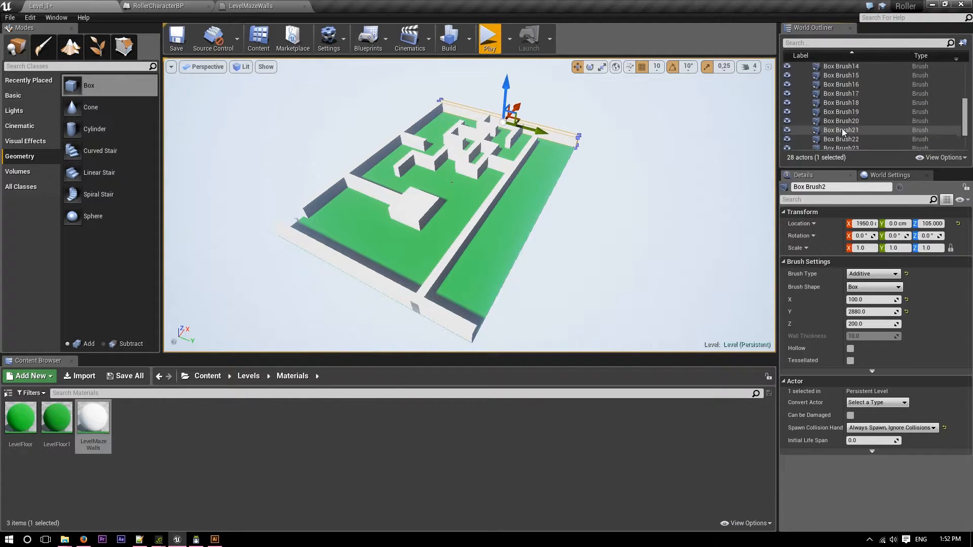
{"action": "left_click", "coordinate": [843, 134], "text": "shift"}
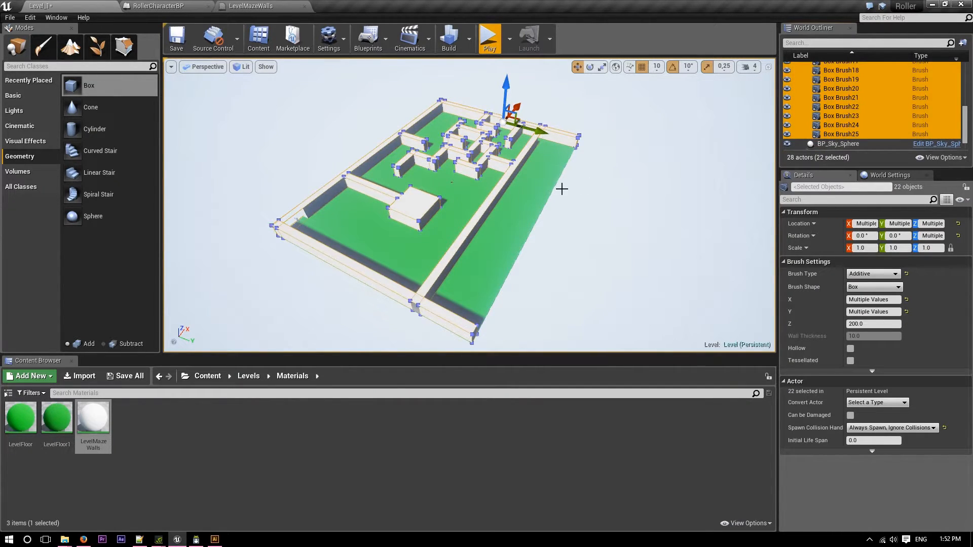
{"action": "left_click", "coordinate": [509, 87]}
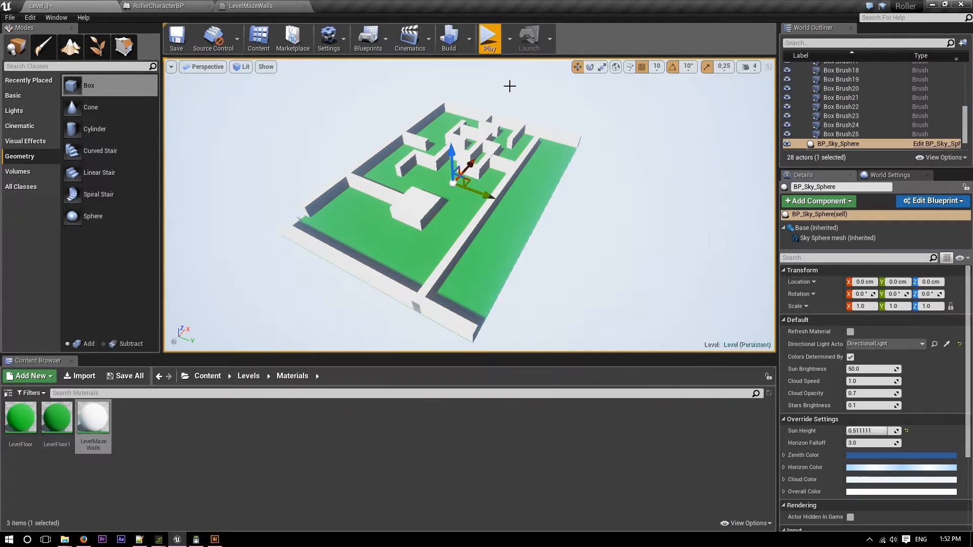
{"action": "left_click", "coordinate": [851, 134]}
{"action": "scroll", "coordinate": [855, 130], "scroll_direction": "up", "scroll_amount": 6}
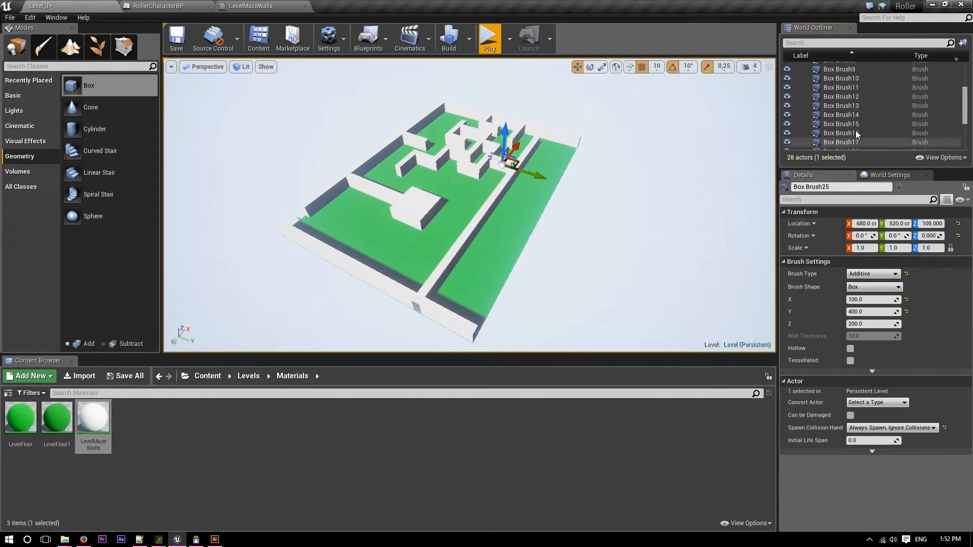
{"action": "left_click", "coordinate": [844, 89], "text": "shift"}
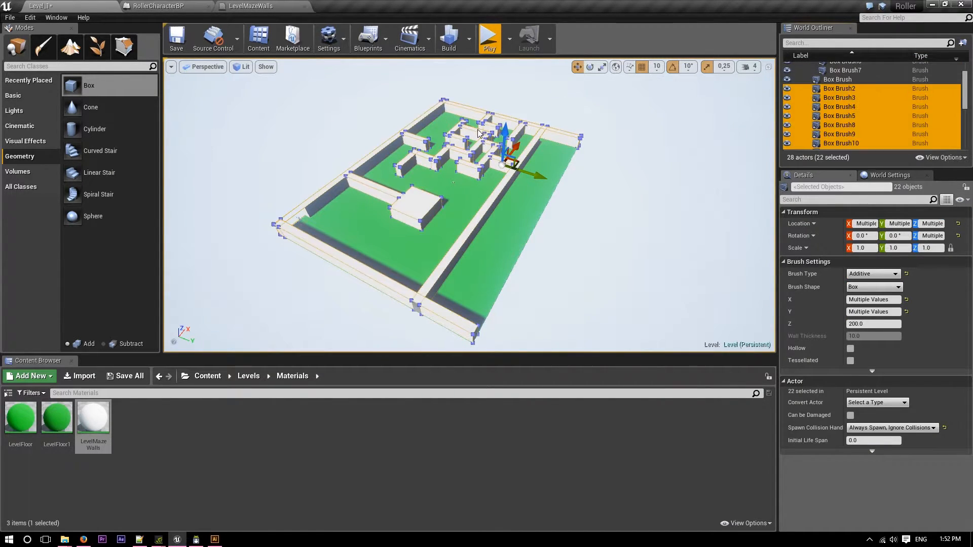
{"action": "left_click_drag", "start_coordinate": [504, 133], "coordinate": [511, 82]}
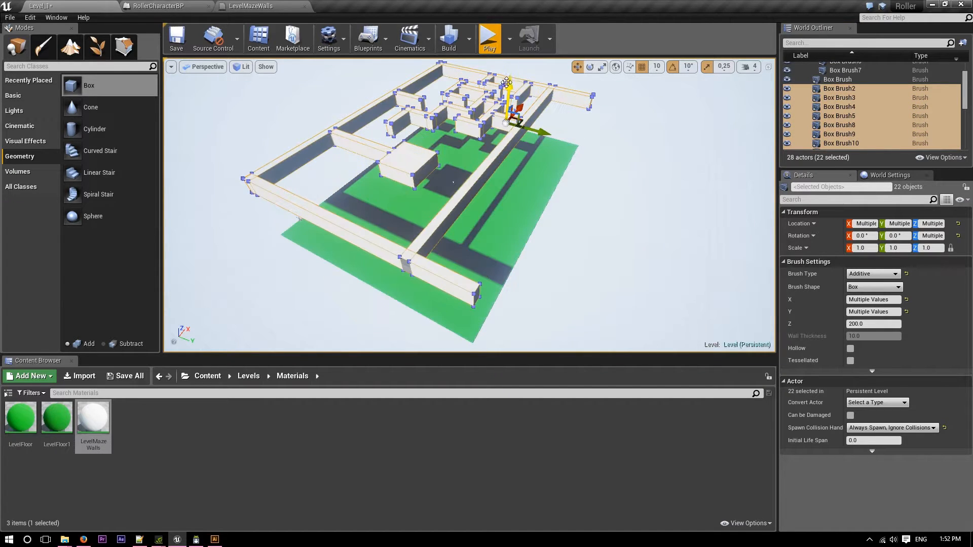
{"action": "key", "text": "ctrl+z"}
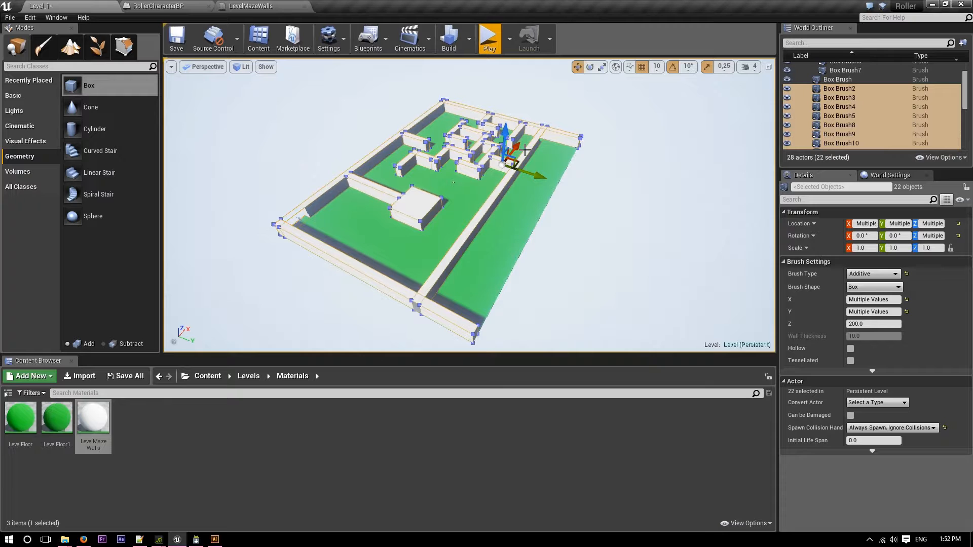
Duplicate the 500-long wall Box Brush10 and place the copy at X -1090, Y -300 cm, along the square block's edge.
{"action": "scroll", "coordinate": [509, 248], "scroll_direction": "up", "scroll_amount": 2}
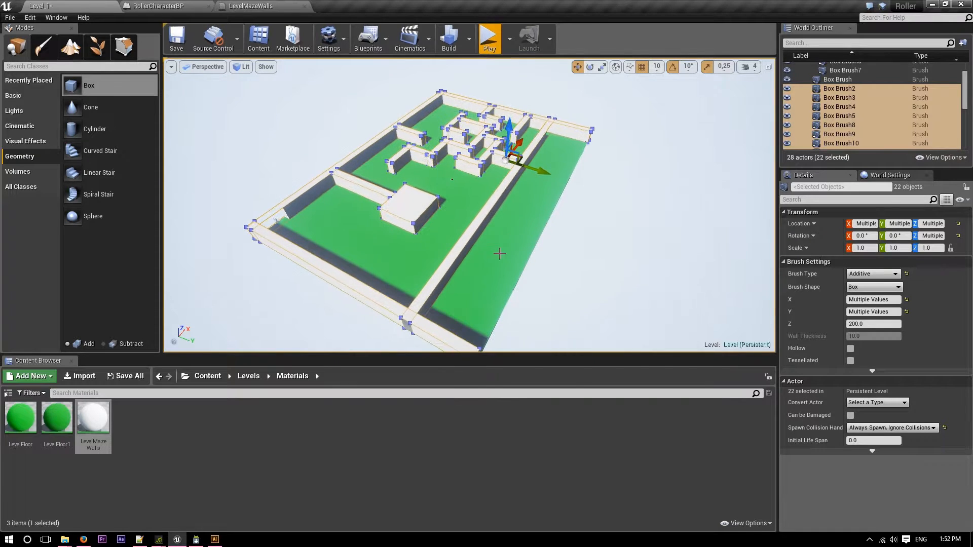
{"action": "right_click_drag", "start_coordinate": [510, 248], "coordinate": [287, 317]}
{"action": "right_click_drag", "start_coordinate": [621, 151], "coordinate": [624, 148]}
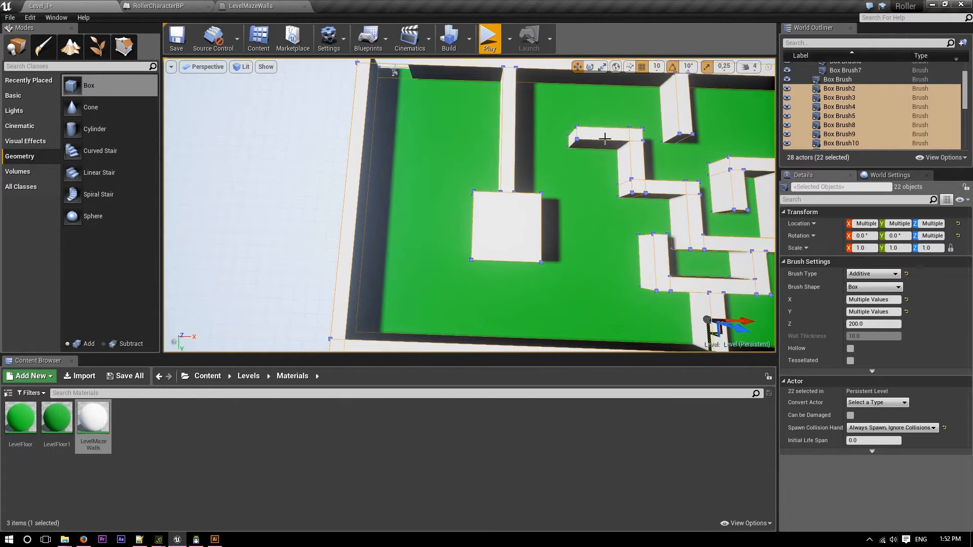
{"action": "left_click", "coordinate": [605, 138]}
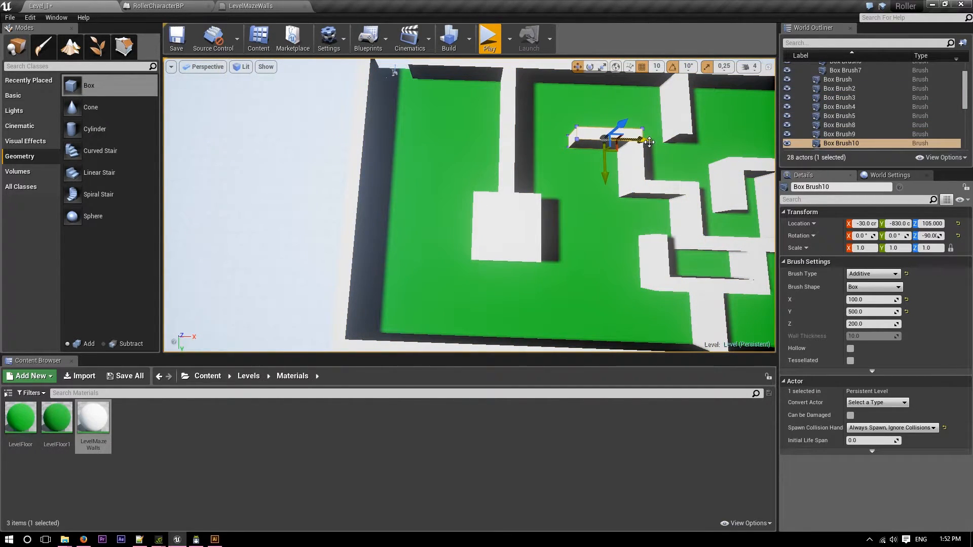
{"action": "mouse_move", "coordinate": [650, 142]}
{"action": "left_mouse_down", "text": "alt"}
{"action": "mouse_move", "coordinate": [494, 155]}
{"action": "mouse_move", "coordinate": [511, 160]}
{"action": "left_mouse_up", "text": "alt"}
{"action": "mouse_move", "coordinate": [510, 160]}
{"action": "right_mouse_down"}
{"action": "mouse_move", "coordinate": [510, 141]}
{"action": "mouse_move", "coordinate": [511, 183]}
{"action": "right_mouse_up"}
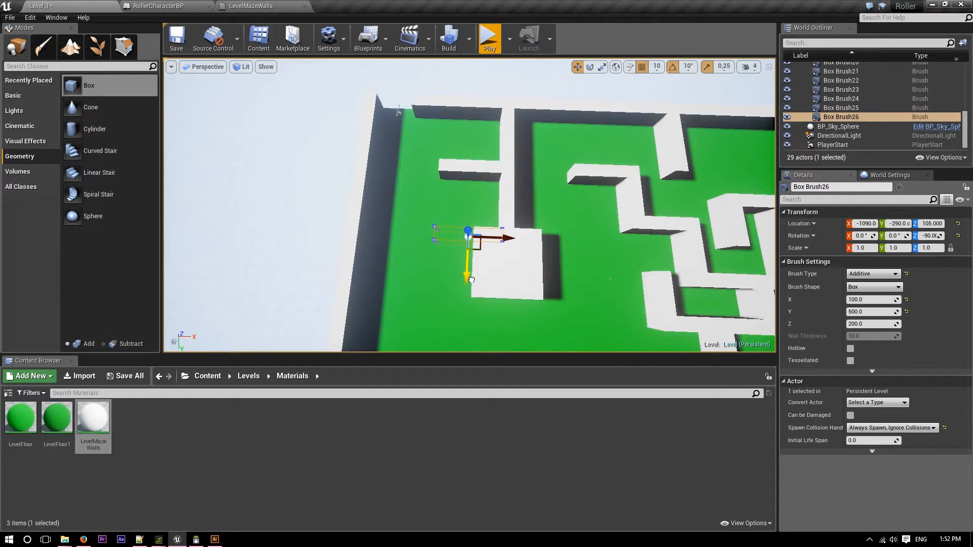
{"action": "left_click_drag", "start_coordinate": [471, 279], "coordinate": [471, 278]}
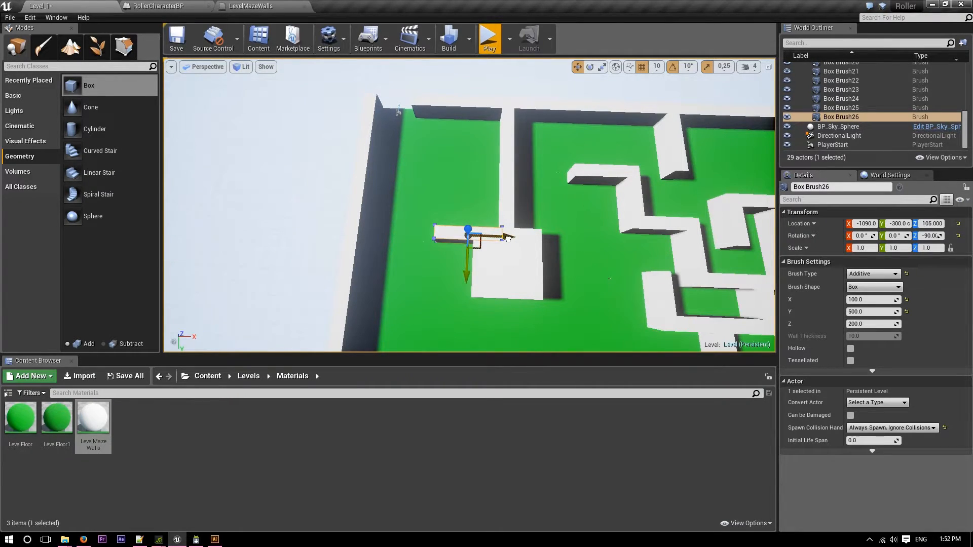
Shift Box Brush26 to X -1100 and duplicate it, placing the copy at X -1310, Y -760 cm.
{"action": "right_click_drag", "start_coordinate": [471, 278], "coordinate": [446, 284]}
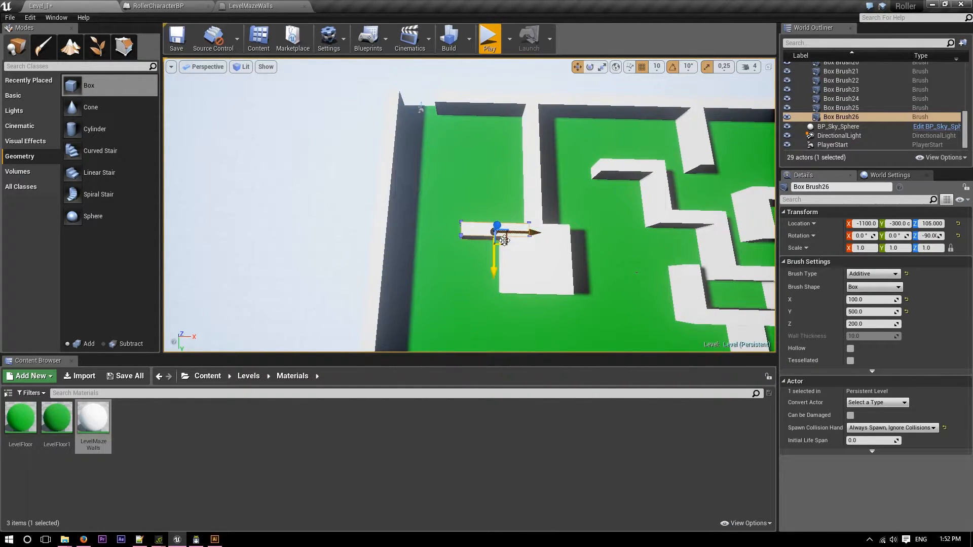
{"action": "left_click_drag", "start_coordinate": [490, 271], "coordinate": [497, 213], "text": "alt"}
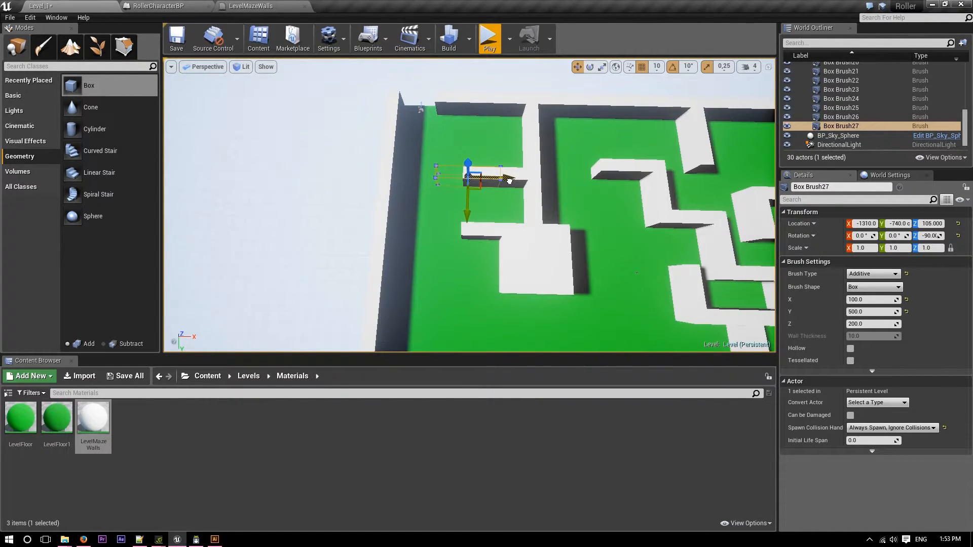
{"action": "left_click_drag", "start_coordinate": [509, 181], "coordinate": [509, 181]}
{"action": "right_click_drag", "start_coordinate": [463, 201], "coordinate": [463, 215]}
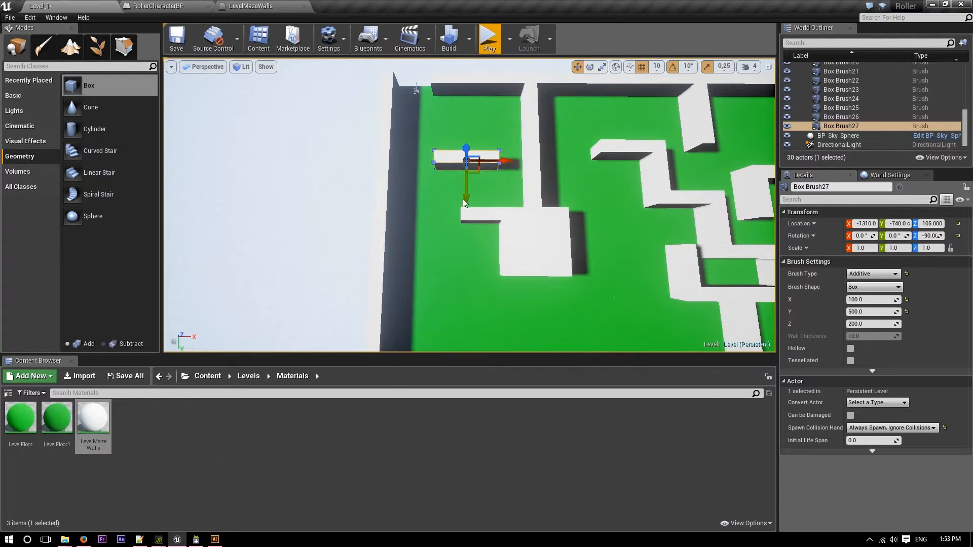
{"action": "left_click_drag", "start_coordinate": [469, 202], "coordinate": [467, 188]}
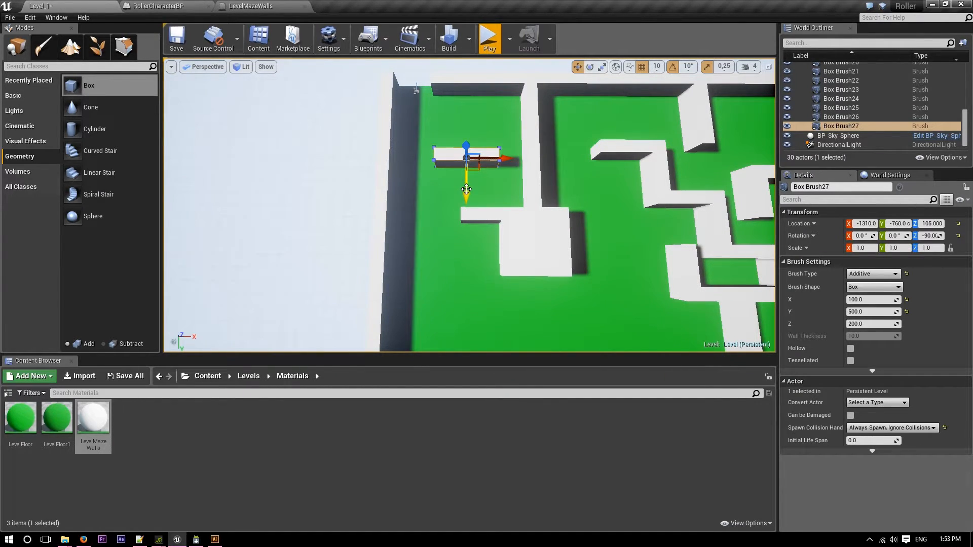
Duplicate the wall with its Z rotation at 0° and place the copy at X -1400, Y -500 cm, linking the two parallel walls.
{"action": "mouse_move", "coordinate": [467, 193]}
{"action": "left_mouse_down", "text": "alt"}
{"action": "mouse_move", "coordinate": [468, 226]}
{"action": "mouse_move", "coordinate": [512, 205]}
{"action": "mouse_move", "coordinate": [538, 175]}
{"action": "mouse_move", "coordinate": [511, 202]}
{"action": "mouse_move", "coordinate": [482, 191]}
{"action": "left_mouse_up", "text": "alt"}
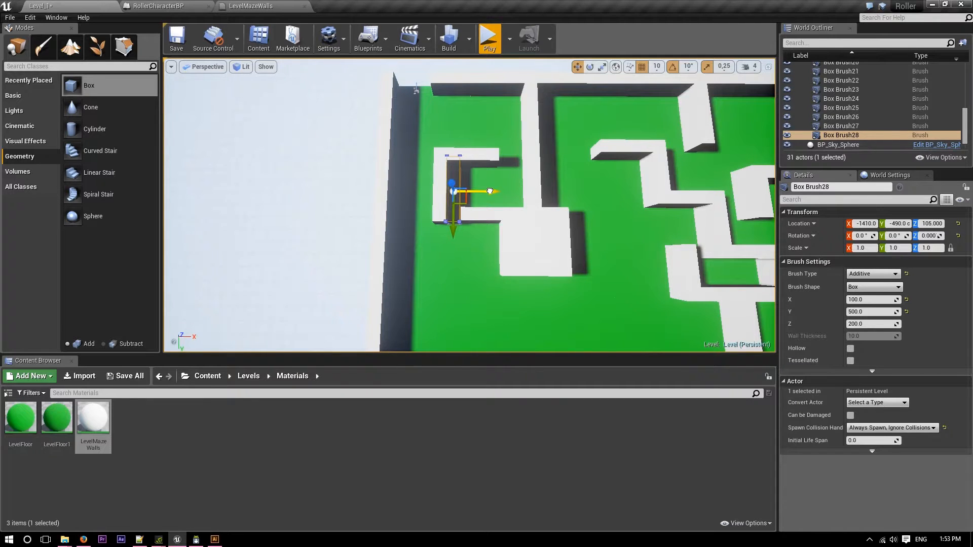
{"action": "mouse_move", "coordinate": [490, 191]}
{"action": "right_mouse_down"}
{"action": "mouse_move", "coordinate": [456, 213]}
{"action": "mouse_move", "coordinate": [354, 205]}
{"action": "mouse_move", "coordinate": [491, 202]}
{"action": "right_mouse_up"}
{"action": "left_click_drag", "start_coordinate": [490, 190], "coordinate": [498, 191]}
Select the upper wall Box Brush27 and move it to Y -800 cm.
{"action": "left_click", "coordinate": [697, 253]}
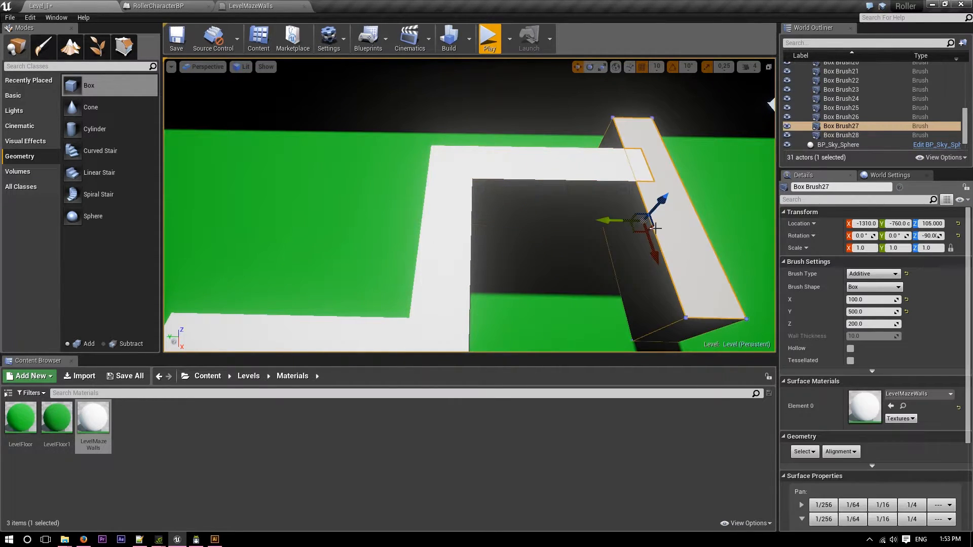
{"action": "left_click_drag", "start_coordinate": [612, 220], "coordinate": [633, 221]}
{"action": "right_click_drag", "start_coordinate": [633, 221], "coordinate": [774, 224]}
Duplicate Box Brush27 and place the copy against the outer side wall at X -1640, Y 320 cm.
{"action": "key", "text": "s"}
{"action": "right_click_drag", "start_coordinate": [697, 274], "coordinate": [698, 319]}
{"action": "key", "text": "s"}
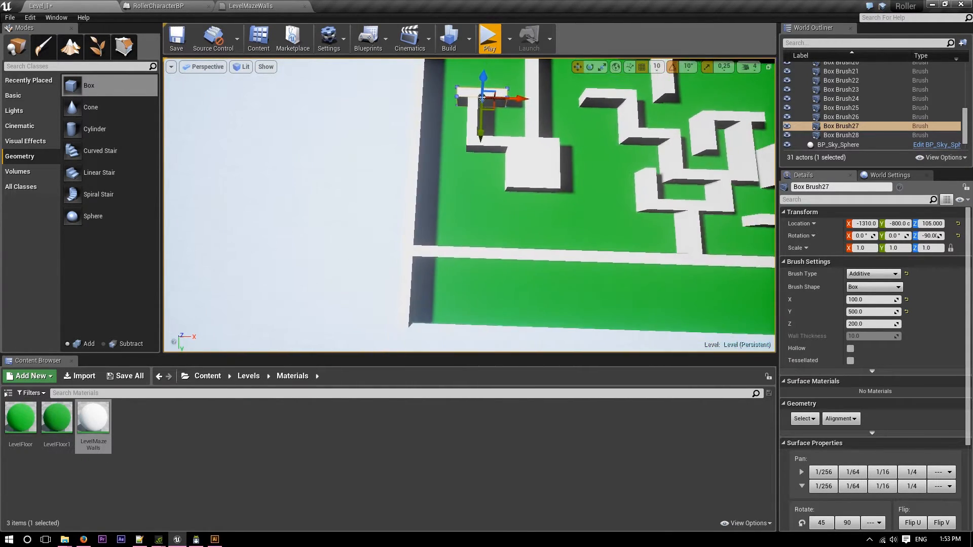
{"action": "right_click_drag", "start_coordinate": [521, 166], "coordinate": [521, 165]}
{"action": "left_click_drag", "start_coordinate": [488, 146], "coordinate": [483, 250], "text": "alt"}
{"action": "left_click_drag", "start_coordinate": [513, 216], "coordinate": [484, 217]}
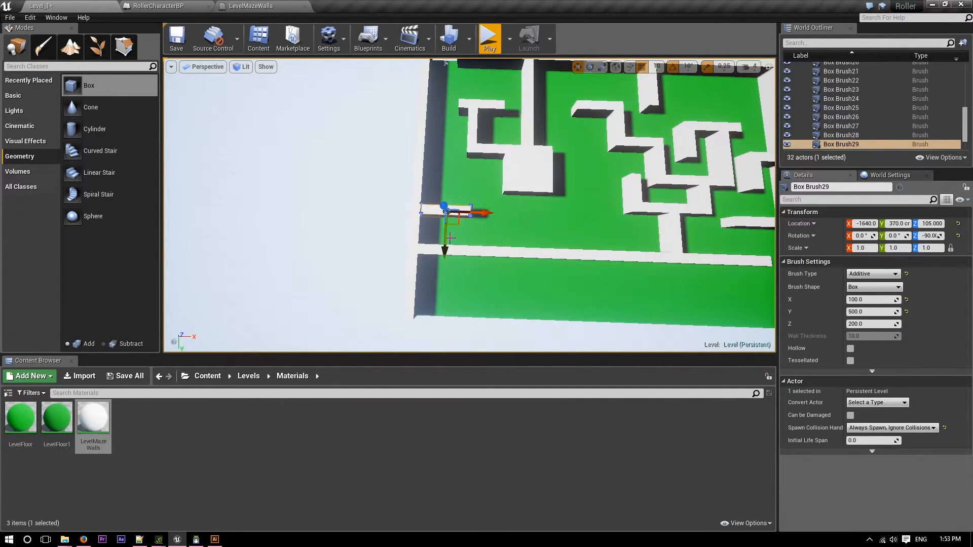
{"action": "left_click_drag", "start_coordinate": [446, 245], "coordinate": [447, 239]}
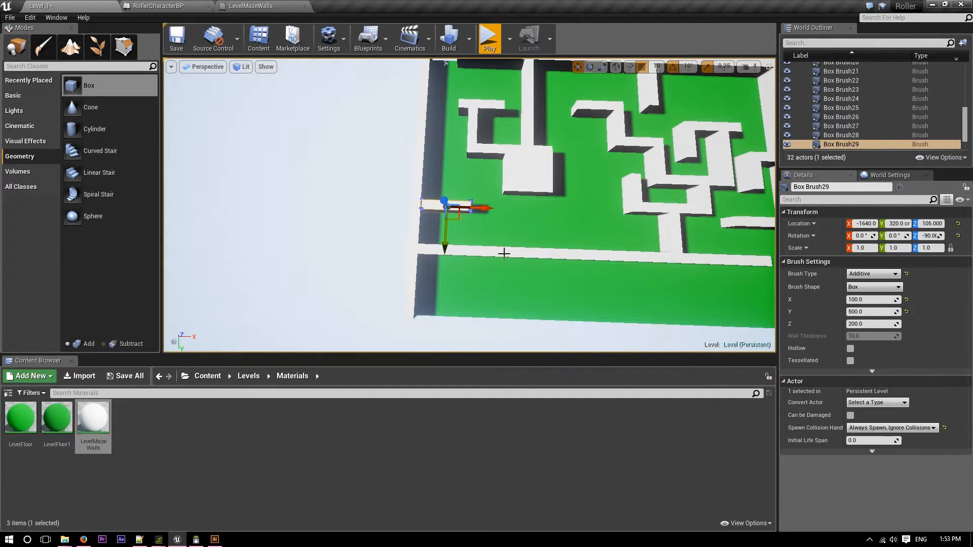
Duplicate the wall Box Brush26 along X to the other side of the square block, at X -310, Y -300 cm.
{"action": "key", "text": "d"}
{"action": "right_click_drag", "start_coordinate": [520, 231], "coordinate": [522, 226]}
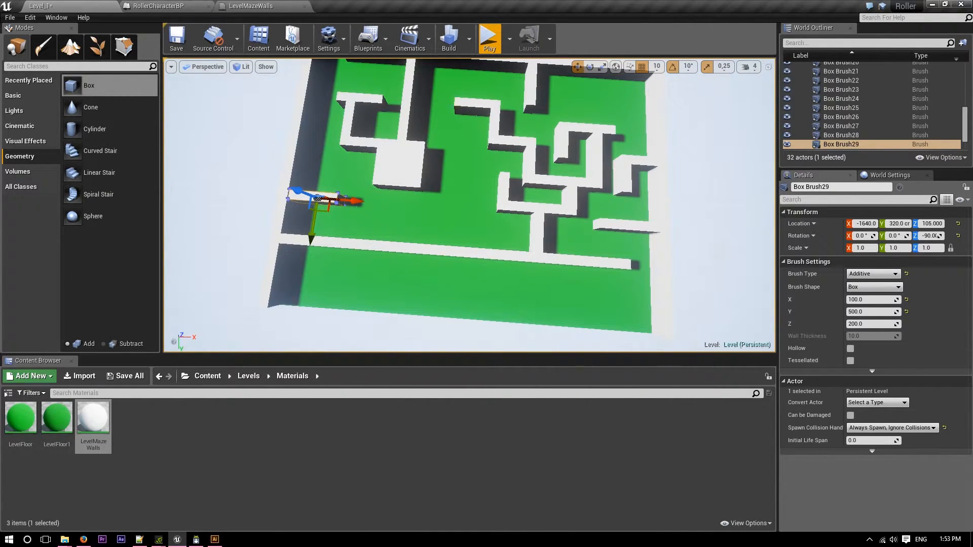
{"action": "left_click", "coordinate": [370, 148]}
{"action": "left_click_drag", "start_coordinate": [403, 149], "coordinate": [482, 155], "text": "alt"}
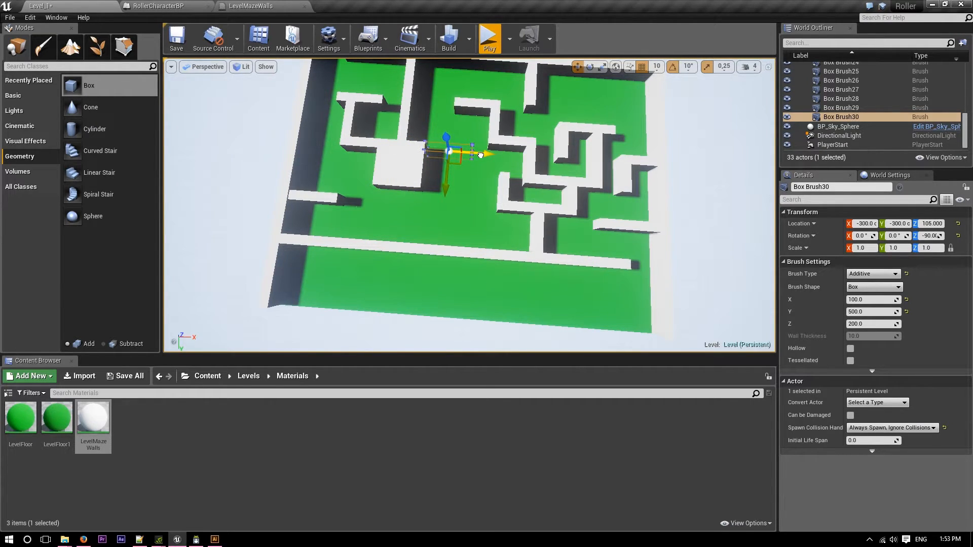
{"action": "left_click_drag", "start_coordinate": [481, 155], "coordinate": [481, 155], "text": "alt"}
{"action": "key", "text": "w"}
{"action": "right_click_drag", "start_coordinate": [563, 235], "coordinate": [563, 225]}
{"action": "right_click_drag", "start_coordinate": [481, 155], "coordinate": [492, 155]}
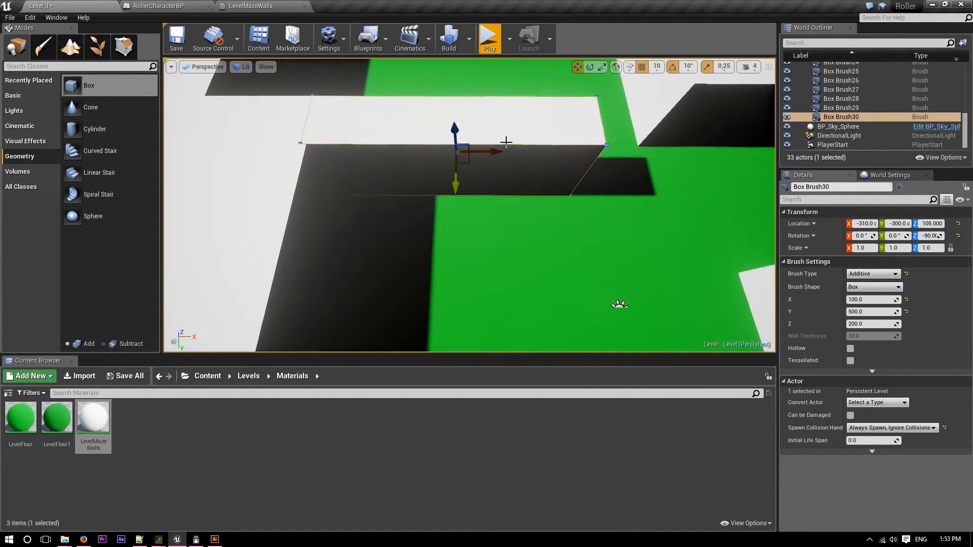
{"action": "left_click_drag", "start_coordinate": [493, 150], "coordinate": [499, 150]}
{"action": "key", "text": "s"}
{"action": "right_click_drag", "start_coordinate": [498, 158], "coordinate": [480, 159]}
{"action": "key", "text": "d"}
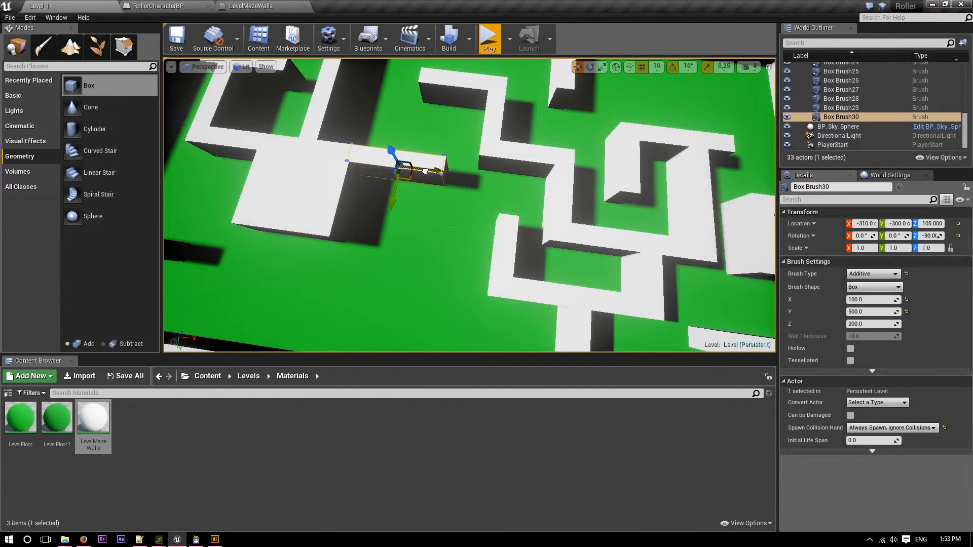
Duplicate Box Brush30 to Y 100 cm, set the copy's Y size to 250, and move it to X -230 cm.
{"action": "key", "text": "a"}
{"action": "right_click_drag", "start_coordinate": [470, 203], "coordinate": [487, 203]}
{"action": "left_click_drag", "start_coordinate": [421, 185], "coordinate": [421, 263], "text": "alt"}
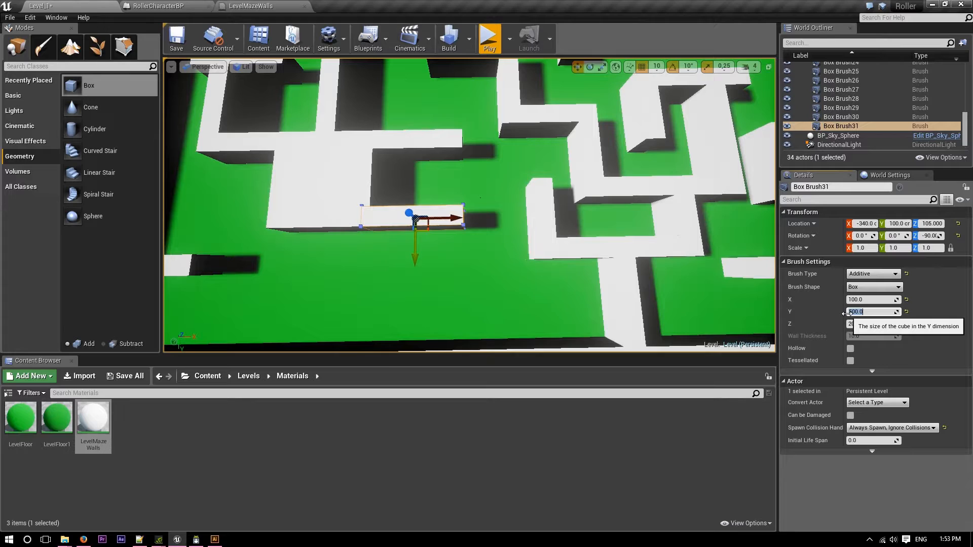
{"action": "key", "text": "Return"}
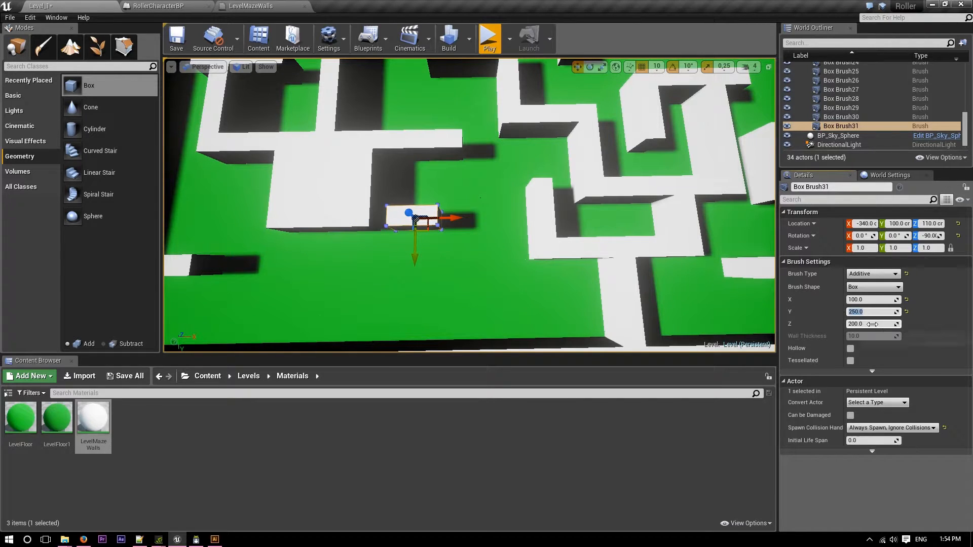
{"action": "left_click_drag", "start_coordinate": [463, 216], "coordinate": [483, 218]}
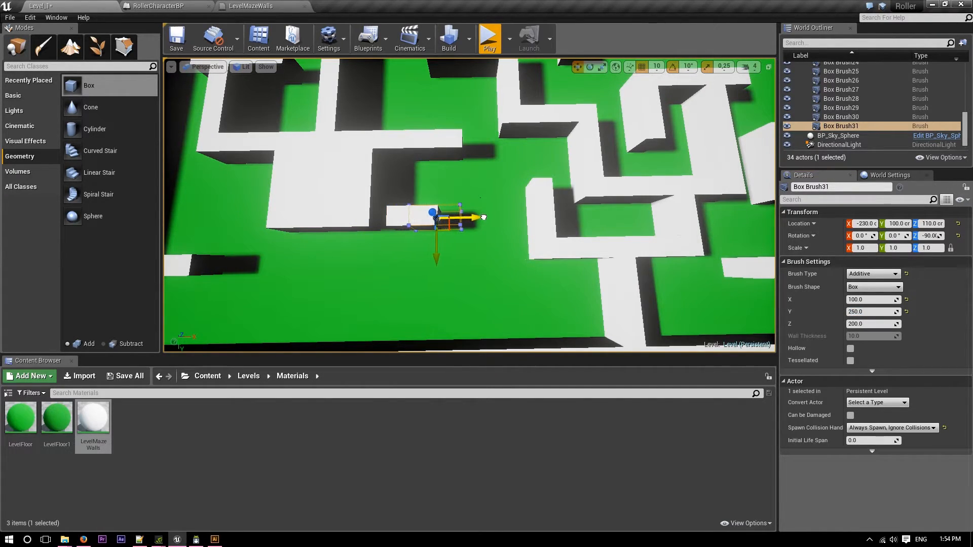
Duplicate Box Brush30, rotate the copy perpendicular, and place it to join the free ends of the two walls beside the square block.
{"action": "left_click", "coordinate": [437, 146]}
{"action": "mouse_move", "coordinate": [417, 171]}
{"action": "left_mouse_down", "text": "alt"}
{"action": "mouse_move", "coordinate": [417, 196]}
{"action": "mouse_move", "coordinate": [451, 213]}
{"action": "mouse_move", "coordinate": [415, 231]}
{"action": "left_mouse_up", "text": "alt"}
{"action": "key", "text": "e"}
{"action": "key", "text": "w"}
{"action": "mouse_move", "coordinate": [452, 172]}
{"action": "left_mouse_down"}
{"action": "mouse_move", "coordinate": [492, 174]}
{"action": "mouse_move", "coordinate": [461, 216]}
{"action": "left_mouse_up"}
{"action": "mouse_move", "coordinate": [481, 197]}
{"action": "right_mouse_down"}
{"action": "mouse_move", "coordinate": [629, 195]}
{"action": "mouse_move", "coordinate": [484, 190]}
{"action": "mouse_move", "coordinate": [501, 185]}
{"action": "mouse_move", "coordinate": [486, 193]}
{"action": "right_mouse_up"}
Duplicate the connecting wall Box Brush28 and place the copy at X -140, Y 470 cm, near the long wall.
{"action": "left_click", "coordinate": [329, 111]}
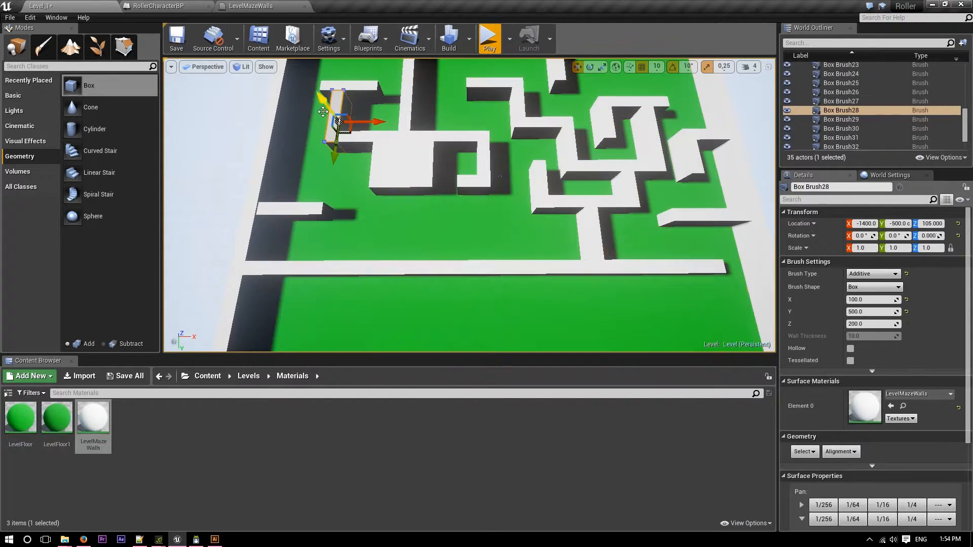
{"action": "left_click_drag", "start_coordinate": [331, 154], "coordinate": [341, 273], "text": "alt"}
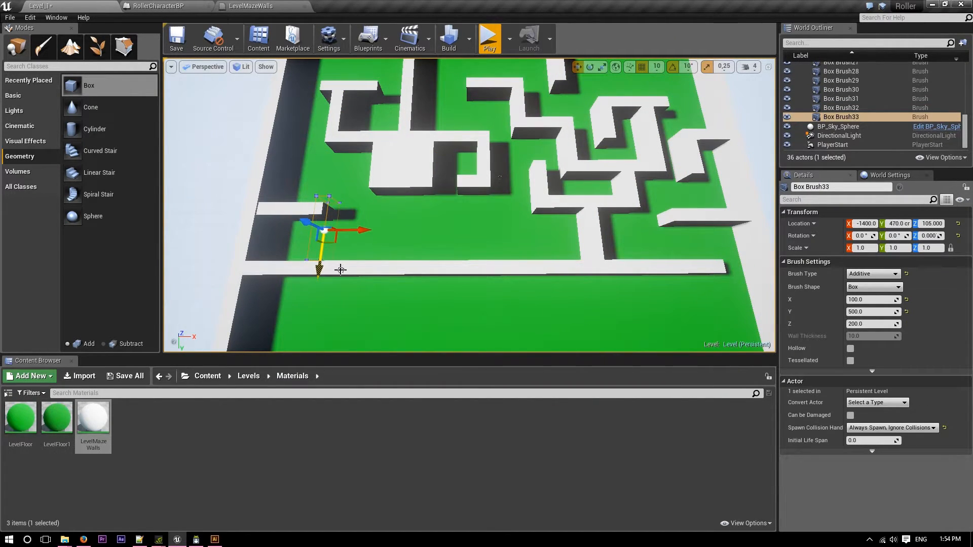
{"action": "left_click_drag", "start_coordinate": [352, 242], "coordinate": [492, 241]}
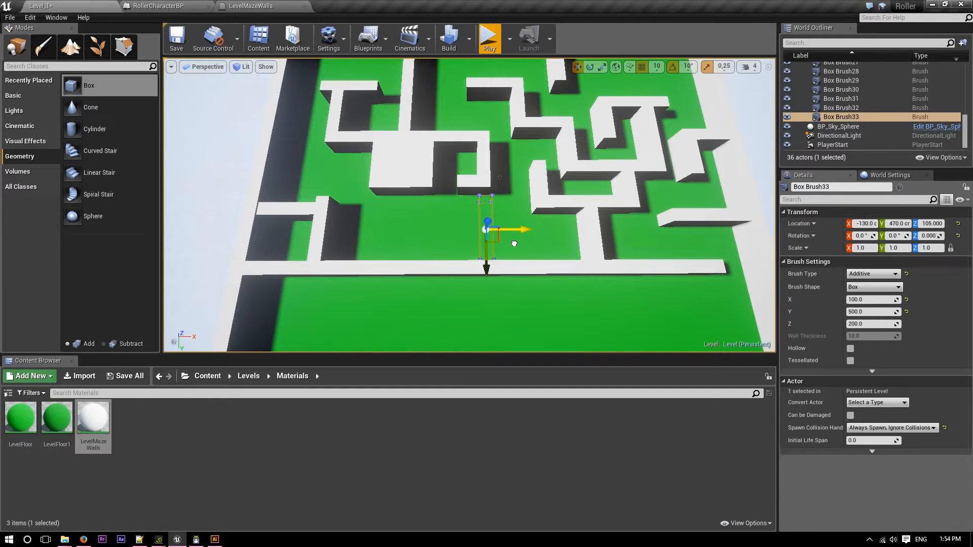
{"action": "left_click_drag", "start_coordinate": [514, 244], "coordinate": [511, 243]}
Set the Y size of Box Brush33 to 400 and move it to Y 520 cm, against the long wall.
{"action": "left_click", "coordinate": [861, 312]}
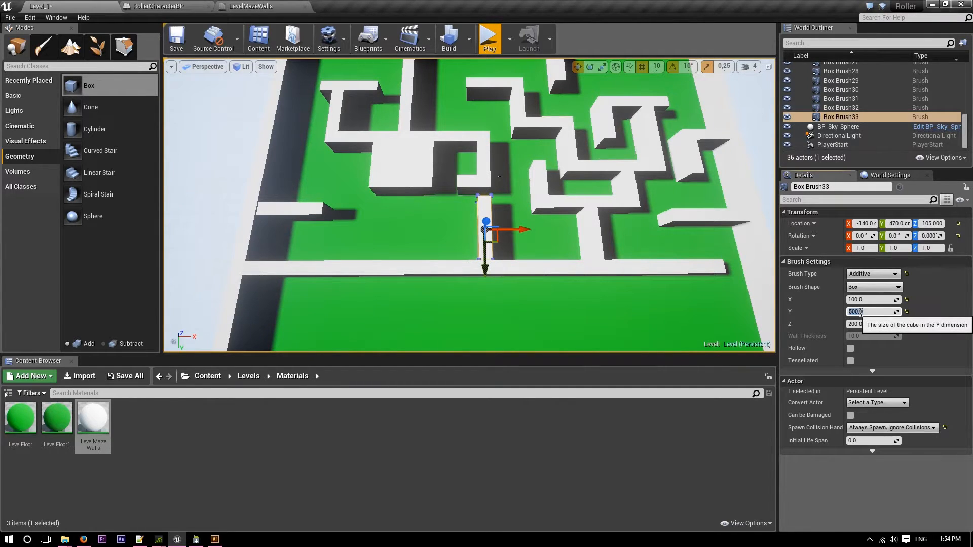
{"action": "type", "text": "150"}
{"action": "key", "text": "Return"}
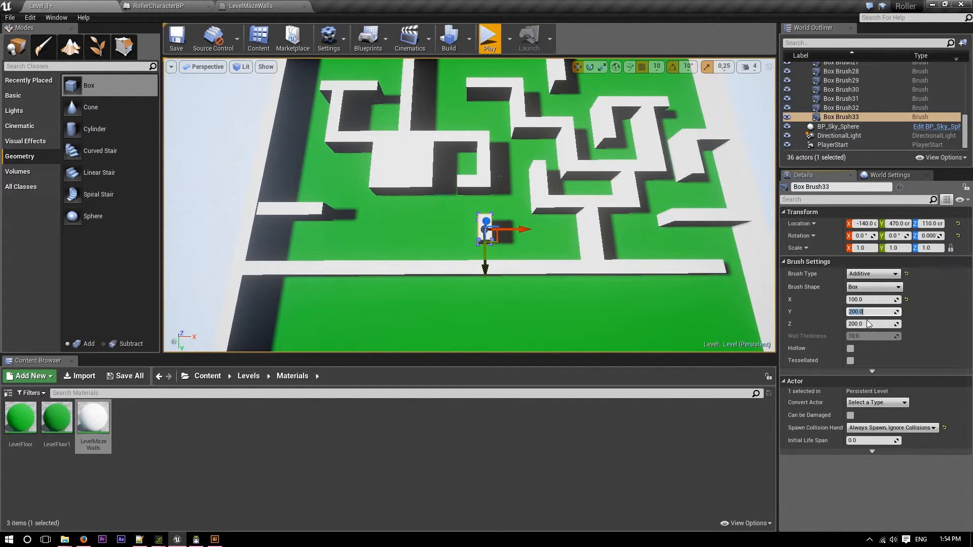
{"action": "mouse_move", "coordinate": [618, 269]}
{"action": "right_mouse_down"}
{"action": "mouse_move", "coordinate": [694, 290]}
{"action": "mouse_move", "coordinate": [770, 284]}
{"action": "right_mouse_up"}
{"action": "key", "text": "w"}
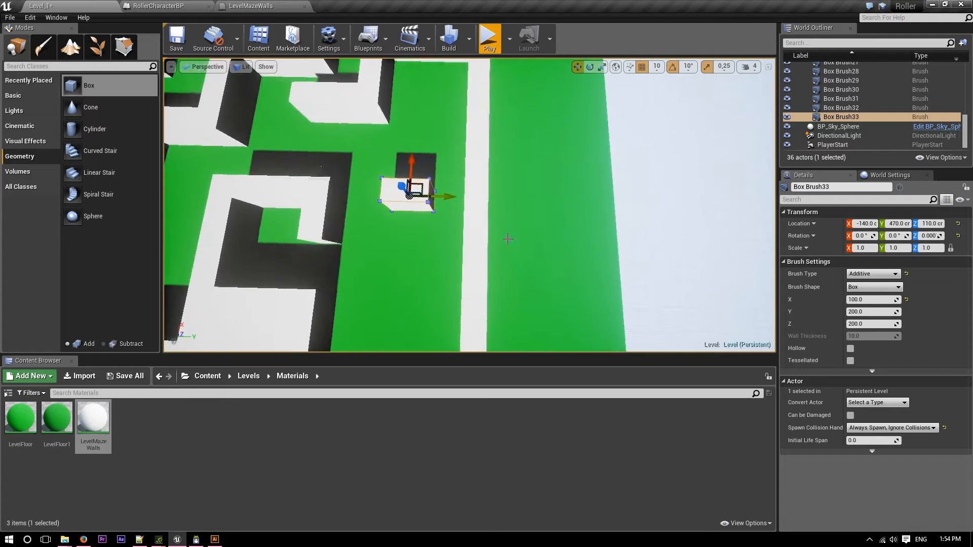
{"action": "left_click_drag", "start_coordinate": [438, 196], "coordinate": [474, 196]}
{"action": "right_click_drag", "start_coordinate": [474, 195], "coordinate": [231, 176]}
{"action": "key", "text": "s"}
{"action": "key", "text": "d"}
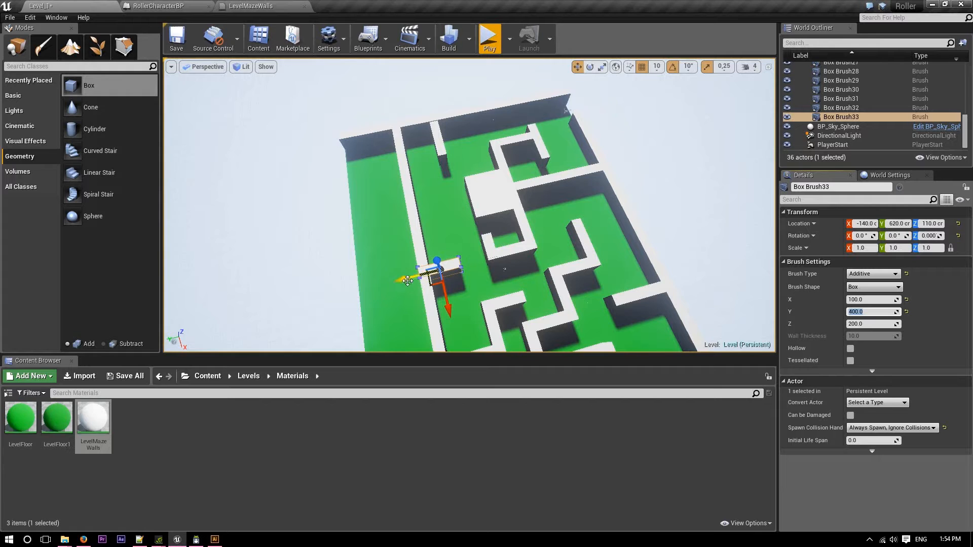
{"action": "left_click_drag", "start_coordinate": [406, 283], "coordinate": [413, 283]}
Duplicate Box Brush28 again and place the copy at X -620, Y 270 cm, extending from the square block.
{"action": "mouse_move", "coordinate": [432, 302]}
{"action": "right_mouse_down"}
{"action": "mouse_move", "coordinate": [395, 344]}
{"action": "mouse_move", "coordinate": [430, 305]}
{"action": "mouse_move", "coordinate": [423, 292]}
{"action": "mouse_move", "coordinate": [416, 340]}
{"action": "mouse_move", "coordinate": [512, 319]}
{"action": "mouse_move", "coordinate": [514, 327]}
{"action": "right_mouse_up"}
{"action": "key", "text": "w"}
{"action": "key", "text": "s"}
{"action": "right_click_drag", "start_coordinate": [345, 264], "coordinate": [370, 264]}
{"action": "key", "text": "a"}
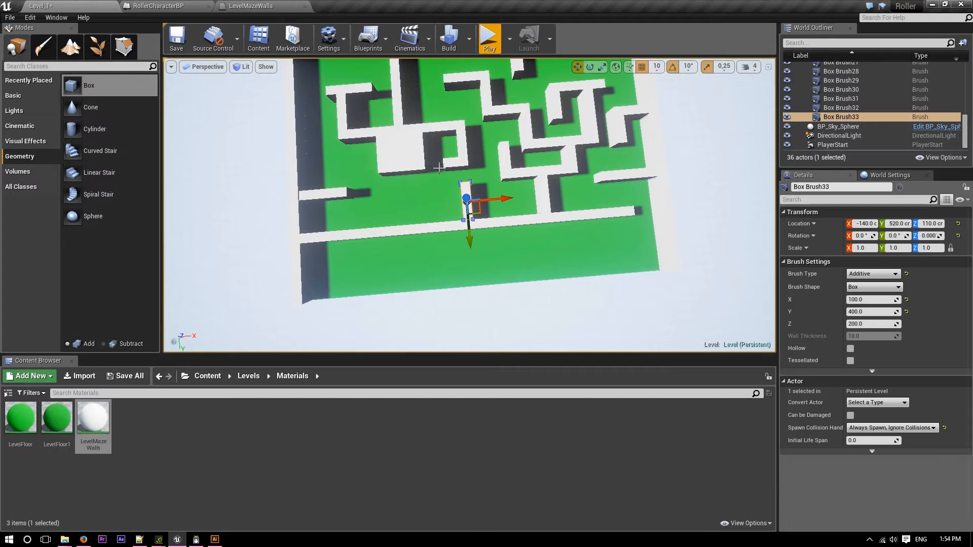
{"action": "left_click", "coordinate": [345, 121]}
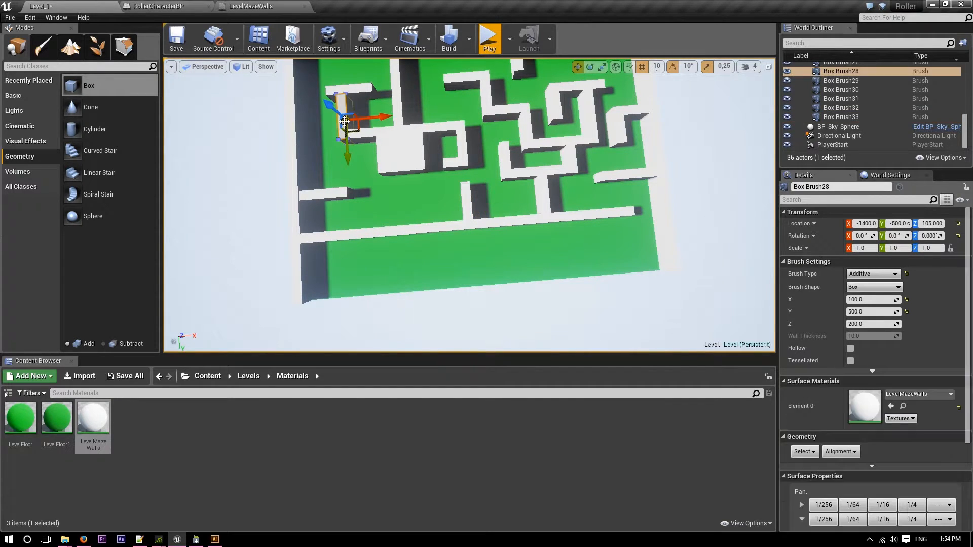
{"action": "mouse_move", "coordinate": [349, 154]}
{"action": "left_mouse_down", "text": "alt"}
{"action": "mouse_move", "coordinate": [409, 217]}
{"action": "mouse_move", "coordinate": [436, 229]}
{"action": "left_mouse_up", "text": "alt"}
{"action": "left_click_drag", "start_coordinate": [382, 193], "coordinate": [450, 191]}
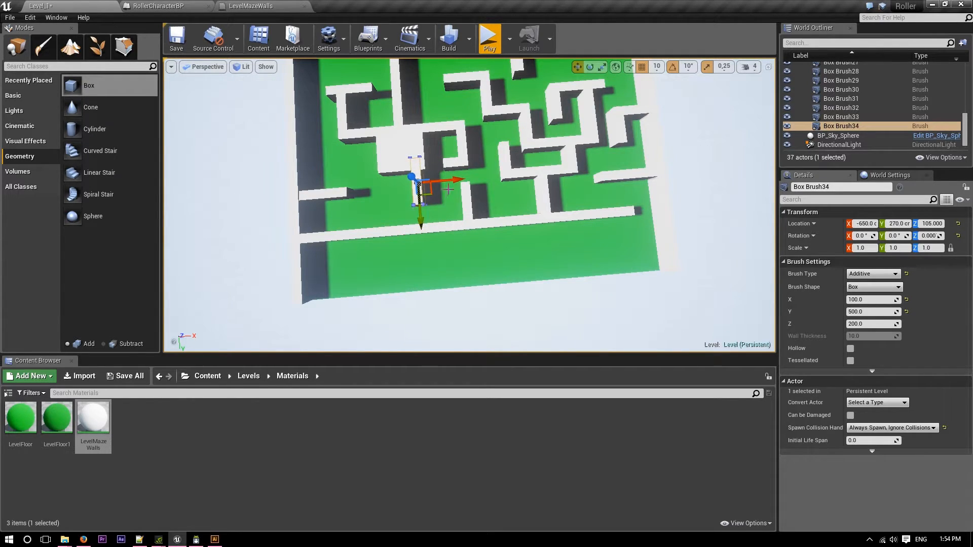
{"action": "left_click_drag", "start_coordinate": [458, 180], "coordinate": [456, 181]}
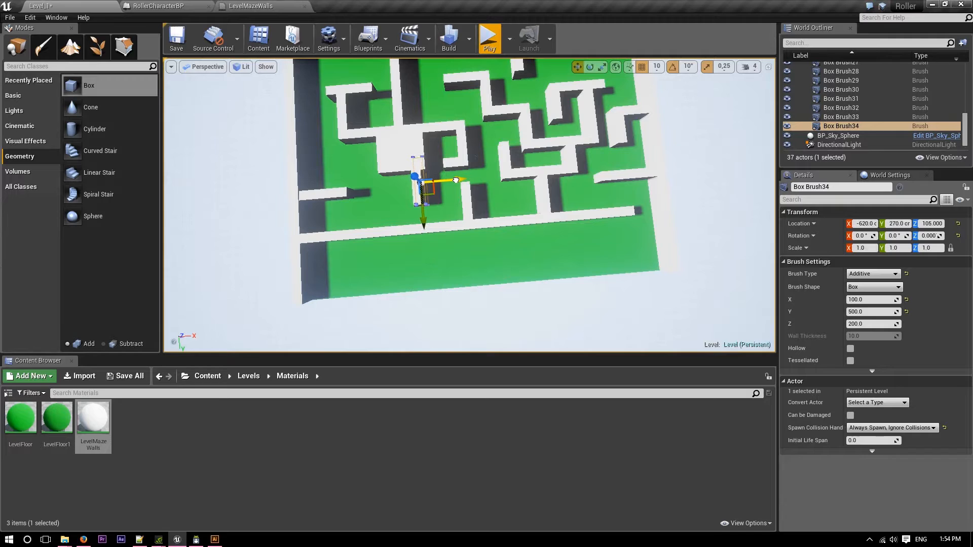
Duplicate Box Brush34 and place the copy across the long wall at X -1170, Y 770 cm.
{"action": "scroll", "coordinate": [453, 183], "scroll_direction": "up", "scroll_amount": 8}
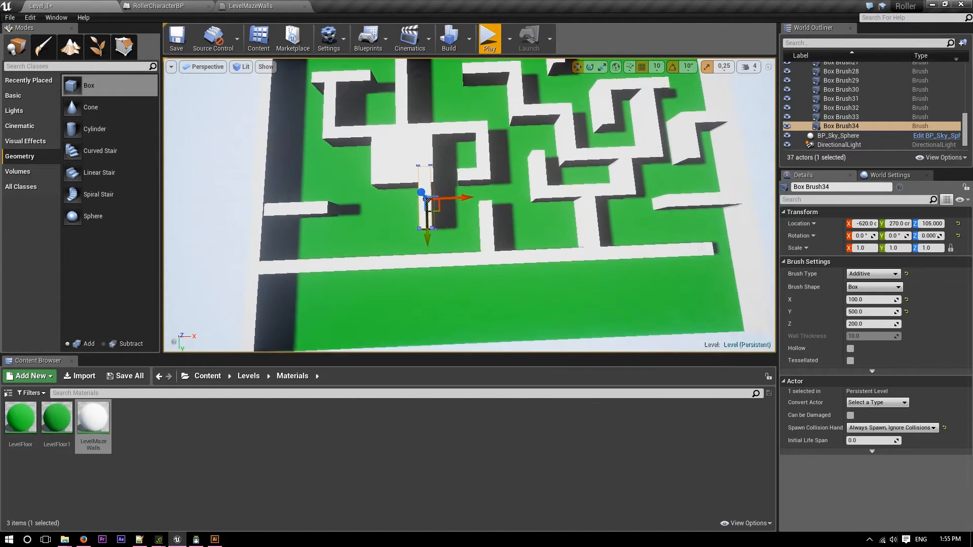
{"action": "left_click_drag", "start_coordinate": [454, 191], "coordinate": [451, 195]}
{"action": "right_click_drag", "start_coordinate": [451, 195], "coordinate": [440, 205]}
{"action": "right_click_drag", "start_coordinate": [496, 179], "coordinate": [485, 176]}
{"action": "left_click_drag", "start_coordinate": [538, 183], "coordinate": [494, 190], "text": "alt"}
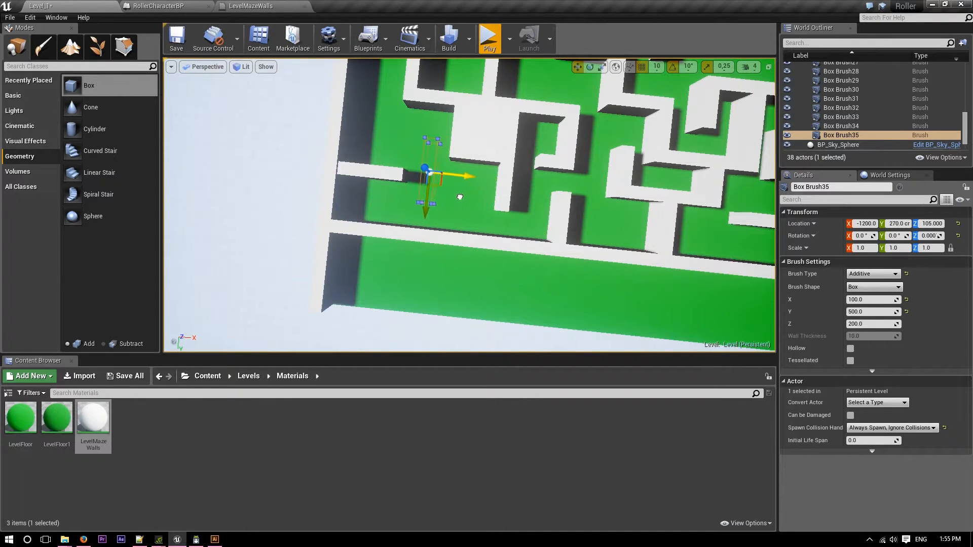
{"action": "mouse_move", "coordinate": [459, 198]}
{"action": "left_mouse_down", "text": "alt"}
{"action": "mouse_move", "coordinate": [430, 192]}
{"action": "mouse_move", "coordinate": [432, 163]}
{"action": "left_mouse_up", "text": "alt"}
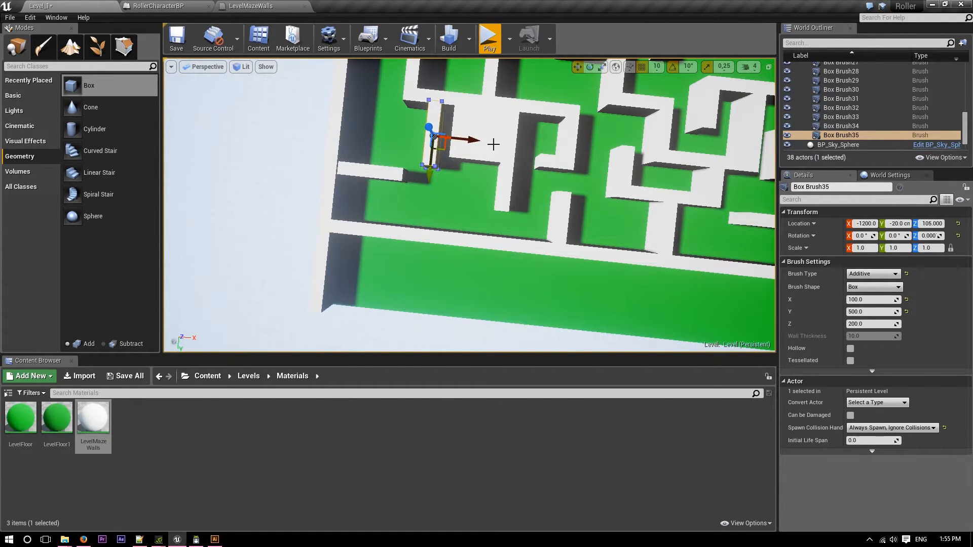
{"action": "mouse_move", "coordinate": [476, 140]}
{"action": "left_mouse_down"}
{"action": "mouse_move", "coordinate": [463, 139]}
{"action": "mouse_move", "coordinate": [492, 143]}
{"action": "mouse_move", "coordinate": [479, 141]}
{"action": "left_mouse_up"}
{"action": "left_click_drag", "start_coordinate": [435, 180], "coordinate": [420, 277]}
Set the Y size of Box Brush35 to 200 and move it to Y 620 cm, against the long wall.
{"action": "left_click", "coordinate": [866, 313]}
{"action": "type", "text": "200"}
{"action": "key", "text": "Return"}
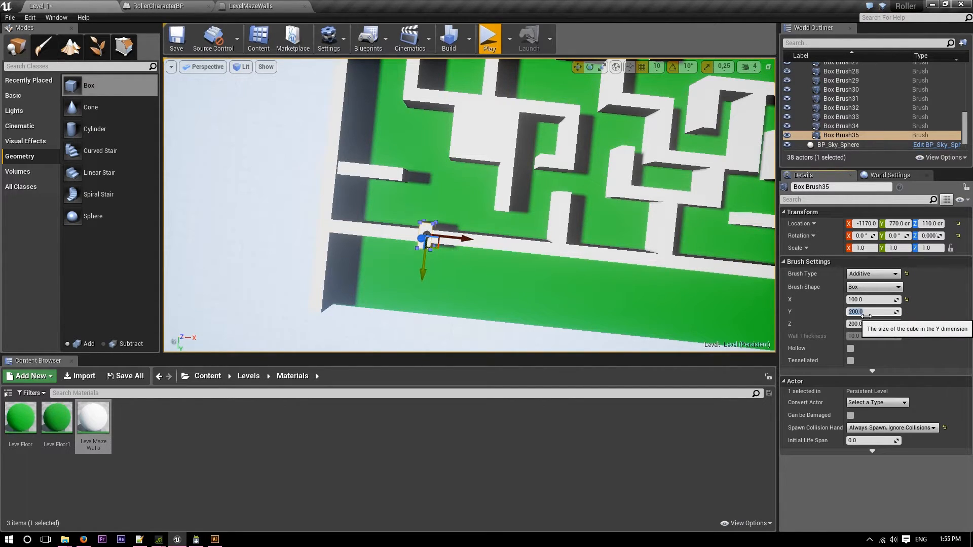
{"action": "left_click_drag", "start_coordinate": [422, 274], "coordinate": [427, 261]}
Look over the whole maze from an angle and save Level_1.
{"action": "mouse_move", "coordinate": [428, 261]}
{"action": "right_mouse_down"}
{"action": "mouse_move", "coordinate": [588, 261]}
{"action": "mouse_move", "coordinate": [592, 201]}
{"action": "mouse_move", "coordinate": [430, 199]}
{"action": "mouse_move", "coordinate": [421, 177]}
{"action": "mouse_move", "coordinate": [446, 177]}
{"action": "mouse_move", "coordinate": [438, 253]}
{"action": "mouse_move", "coordinate": [400, 205]}
{"action": "mouse_move", "coordinate": [371, 189]}
{"action": "right_mouse_up"}
{"action": "key", "text": "w"}
{"action": "key", "text": "s"}
{"action": "key", "text": "s"}
{"action": "key", "text": "d"}
{"action": "key", "text": "w"}
{"action": "key", "text": "ctrl+s"}
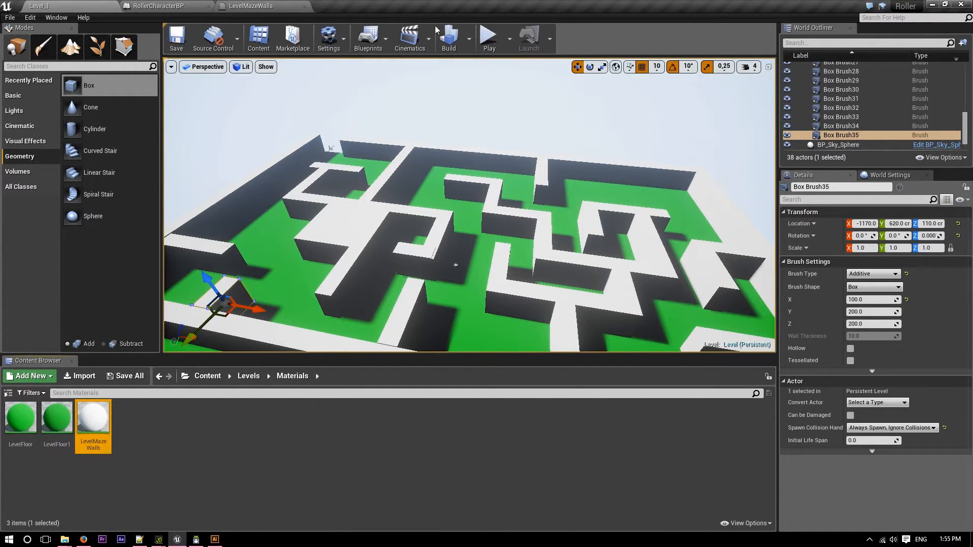
Play-test Level_1, rolling the ball through the maze corridors and around into the open area behind the long wall, and stop.
{"action": "left_click", "coordinate": [490, 38]}
{"action": "key", "text": "d"}
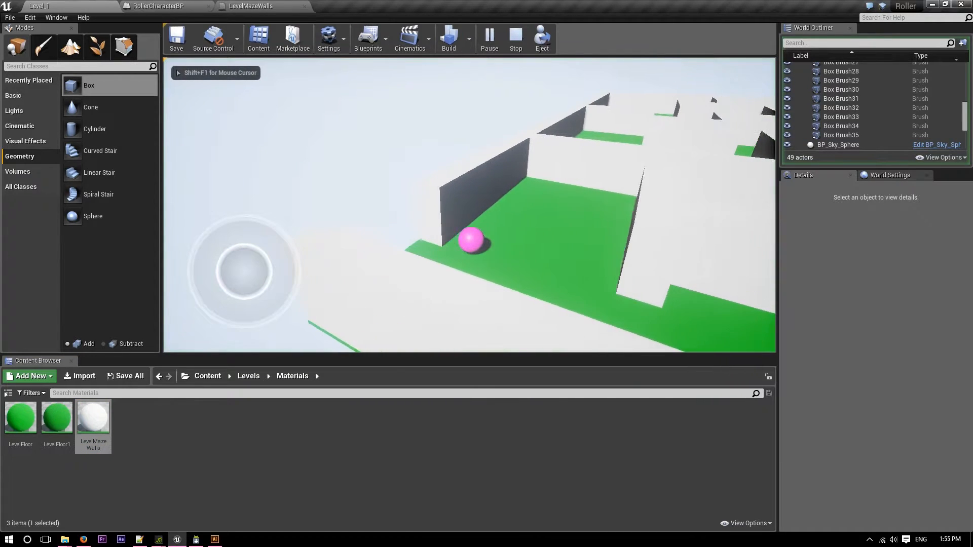
{"action": "key", "text": "s"}
{"action": "key", "text": "d"}
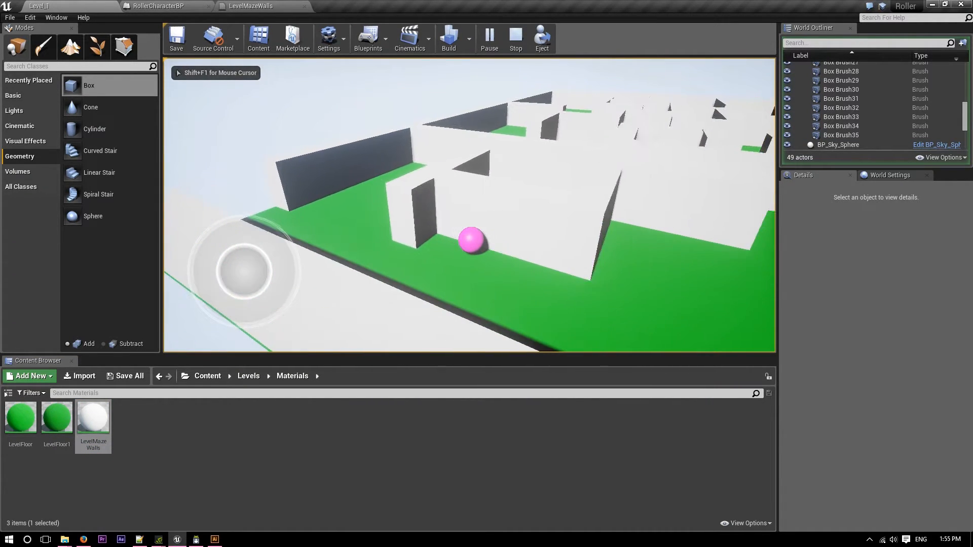
{"action": "key", "text": "w"}
{"action": "key", "text": "d"}
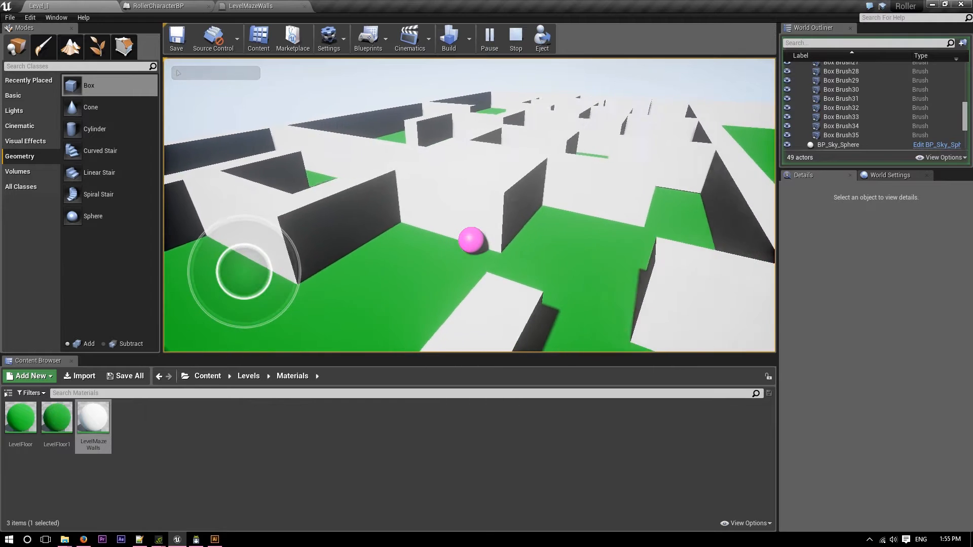
{"action": "key", "text": "w"}
{"action": "key", "text": "d"}
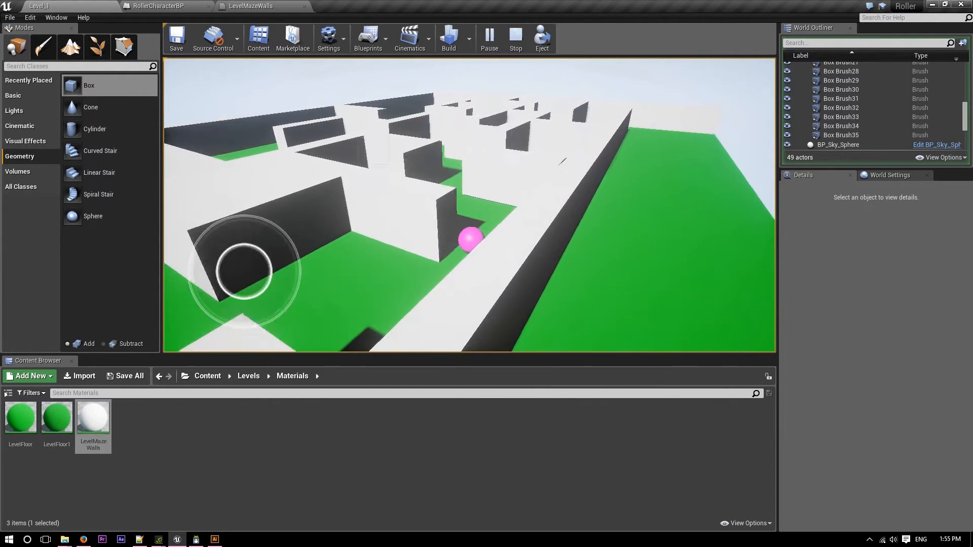
{"action": "key", "text": "w"}
{"action": "key", "text": "a"}
{"action": "key", "text": "d"}
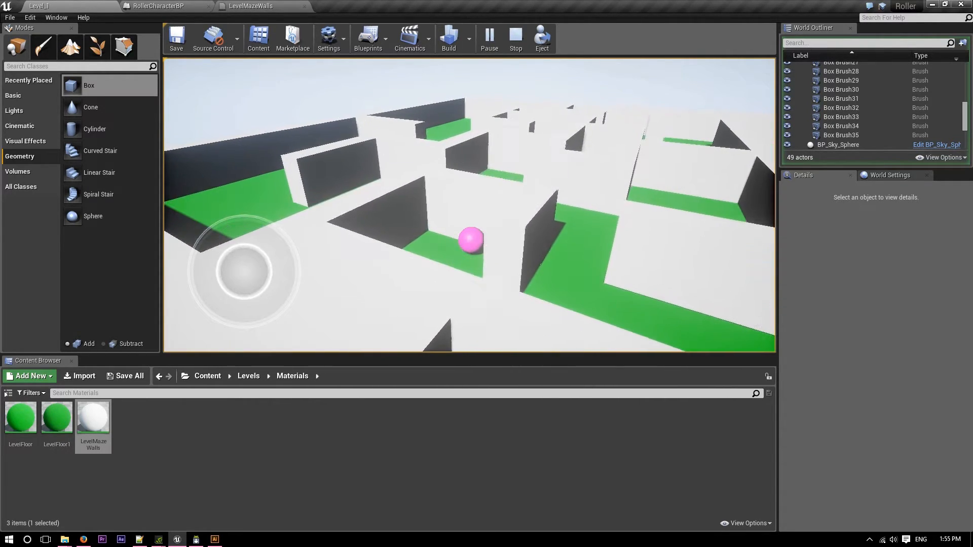
{"action": "key", "text": "w"}
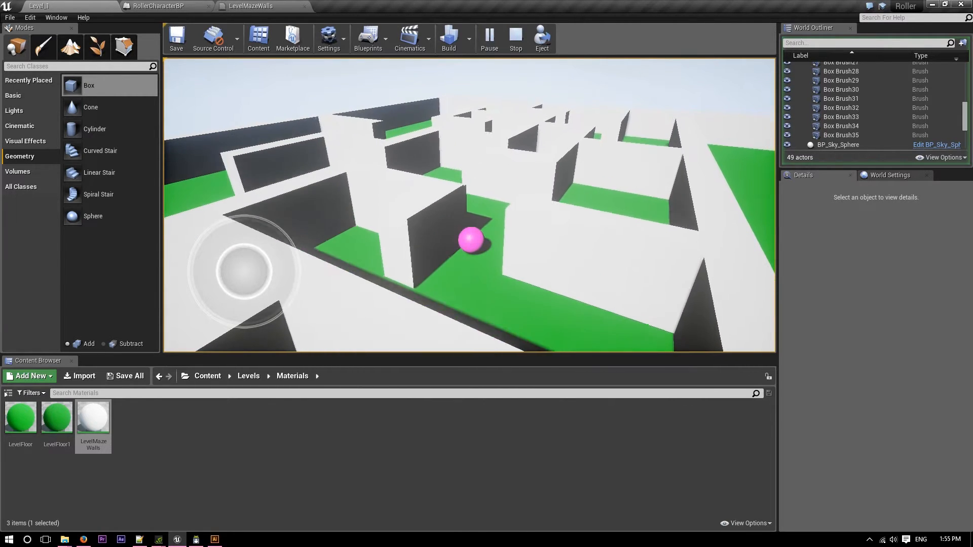
{"action": "key", "text": "a"}
{"action": "key", "text": "a"}
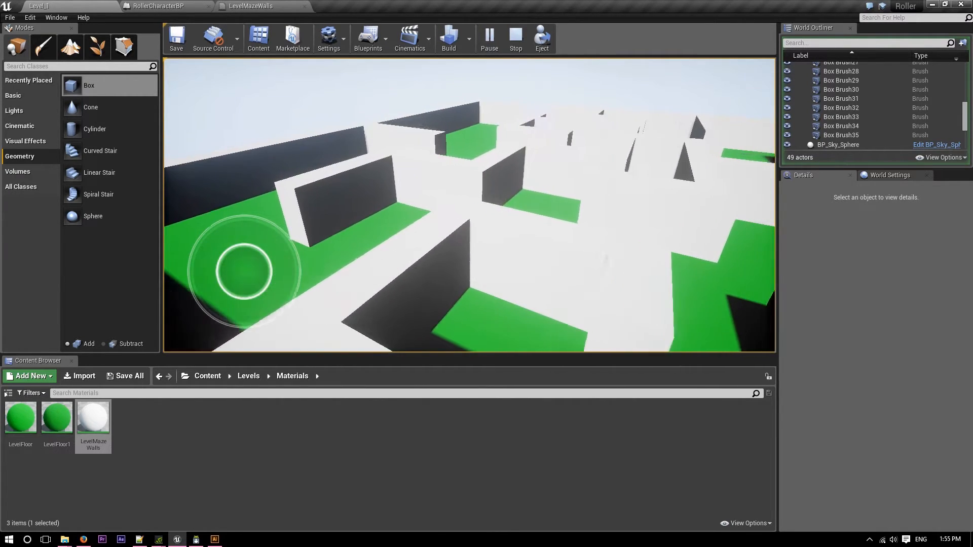
{"action": "key", "text": "w"}
{"action": "key", "text": "s"}
{"action": "key", "text": "w"}
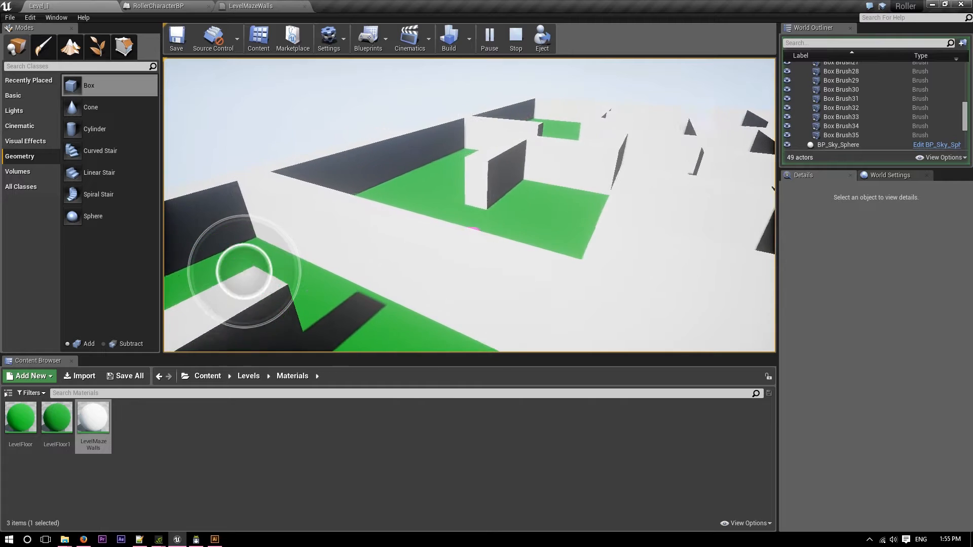
{"action": "key", "text": "d"}
{"action": "key", "text": "w"}
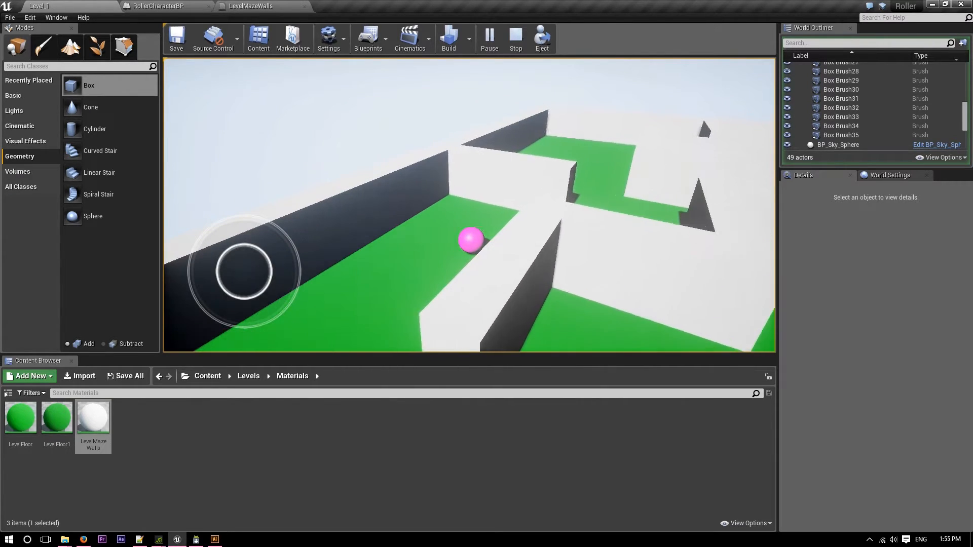
{"action": "key", "text": "d"}
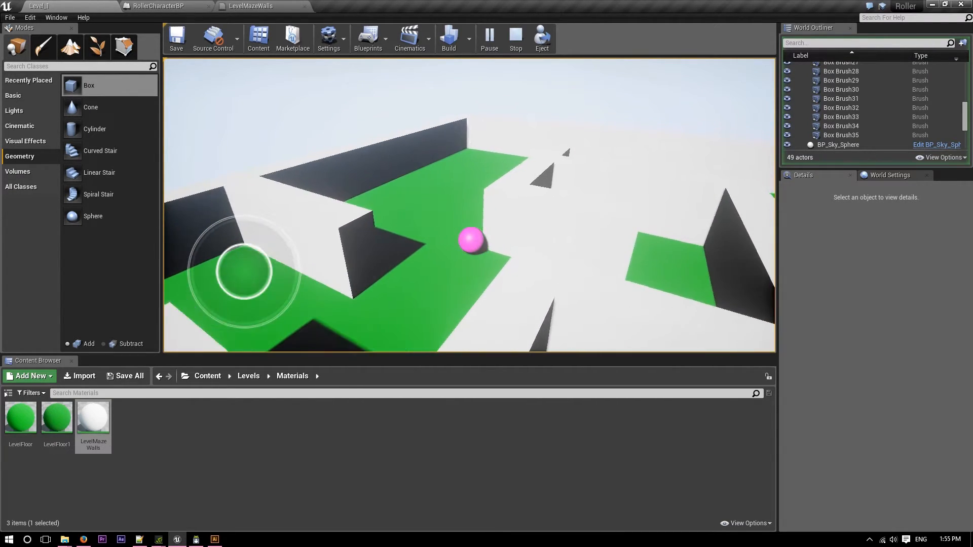
{"action": "key", "text": "a"}
{"action": "key", "text": "w"}
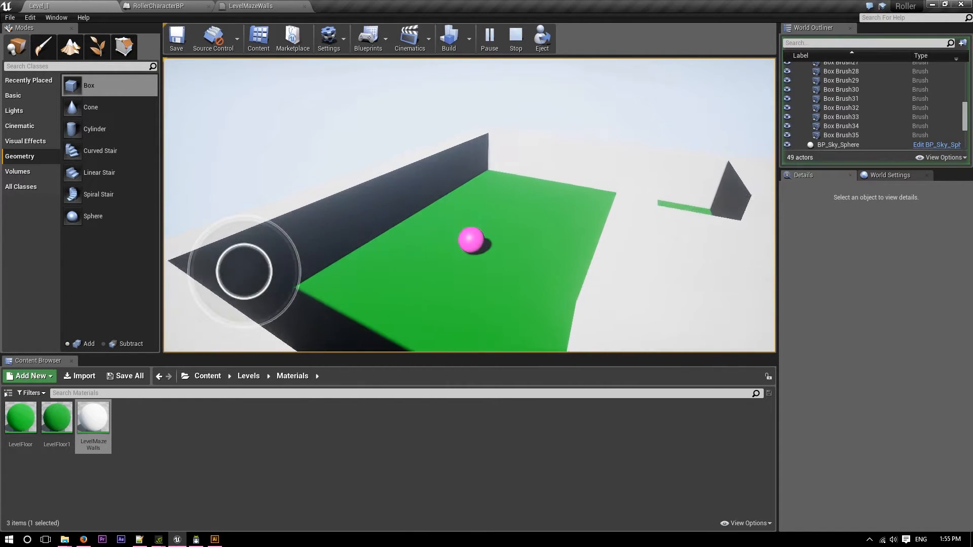
{"action": "key", "text": "d"}
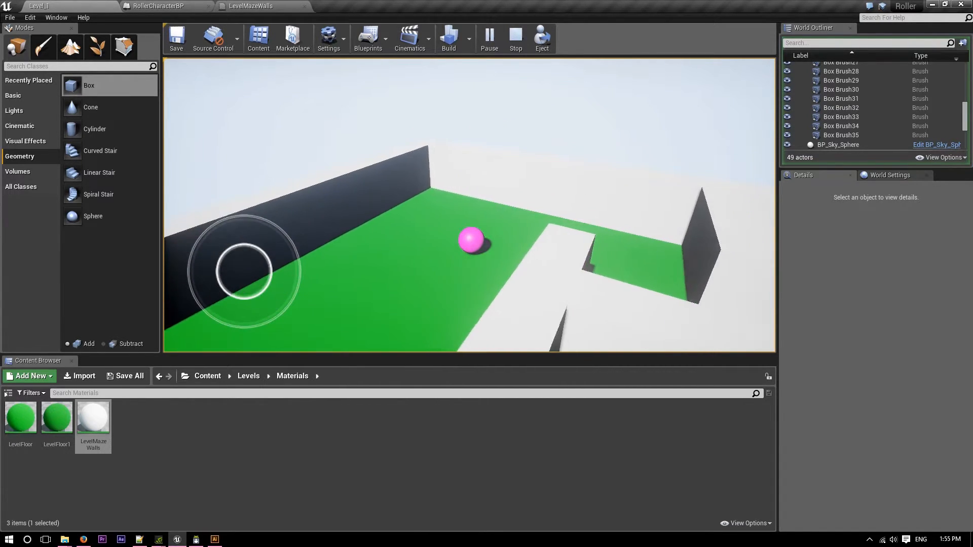
{"action": "key", "text": "s"}
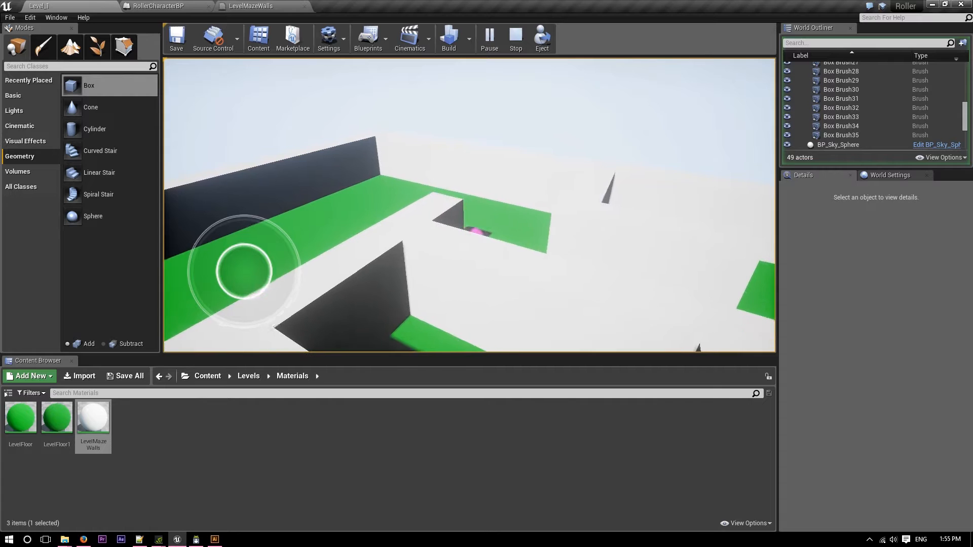
{"action": "key", "text": "s"}
{"action": "key", "text": "d"}
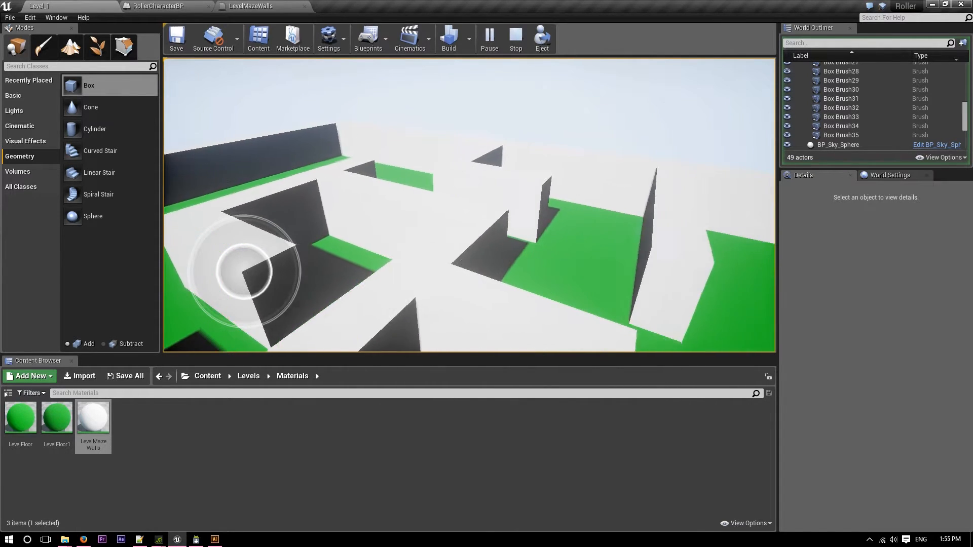
{"action": "key", "text": "w"}
{"action": "key", "text": "s"}
{"action": "key", "text": "d"}
{"action": "key", "text": "d"}
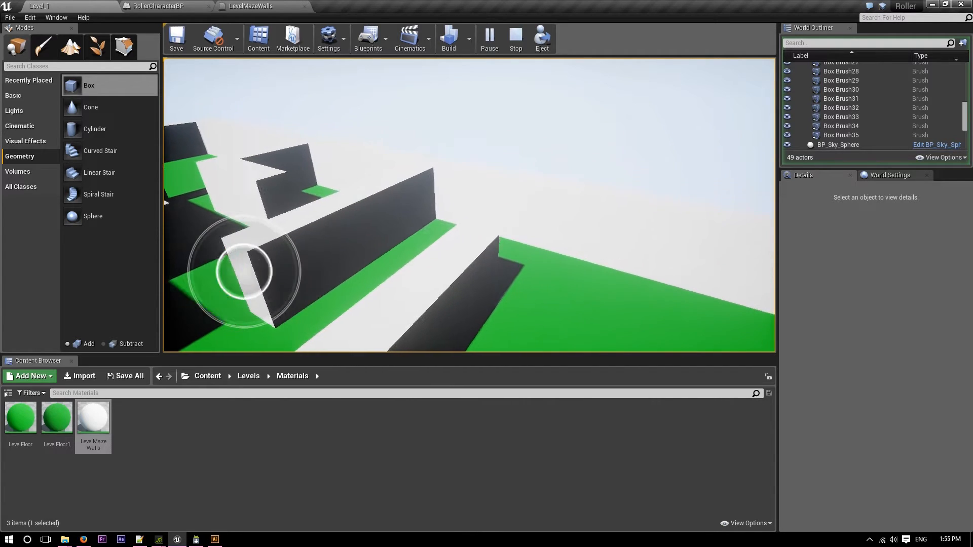
{"action": "key", "text": "s"}
{"action": "key", "text": "a"}
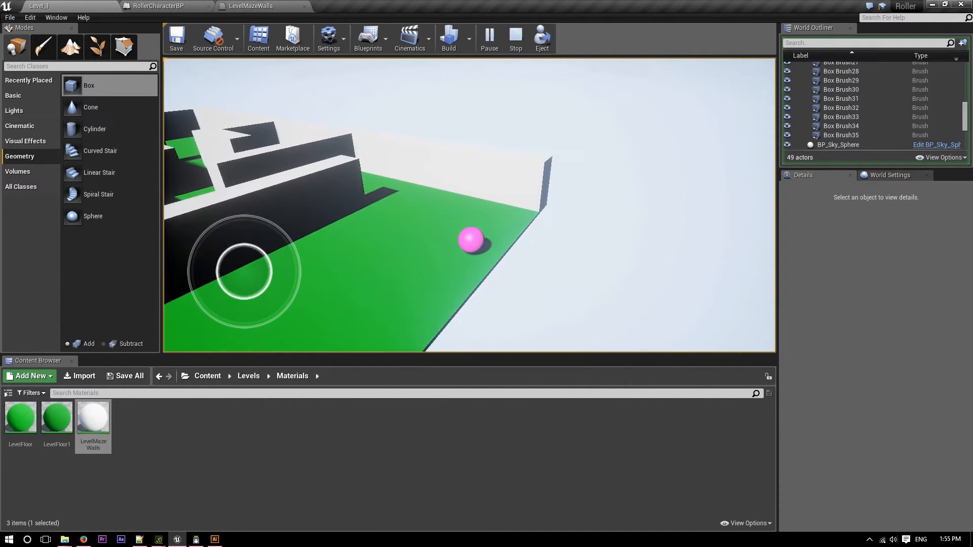
{"action": "key", "text": "w"}
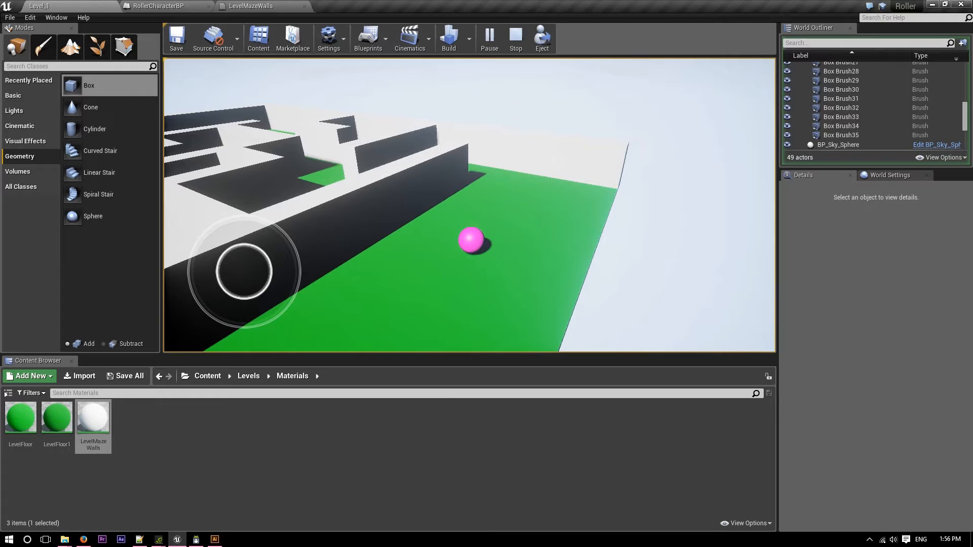
{"action": "key", "text": "Escape"}
Duplicate the short wall joining the maze to the long wall and place the copy at X 1560, Y 1020 cm, near the long wall's end.
{"action": "key", "text": "s"}
{"action": "mouse_move", "coordinate": [485, 222]}
{"action": "right_mouse_down"}
{"action": "mouse_move", "coordinate": [542, 299]}
{"action": "mouse_move", "coordinate": [359, 191]}
{"action": "right_mouse_up"}
{"action": "key", "text": "w"}
{"action": "left_click", "coordinate": [359, 191]}
{"action": "mouse_move", "coordinate": [355, 212]}
{"action": "left_mouse_down", "text": "alt"}
{"action": "mouse_move", "coordinate": [328, 303]}
{"action": "mouse_move", "coordinate": [335, 283]}
{"action": "left_mouse_up", "text": "alt"}
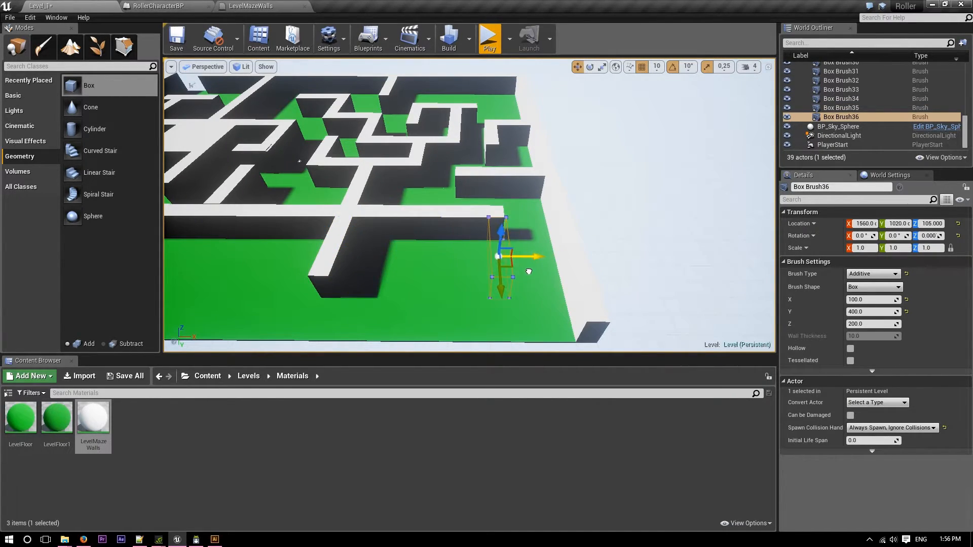
Set the Y size of Box Brush36 to 600 and move it to about X 1550, Y 1120 cm, at the long wall's end.
{"action": "left_click_drag", "start_coordinate": [527, 272], "coordinate": [525, 272]}
{"action": "key", "text": "d"}
{"action": "mouse_move", "coordinate": [525, 272]}
{"action": "right_mouse_down"}
{"action": "mouse_move", "coordinate": [496, 281]}
{"action": "mouse_move", "coordinate": [537, 282]}
{"action": "right_mouse_up"}
{"action": "key", "text": "w"}
{"action": "scroll", "coordinate": [536, 282], "scroll_direction": "down", "scroll_amount": 1}
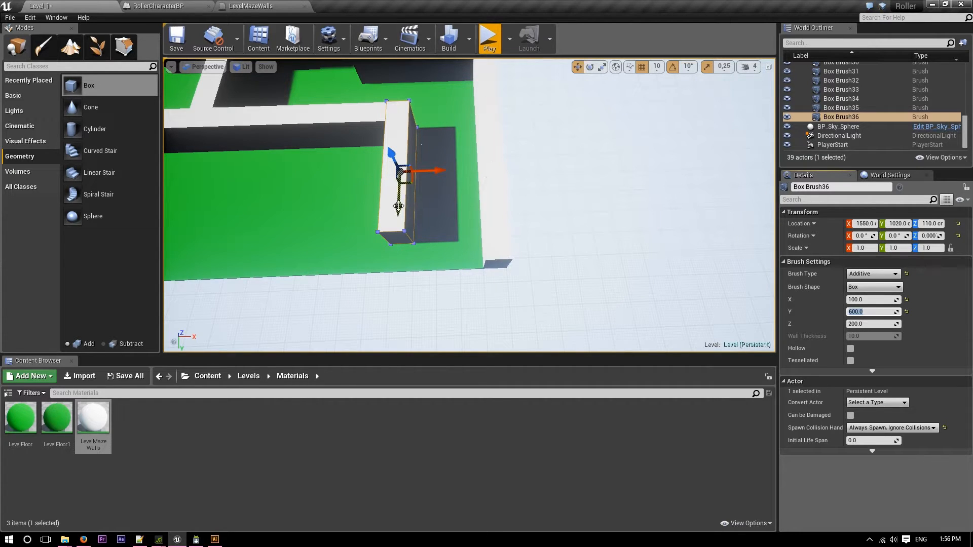
{"action": "mouse_move", "coordinate": [421, 245]}
{"action": "right_mouse_down"}
{"action": "mouse_move", "coordinate": [284, 190]}
{"action": "mouse_move", "coordinate": [275, 163]}
{"action": "mouse_move", "coordinate": [570, 314]}
{"action": "mouse_move", "coordinate": [643, 324]}
{"action": "right_mouse_up"}
{"action": "right_click_drag", "start_coordinate": [573, 248], "coordinate": [694, 236]}
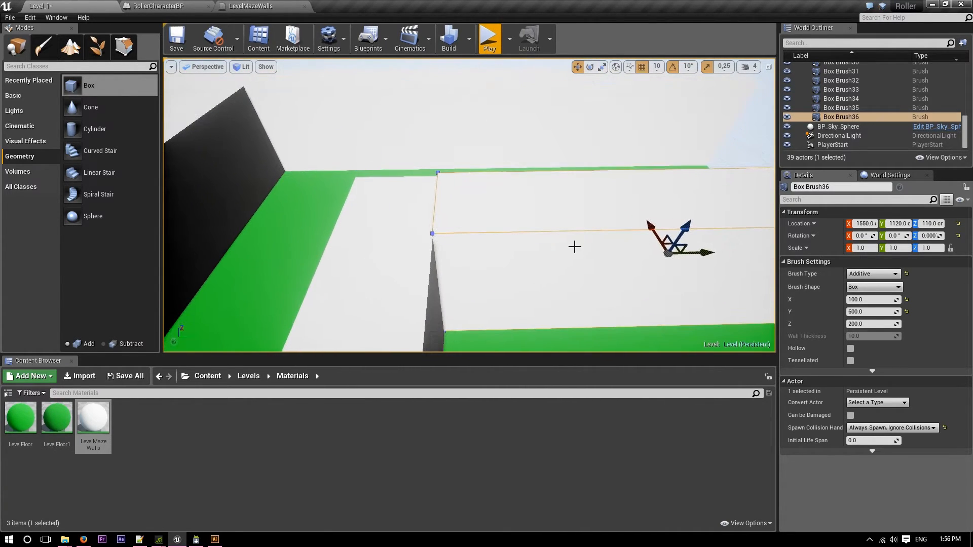
{"action": "left_click_drag", "start_coordinate": [705, 253], "coordinate": [698, 253]}
Set the Y size of Box Brush36 to 620 and shift it to Y 1130 cm, flush with the long wall.
{"action": "mouse_move", "coordinate": [698, 253]}
{"action": "right_mouse_down"}
{"action": "mouse_move", "coordinate": [831, 197]}
{"action": "mouse_move", "coordinate": [876, 190]}
{"action": "mouse_move", "coordinate": [851, 205]}
{"action": "right_mouse_up"}
{"action": "left_click_drag", "start_coordinate": [450, 130], "coordinate": [451, 82]}
{"action": "key", "text": "End"}
{"action": "mouse_move", "coordinate": [451, 83]}
{"action": "right_mouse_down"}
{"action": "mouse_move", "coordinate": [471, 76]}
{"action": "mouse_move", "coordinate": [598, 147]}
{"action": "mouse_move", "coordinate": [525, 220]}
{"action": "right_mouse_up"}
{"action": "left_click", "coordinate": [867, 311]}
{"action": "type", "text": "620"}
{"action": "key", "text": "Return"}
{"action": "mouse_move", "coordinate": [628, 194]}
{"action": "right_mouse_down"}
{"action": "mouse_move", "coordinate": [616, 197]}
{"action": "mouse_move", "coordinate": [625, 193]}
{"action": "right_mouse_up"}
{"action": "right_click_drag", "start_coordinate": [471, 187], "coordinate": [467, 189]}
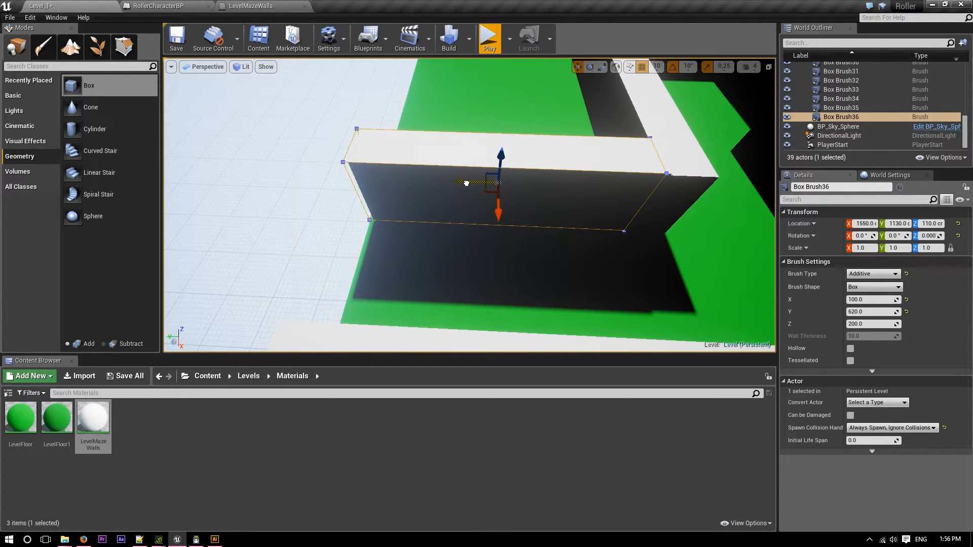
Undo a trial lift of Box Brush36 to Z 160 cm and settle the brush on the floor at Z 105 cm.
{"action": "mouse_move", "coordinate": [489, 199]}
{"action": "right_mouse_down"}
{"action": "mouse_move", "coordinate": [529, 200]}
{"action": "mouse_move", "coordinate": [460, 205]}
{"action": "right_mouse_up"}
{"action": "mouse_move", "coordinate": [439, 114]}
{"action": "right_mouse_down"}
{"action": "mouse_move", "coordinate": [438, 104]}
{"action": "mouse_move", "coordinate": [438, 115]}
{"action": "right_mouse_up"}
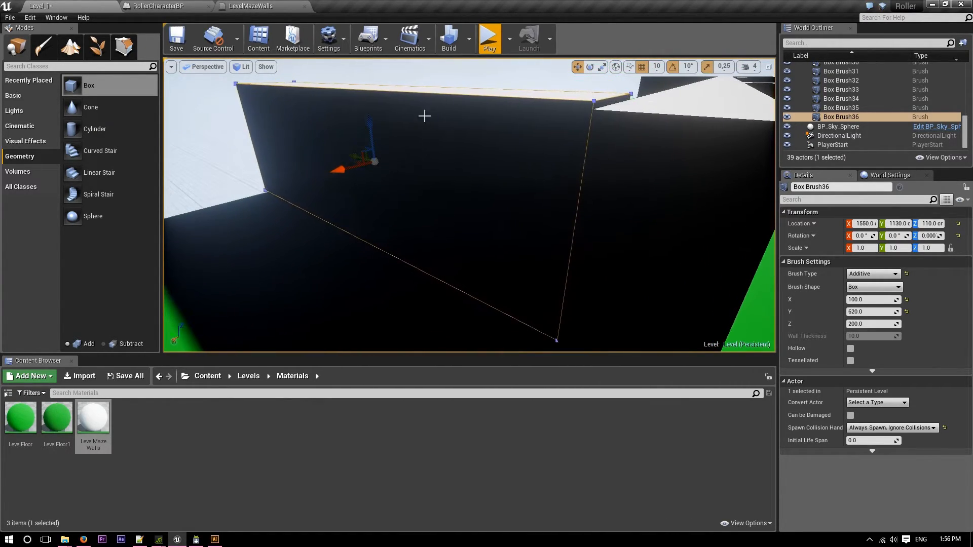
{"action": "left_click_drag", "start_coordinate": [373, 105], "coordinate": [375, 89]}
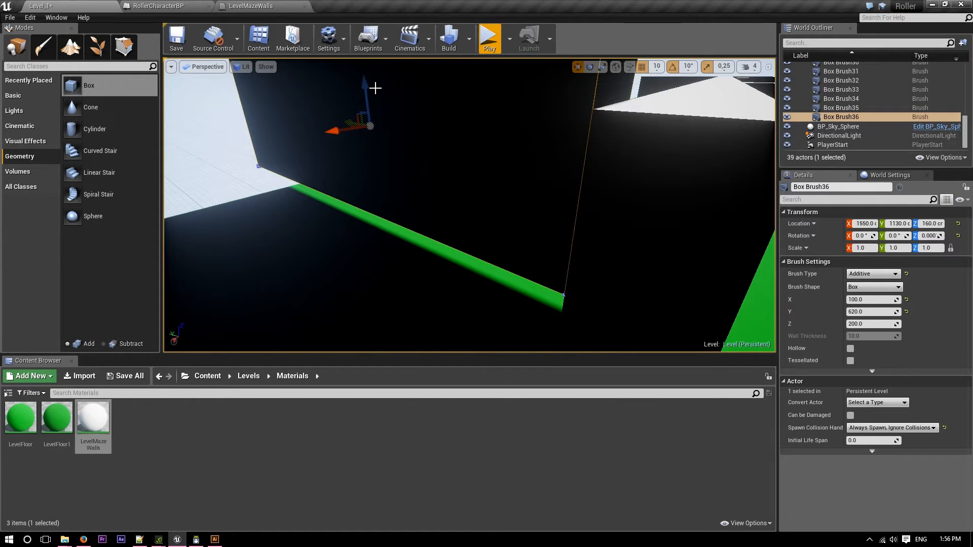
{"action": "key", "text": "ctrl+z"}
{"action": "mouse_move", "coordinate": [375, 90]}
{"action": "right_mouse_down"}
{"action": "mouse_move", "coordinate": [378, 105]}
{"action": "mouse_move", "coordinate": [387, 94]}
{"action": "mouse_move", "coordinate": [347, 77]}
{"action": "mouse_move", "coordinate": [350, 63]}
{"action": "mouse_move", "coordinate": [359, 109]}
{"action": "mouse_move", "coordinate": [397, 130]}
{"action": "mouse_move", "coordinate": [488, 121]}
{"action": "mouse_move", "coordinate": [561, 100]}
{"action": "mouse_move", "coordinate": [575, 79]}
{"action": "right_mouse_up"}
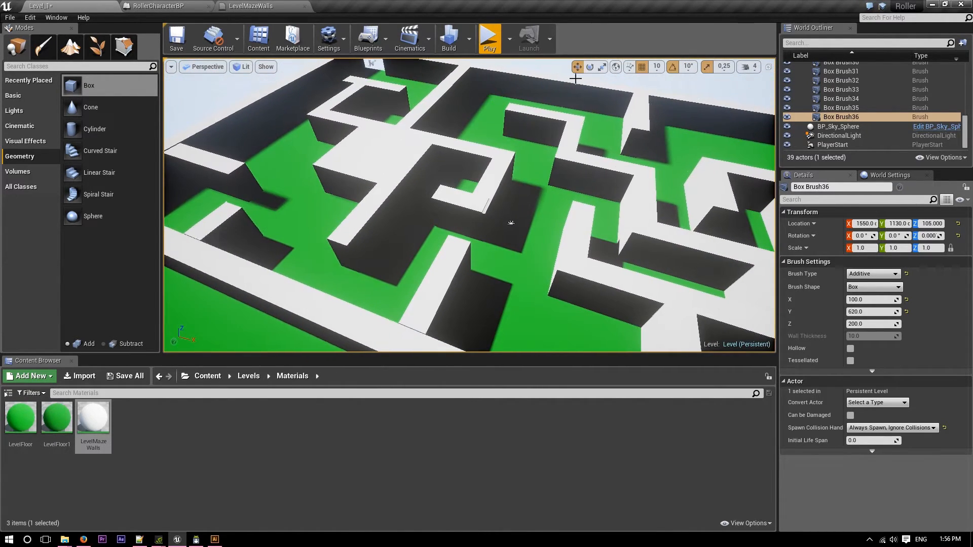
Return to the start of the World Outliner list and collapse the MazeHoles folder inside MazeWalls.
{"action": "scroll", "coordinate": [854, 115], "scroll_direction": "up", "scroll_amount": 6}
{"action": "right_click", "coordinate": [849, 116]}
{"action": "left_click", "coordinate": [847, 116]}
{"action": "scroll", "coordinate": [851, 114], "scroll_direction": "up", "scroll_amount": 7}
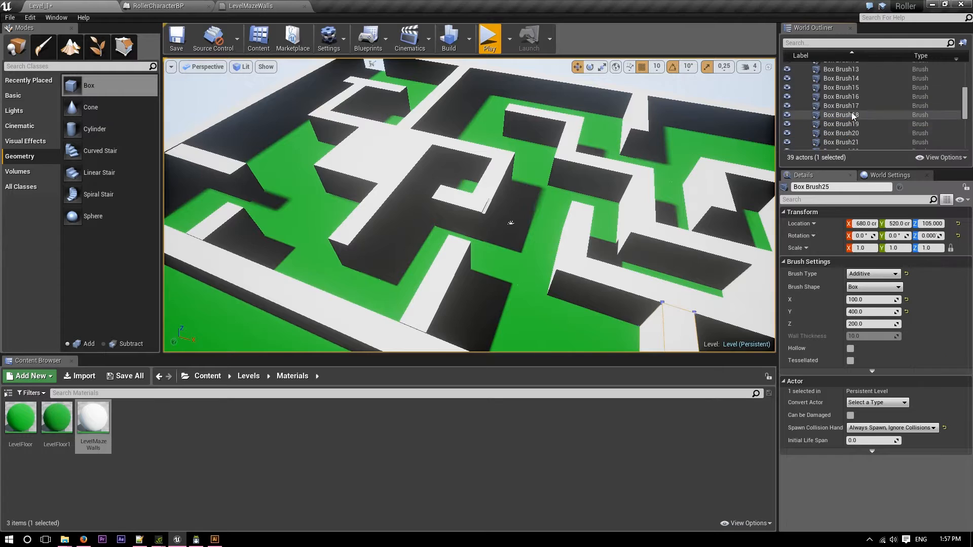
{"action": "left_click", "coordinate": [851, 116]}
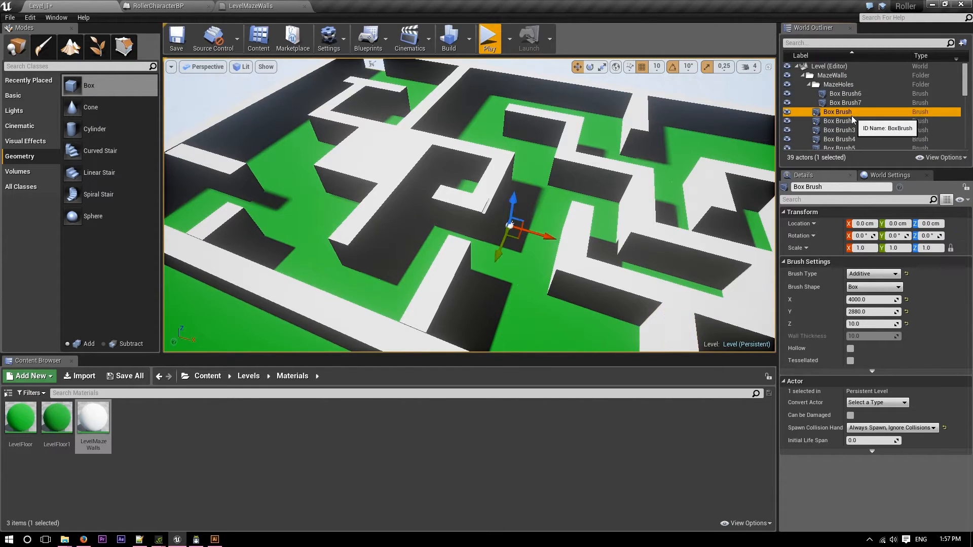
{"action": "left_click", "coordinate": [810, 84]}
{"action": "left_click", "coordinate": [804, 75]}
{"action": "left_click", "coordinate": [804, 75]}
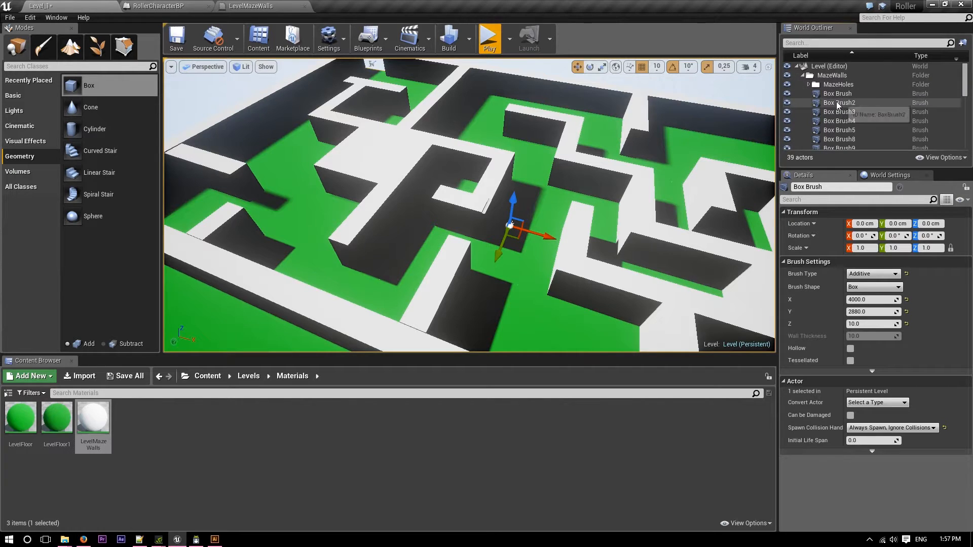
Select the wall brushes from Box Brush2 through Box Brush36, lift them together off the floor, and undo the lift.
{"action": "left_click", "coordinate": [837, 102]}
{"action": "scroll", "coordinate": [848, 131], "scroll_direction": "down", "scroll_amount": 9}
{"action": "scroll", "coordinate": [850, 135], "scroll_direction": "down", "scroll_amount": 2}
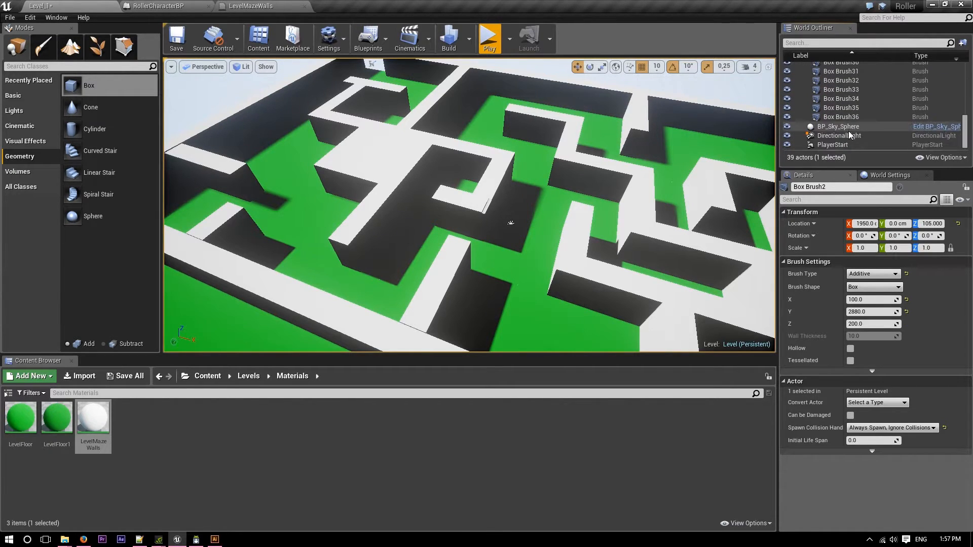
{"action": "left_click", "coordinate": [852, 119], "text": "shift"}
{"action": "key", "text": "f"}
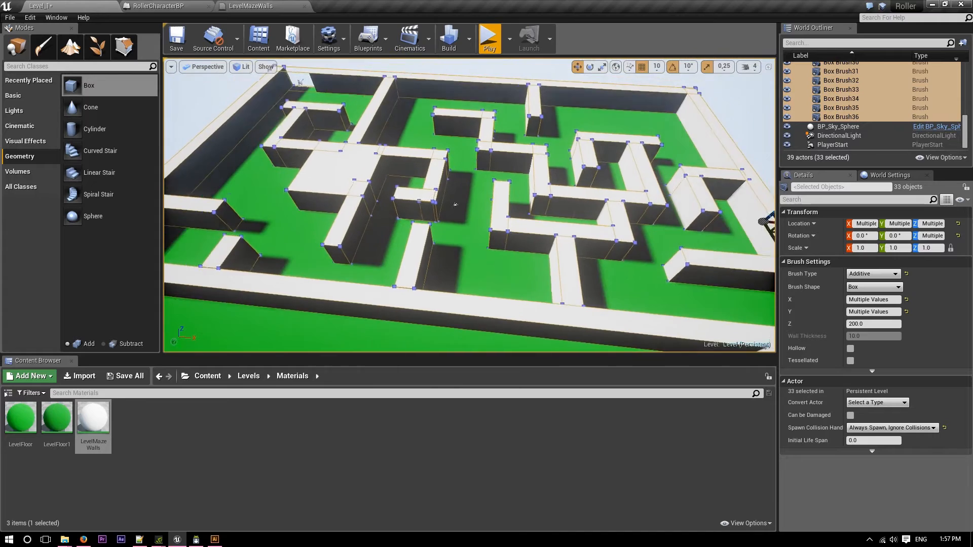
{"action": "left_click_drag", "start_coordinate": [697, 194], "coordinate": [684, 157]}
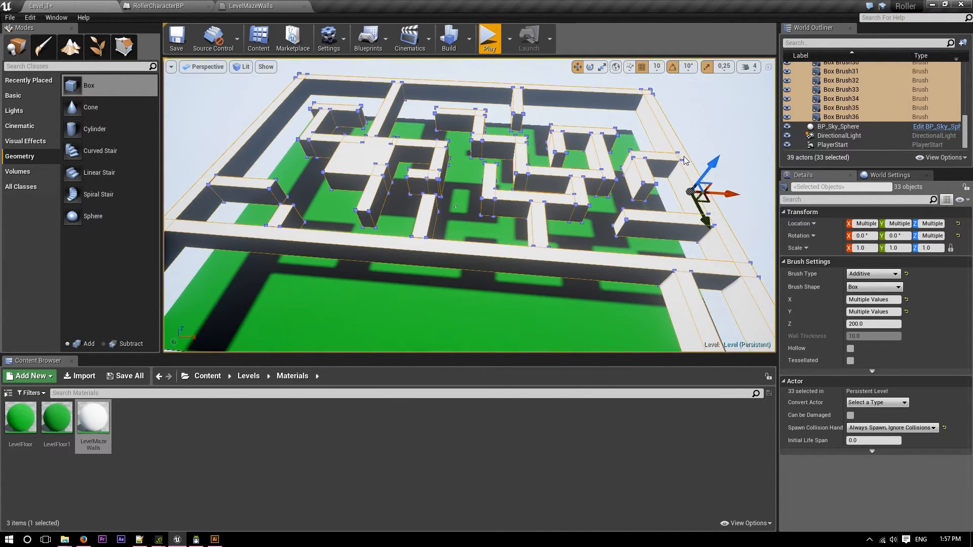
{"action": "key", "text": "ctrl+z"}
Rotate the DirectionalLight to about X 122.3, Y 237.5, Z 151.1 degrees to light the maze walls from another side.
{"action": "mouse_move", "coordinate": [545, 183]}
{"action": "right_mouse_down"}
{"action": "mouse_move", "coordinate": [582, 215]}
{"action": "mouse_move", "coordinate": [598, 215]}
{"action": "mouse_move", "coordinate": [604, 197]}
{"action": "mouse_move", "coordinate": [552, 178]}
{"action": "mouse_move", "coordinate": [499, 176]}
{"action": "mouse_move", "coordinate": [489, 170]}
{"action": "mouse_move", "coordinate": [499, 159]}
{"action": "mouse_move", "coordinate": [479, 134]}
{"action": "mouse_move", "coordinate": [466, 134]}
{"action": "mouse_move", "coordinate": [654, 175]}
{"action": "mouse_move", "coordinate": [623, 147]}
{"action": "mouse_move", "coordinate": [580, 154]}
{"action": "mouse_move", "coordinate": [603, 213]}
{"action": "mouse_move", "coordinate": [573, 167]}
{"action": "mouse_move", "coordinate": [588, 218]}
{"action": "mouse_move", "coordinate": [583, 197]}
{"action": "right_mouse_up"}
{"action": "key", "text": "w"}
{"action": "key", "text": "w"}
{"action": "key", "text": "w"}
{"action": "key", "text": "w"}
{"action": "key", "text": "w"}
{"action": "left_click", "coordinate": [580, 154]}
{"action": "key", "text": "s"}
{"action": "left_click", "coordinate": [862, 135]}
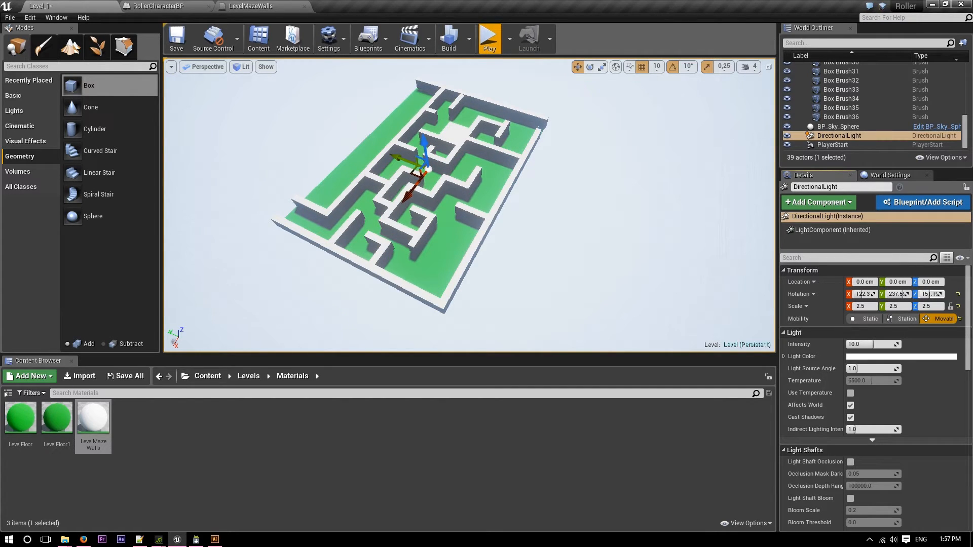
Play-test the level by rolling the ball from the start through the maze corridors, and stop the play session.
{"action": "left_click", "coordinate": [489, 38]}
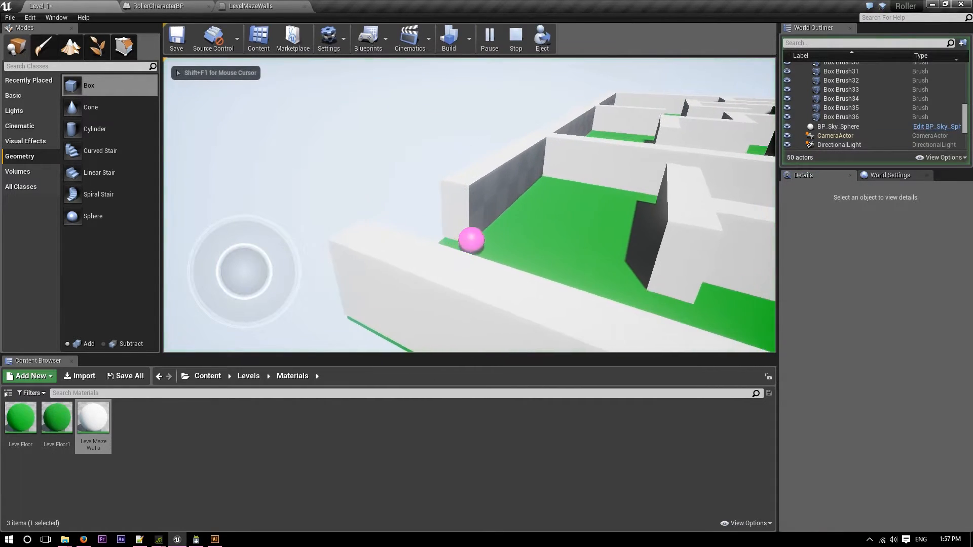
{"action": "key", "text": "d"}
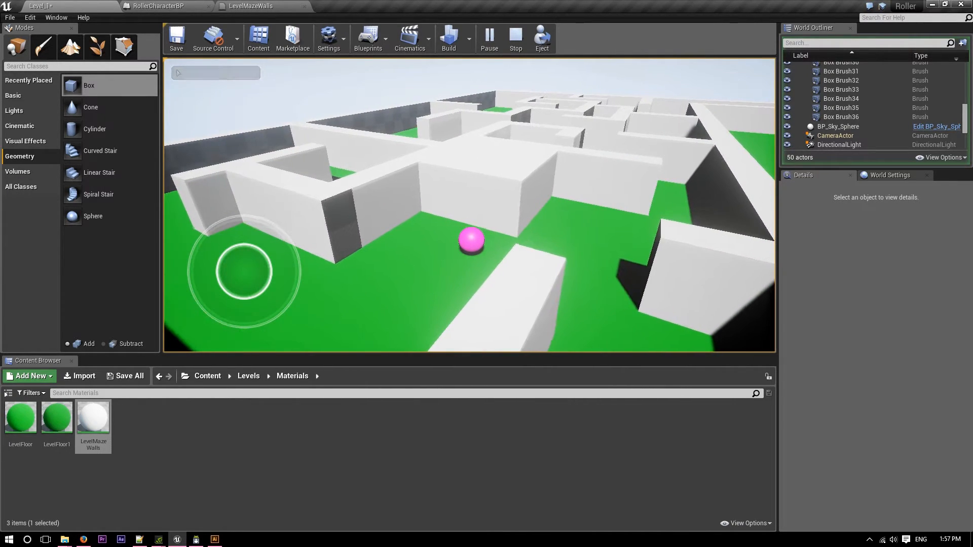
{"action": "key", "text": "d"}
{"action": "key", "text": "d"}
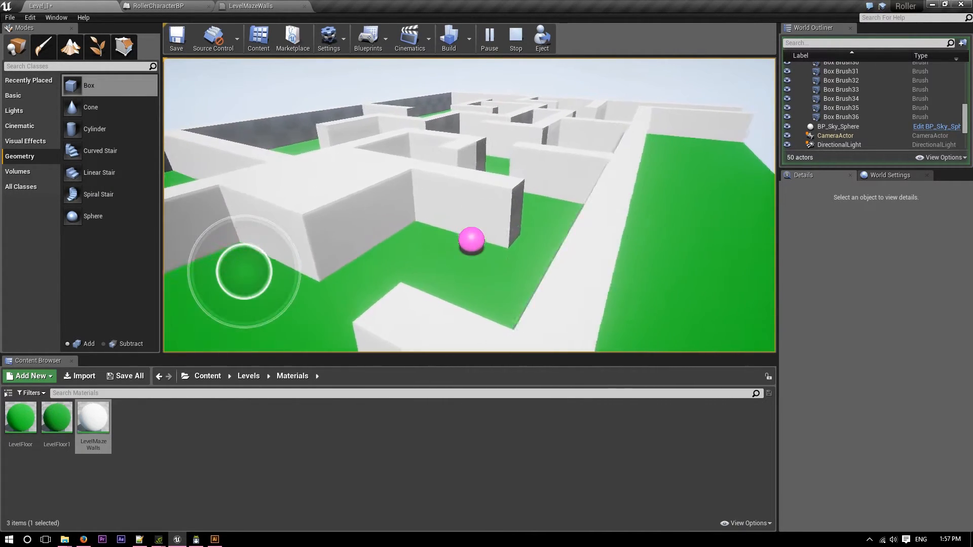
{"action": "key", "text": "w"}
{"action": "key", "text": "a"}
{"action": "key", "text": "w"}
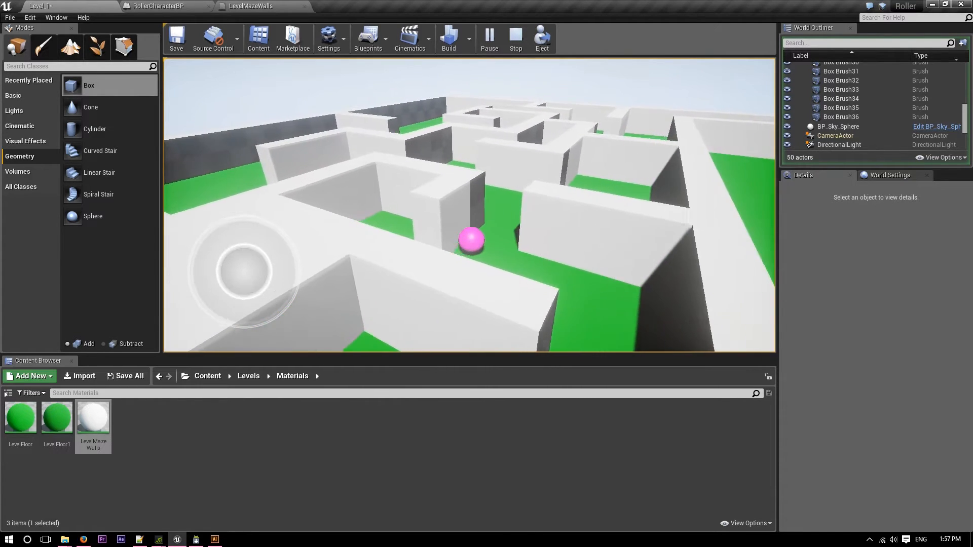
{"action": "key", "text": "a"}
{"action": "key", "text": "w"}
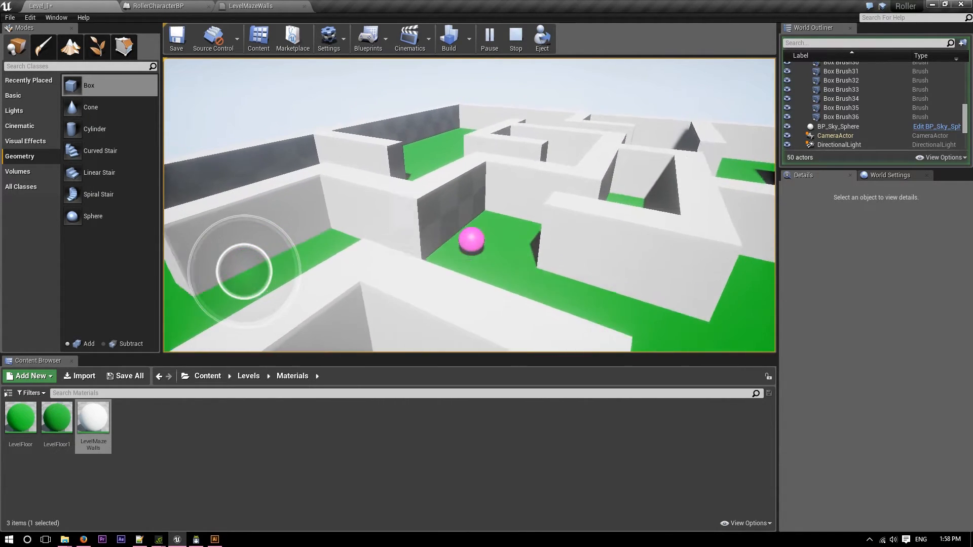
{"action": "key", "text": "d"}
{"action": "key", "text": "w"}
{"action": "key", "text": "d"}
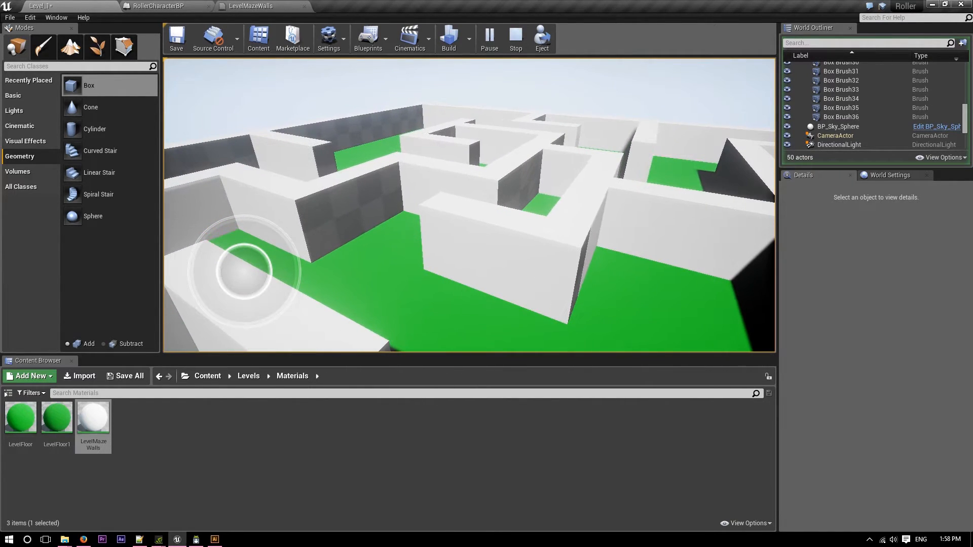
{"action": "key", "text": "Escape"}
Apply the LevelMazeWalls material to the checkered wall ends in the inner corridors and to the side of the long dividing wall.
{"action": "key", "text": "s"}
{"action": "right_click_drag", "start_coordinate": [364, 191], "coordinate": [343, 220]}
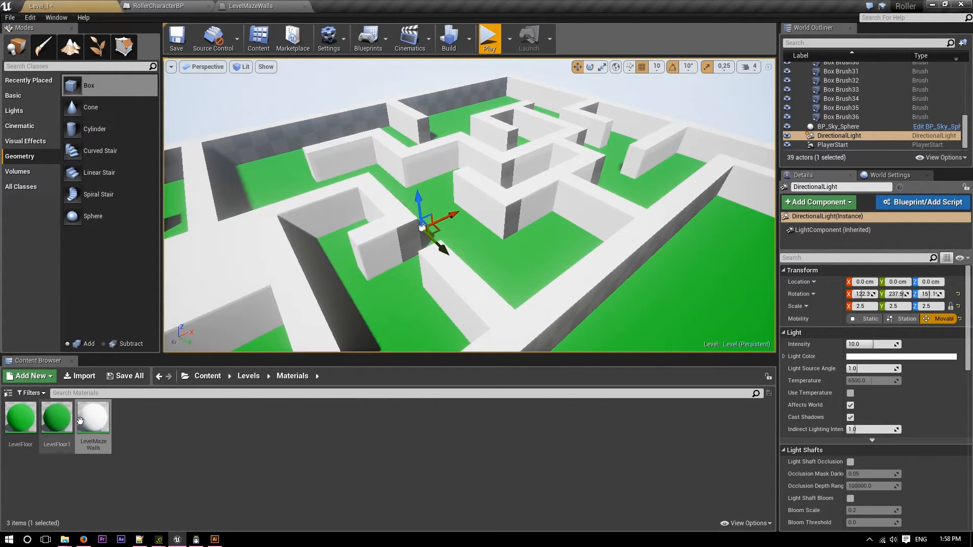
{"action": "left_click_drag", "start_coordinate": [77, 420], "coordinate": [498, 288]}
{"action": "left_click_drag", "start_coordinate": [516, 218], "coordinate": [416, 288]}
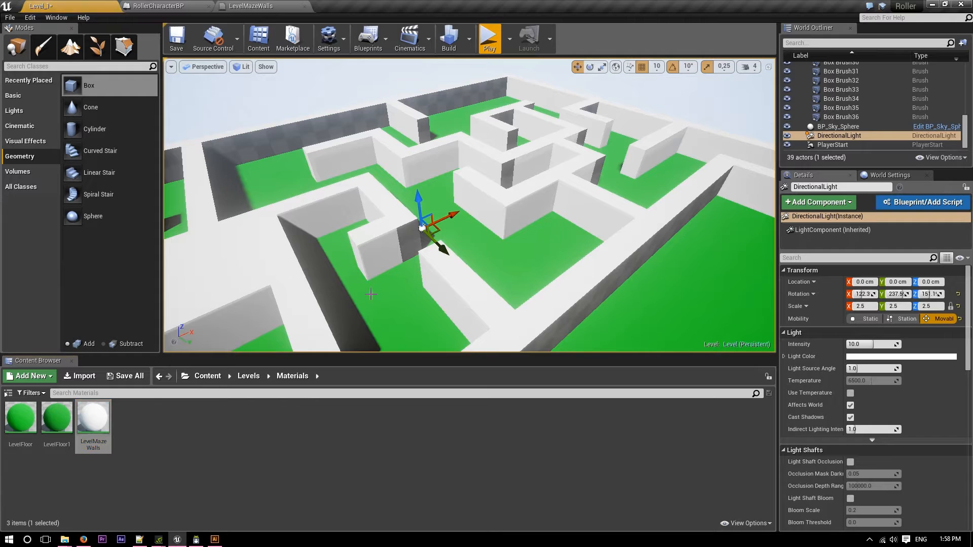
{"action": "key", "text": "d"}
{"action": "right_click_drag", "start_coordinate": [413, 241], "coordinate": [446, 322]}
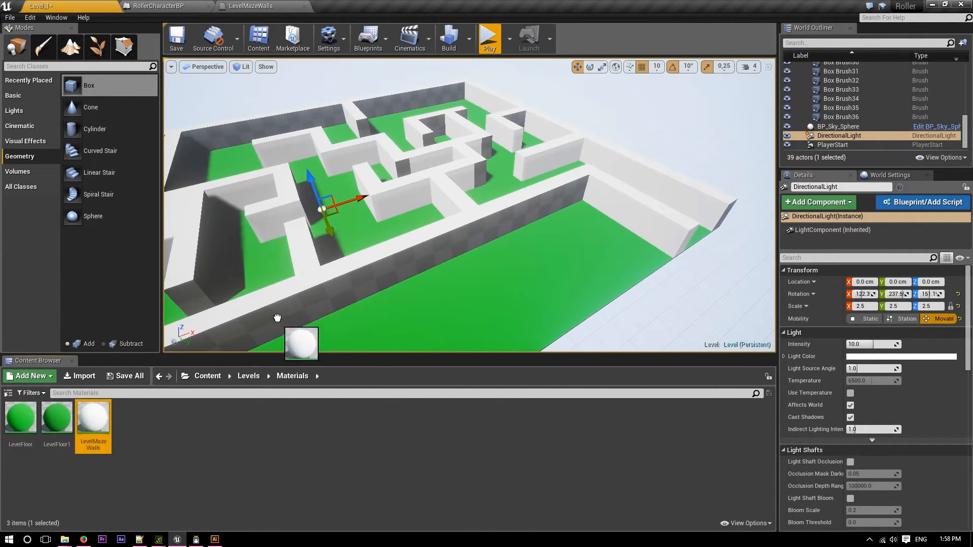
{"action": "left_click_drag", "start_coordinate": [277, 318], "coordinate": [281, 314]}
Apply the LevelMazeWalls material to the checkered far outer wall and to the inner wall end near that corner.
{"action": "key", "text": "a"}
{"action": "right_click_drag", "start_coordinate": [282, 314], "coordinate": [218, 320]}
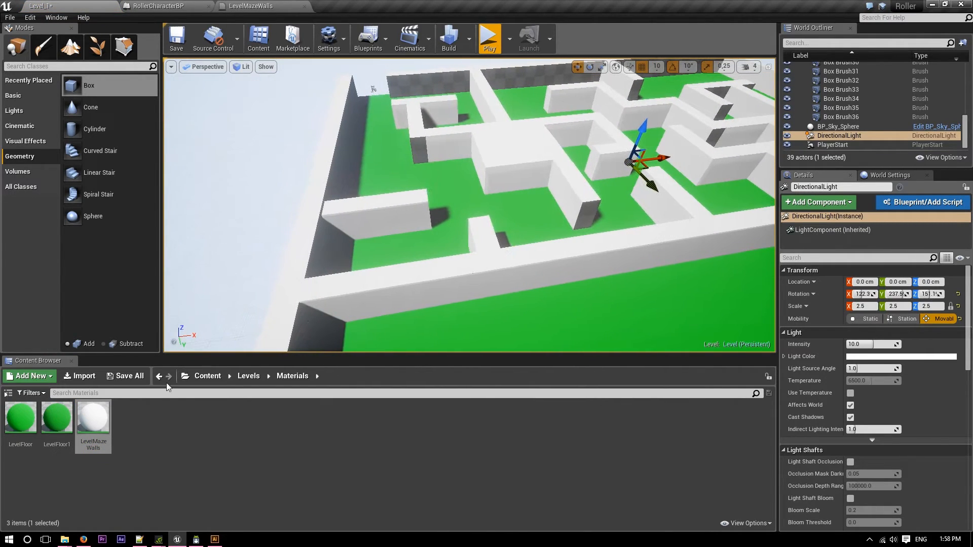
{"action": "left_click_drag", "start_coordinate": [93, 420], "coordinate": [434, 82]}
{"action": "left_click_drag", "start_coordinate": [93, 419], "coordinate": [437, 154]}
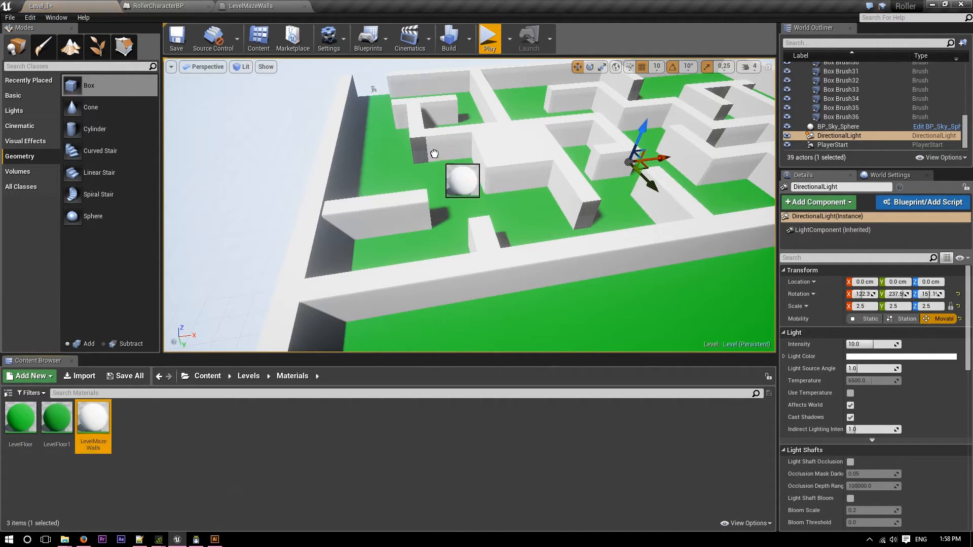
Apply the LevelMazeWalls material to the remaining checkered wall faces around the spiral and stepped inner walls.
{"action": "left_click_drag", "start_coordinate": [601, 206], "coordinate": [601, 207]}
{"action": "key", "text": "s"}
{"action": "right_click_drag", "start_coordinate": [601, 207], "coordinate": [626, 155]}
{"action": "key", "text": "w"}
{"action": "left_click_drag", "start_coordinate": [483, 284], "coordinate": [482, 283]}
{"action": "left_click_drag", "start_coordinate": [94, 423], "coordinate": [350, 234]}
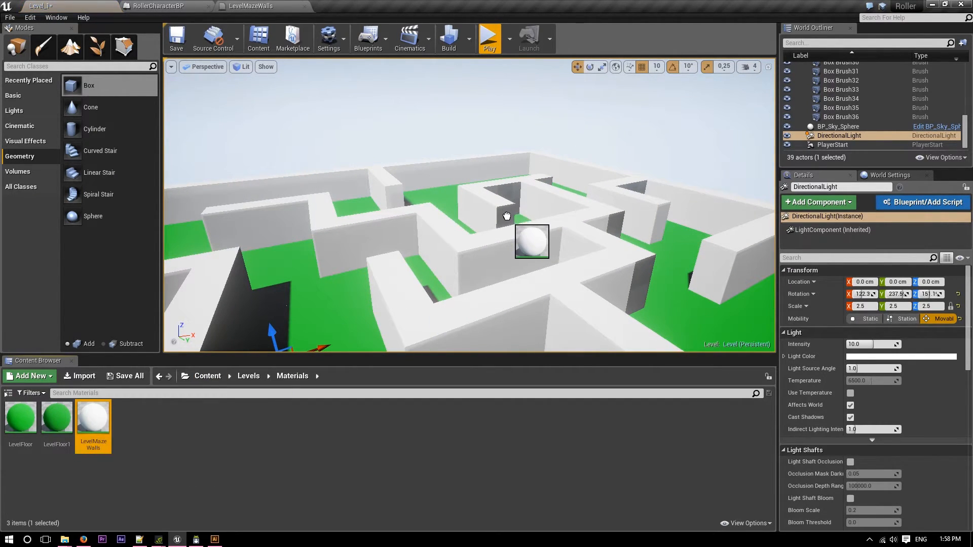
{"action": "left_click_drag", "start_coordinate": [81, 413], "coordinate": [513, 196]}
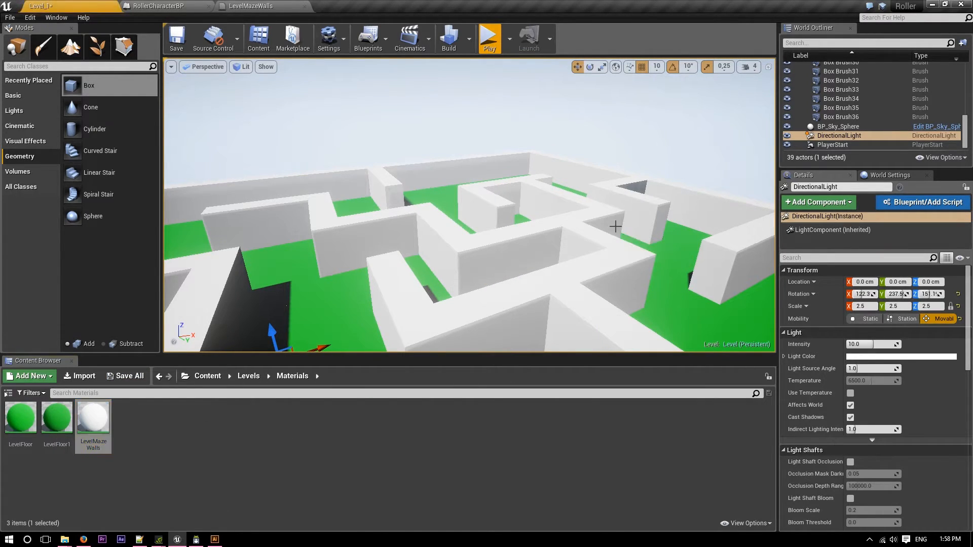
{"action": "left_click_drag", "start_coordinate": [85, 419], "coordinate": [639, 188]}
Examine the whole maze from the other side and from above to check the painted walls and the layout.
{"action": "right_click_drag", "start_coordinate": [639, 188], "coordinate": [648, 241]}
{"action": "key", "text": "s"}
{"action": "key", "text": "d"}
{"action": "key", "text": "w"}
{"action": "key", "text": "s"}
{"action": "key", "text": "w"}
{"action": "key", "text": "w"}
{"action": "key", "text": "s"}
{"action": "key", "text": "w"}
{"action": "key", "text": "s"}
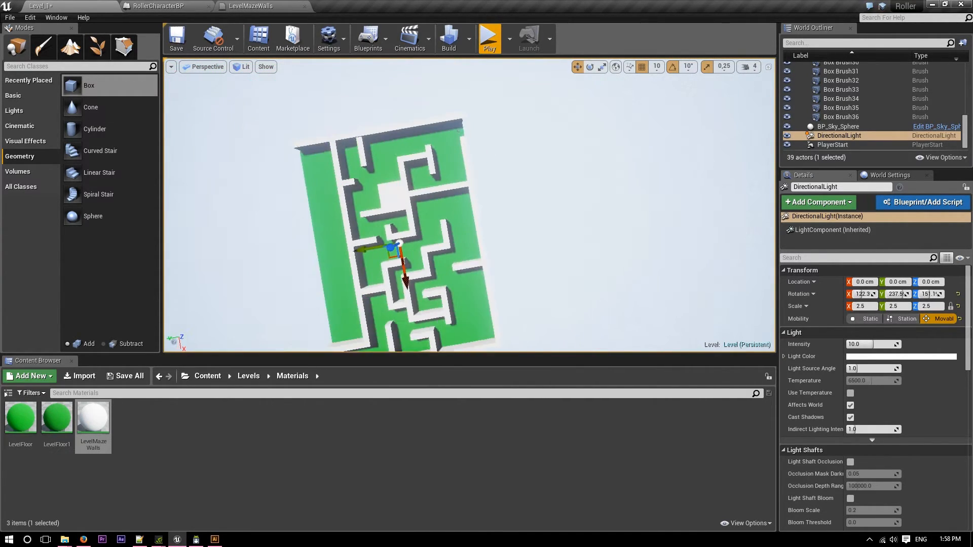
Add a new additive Box brush to the level and slide it along Y to about -1510 cm.
{"action": "right_click_drag", "start_coordinate": [649, 241], "coordinate": [646, 228]}
{"action": "key", "text": "w"}
{"action": "mouse_move", "coordinate": [89, 85]}
{"action": "left_mouse_down"}
{"action": "mouse_move", "coordinate": [182, 151]}
{"action": "mouse_move", "coordinate": [430, 179]}
{"action": "left_mouse_up"}
{"action": "scroll", "coordinate": [490, 191], "scroll_direction": "up", "scroll_amount": 3}
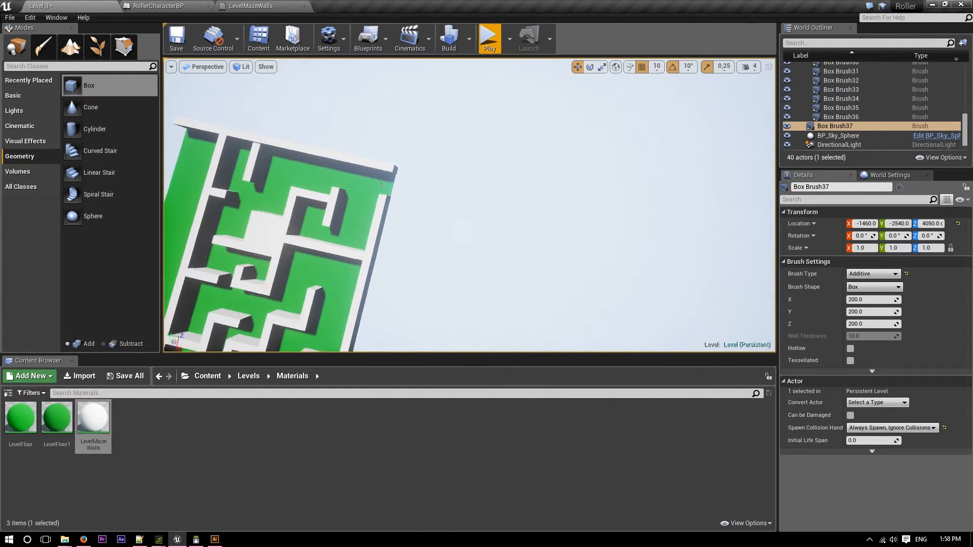
{"action": "right_click_drag", "start_coordinate": [588, 149], "coordinate": [613, 148]}
{"action": "key", "text": "s"}
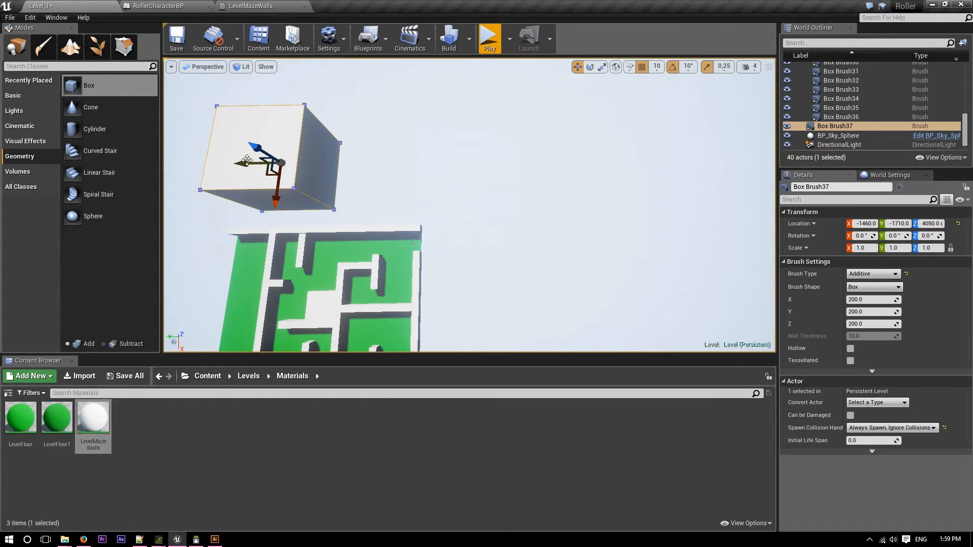
{"action": "right_click_drag", "start_coordinate": [268, 179], "coordinate": [238, 179]}
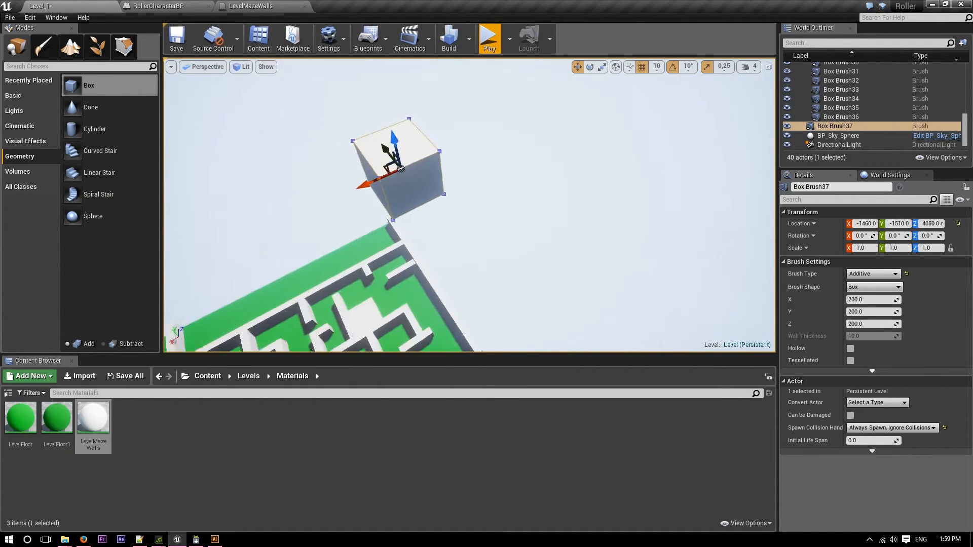
Bring the new Box brush down to X 0, Z 0 and slide it to the outer wall at Y -1390 cm.
{"action": "mouse_move", "coordinate": [466, 202]}
{"action": "right_mouse_down"}
{"action": "mouse_move", "coordinate": [430, 253]}
{"action": "mouse_move", "coordinate": [430, 243]}
{"action": "right_mouse_up"}
{"action": "key", "text": "w"}
{"action": "key", "text": "f"}
{"action": "right_click_drag", "start_coordinate": [466, 203], "coordinate": [527, 177]}
{"action": "key", "text": "s"}
{"action": "key", "text": "s"}
{"action": "right_click_drag", "start_coordinate": [345, 241], "coordinate": [400, 225]}
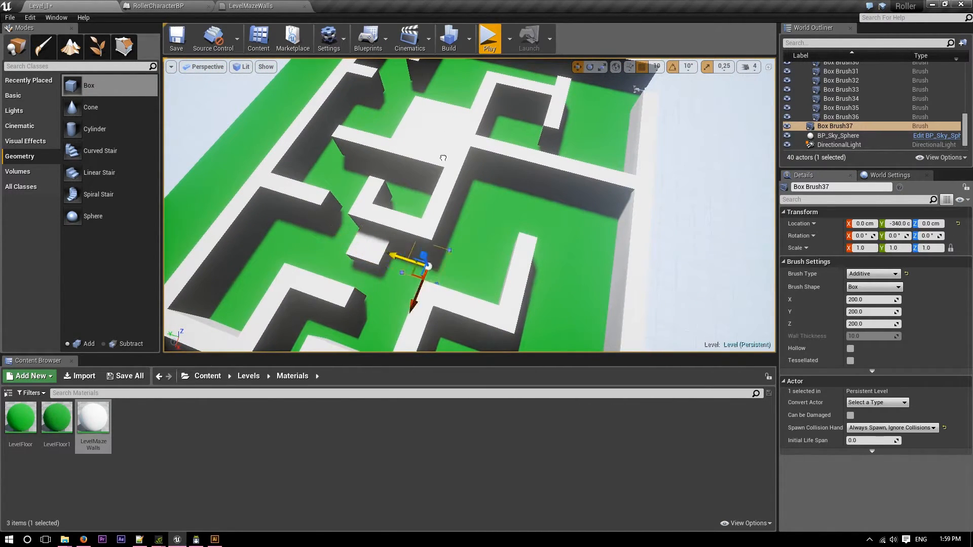
{"action": "key", "text": "s"}
{"action": "right_click_drag", "start_coordinate": [696, 260], "coordinate": [580, 254]}
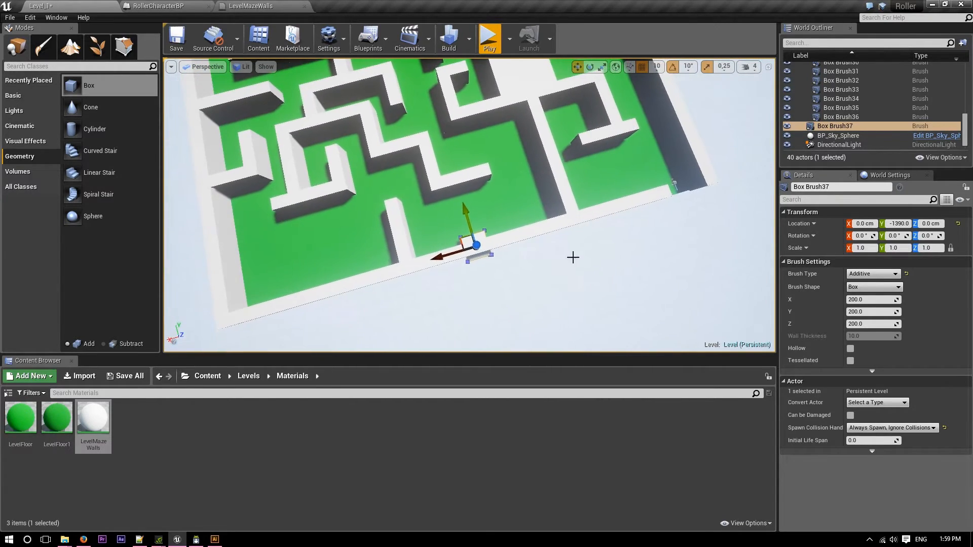
Move the new Box brush to the maze opening at X -1730 cm and set its Z size to 10.
{"action": "left_click_drag", "start_coordinate": [660, 211], "coordinate": [654, 212]}
{"action": "mouse_move", "coordinate": [655, 213]}
{"action": "right_mouse_down"}
{"action": "mouse_move", "coordinate": [681, 215]}
{"action": "mouse_move", "coordinate": [702, 200]}
{"action": "mouse_move", "coordinate": [626, 178]}
{"action": "mouse_move", "coordinate": [581, 195]}
{"action": "right_mouse_up"}
{"action": "key", "text": "w"}
{"action": "key", "text": "d"}
{"action": "key", "text": "w"}
{"action": "left_click_drag", "start_coordinate": [335, 167], "coordinate": [328, 167]}
{"action": "right_click_drag", "start_coordinate": [329, 167], "coordinate": [238, 136]}
{"action": "key", "text": "s"}
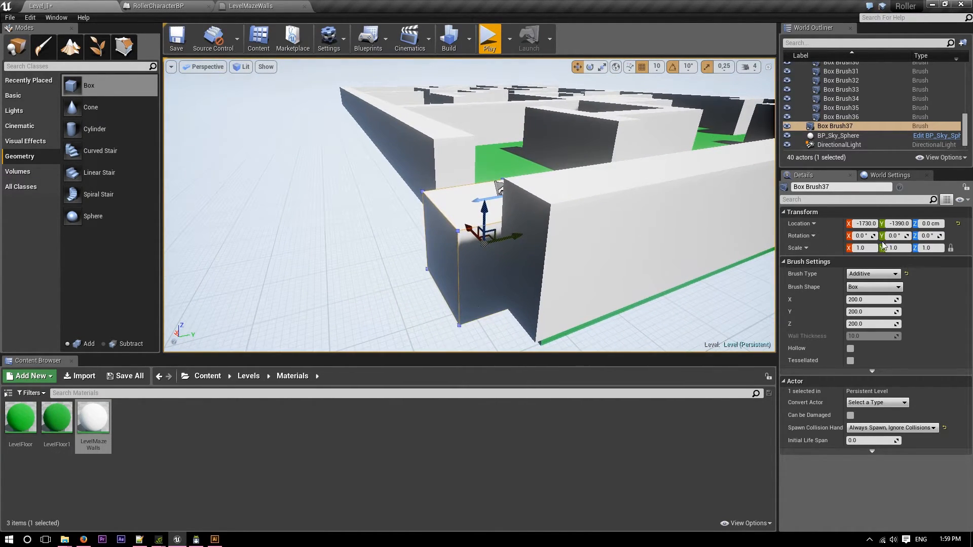
{"action": "type", "text": "10"}
{"action": "key", "text": "Return"}
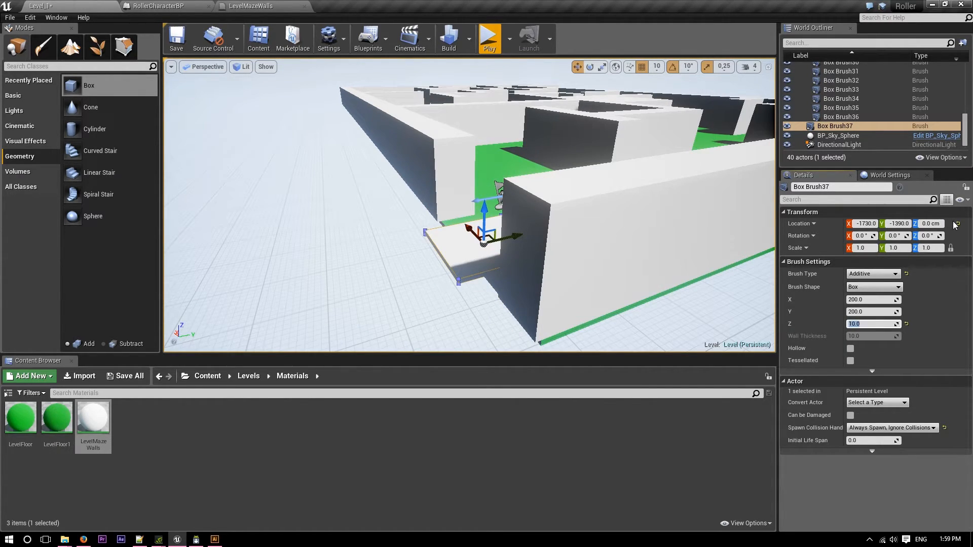
Move the flat brush outside the maze opening to X -1870, Y -1650 cm and set its X size to 300.
{"action": "key", "text": "w"}
{"action": "right_click_drag", "start_coordinate": [604, 251], "coordinate": [711, 281]}
{"action": "key", "text": "s"}
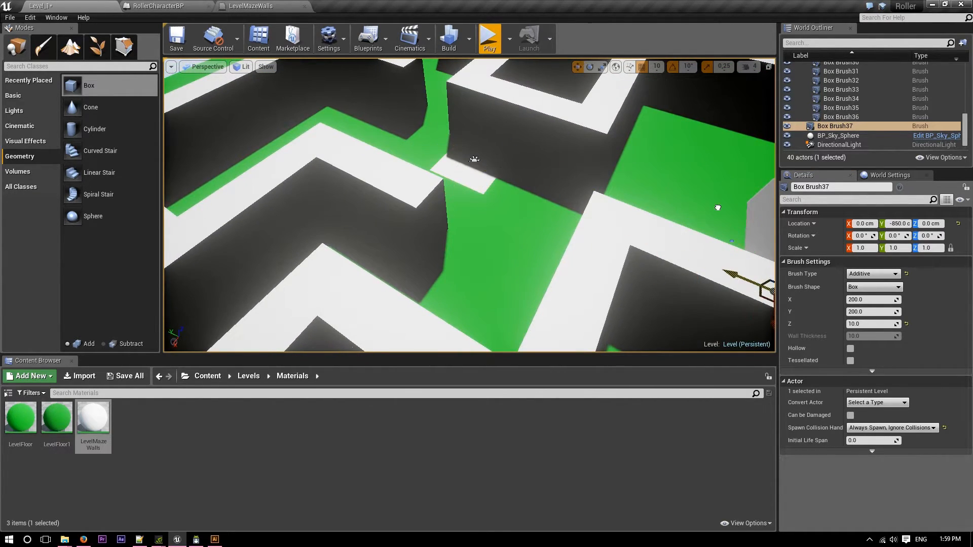
{"action": "key", "text": "f"}
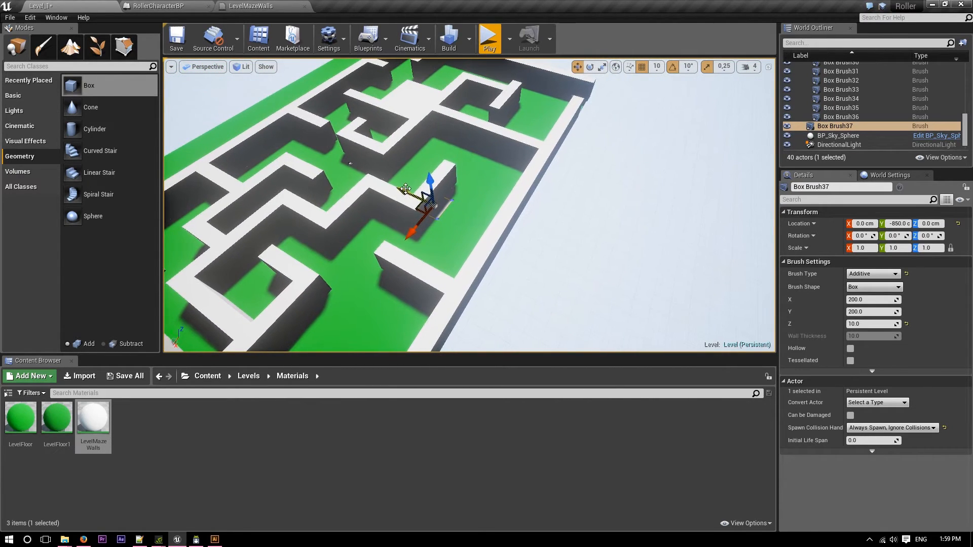
{"action": "left_click_drag", "start_coordinate": [516, 275], "coordinate": [596, 125]}
{"action": "mouse_move", "coordinate": [596, 126]}
{"action": "right_mouse_down"}
{"action": "mouse_move", "coordinate": [611, 73]}
{"action": "mouse_move", "coordinate": [527, 152]}
{"action": "right_mouse_up"}
{"action": "left_click", "coordinate": [862, 300]}
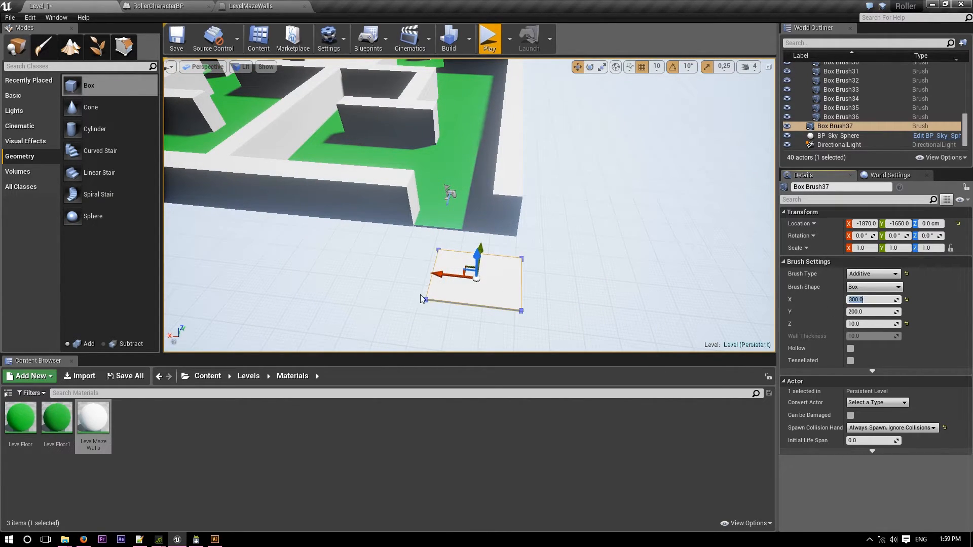
Set the flat brush's Y size to 500 and align it with the maze opening as a floor extension.
{"action": "mouse_move", "coordinate": [442, 276]}
{"action": "left_mouse_down"}
{"action": "mouse_move", "coordinate": [415, 272]}
{"action": "mouse_move", "coordinate": [454, 219]}
{"action": "left_mouse_up"}
{"action": "mouse_move", "coordinate": [455, 219]}
{"action": "right_mouse_down"}
{"action": "mouse_move", "coordinate": [284, 205]}
{"action": "mouse_move", "coordinate": [294, 218]}
{"action": "mouse_move", "coordinate": [475, 247]}
{"action": "right_mouse_up"}
{"action": "left_click_drag", "start_coordinate": [355, 335], "coordinate": [366, 334]}
{"action": "right_click_drag", "start_coordinate": [322, 257], "coordinate": [458, 260]}
{"action": "left_click", "coordinate": [870, 311]}
{"action": "type", "text": "500"}
{"action": "key", "text": "Return"}
{"action": "left_click_drag", "start_coordinate": [389, 223], "coordinate": [440, 234]}
{"action": "right_click_drag", "start_coordinate": [426, 248], "coordinate": [288, 244]}
Duplicate the wall brush Box Brush28 twice and place the copies along the floor extension at X -1550 and X -1950, Y -1700 cm.
{"action": "left_click", "coordinate": [409, 161]}
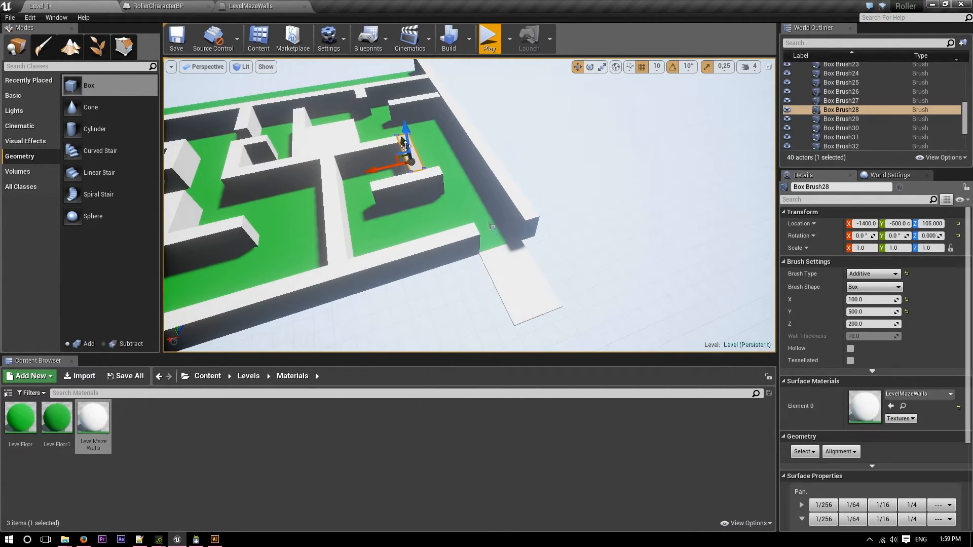
{"action": "left_click_drag", "start_coordinate": [402, 142], "coordinate": [473, 243], "text": "alt"}
{"action": "left_click_drag", "start_coordinate": [443, 302], "coordinate": [469, 292]}
{"action": "right_click_drag", "start_coordinate": [477, 293], "coordinate": [477, 293]}
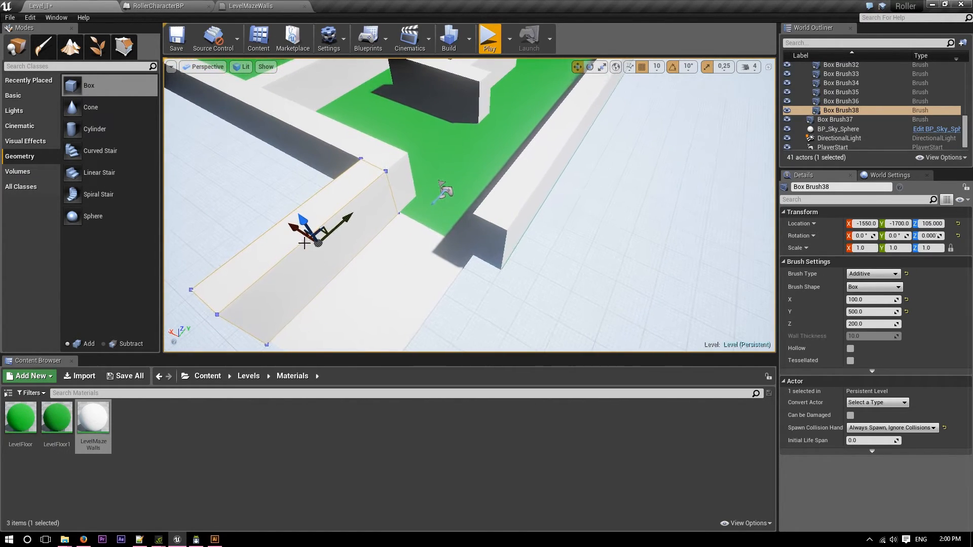
{"action": "left_click_drag", "start_coordinate": [301, 231], "coordinate": [431, 303], "text": "alt"}
{"action": "mouse_move", "coordinate": [431, 303]}
{"action": "right_mouse_down"}
{"action": "mouse_move", "coordinate": [507, 238]}
{"action": "mouse_move", "coordinate": [421, 216]}
{"action": "right_mouse_up"}
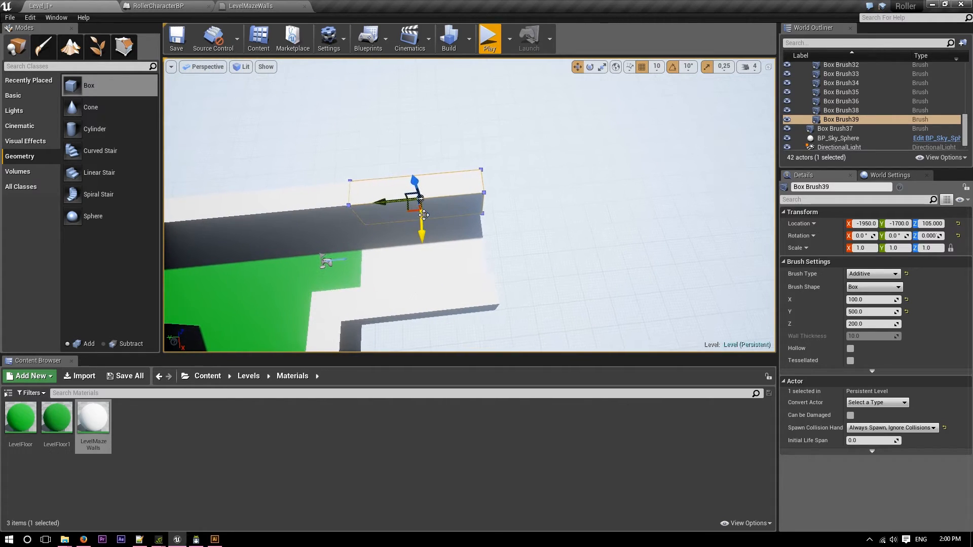
Duplicate the side wall again, rotate the copy 90° about Z and move it across the outer end of the floor extension.
{"action": "mouse_move", "coordinate": [420, 199]}
{"action": "left_mouse_down", "text": "alt"}
{"action": "mouse_move", "coordinate": [409, 222]}
{"action": "mouse_move", "coordinate": [422, 238]}
{"action": "mouse_move", "coordinate": [386, 294]}
{"action": "mouse_move", "coordinate": [357, 256]}
{"action": "mouse_move", "coordinate": [326, 261]}
{"action": "left_mouse_up", "text": "alt"}
{"action": "key", "text": "e"}
{"action": "key", "text": "w"}
{"action": "left_click_drag", "start_coordinate": [388, 243], "coordinate": [462, 249]}
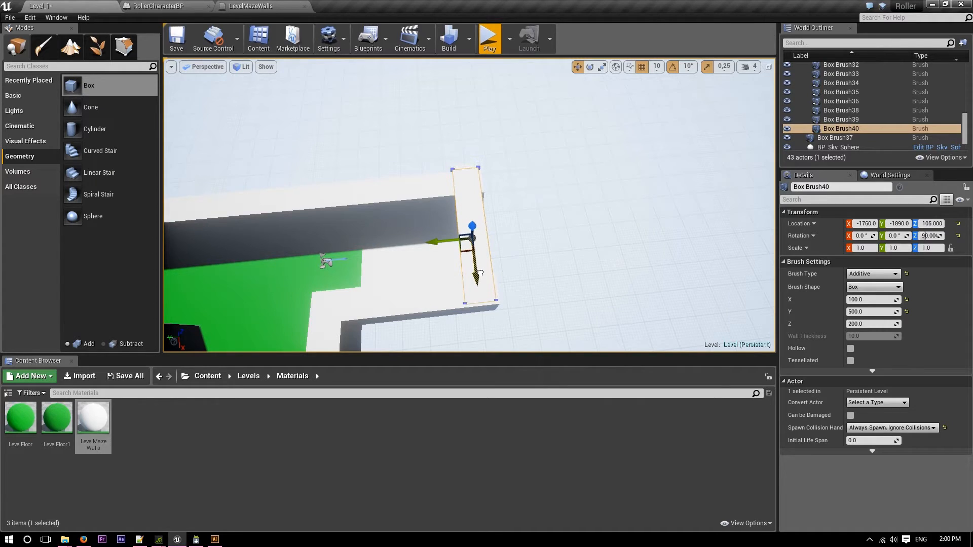
Align the end wall at X -1750, Y -1900 cm and apply the LevelFloor material to the floor extension.
{"action": "right_click_drag", "start_coordinate": [499, 269], "coordinate": [442, 269]}
{"action": "left_click_drag", "start_coordinate": [351, 228], "coordinate": [357, 230]}
{"action": "right_click_drag", "start_coordinate": [385, 243], "coordinate": [583, 244]}
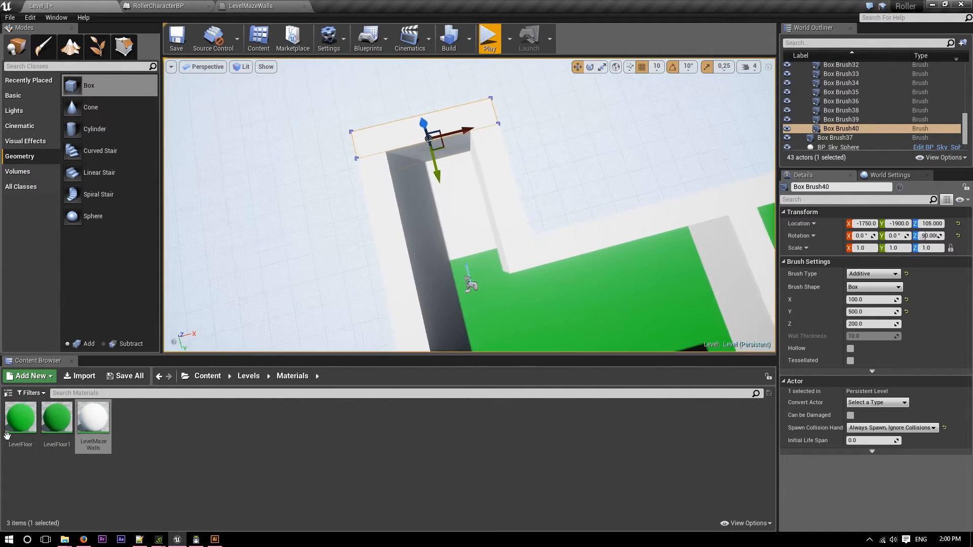
{"action": "left_click_drag", "start_coordinate": [21, 421], "coordinate": [477, 210]}
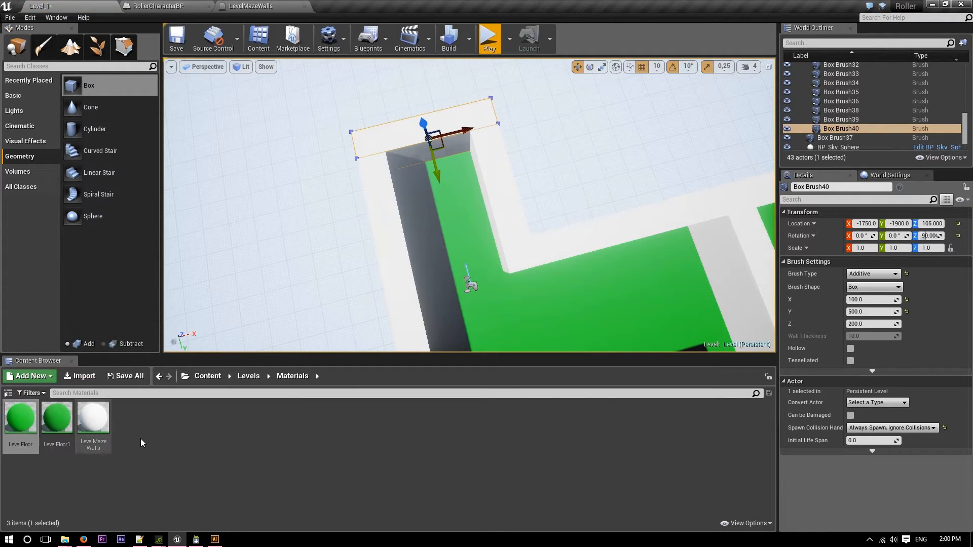
Duplicate the LevelMazeWalls material and name the copy LevelMazeWallsStart.
{"action": "right_click", "coordinate": [160, 461]}
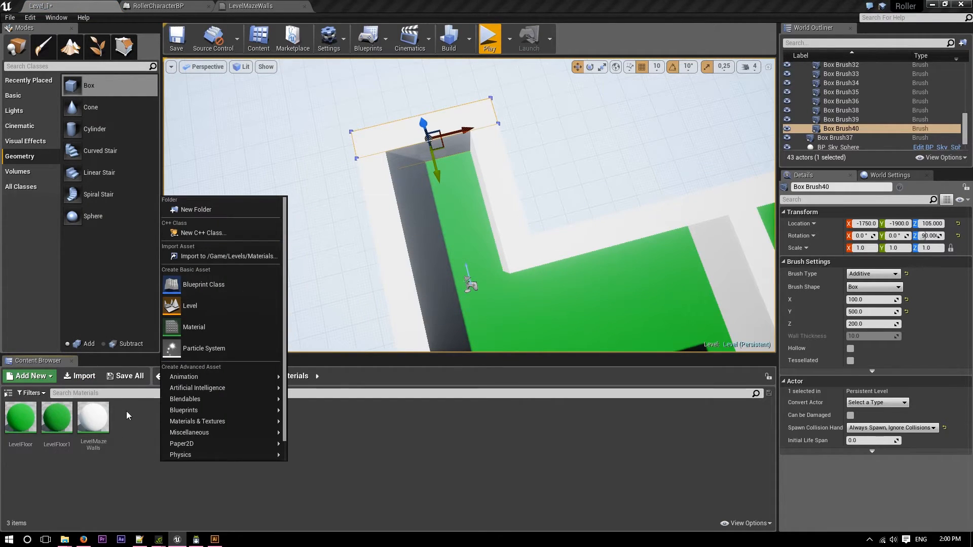
{"action": "left_click", "coordinate": [96, 420]}
{"action": "right_click", "coordinate": [97, 421]}
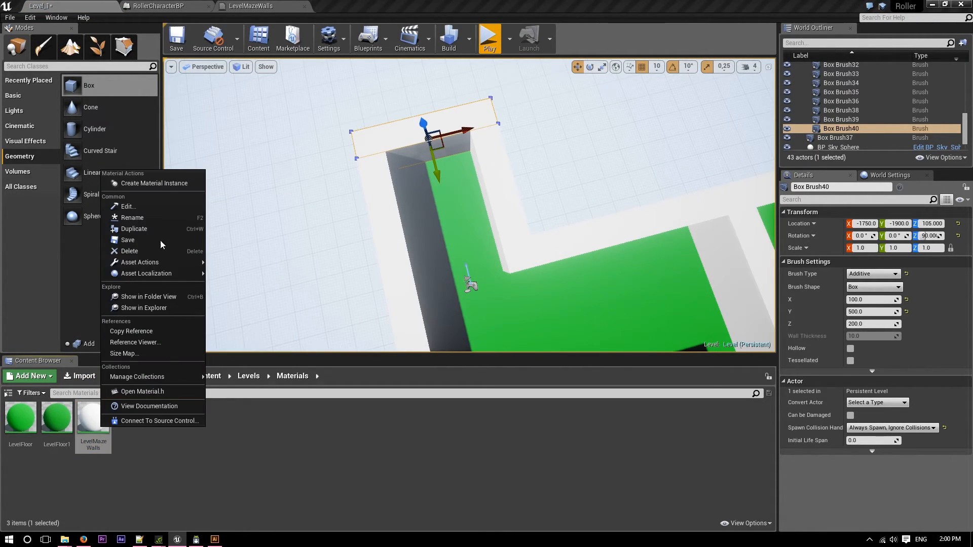
{"action": "left_click", "coordinate": [217, 464]}
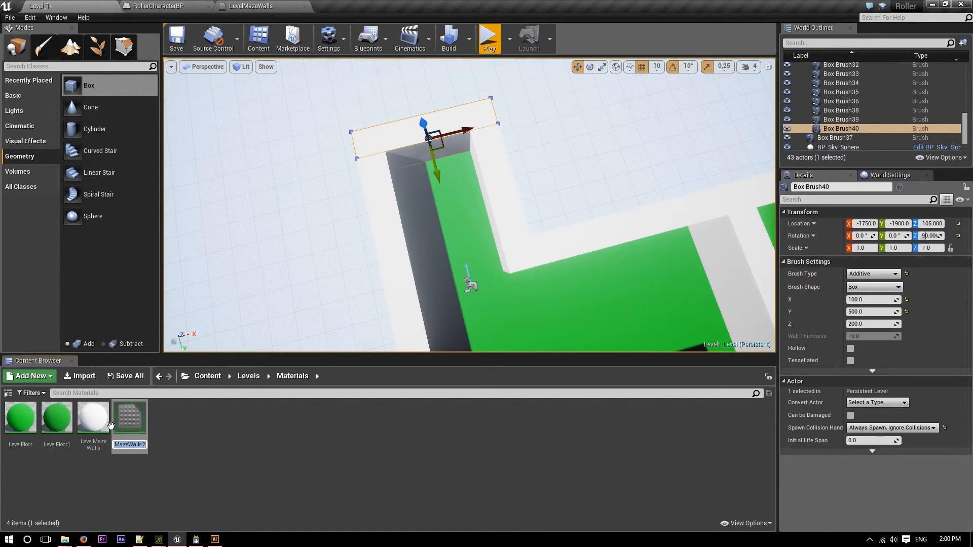
{"action": "key", "text": "BackSpace"}
{"action": "key", "text": "Return"}
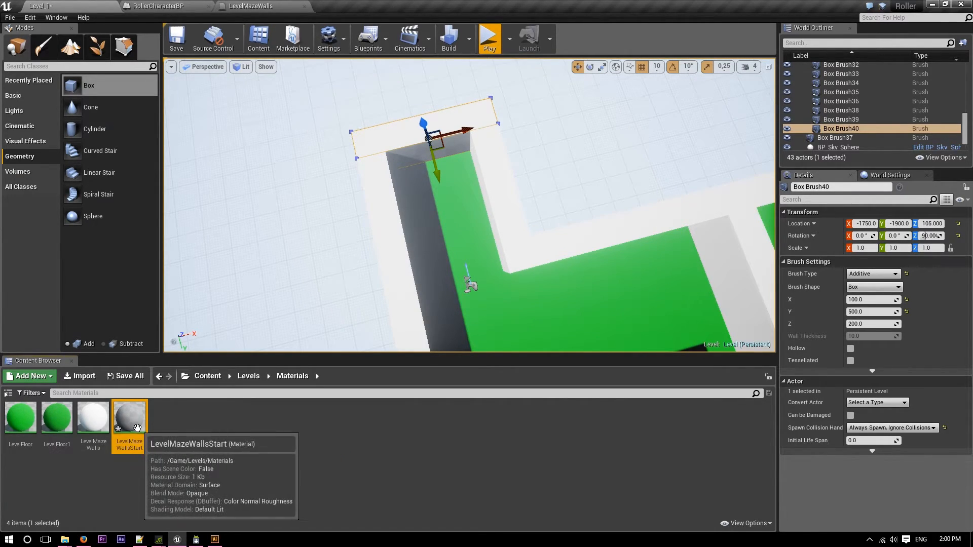
Rename the duplicated wall material as LevelMazeStartArea.
{"action": "key", "text": "F2"}
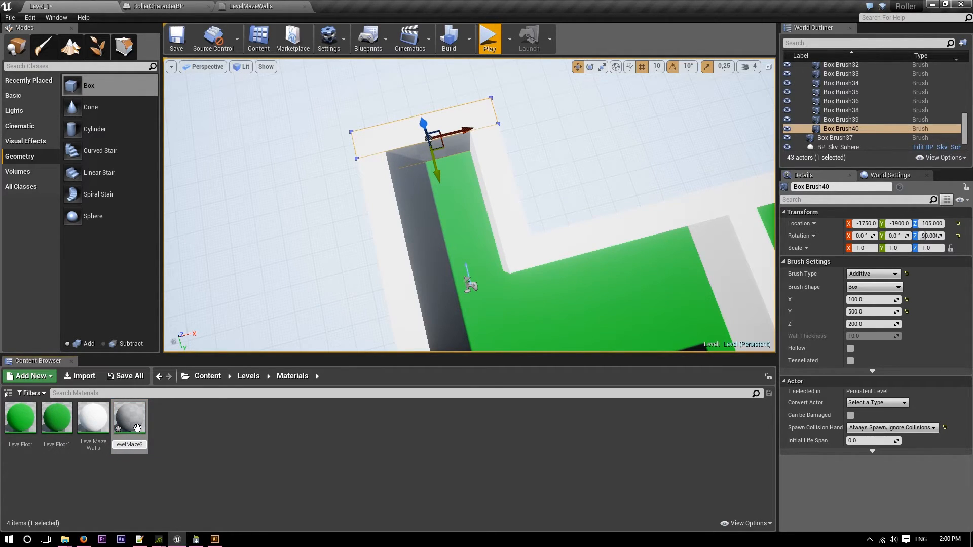
{"action": "type", "text": "LevelMazeStartArea"}
{"action": "key", "text": "Return"}
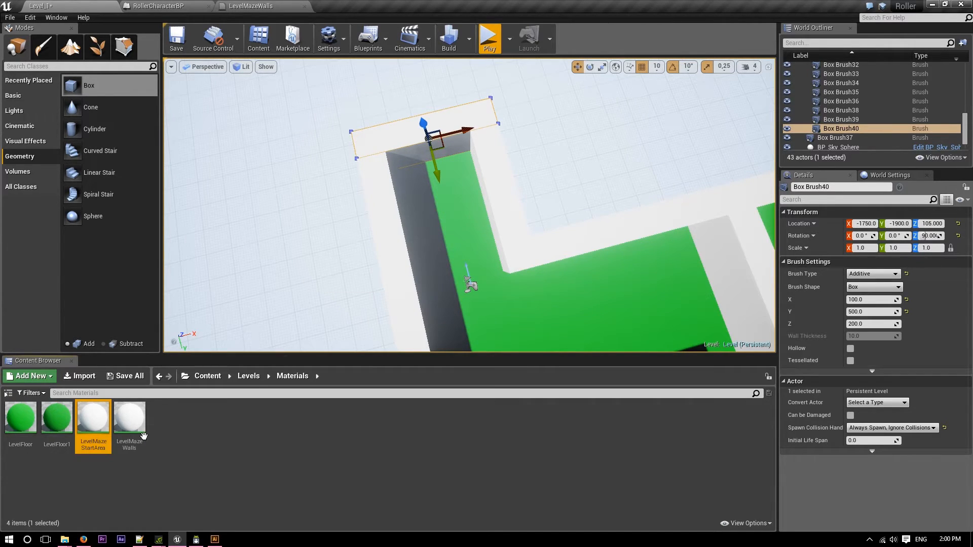
Set the base color of LevelMazeStartArea to orange with R 1.0, G 0.07, B 0.0 and save the material.
{"action": "double_click", "coordinate": [92, 418]}
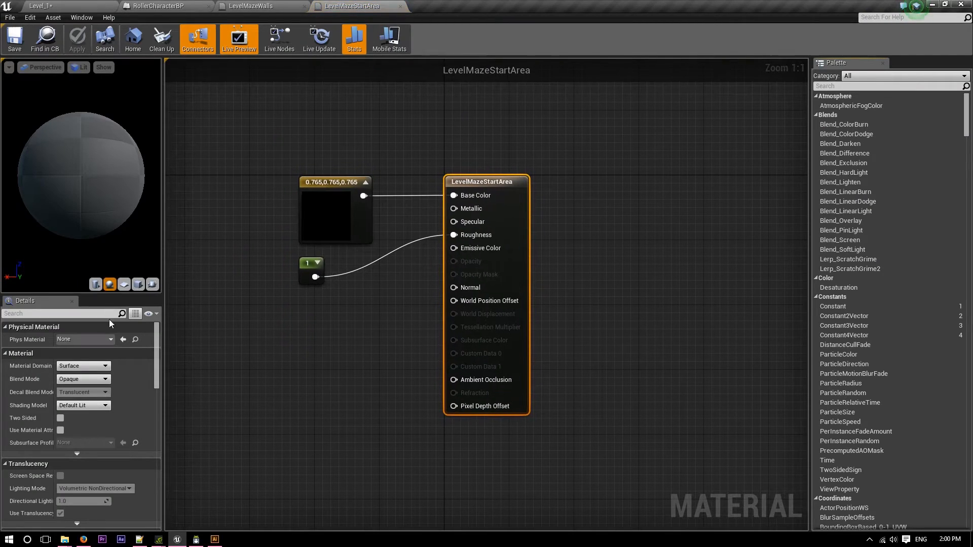
{"action": "left_click", "coordinate": [304, 242]}
{"action": "left_click", "coordinate": [77, 339]}
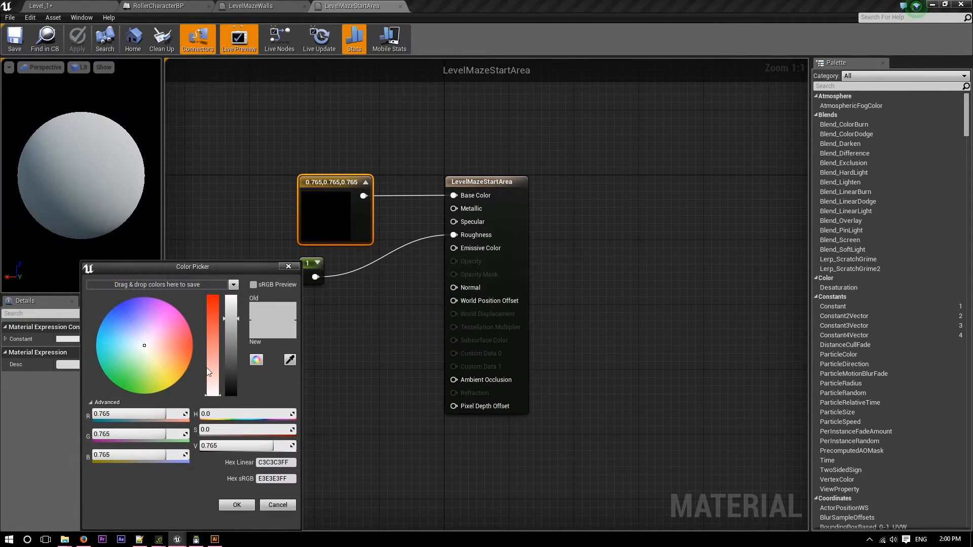
{"action": "left_click_drag", "start_coordinate": [191, 349], "coordinate": [228, 352]}
{"action": "left_click_drag", "start_coordinate": [241, 318], "coordinate": [231, 295]}
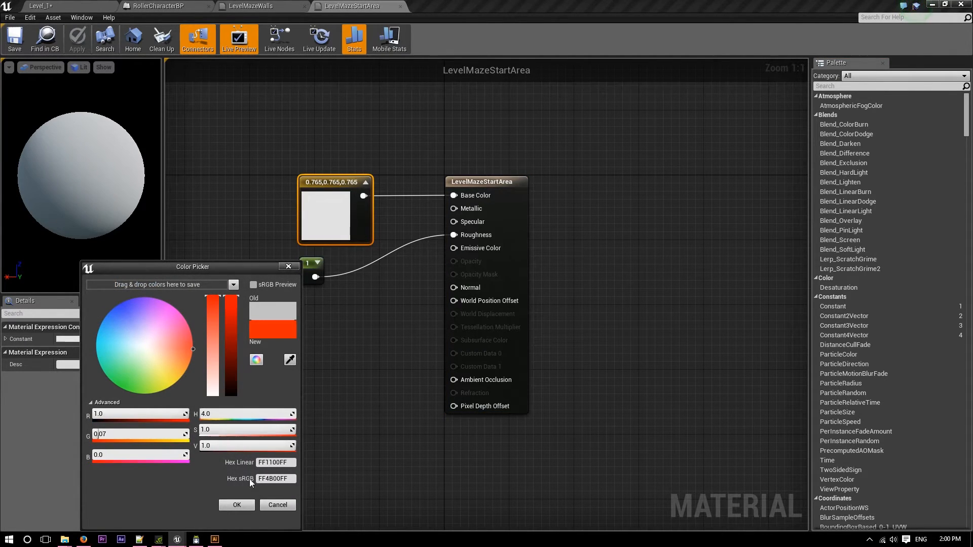
{"action": "left_click", "coordinate": [243, 504]}
{"action": "left_click", "coordinate": [23, 41]}
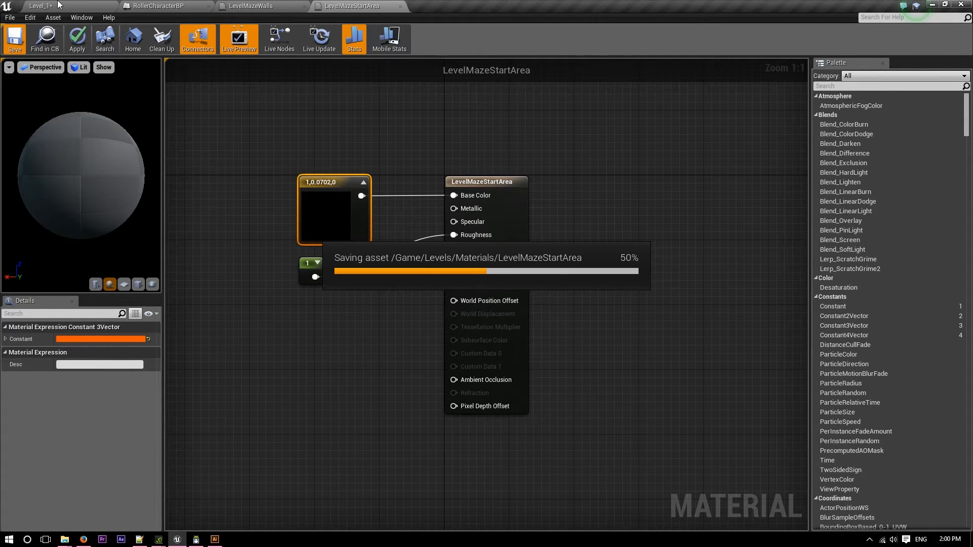
Apply the LevelMazeStartArea material to the floor extension in Level_1 and inspect the start area.
{"action": "left_click", "coordinate": [61, 5]}
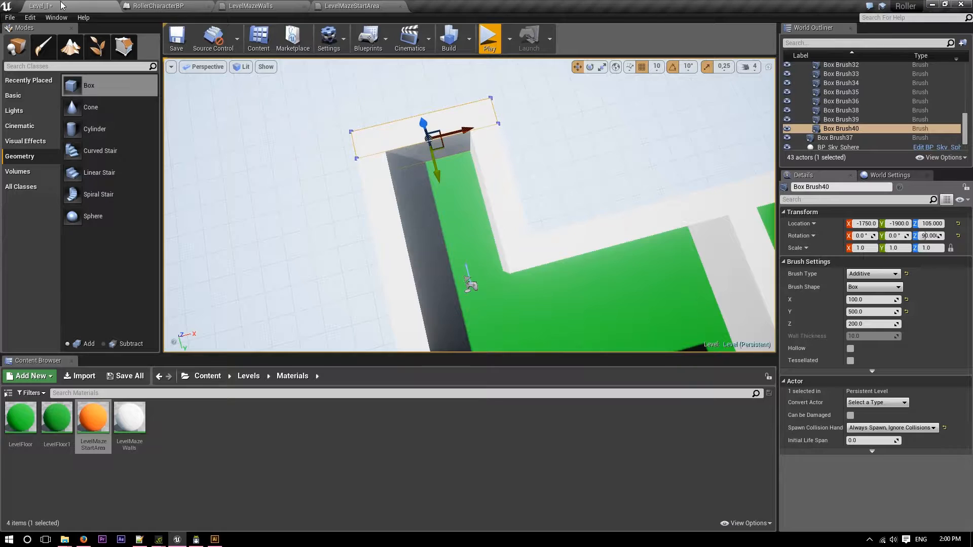
{"action": "left_click_drag", "start_coordinate": [92, 418], "coordinate": [463, 233]}
{"action": "right_click_drag", "start_coordinate": [464, 233], "coordinate": [623, 228]}
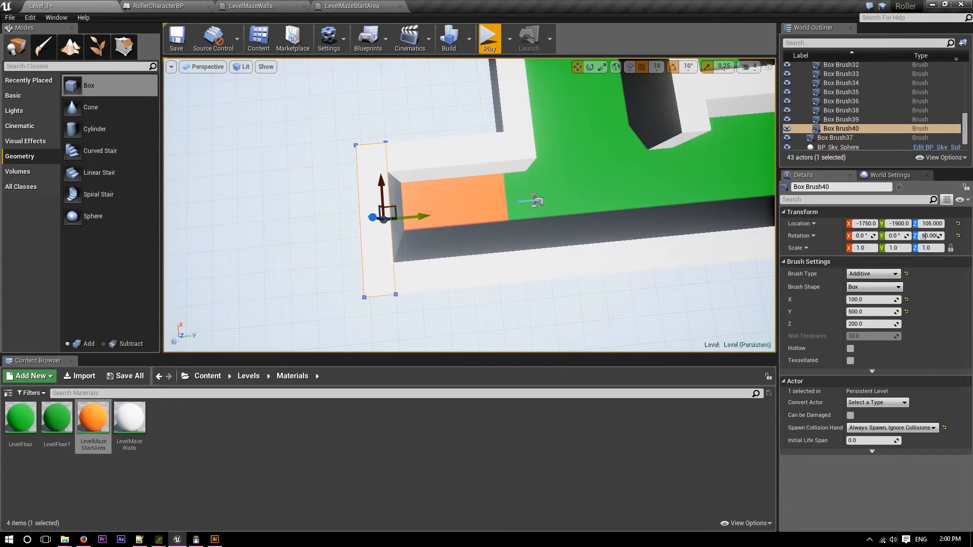
{"action": "left_click", "coordinate": [325, 4]}
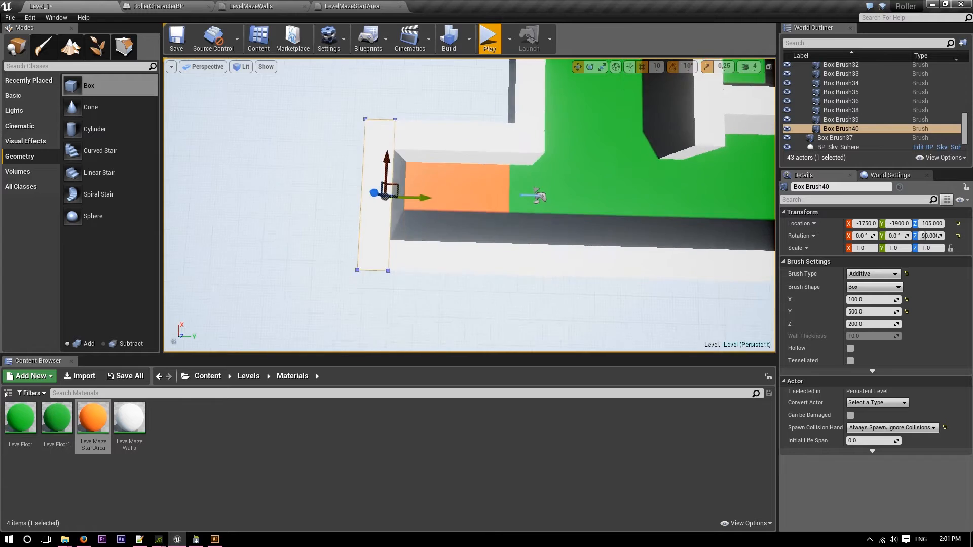
Duplicate a 100 by 400 wall brush and place the copy across the maze's open corridor end at X 1720, Y 1390 cm.
{"action": "scroll", "coordinate": [402, 131], "scroll_direction": "up", "scroll_amount": 5}
{"action": "right_click_drag", "start_coordinate": [469, 205], "coordinate": [401, 200]}
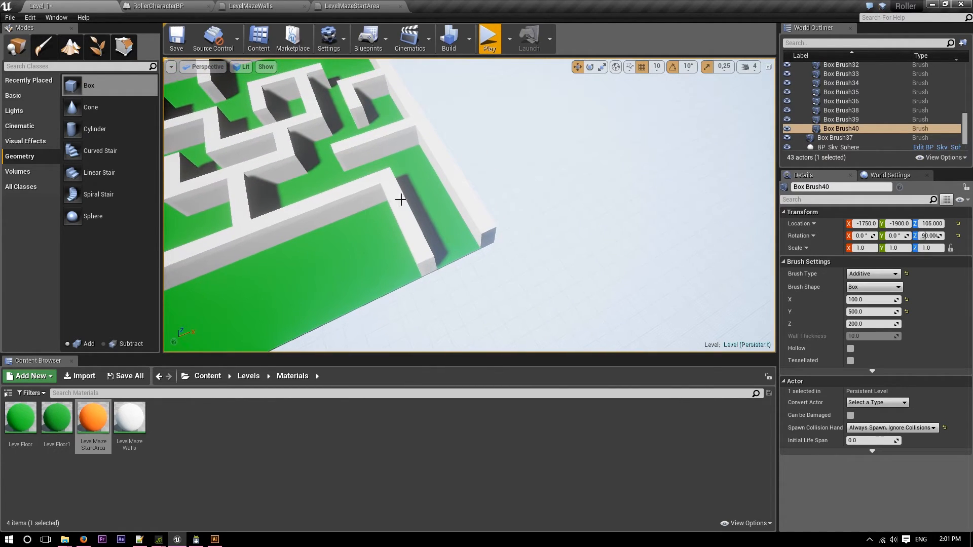
{"action": "left_click", "coordinate": [372, 88]}
{"action": "left_click_drag", "start_coordinate": [376, 110], "coordinate": [477, 291], "text": "alt"}
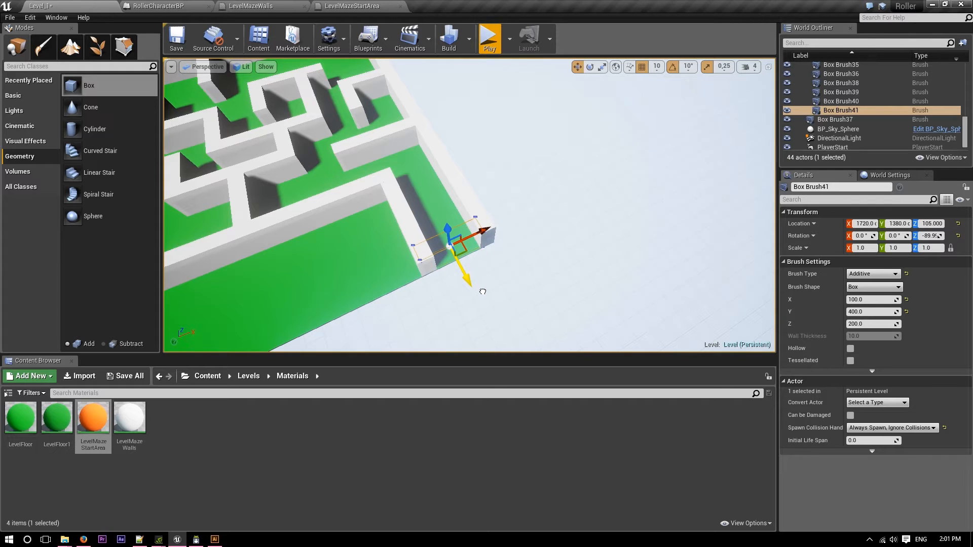
{"action": "mouse_move", "coordinate": [502, 279]}
{"action": "right_mouse_down"}
{"action": "mouse_move", "coordinate": [598, 289]}
{"action": "mouse_move", "coordinate": [633, 304]}
{"action": "right_mouse_up"}
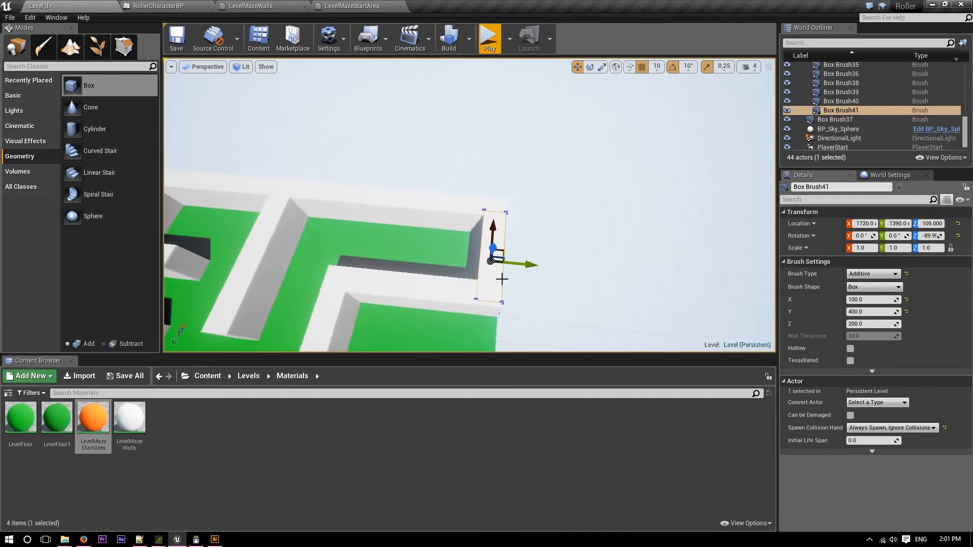
Duplicate the orange start-area floor brush and move the copy to the maze's closed exit corridor, about X 1580, Y 1520 cm.
{"action": "left_click", "coordinate": [413, 254]}
{"action": "mouse_move", "coordinate": [412, 254]}
{"action": "right_mouse_down"}
{"action": "mouse_move", "coordinate": [499, 276]}
{"action": "mouse_move", "coordinate": [243, 264]}
{"action": "right_mouse_up"}
{"action": "mouse_move", "coordinate": [283, 288]}
{"action": "right_mouse_down"}
{"action": "mouse_move", "coordinate": [271, 215]}
{"action": "mouse_move", "coordinate": [343, 317]}
{"action": "right_mouse_up"}
{"action": "left_click", "coordinate": [453, 276]}
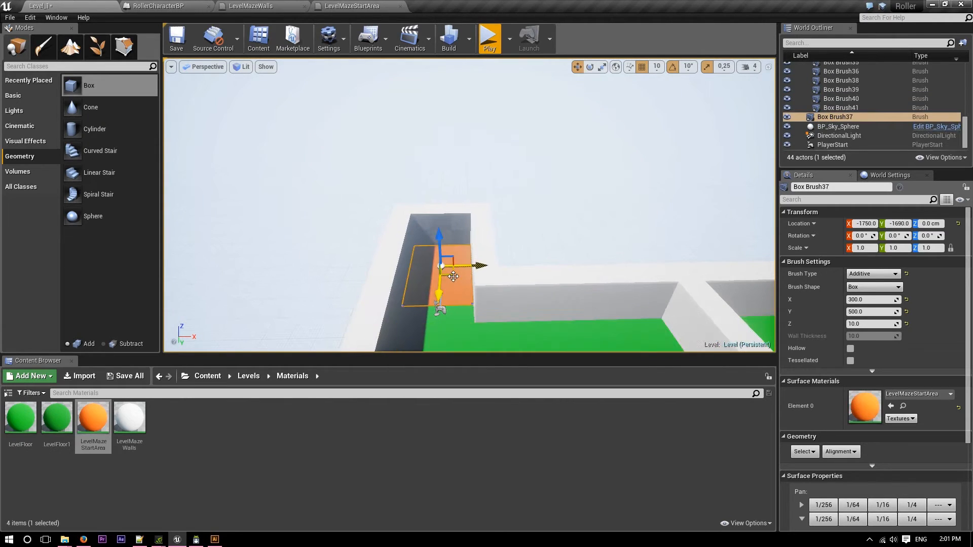
{"action": "right_click_drag", "start_coordinate": [454, 276], "coordinate": [621, 292]}
{"action": "left_click_drag", "start_coordinate": [375, 252], "coordinate": [770, 223], "text": "alt"}
{"action": "mouse_move", "coordinate": [746, 232]}
{"action": "right_mouse_down"}
{"action": "mouse_move", "coordinate": [597, 315]}
{"action": "mouse_move", "coordinate": [597, 329]}
{"action": "right_mouse_up"}
{"action": "left_click_drag", "start_coordinate": [597, 317], "coordinate": [538, 95]}
{"action": "mouse_move", "coordinate": [539, 95]}
{"action": "right_mouse_down"}
{"action": "mouse_move", "coordinate": [565, 24]}
{"action": "mouse_move", "coordinate": [469, 112]}
{"action": "mouse_move", "coordinate": [375, 157]}
{"action": "right_mouse_up"}
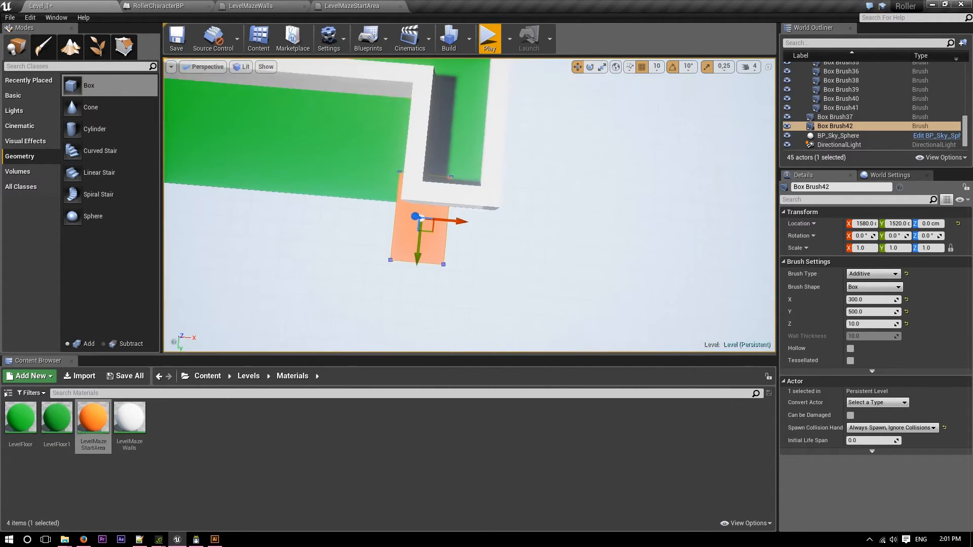
Position the copied floor brush inside the exit corridor at X 1750, Y 1030 cm.
{"action": "left_click_drag", "start_coordinate": [453, 222], "coordinate": [466, 222]}
{"action": "right_click_drag", "start_coordinate": [478, 222], "coordinate": [781, 196]}
{"action": "left_click_drag", "start_coordinate": [513, 109], "coordinate": [474, 235]}
{"action": "mouse_move", "coordinate": [474, 236]}
{"action": "right_mouse_down"}
{"action": "mouse_move", "coordinate": [618, 223]}
{"action": "mouse_move", "coordinate": [658, 205]}
{"action": "mouse_move", "coordinate": [646, 200]}
{"action": "right_mouse_up"}
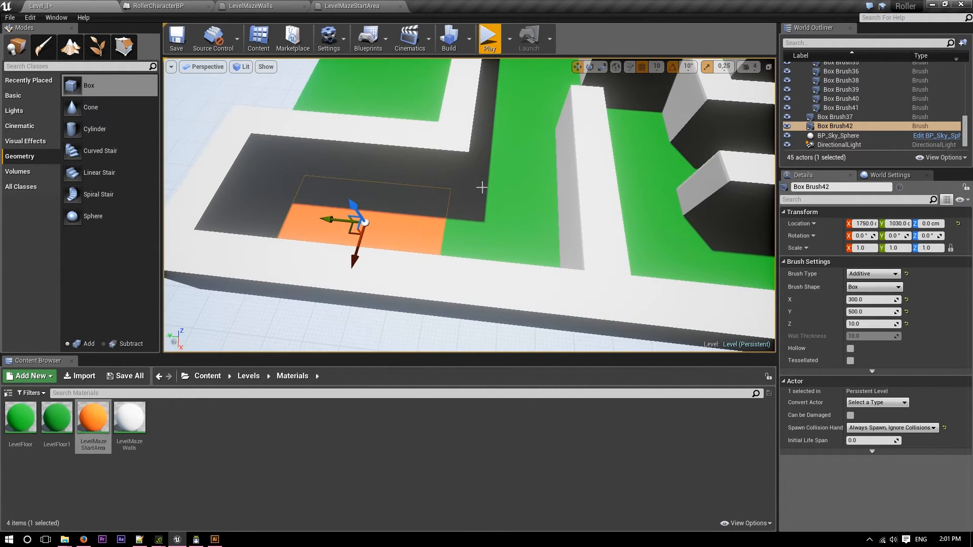
{"action": "left_click_drag", "start_coordinate": [333, 219], "coordinate": [347, 220]}
{"action": "mouse_move", "coordinate": [371, 222]}
{"action": "right_mouse_down"}
{"action": "mouse_move", "coordinate": [421, 253]}
{"action": "mouse_move", "coordinate": [395, 261]}
{"action": "right_mouse_up"}
{"action": "mouse_move", "coordinate": [426, 200]}
{"action": "right_mouse_down"}
{"action": "mouse_move", "coordinate": [335, 185]}
{"action": "mouse_move", "coordinate": [264, 150]}
{"action": "right_mouse_up"}
{"action": "left_click_drag", "start_coordinate": [425, 200], "coordinate": [437, 202]}
{"action": "mouse_move", "coordinate": [436, 203]}
{"action": "right_mouse_down"}
{"action": "mouse_move", "coordinate": [476, 205]}
{"action": "mouse_move", "coordinate": [538, 241]}
{"action": "right_mouse_up"}
Duplicate the LevelMazeStartArea material and name the copy LevelMazeFinishArea.
{"action": "left_click", "coordinate": [95, 423]}
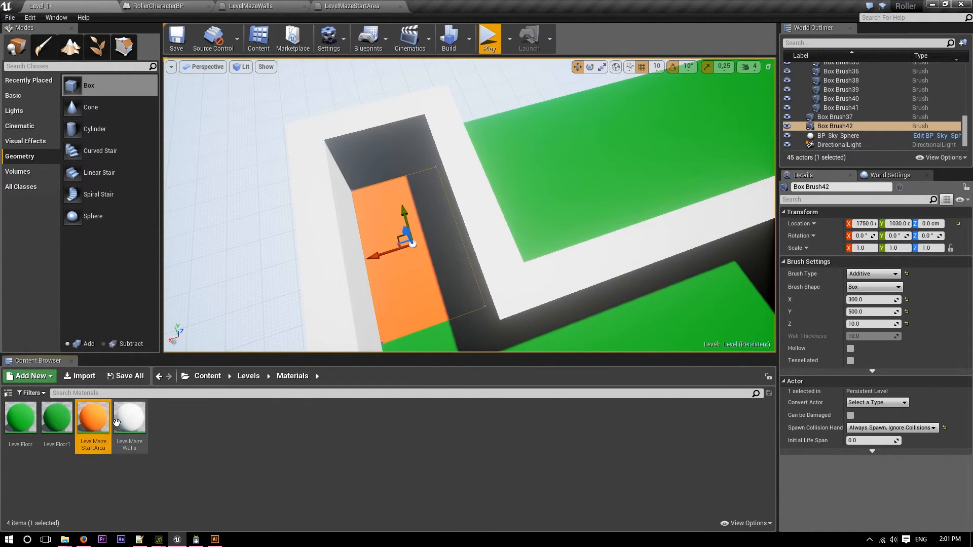
{"action": "key", "text": "ctrl+w"}
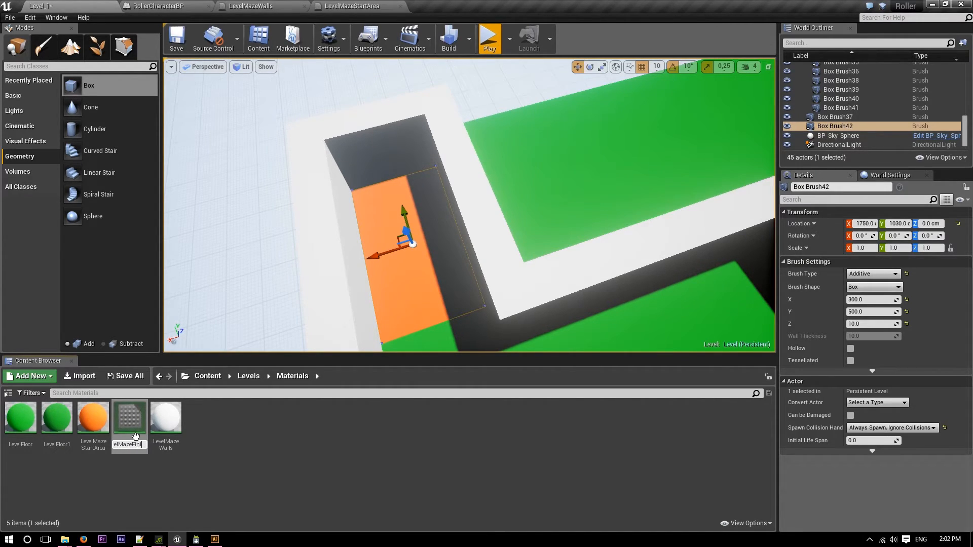
{"action": "type", "text": "a"}
{"action": "key", "text": "Return"}
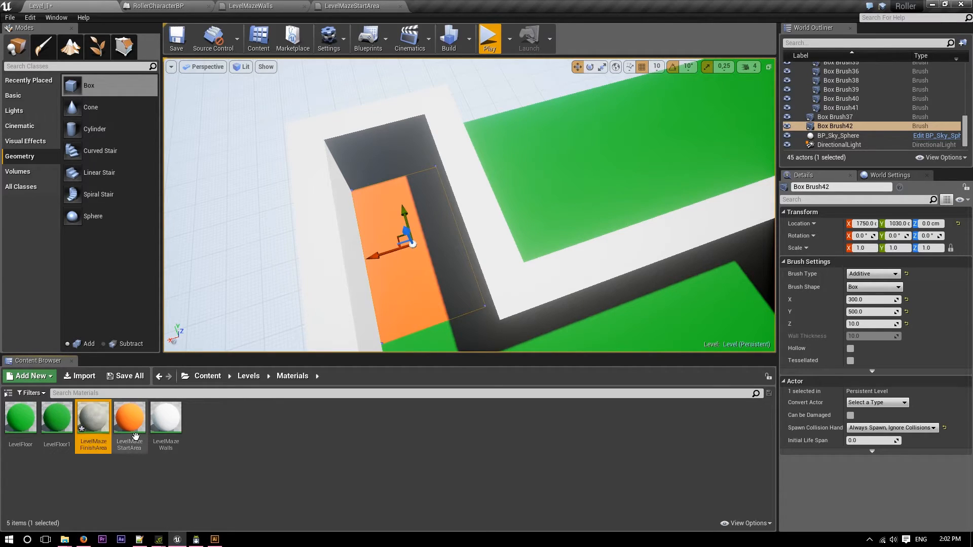
Set the base color of LevelMazeFinishArea to blue with R 0.016, G 0.0, B 1.0 and save the material.
{"action": "double_click", "coordinate": [94, 422]}
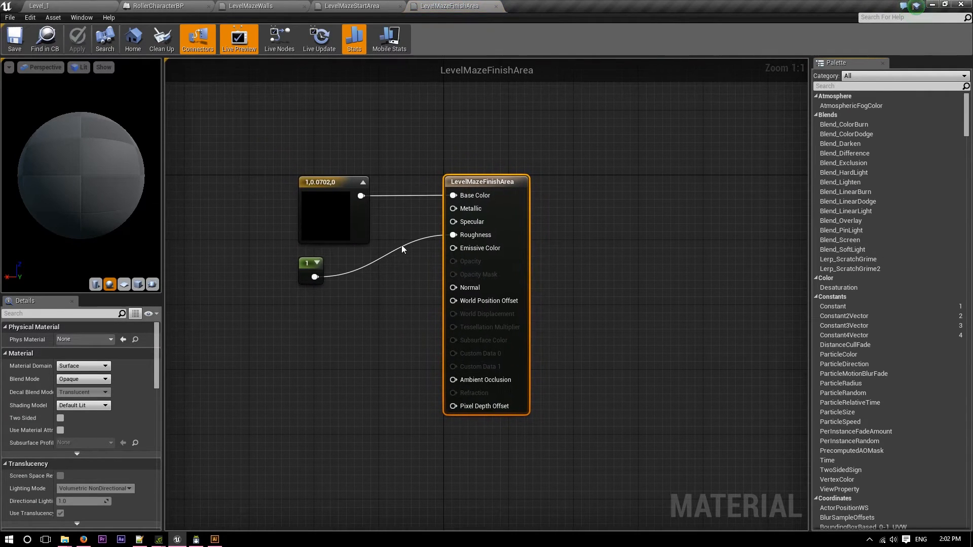
{"action": "left_click", "coordinate": [328, 223]}
{"action": "left_click", "coordinate": [92, 339]}
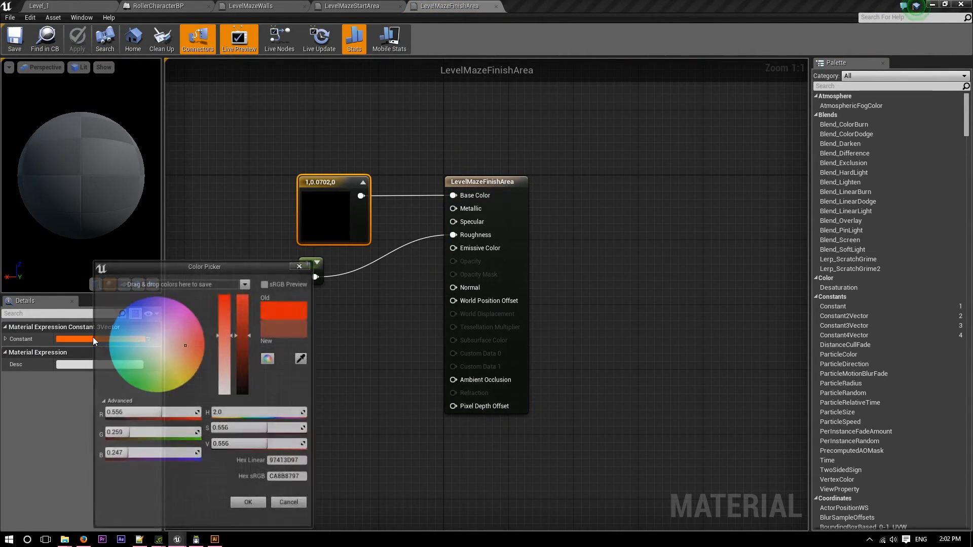
{"action": "left_click", "coordinate": [184, 319]}
{"action": "left_click_drag", "start_coordinate": [142, 436], "coordinate": [105, 436]}
{"action": "left_click_drag", "start_coordinate": [194, 415], "coordinate": [107, 415]}
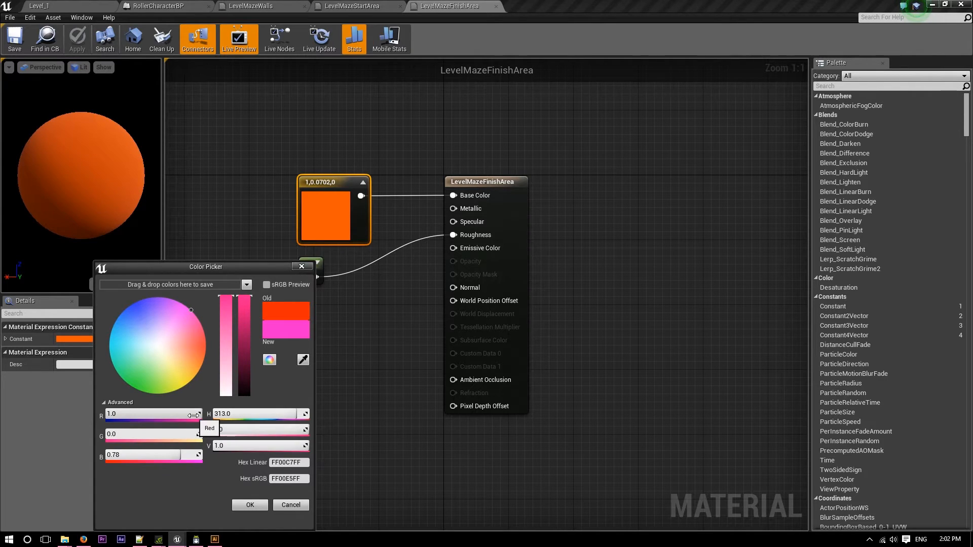
{"action": "left_click_drag", "start_coordinate": [198, 455], "coordinate": [218, 455]}
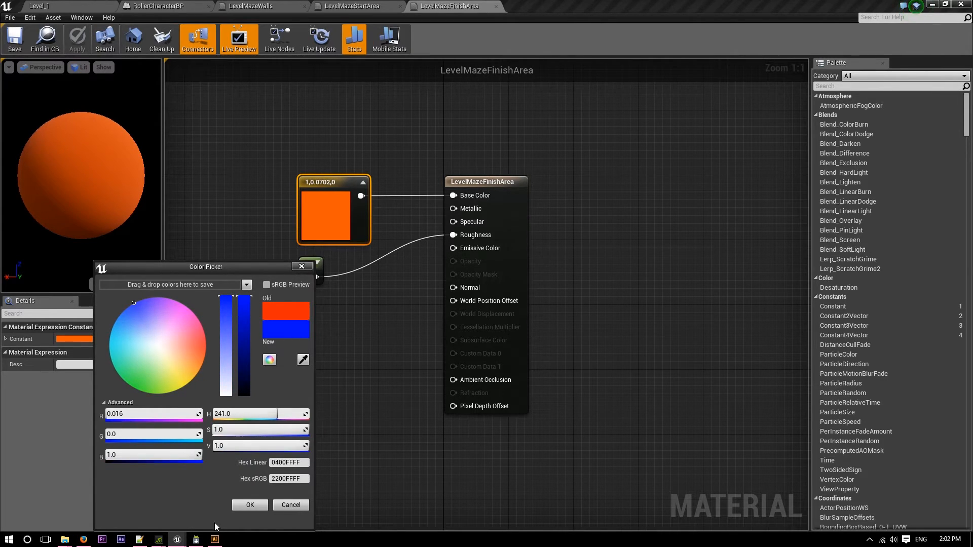
{"action": "left_click", "coordinate": [249, 506]}
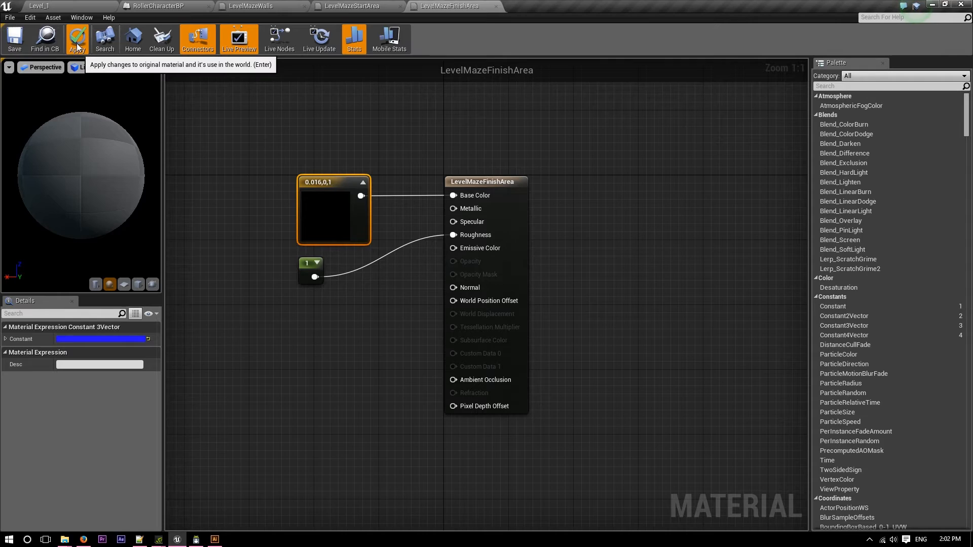
{"action": "left_click", "coordinate": [15, 40]}
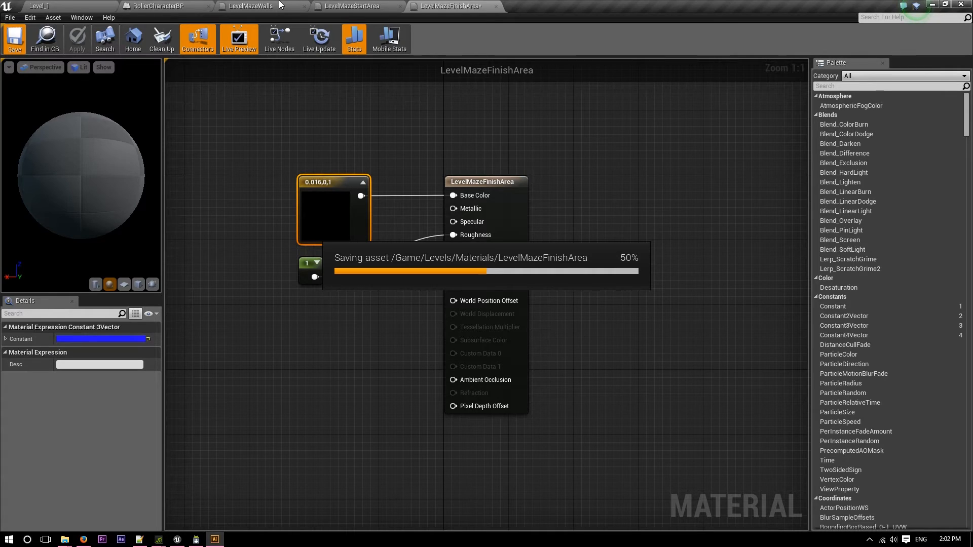
Apply the LevelMazeFinishArea material to the floor brush in the exit corridor of Level_1.
{"action": "left_click", "coordinate": [77, 5]}
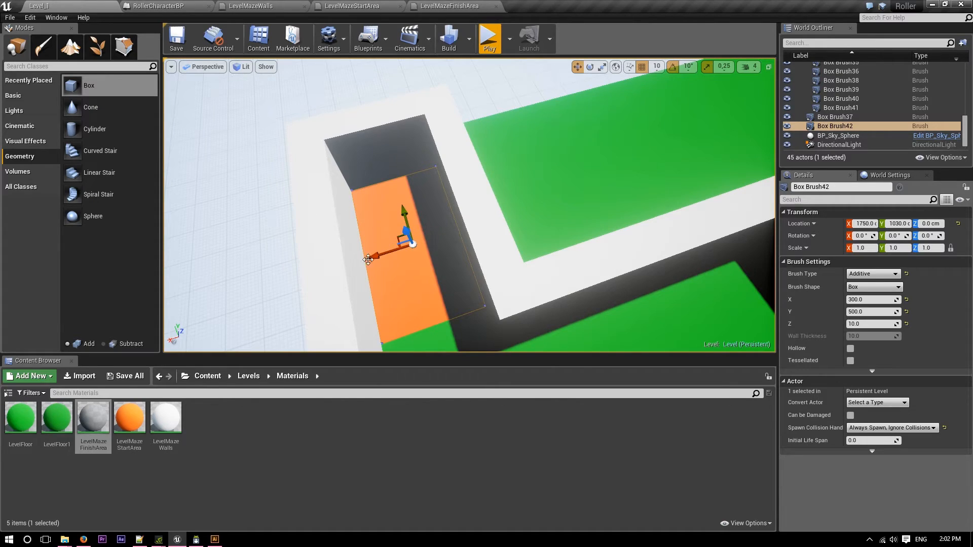
{"action": "left_click_drag", "start_coordinate": [93, 419], "coordinate": [429, 277]}
{"action": "key", "text": "s"}
{"action": "mouse_move", "coordinate": [429, 278]}
{"action": "right_mouse_down"}
{"action": "mouse_move", "coordinate": [481, 244]}
{"action": "mouse_move", "coordinate": [548, 147]}
{"action": "right_mouse_up"}
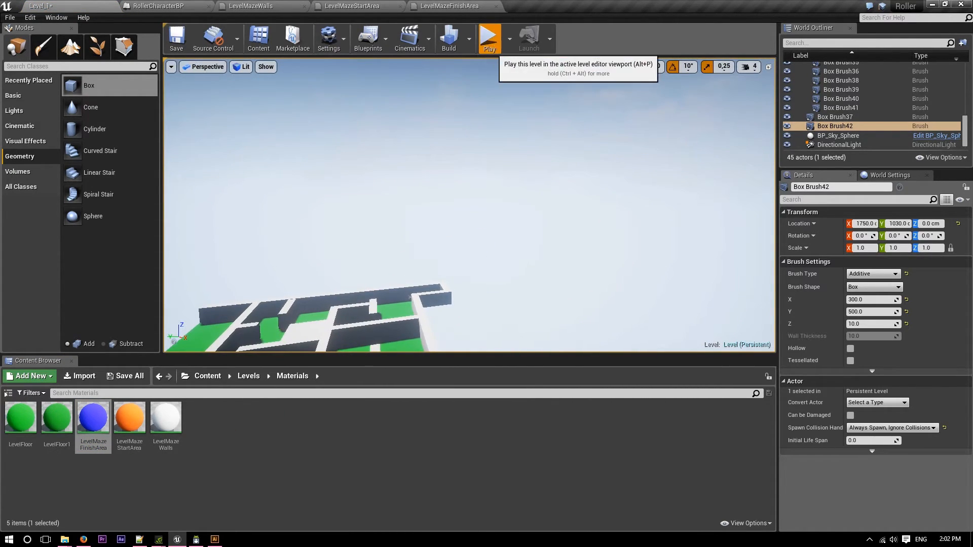
Play-test the level by rolling the ball through the maze to the exit corridor, and end the play session.
{"action": "left_click", "coordinate": [490, 48]}
{"action": "key", "text": "w"}
{"action": "key", "text": "s"}
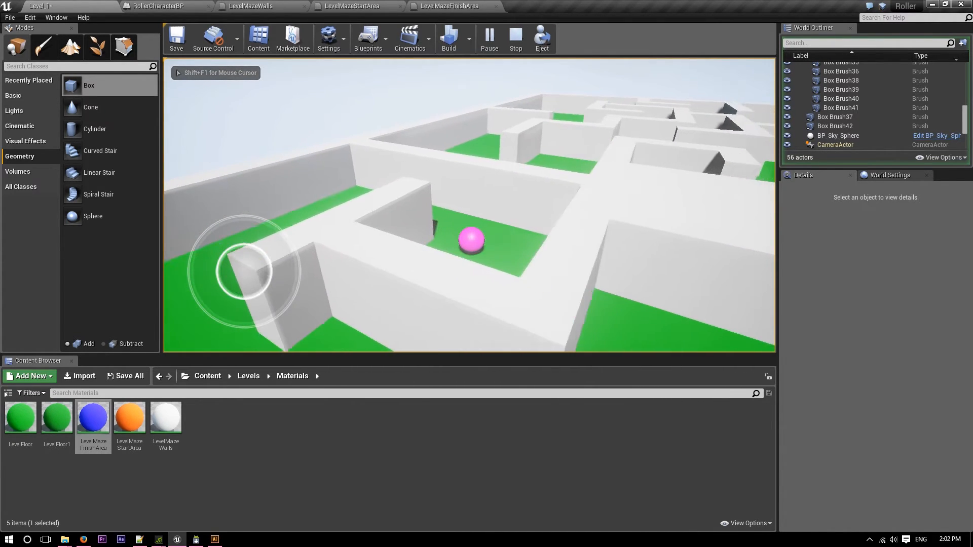
{"action": "key", "text": "w"}
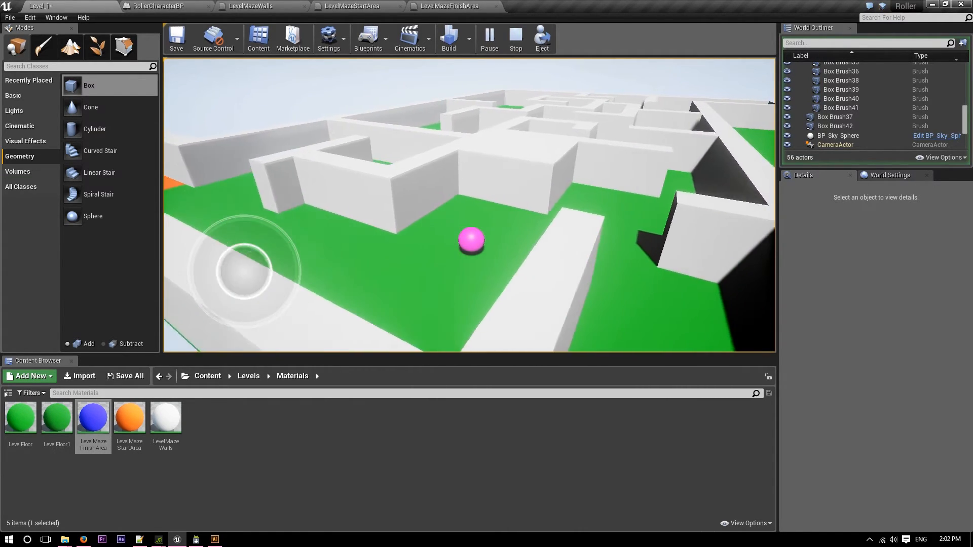
{"action": "key", "text": "d"}
{"action": "key", "text": "w"}
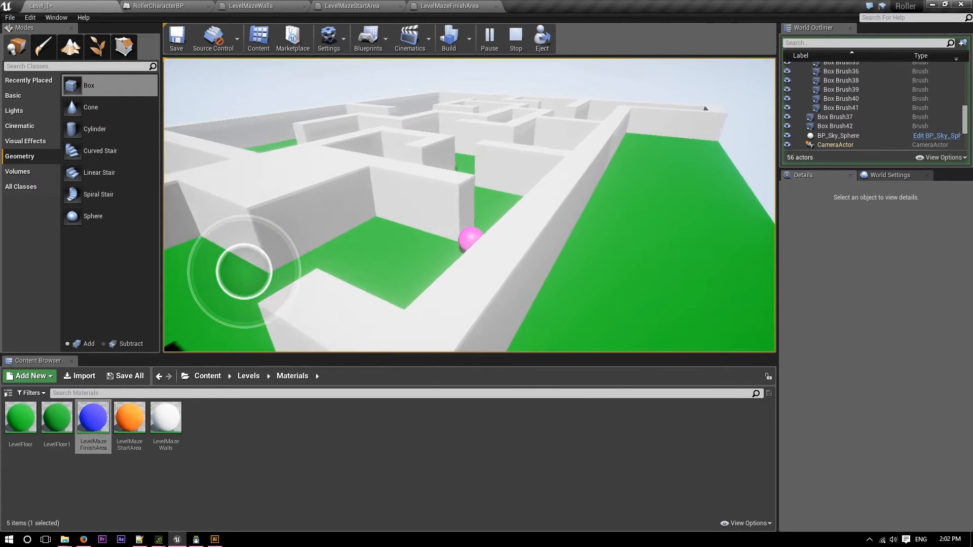
{"action": "key", "text": "a"}
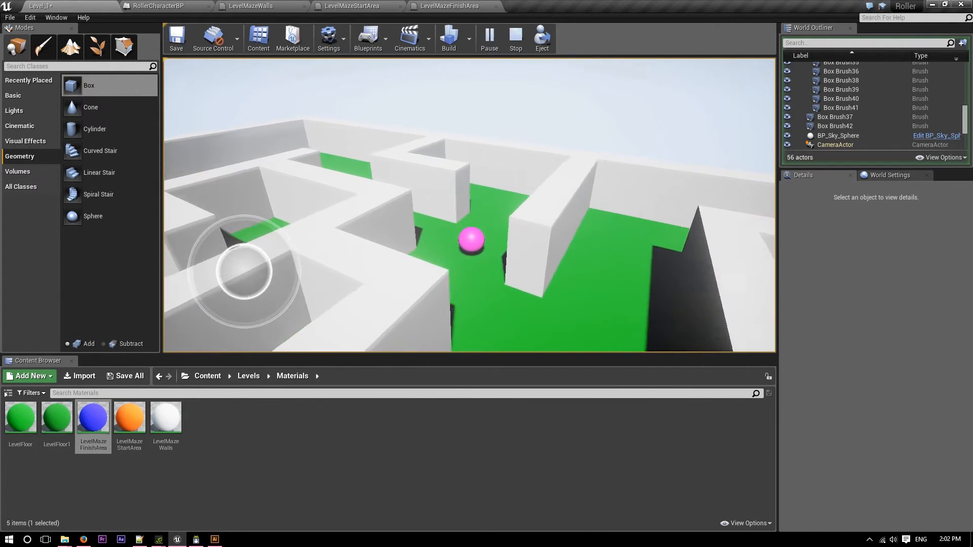
{"action": "key", "text": "s"}
{"action": "key", "text": "d"}
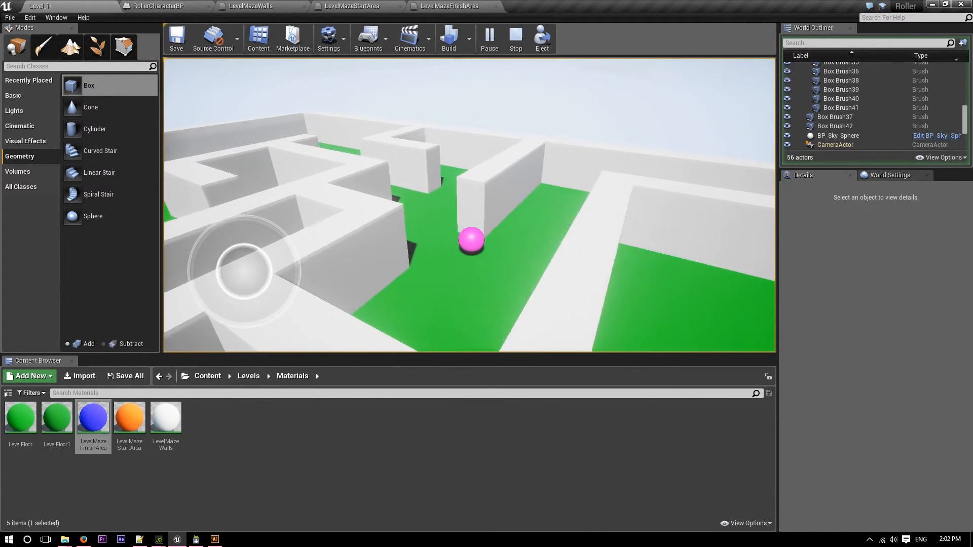
{"action": "key", "text": "w"}
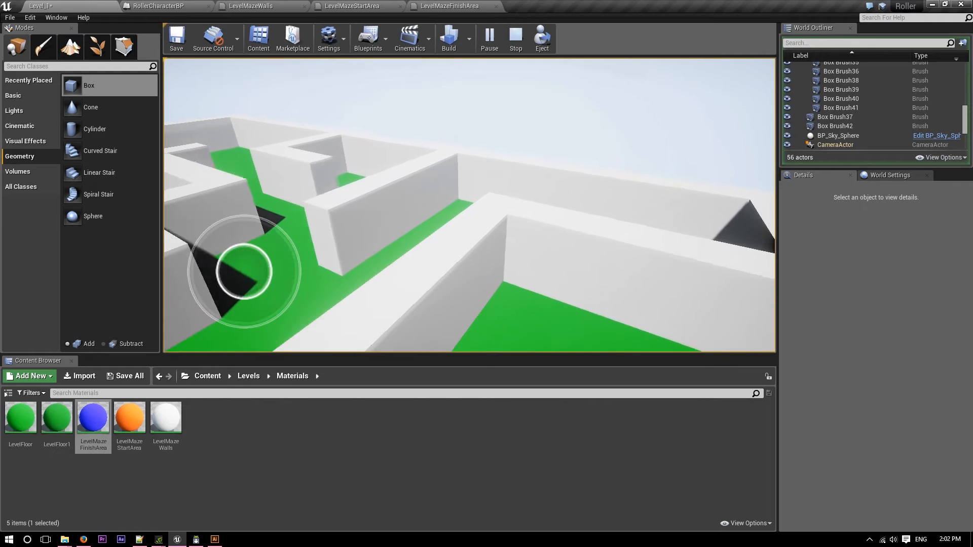
{"action": "key", "text": "d"}
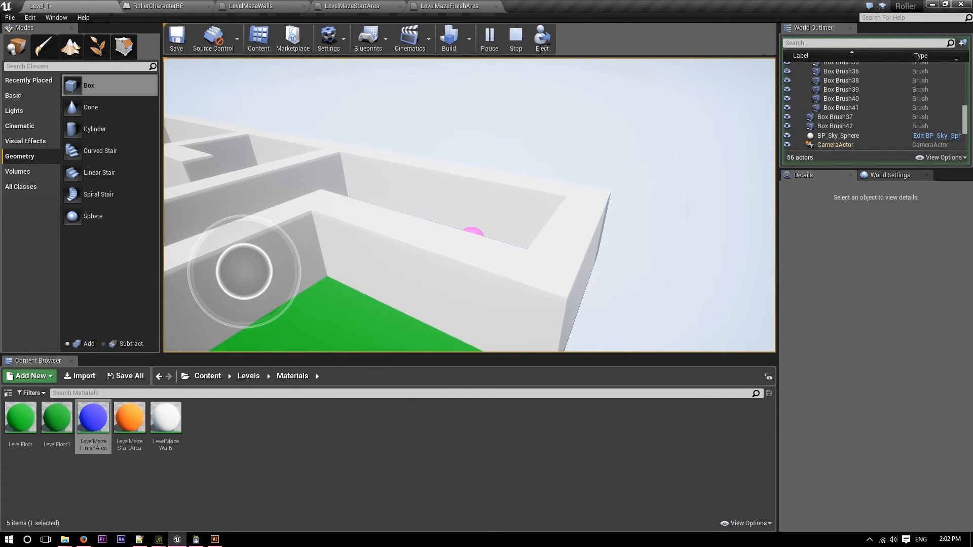
{"action": "key", "text": "Escape"}
Place a Trigger Volume over the blue finish area of the maze, at about X 1770, Y 890, Z 110.
{"action": "mouse_move", "coordinate": [469, 204]}
{"action": "right_mouse_down"}
{"action": "mouse_move", "coordinate": [421, 238]}
{"action": "mouse_move", "coordinate": [410, 177]}
{"action": "mouse_move", "coordinate": [400, 228]}
{"action": "mouse_move", "coordinate": [254, 228]}
{"action": "mouse_move", "coordinate": [264, 188]}
{"action": "mouse_move", "coordinate": [339, 243]}
{"action": "mouse_move", "coordinate": [274, 228]}
{"action": "mouse_move", "coordinate": [291, 254]}
{"action": "right_mouse_up"}
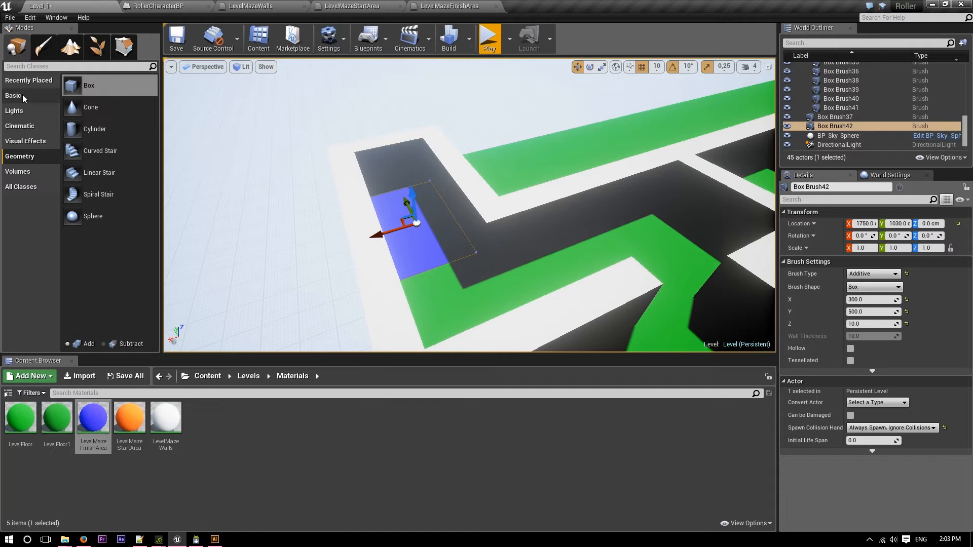
{"action": "left_click", "coordinate": [29, 172]}
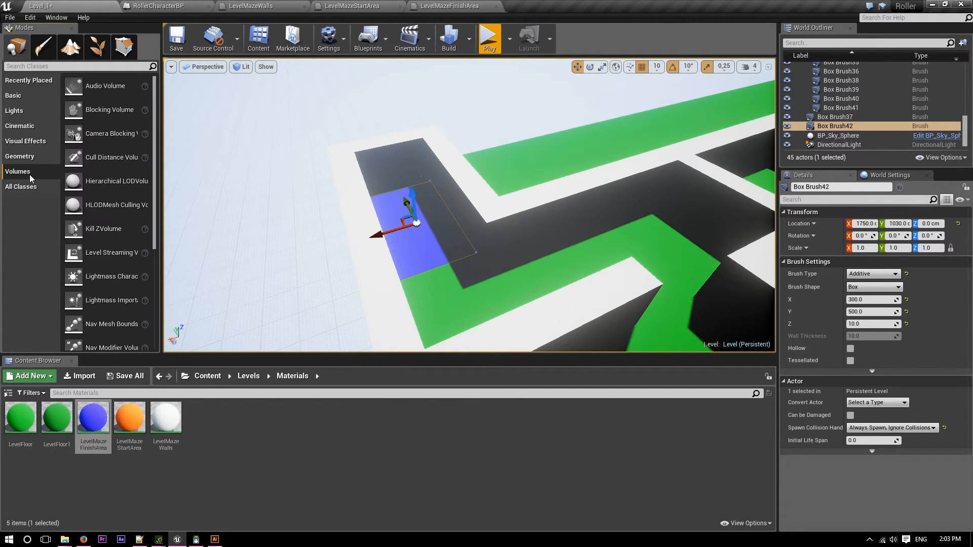
{"action": "scroll", "coordinate": [99, 205], "scroll_direction": "down", "scroll_amount": 2}
{"action": "scroll", "coordinate": [122, 231], "scroll_direction": "down", "scroll_amount": 5}
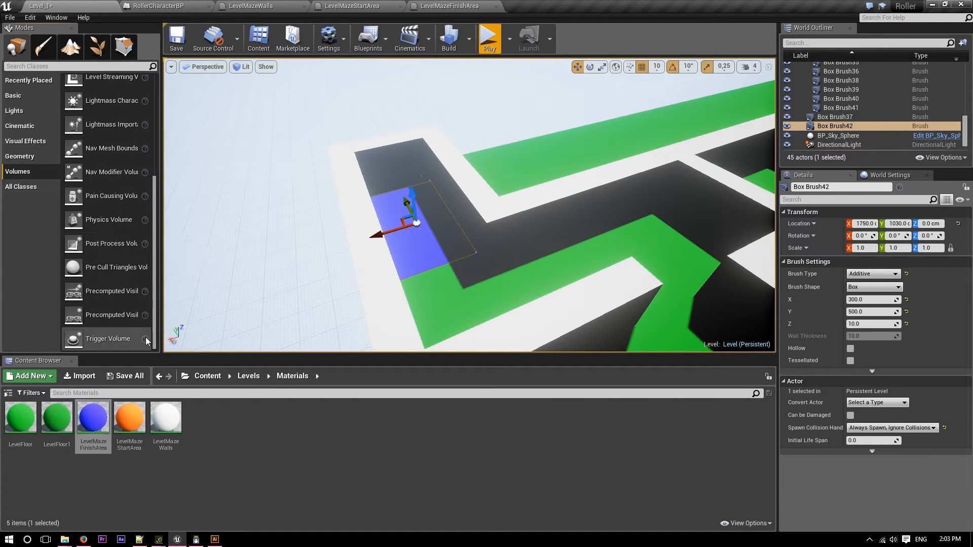
{"action": "scroll", "coordinate": [116, 280], "scroll_direction": "up", "scroll_amount": 5}
{"action": "scroll", "coordinate": [116, 280], "scroll_direction": "down", "scroll_amount": 5}
{"action": "mouse_move", "coordinate": [418, 236]}
{"action": "left_mouse_down"}
{"action": "mouse_move", "coordinate": [429, 249]}
{"action": "mouse_move", "coordinate": [421, 254]}
{"action": "left_mouse_up"}
{"action": "mouse_move", "coordinate": [421, 254]}
{"action": "right_mouse_down"}
{"action": "mouse_move", "coordinate": [440, 264]}
{"action": "mouse_move", "coordinate": [378, 269]}
{"action": "right_mouse_up"}
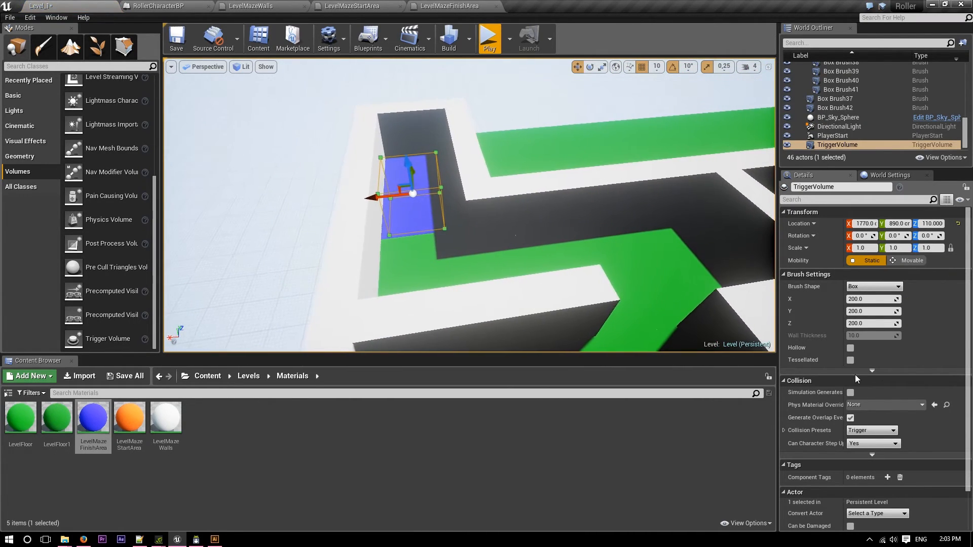
Set the trigger volume's brush X size to 300 and move it to about X 1750, Y 880 between the corridor walls.
{"action": "left_click", "coordinate": [867, 300]}
{"action": "type", "text": "300"}
{"action": "key", "text": "Return"}
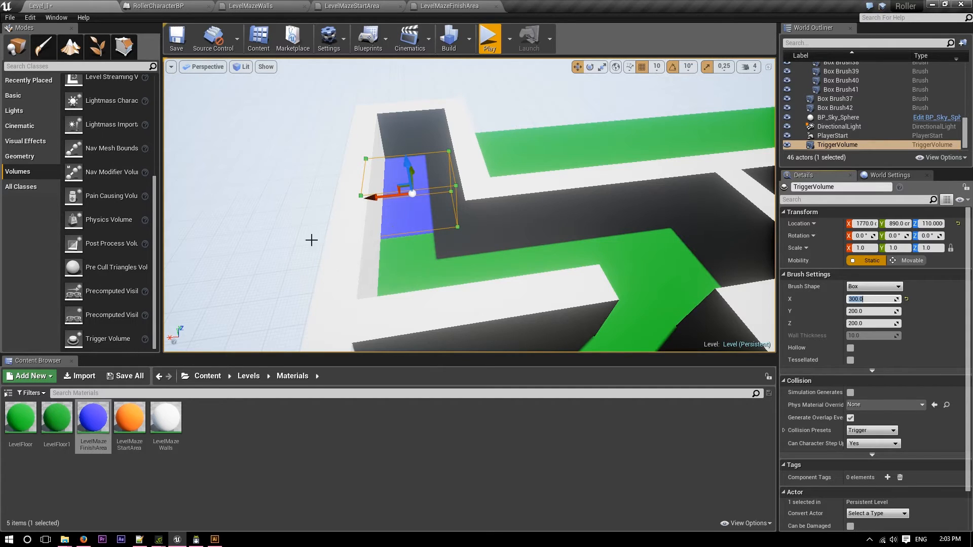
{"action": "left_click_drag", "start_coordinate": [371, 197], "coordinate": [381, 196]}
{"action": "right_click_drag", "start_coordinate": [381, 196], "coordinate": [512, 213]}
{"action": "left_click_drag", "start_coordinate": [366, 214], "coordinate": [370, 213]}
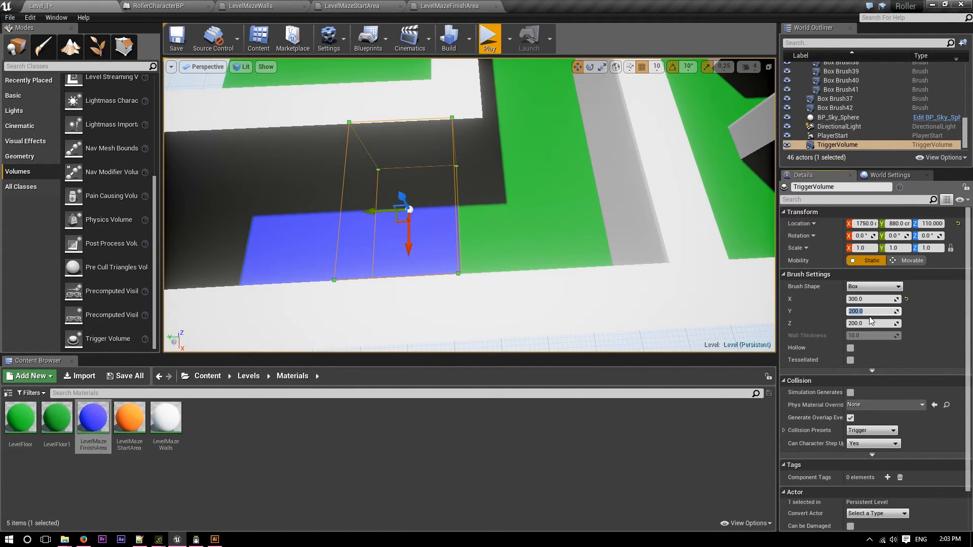
Set the trigger volume's brush Y size to 500 and move it along Y to 1030 to cover the blue floor.
{"action": "type", "text": "500"}
{"action": "key", "text": "Return"}
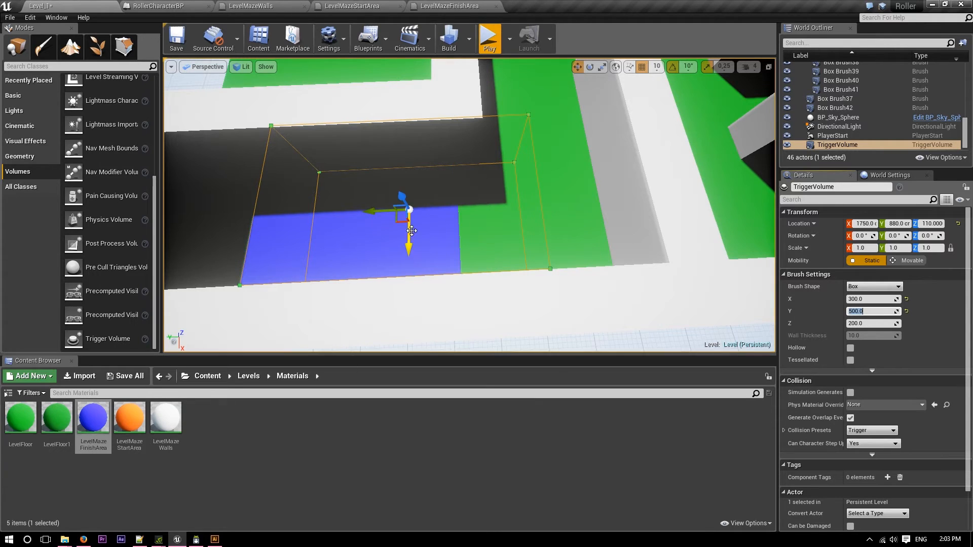
{"action": "left_click_drag", "start_coordinate": [372, 214], "coordinate": [298, 224]}
{"action": "key", "text": "f"}
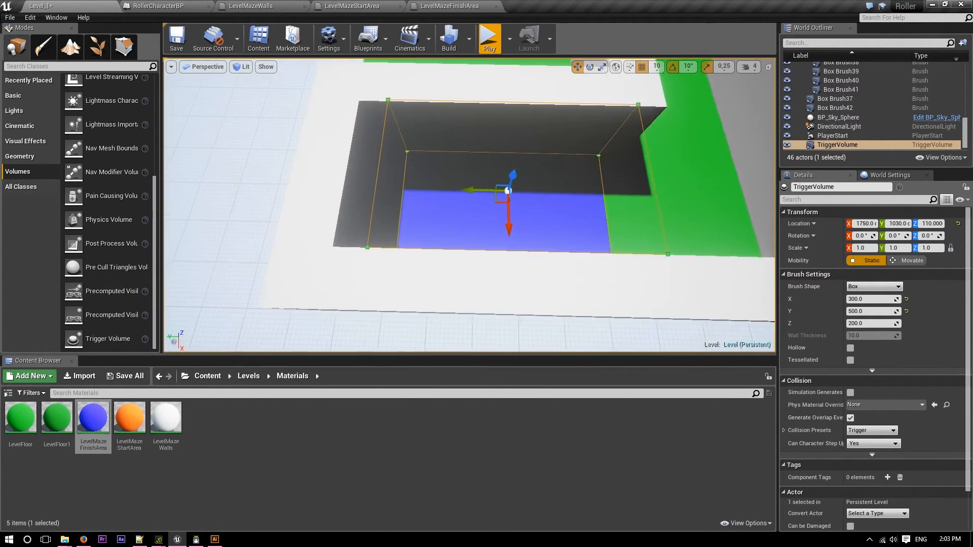
Move the wall brush closing the exit corridor to Y 1330, toward the blue finish area, and save the level.
{"action": "left_click", "coordinate": [345, 177]}
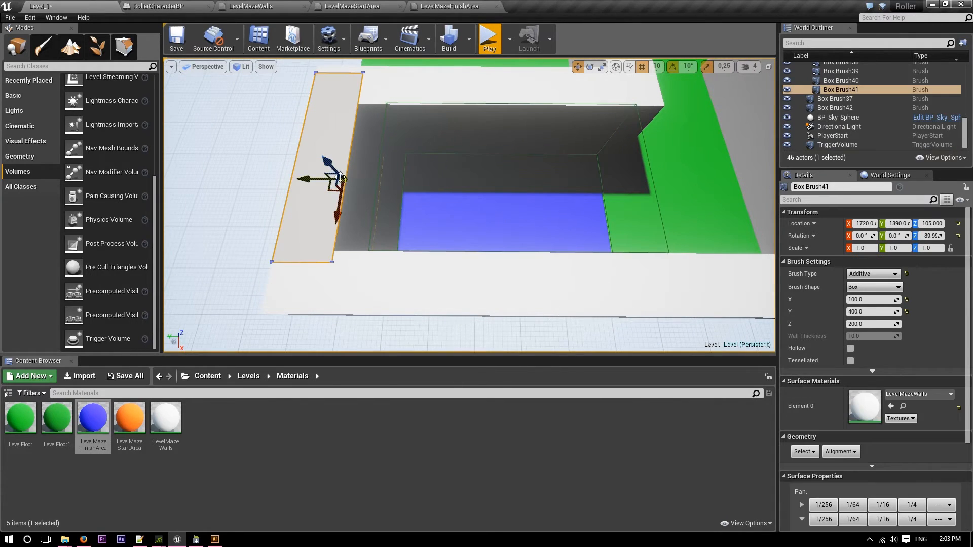
{"action": "left_click_drag", "start_coordinate": [307, 181], "coordinate": [336, 180]}
{"action": "mouse_move", "coordinate": [404, 267]}
{"action": "right_mouse_down"}
{"action": "mouse_move", "coordinate": [507, 263]}
{"action": "mouse_move", "coordinate": [304, 268]}
{"action": "mouse_move", "coordinate": [335, 266]}
{"action": "mouse_move", "coordinate": [324, 258]}
{"action": "right_mouse_up"}
{"action": "key", "text": "w"}
{"action": "key", "text": "s"}
{"action": "right_click_drag", "start_coordinate": [442, 216], "coordinate": [412, 217]}
{"action": "key", "text": "ctrl+s"}
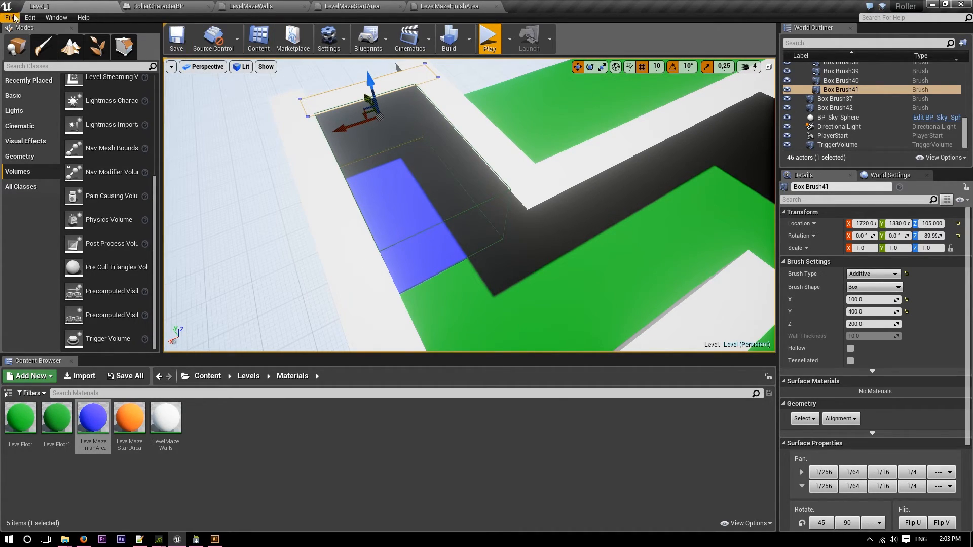
Open the Level Blueprint of the current level for editing.
{"action": "left_click", "coordinate": [30, 18]}
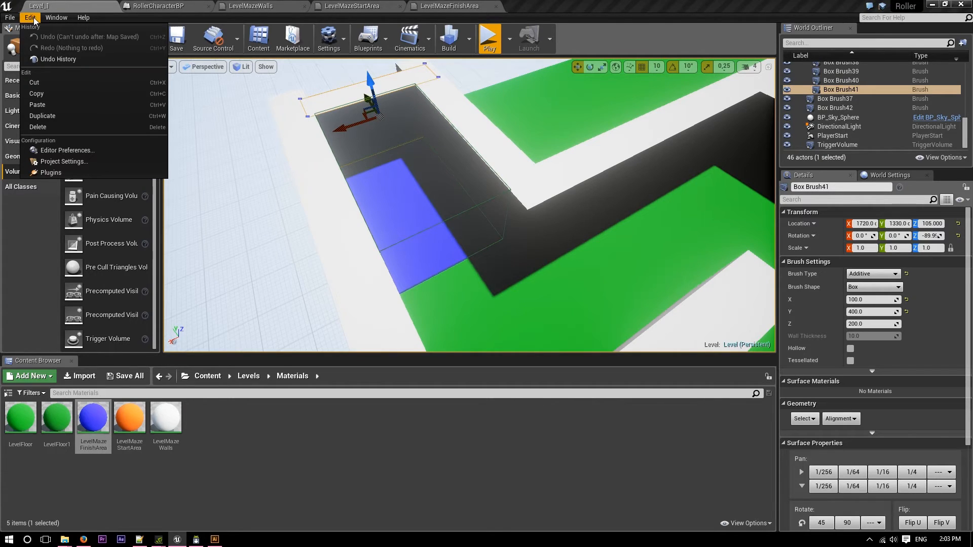
{"action": "mouse_move", "coordinate": [55, 18]}
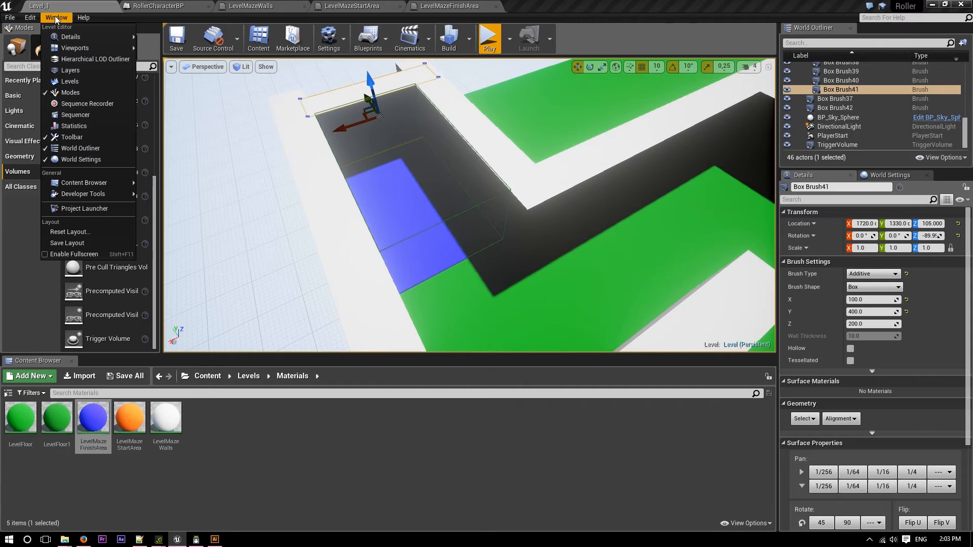
{"action": "left_click", "coordinate": [55, 18]}
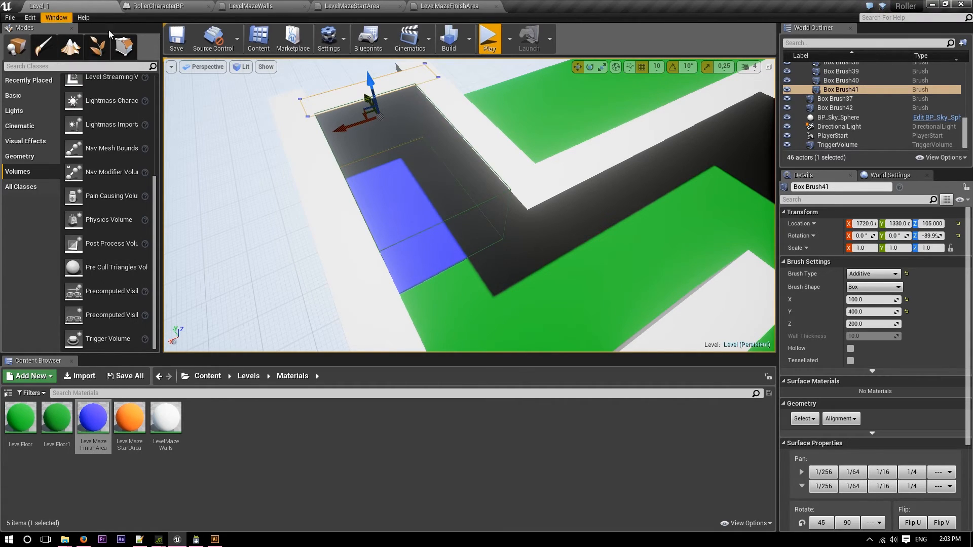
{"action": "left_click", "coordinate": [385, 39]}
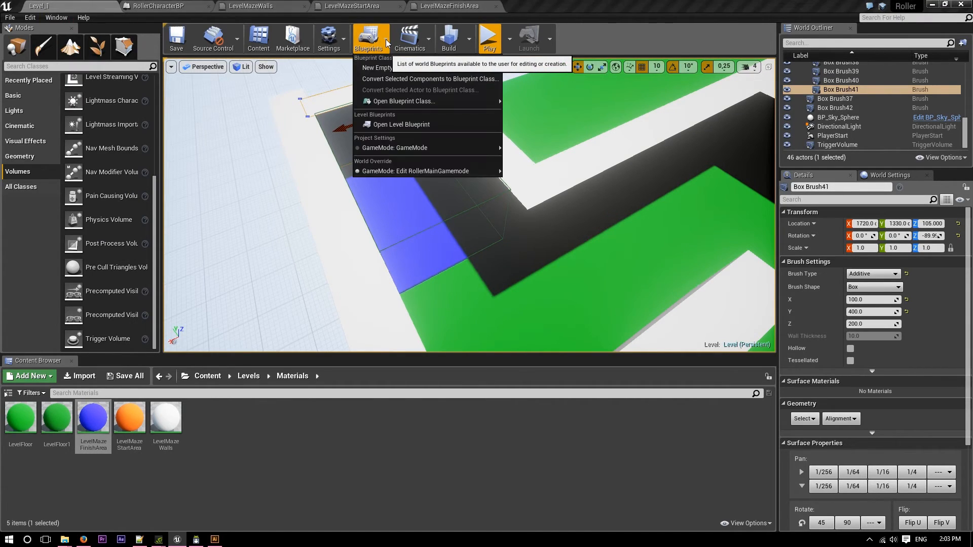
{"action": "left_click", "coordinate": [418, 124]}
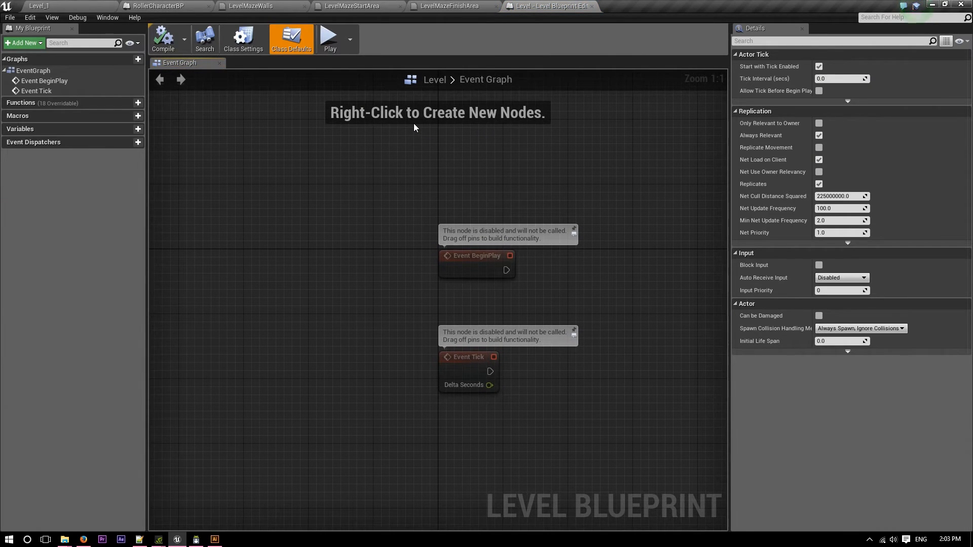
Rename the trigger volume over the level's blue finish area to FinishTrigger.
{"action": "left_click", "coordinate": [101, 9]}
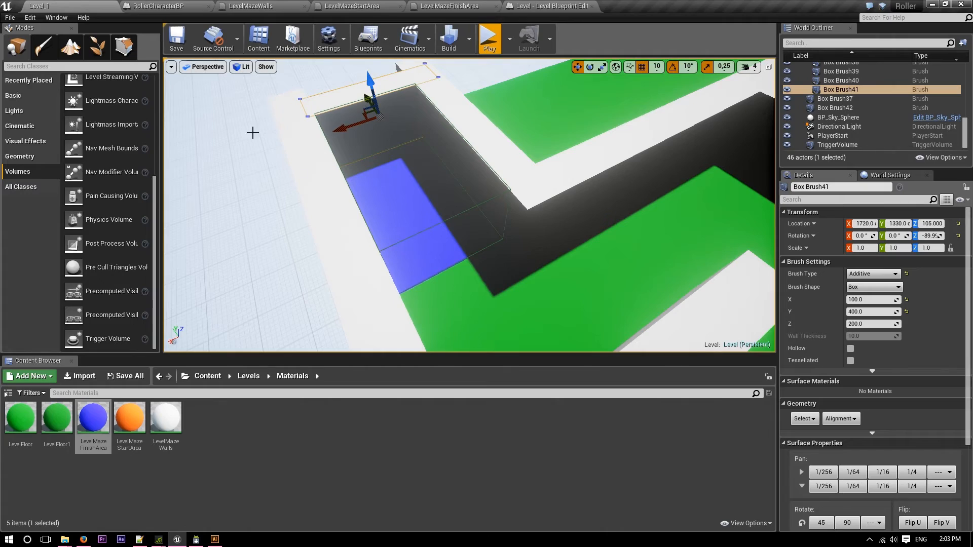
{"action": "right_click_drag", "start_coordinate": [497, 221], "coordinate": [484, 221]}
{"action": "left_click", "coordinate": [497, 222]}
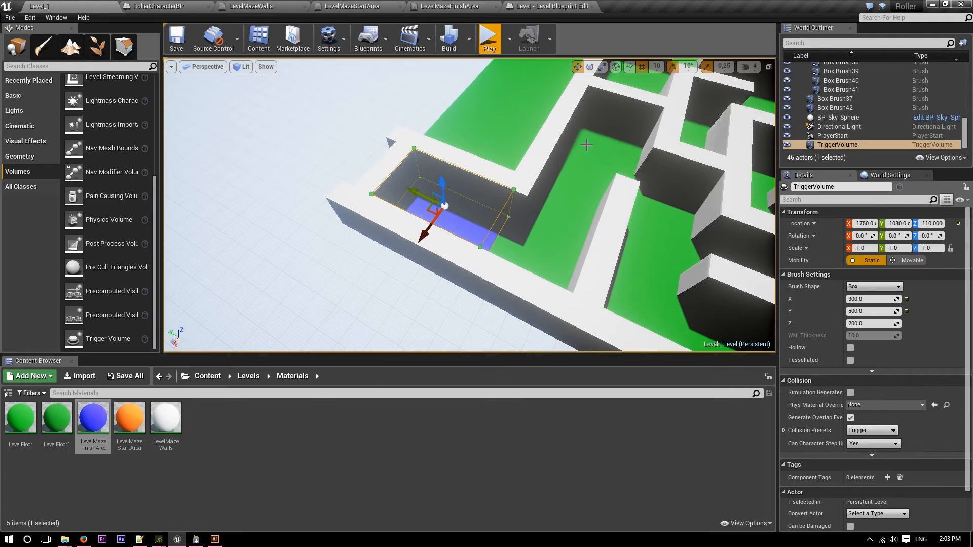
{"action": "left_click", "coordinate": [848, 146]}
{"action": "left_click", "coordinate": [849, 146]}
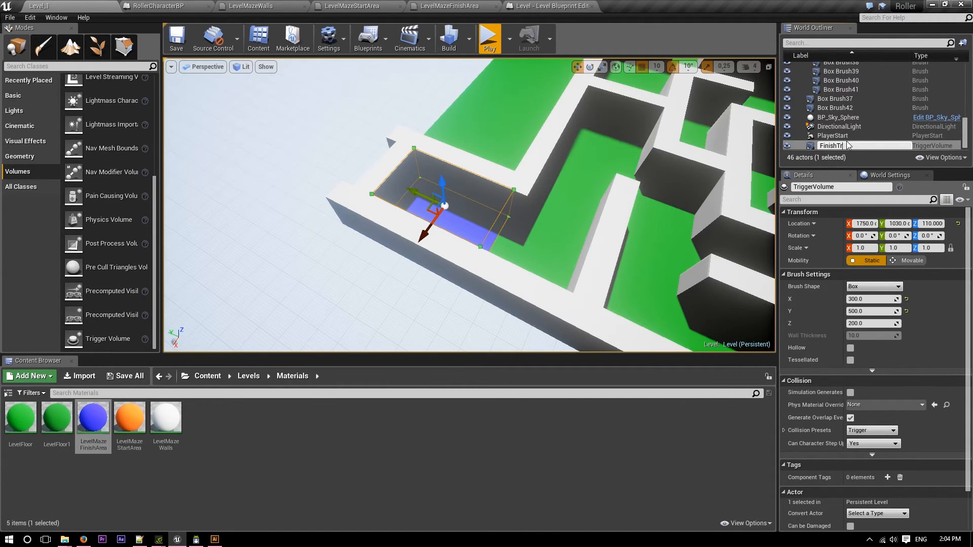
{"action": "type", "text": "FinishTrigger"}
{"action": "key", "text": "Return"}
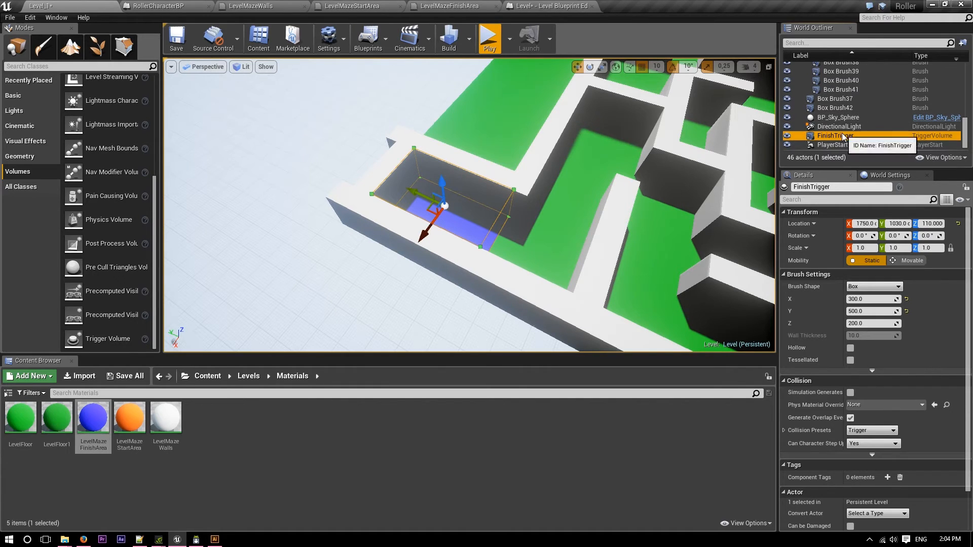
Add an On Actor Begin Overlap event for FinishTrigger below Event Tick in the Level Blueprint's event graph.
{"action": "left_click", "coordinate": [546, 6]}
{"action": "right_click_drag", "start_coordinate": [488, 284], "coordinate": [487, 177]}
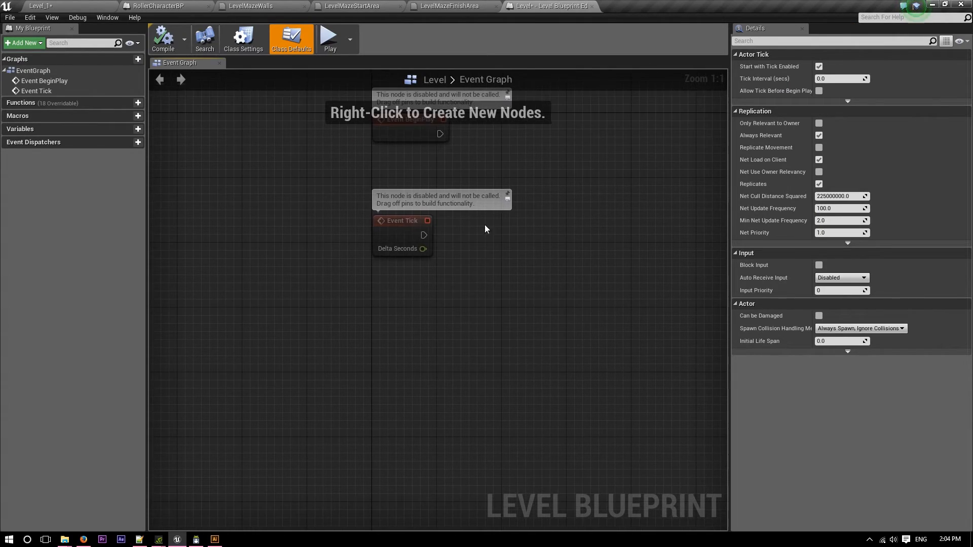
{"action": "right_click", "coordinate": [378, 316]}
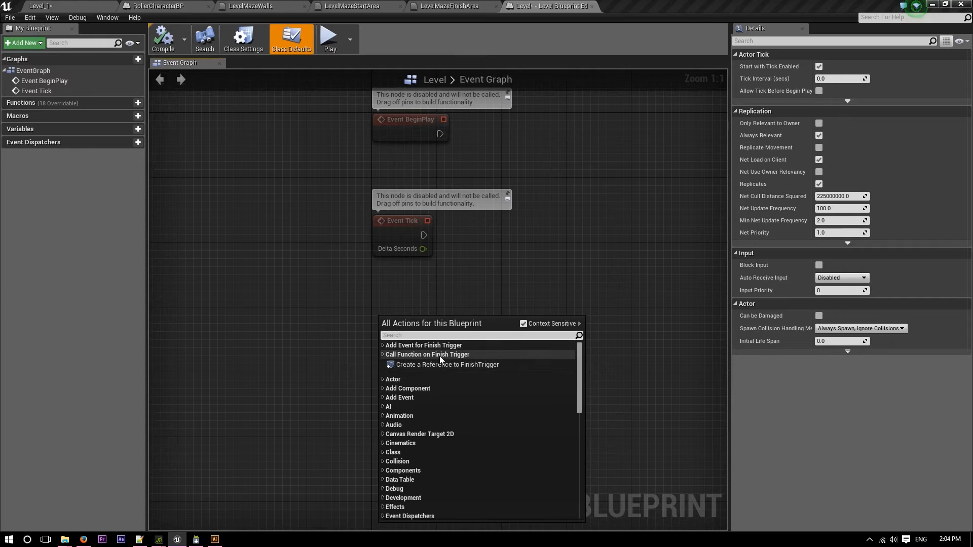
{"action": "left_click", "coordinate": [383, 345]}
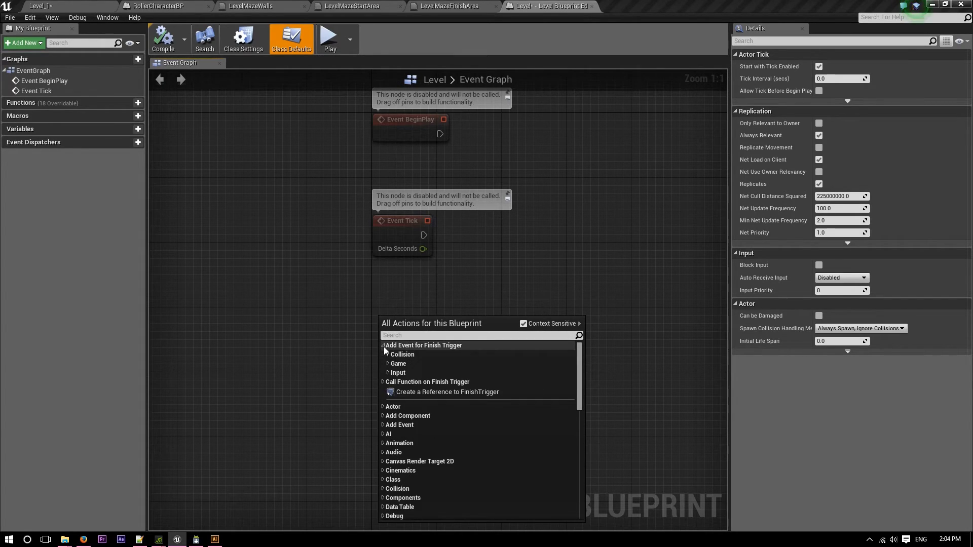
{"action": "left_click", "coordinate": [388, 355]}
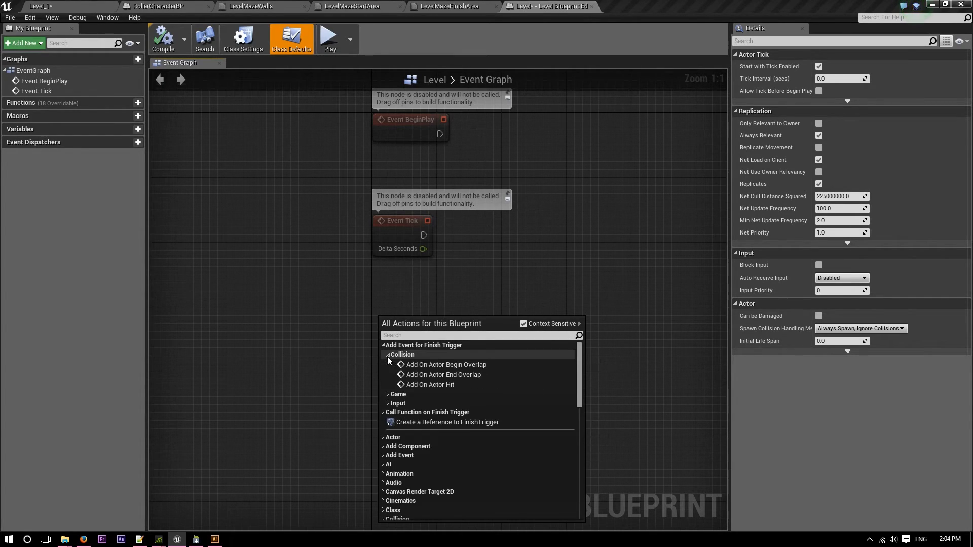
{"action": "left_click", "coordinate": [474, 364]}
{"action": "right_click_drag", "start_coordinate": [554, 346], "coordinate": [463, 277]}
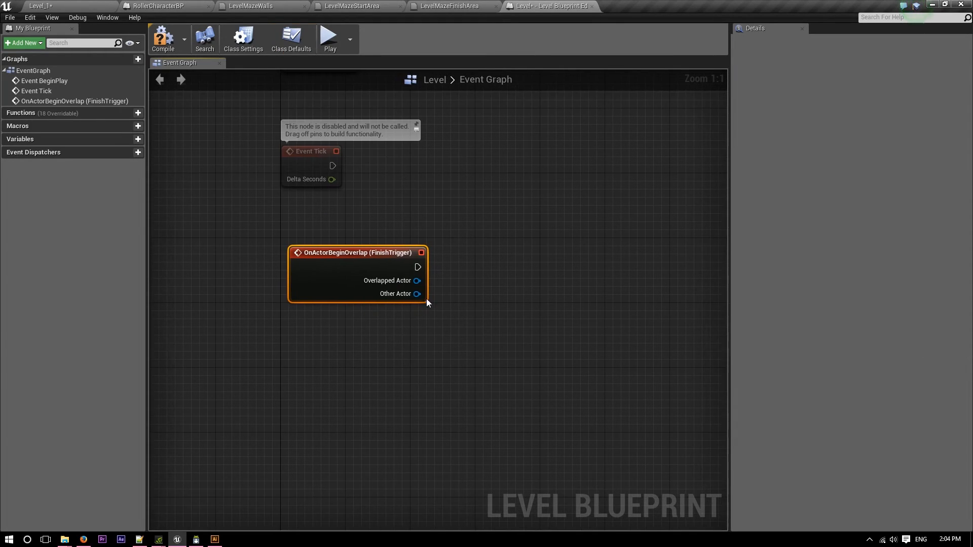
Connect a Print String node to the FinishTrigger overlap event and set its In String to "WELL DONE YOU HAVE FINISHED".
{"action": "left_click_drag", "start_coordinate": [417, 267], "coordinate": [503, 271]}
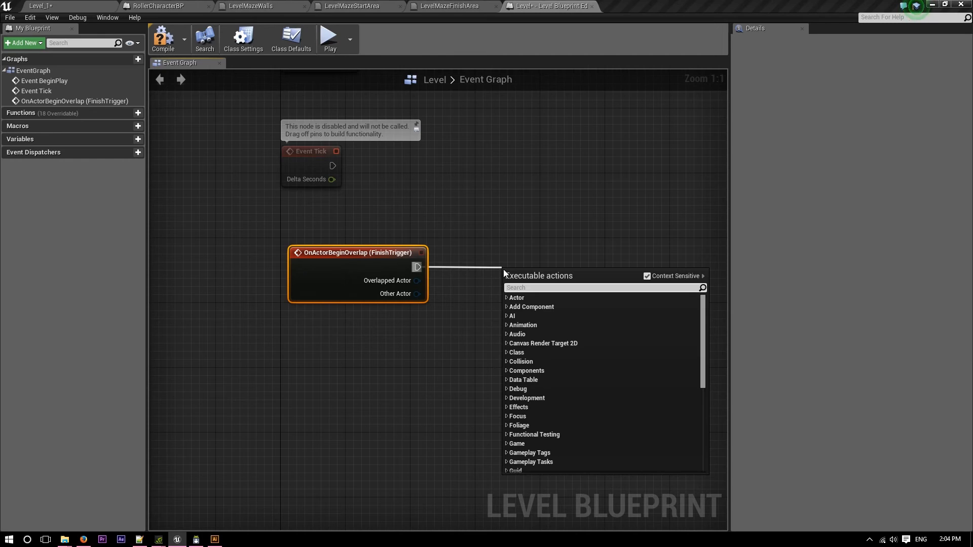
{"action": "type", "text": "print"}
{"action": "key", "text": "Return"}
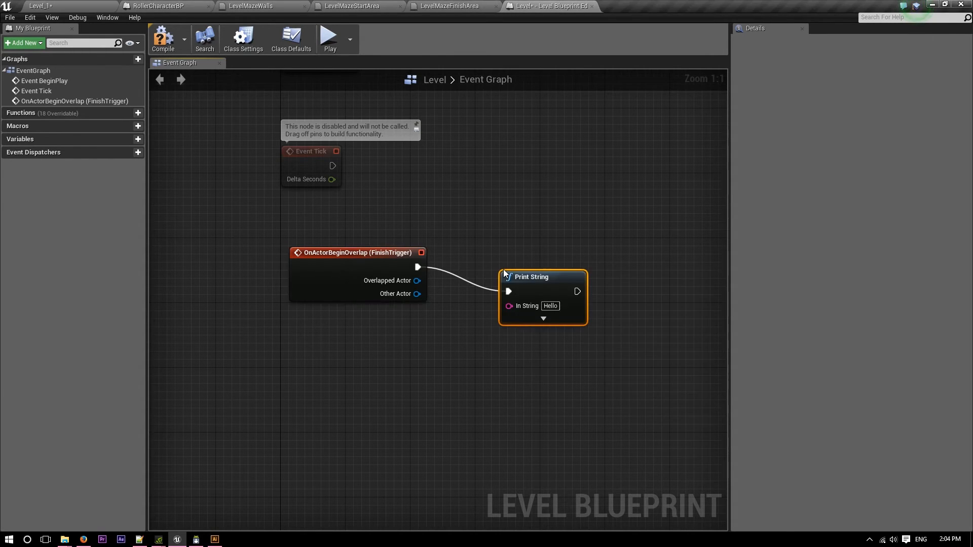
{"action": "left_click_drag", "start_coordinate": [538, 287], "coordinate": [546, 263]}
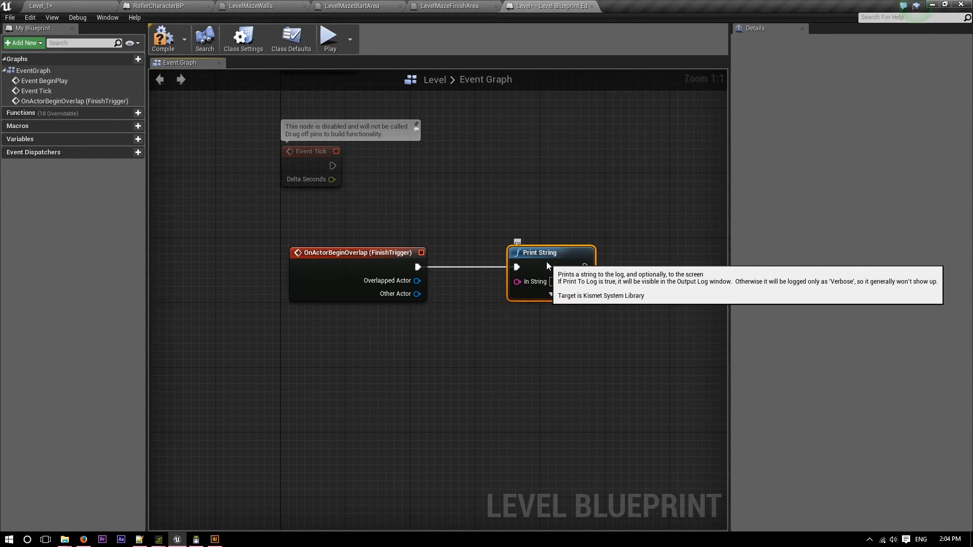
{"action": "left_click", "coordinate": [558, 282]}
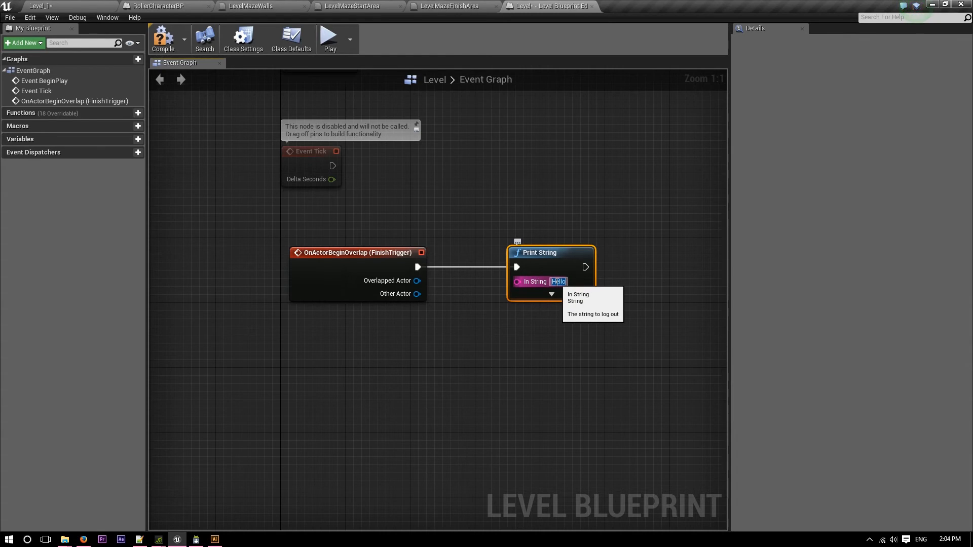
{"action": "type", "text": "WELL DONE"}
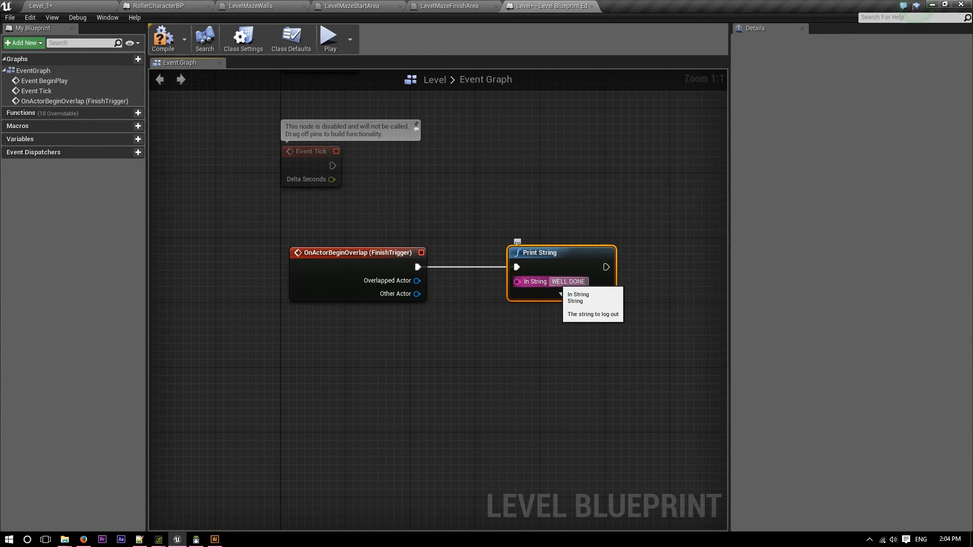
{"action": "type", "text": "FINISHED"}
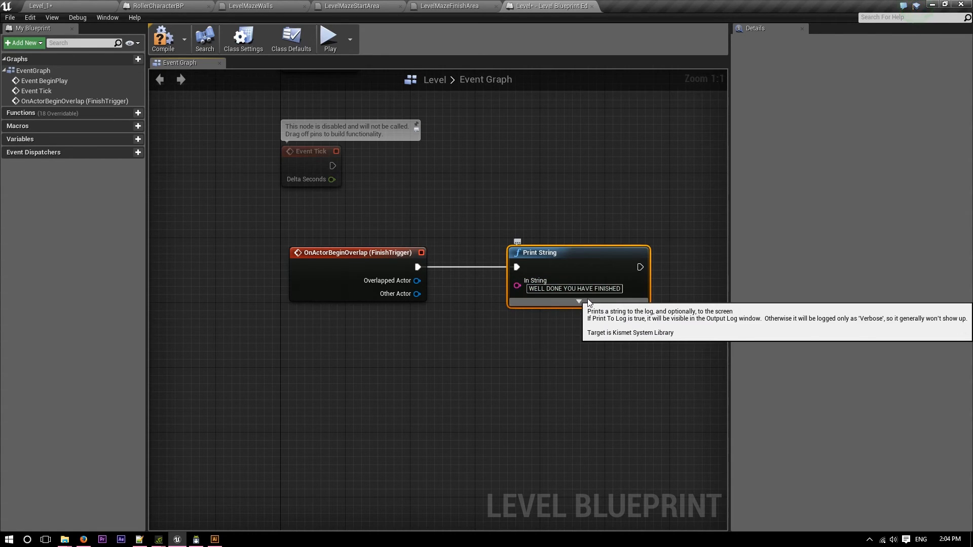
Expand the Print String node's advanced options and set its text colour to yellow-green, hex sRGB CCFF00FF.
{"action": "left_click", "coordinate": [579, 303]}
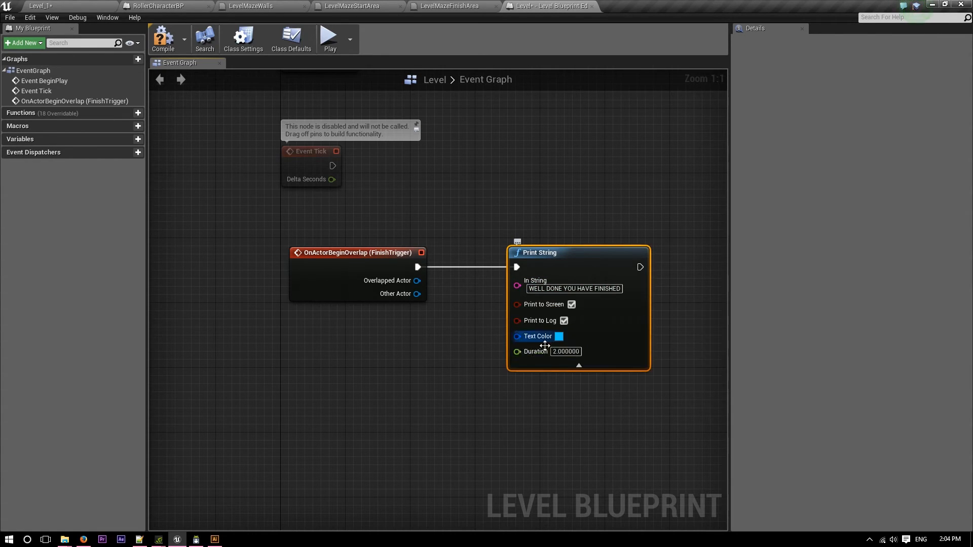
{"action": "left_click", "coordinate": [558, 336]}
{"action": "left_click_drag", "start_coordinate": [582, 345], "coordinate": [628, 396]}
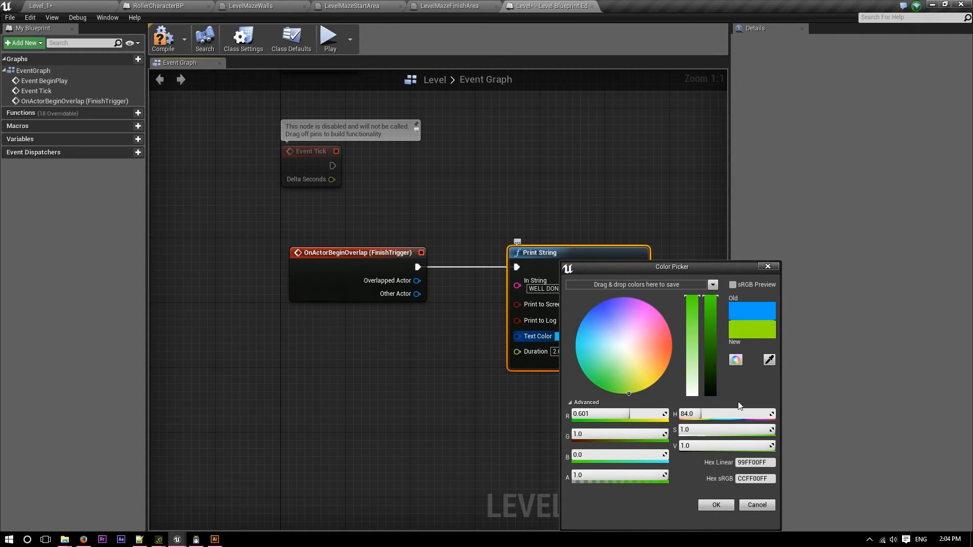
{"action": "left_click", "coordinate": [716, 506]}
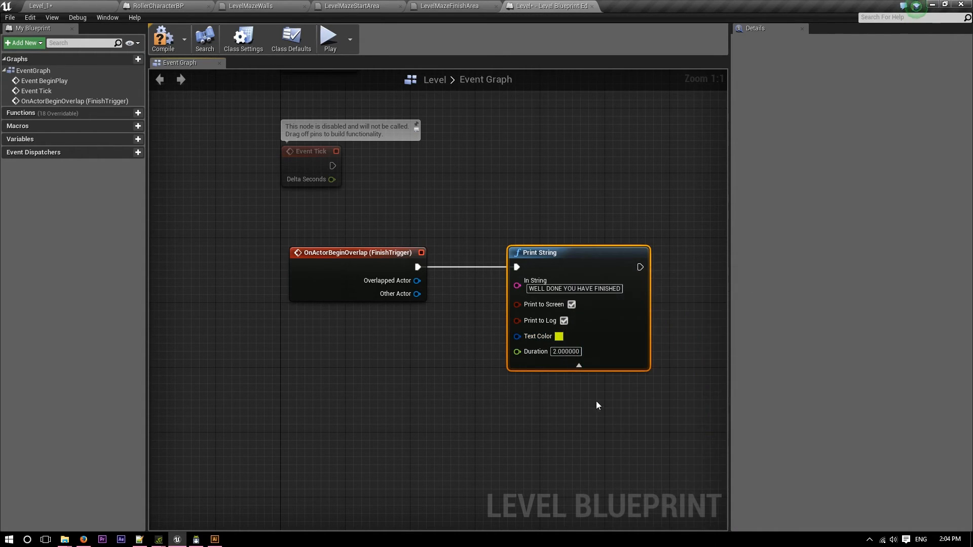
Set the Print String duration to 25, then save the level and compile the Level Blueprint.
{"action": "left_click", "coordinate": [567, 352]}
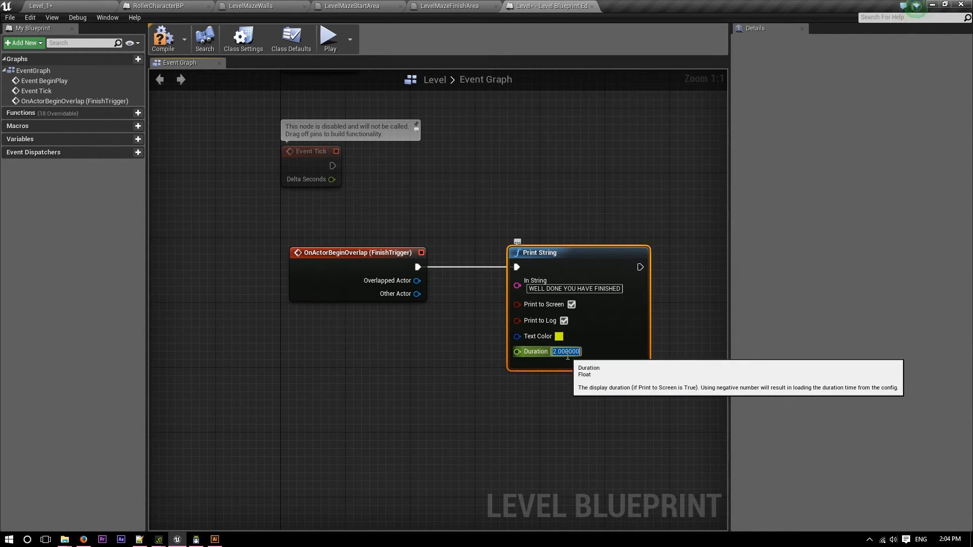
{"action": "type", "text": "25"}
{"action": "key", "text": "ctrl+s"}
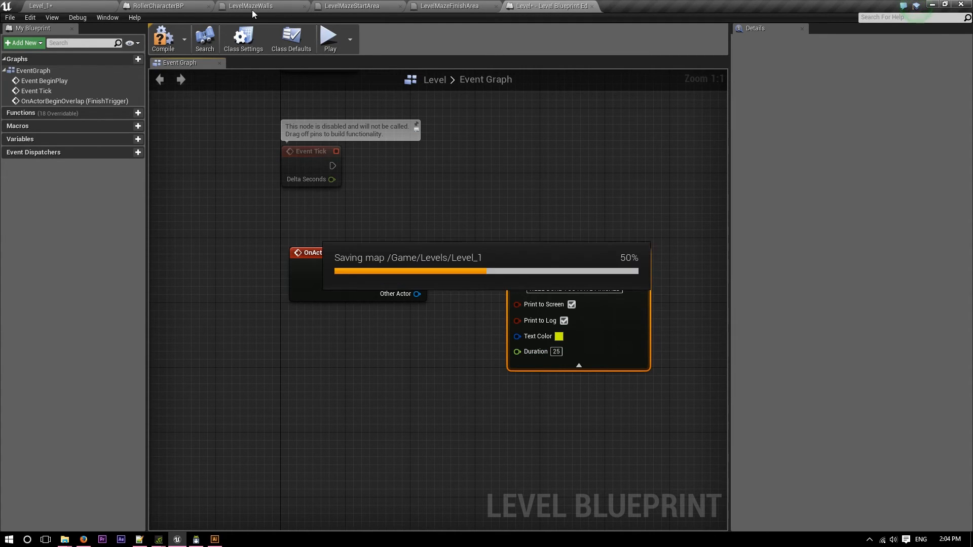
{"action": "left_click", "coordinate": [171, 48]}
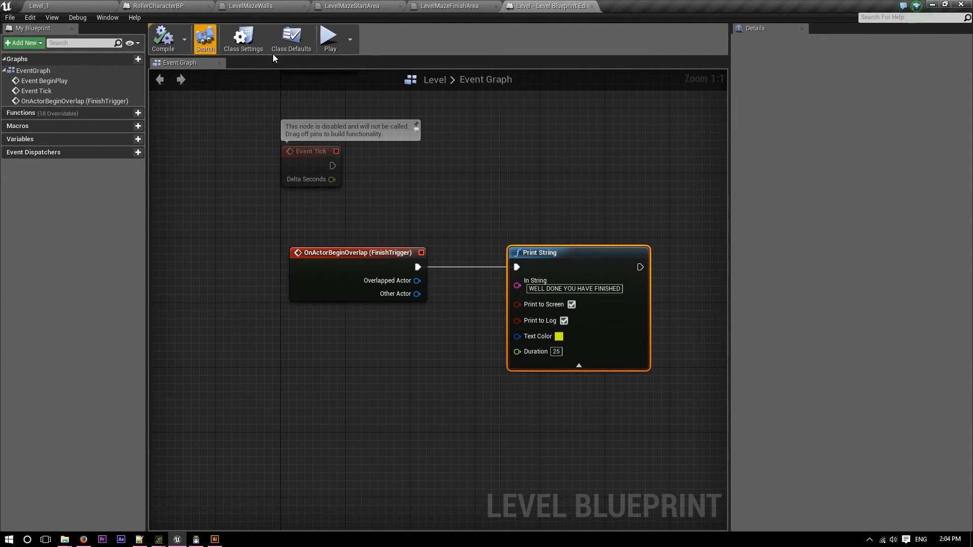
Play-test the level by rolling the ball through the maze from the start area into the finish trigger, and end the preview.
{"action": "left_click", "coordinate": [329, 47]}
{"action": "key", "text": "w"}
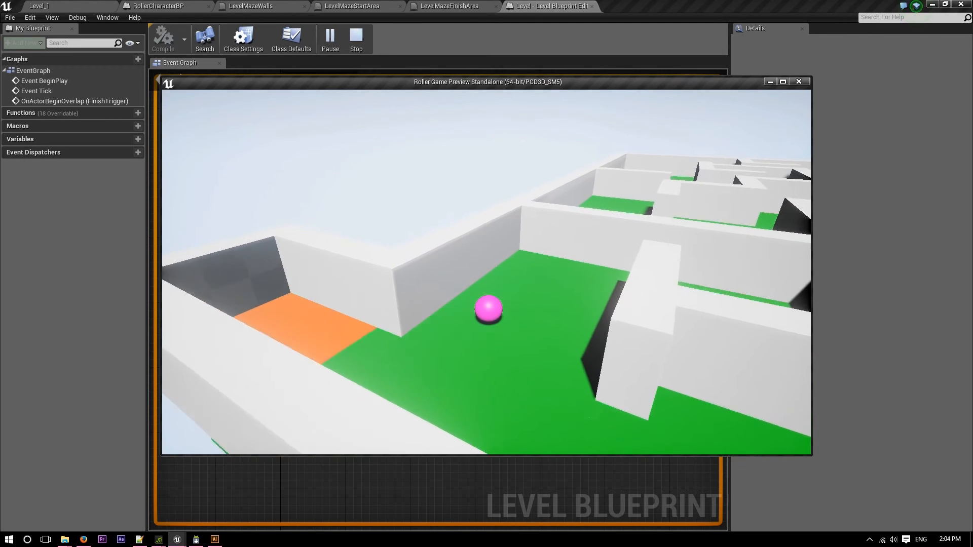
{"action": "key", "text": "d"}
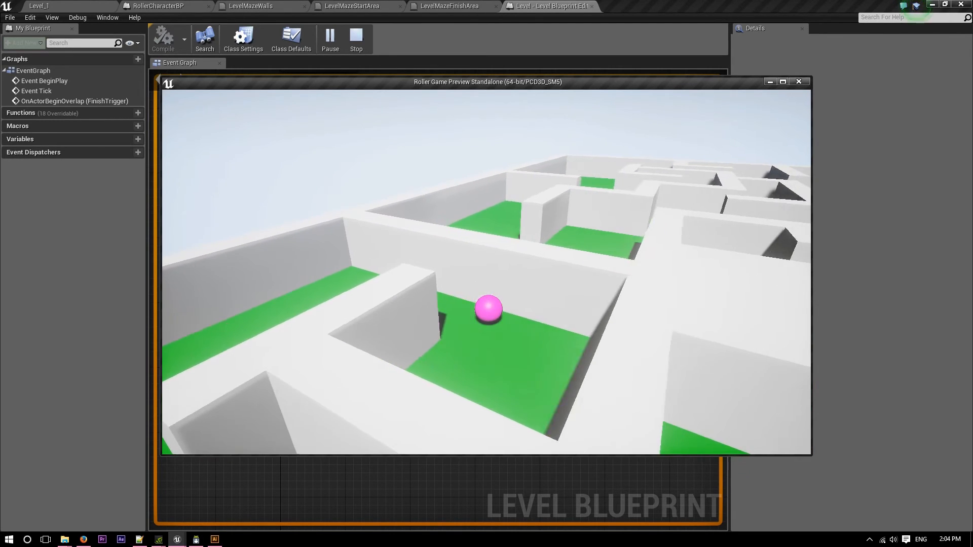
{"action": "key", "text": "s"}
{"action": "key", "text": "a"}
{"action": "key", "text": "w"}
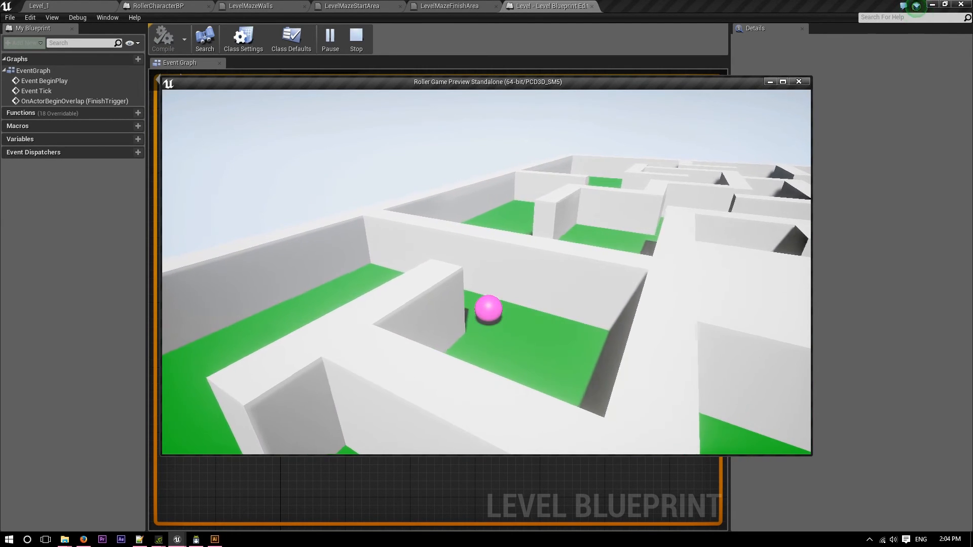
{"action": "key", "text": "a"}
{"action": "key", "text": "s"}
{"action": "key", "text": "s"}
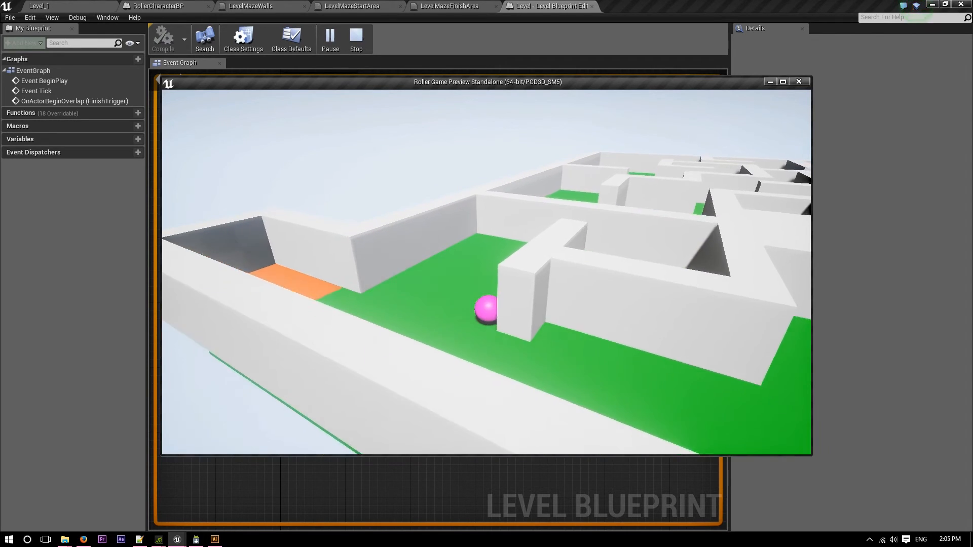
{"action": "key", "text": "d"}
{"action": "key", "text": "d"}
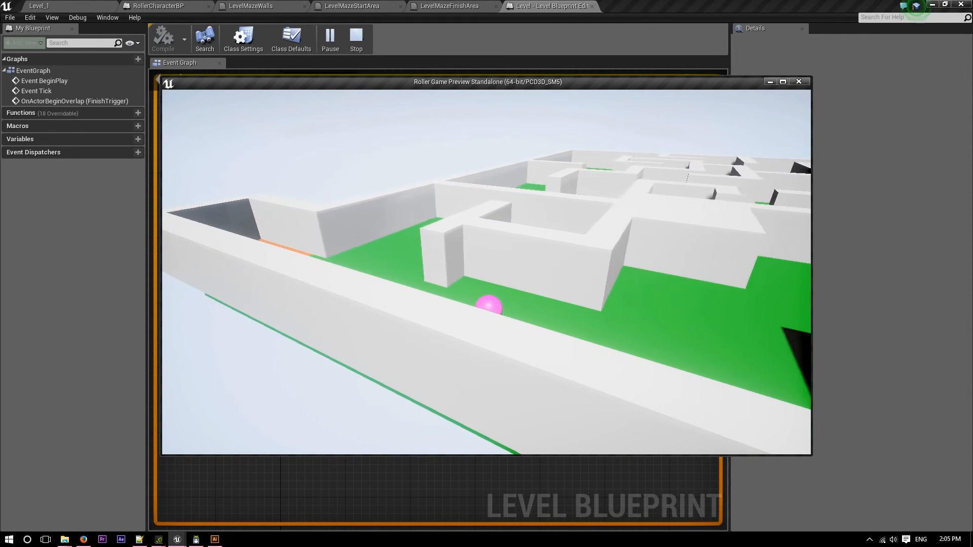
{"action": "key", "text": "d"}
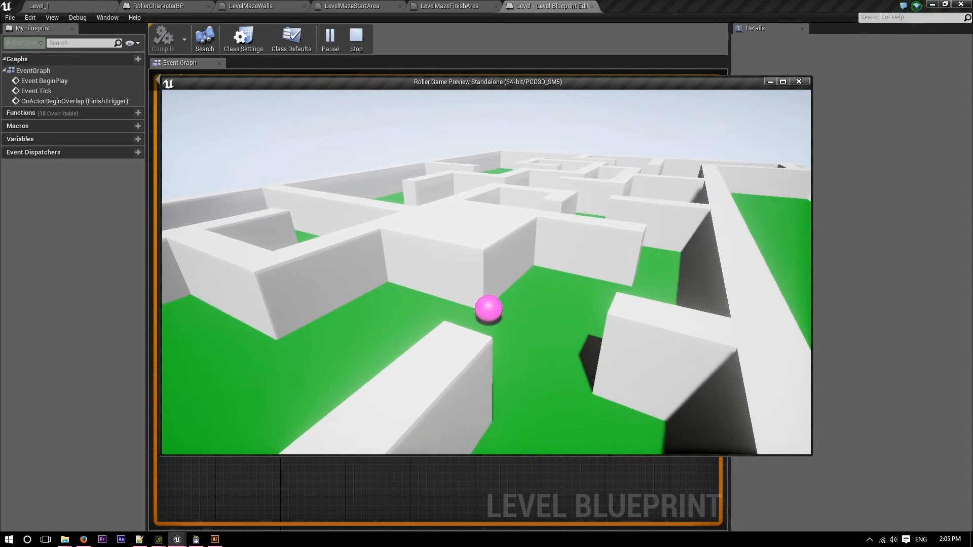
{"action": "key", "text": "w"}
{"action": "key", "text": "w"}
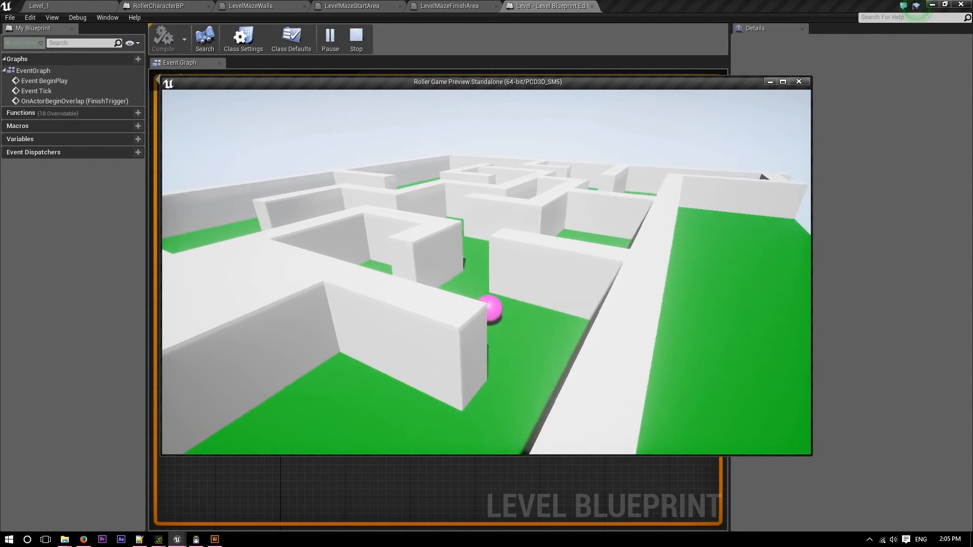
{"action": "key", "text": "d"}
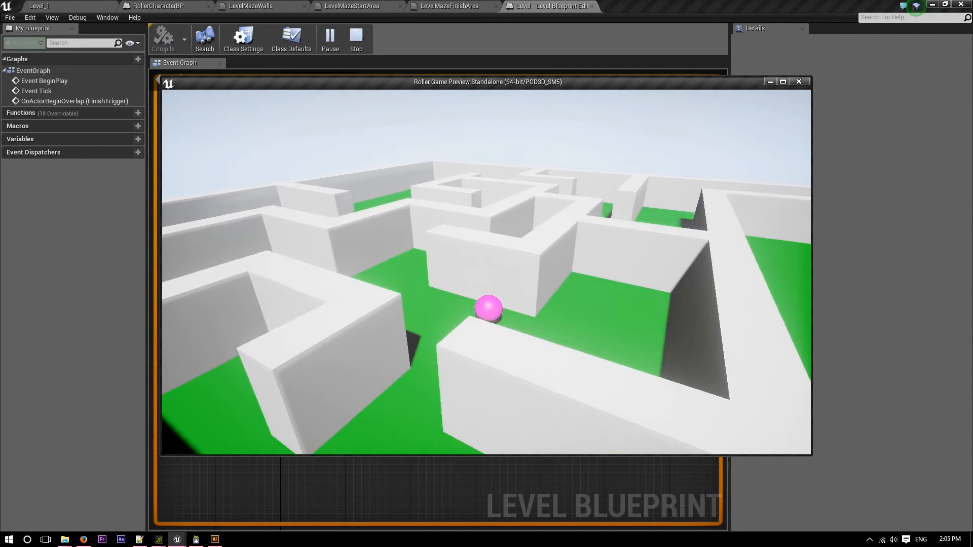
{"action": "key", "text": "w"}
{"action": "key", "text": "w"}
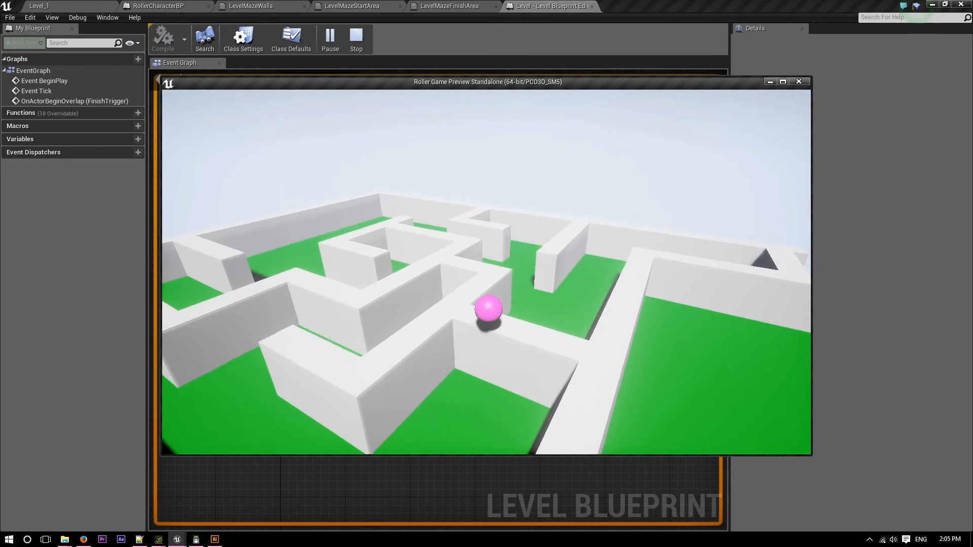
{"action": "key", "text": "w"}
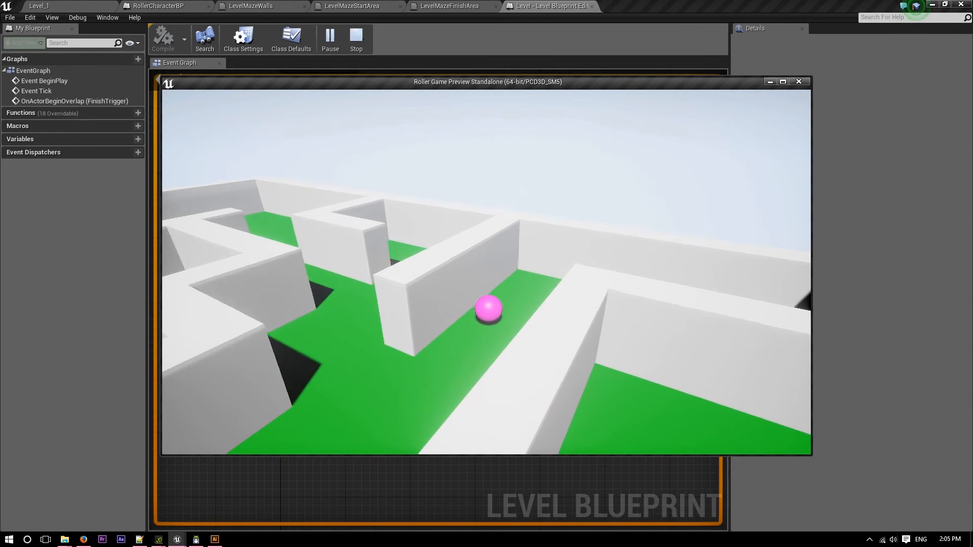
{"action": "key", "text": "w"}
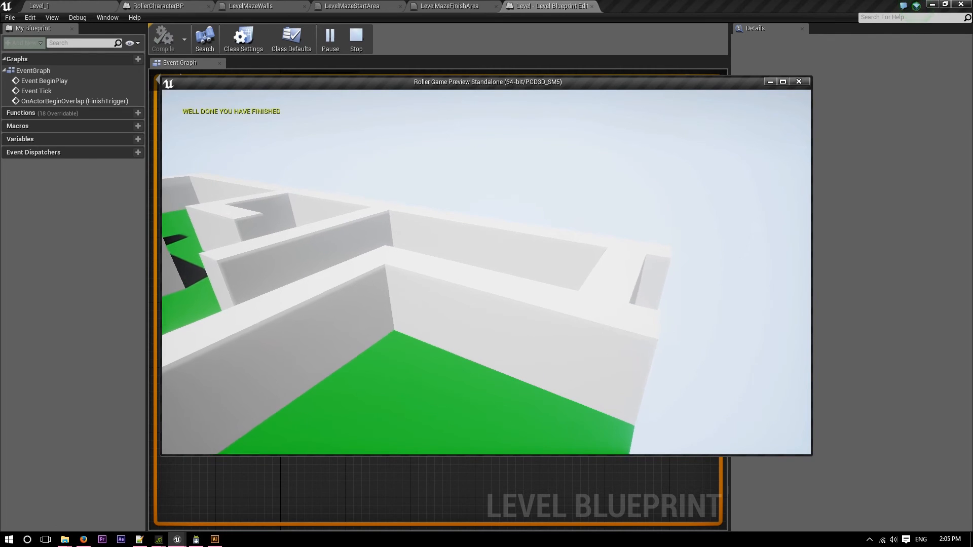
{"action": "key", "text": "space"}
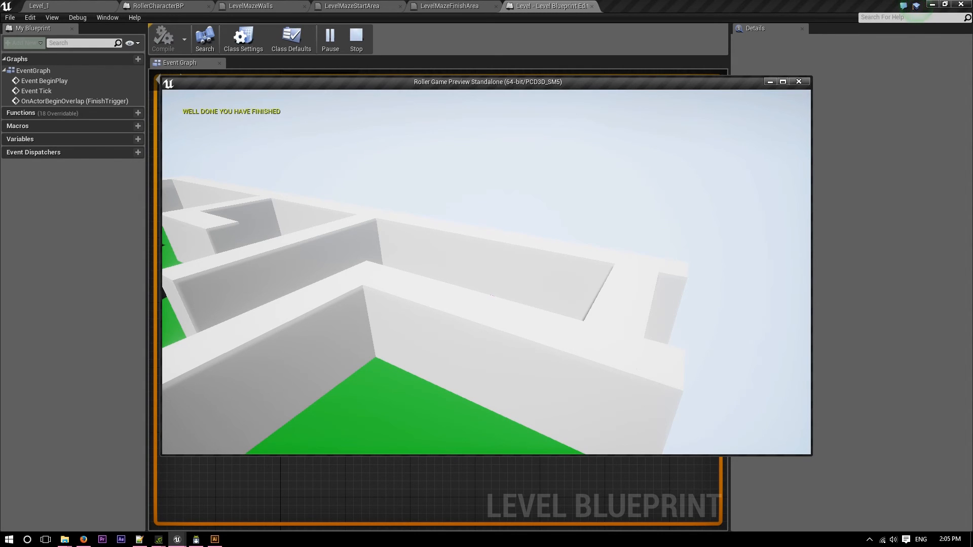
{"action": "key", "text": "Escape"}
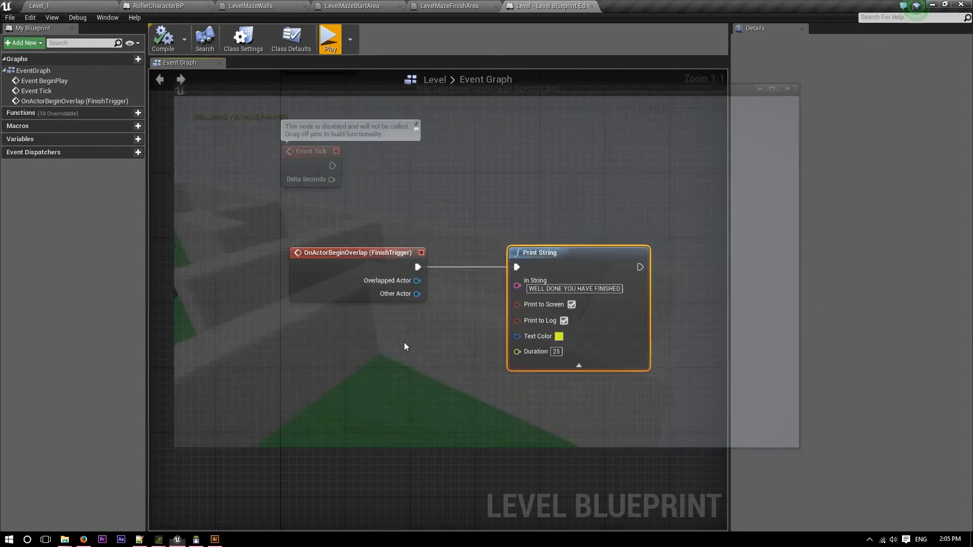
Connect an Open Level node to the Print String node's execution output and align it with that node.
{"action": "right_click_drag", "start_coordinate": [480, 398], "coordinate": [272, 354]}
{"action": "left_click_drag", "start_coordinate": [430, 222], "coordinate": [518, 218]}
{"action": "type", "text": "lo"}
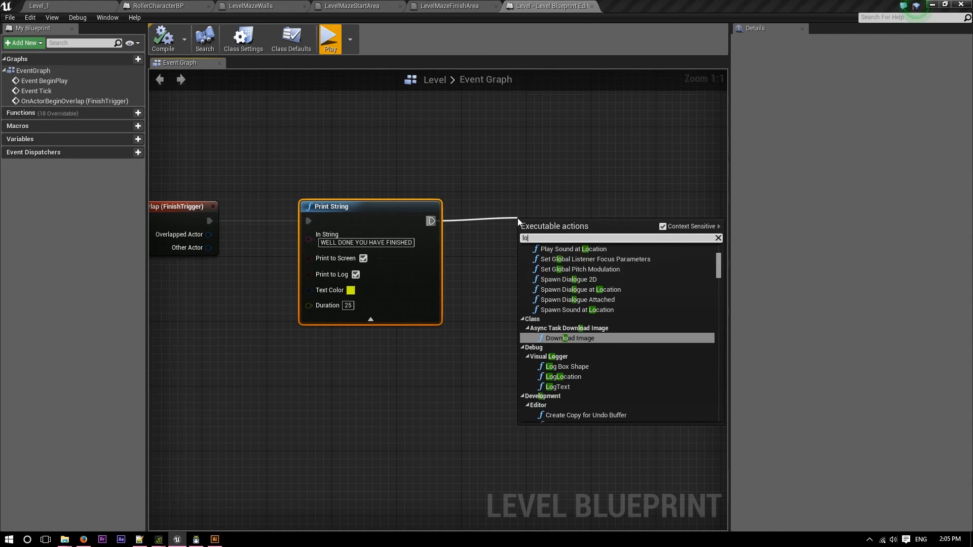
{"action": "type", "text": "ad"}
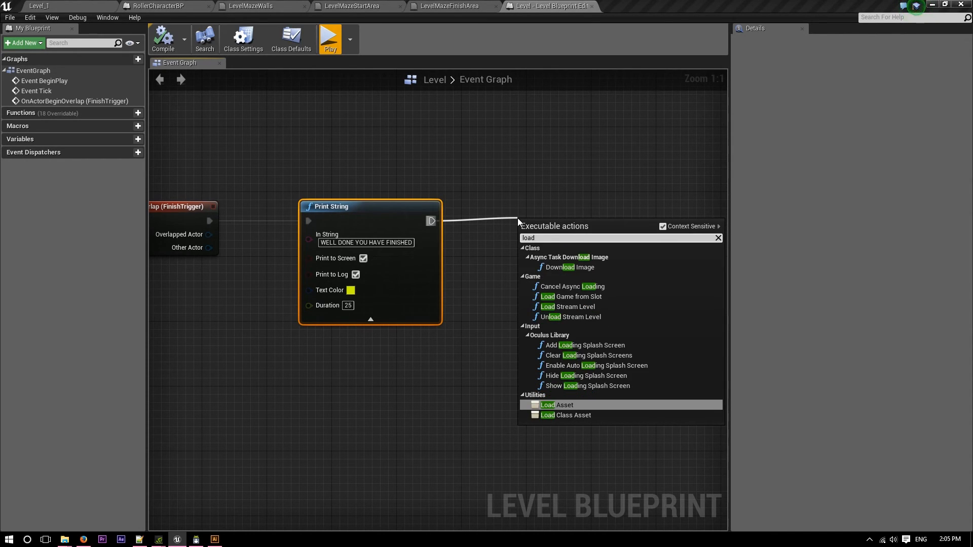
{"action": "type", "text": " le"}
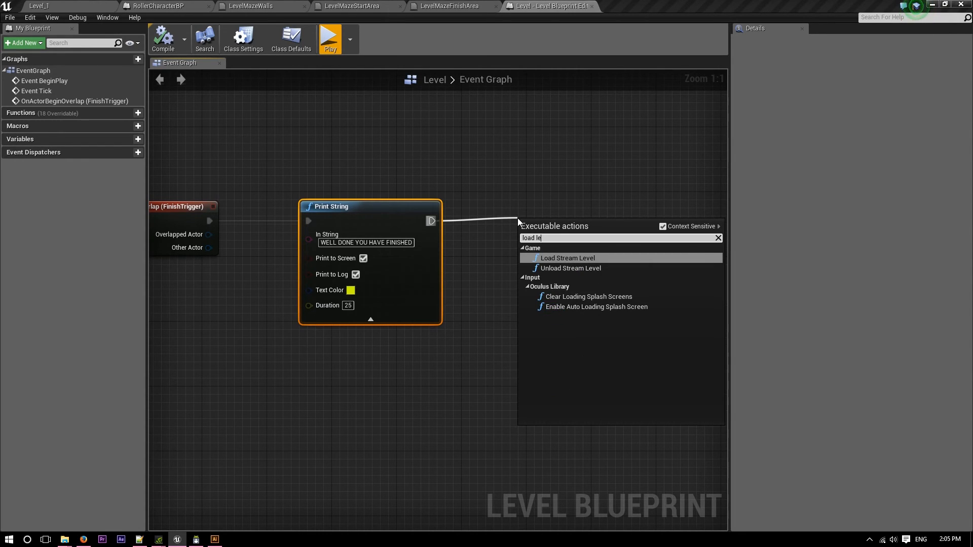
{"action": "key", "text": "BackSpace"}
{"action": "key", "text": "BackSpace"}
{"action": "key", "text": "BackSpace"}
{"action": "key", "text": "BackSpace"}
{"action": "key", "text": "BackSpace"}
{"action": "key", "text": "BackSpace"}
{"action": "key", "text": "BackSpace"}
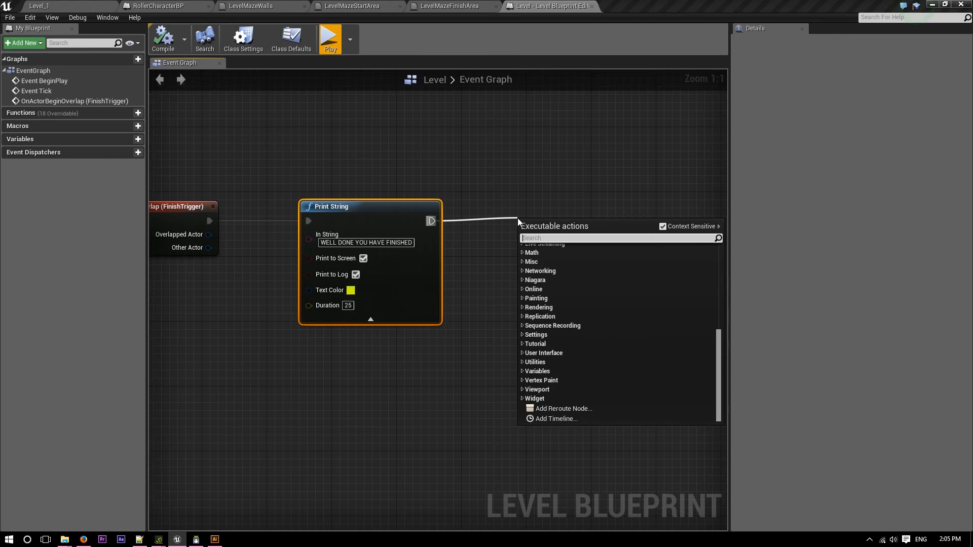
{"action": "type", "text": "open"}
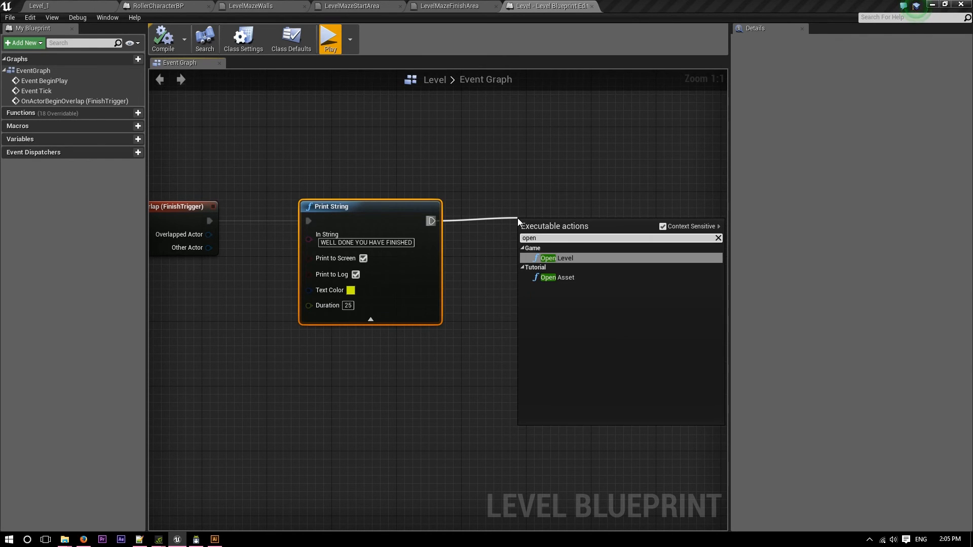
{"action": "key", "text": "Return"}
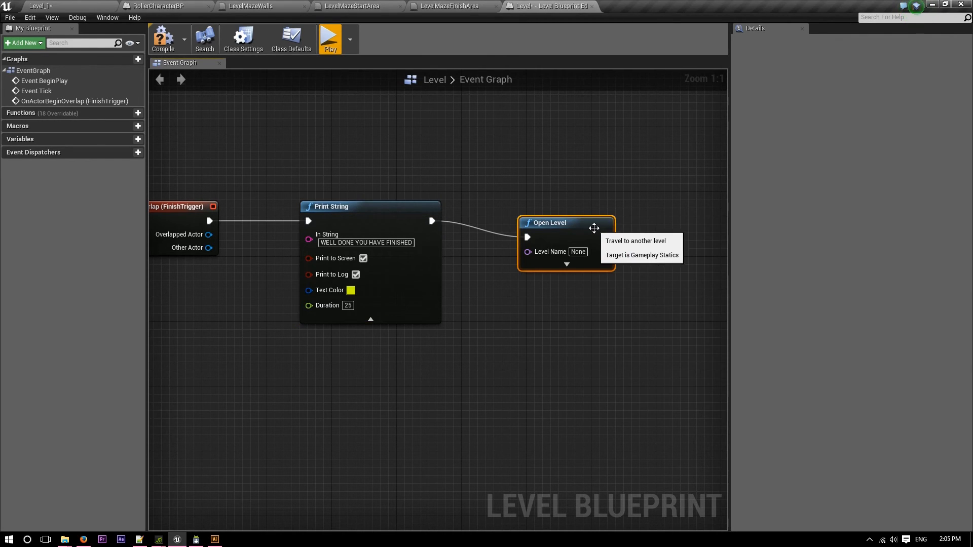
{"action": "left_click_drag", "start_coordinate": [545, 228], "coordinate": [569, 211]}
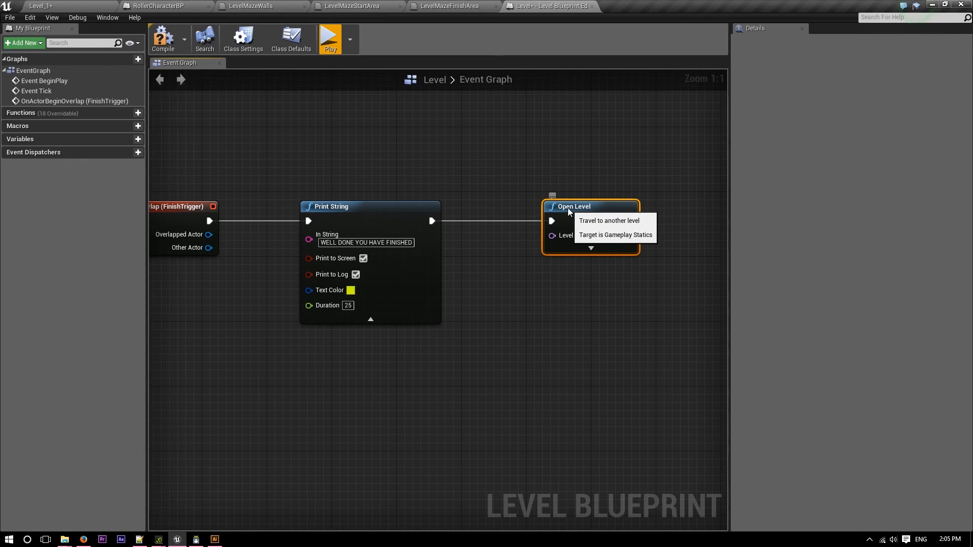
Rename the Untitled level in the Content > Levels folder as Menu.
{"action": "left_click", "coordinate": [51, 6]}
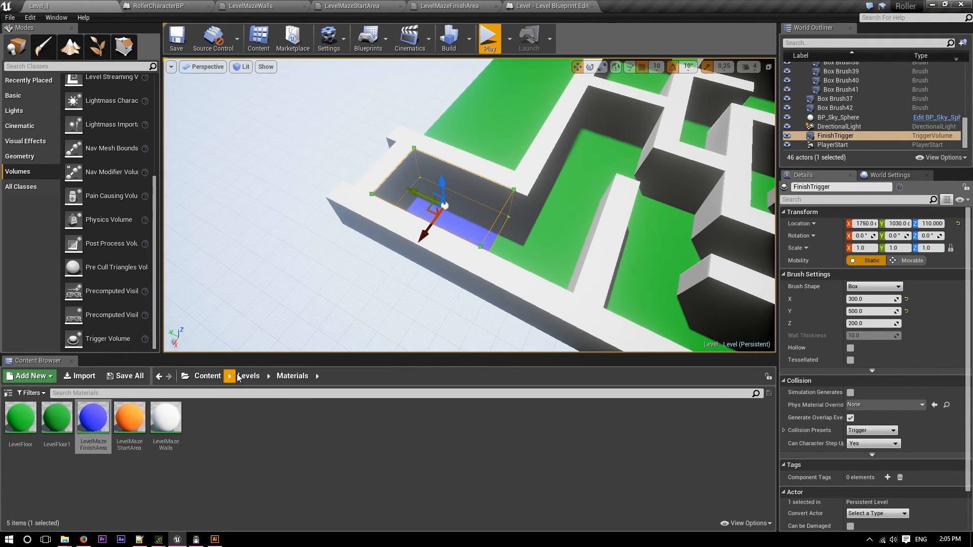
{"action": "left_click", "coordinate": [239, 376]}
{"action": "left_click", "coordinate": [131, 424]}
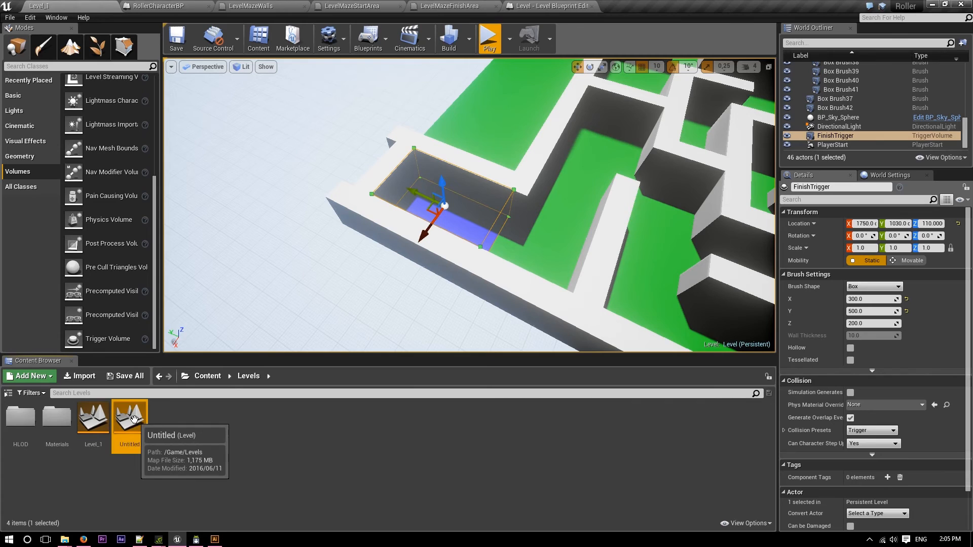
{"action": "key", "text": "F2"}
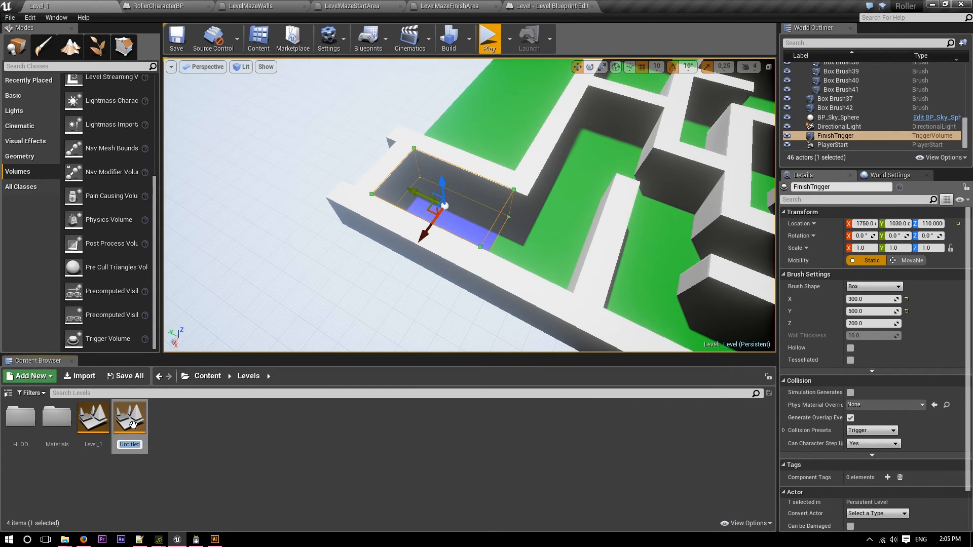
{"action": "key", "text": "Return"}
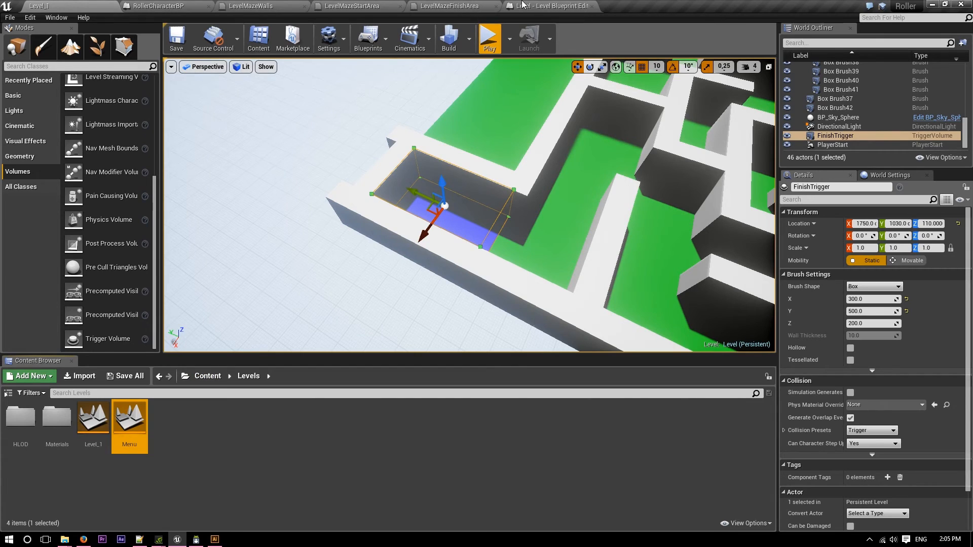
Set the Open Level node's Level Name to Menu and move the node farther from Print String.
{"action": "left_click", "coordinate": [550, 7]}
{"action": "left_click", "coordinate": [603, 236]}
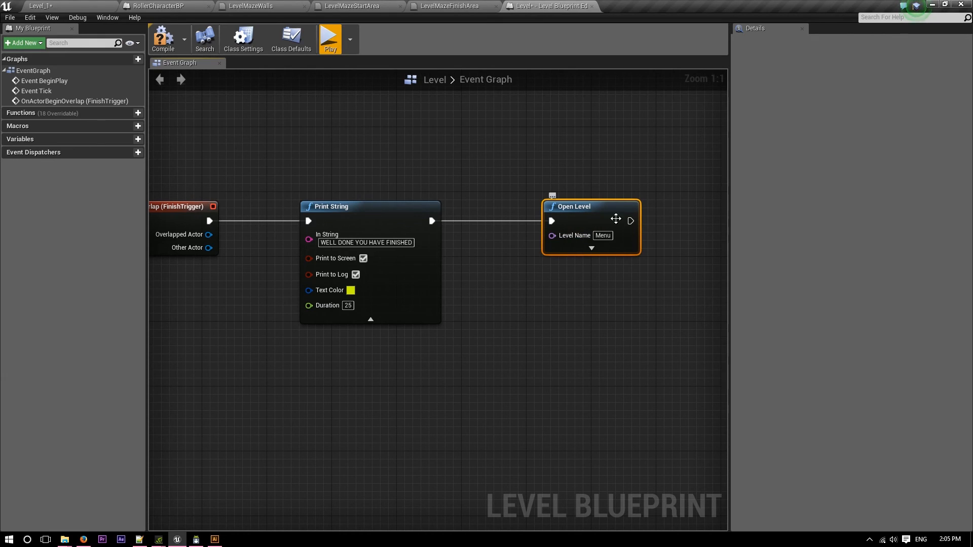
{"action": "left_click_drag", "start_coordinate": [603, 219], "coordinate": [700, 219]}
Insert a Delay node between Print String and Open Level, align it with them and set its Duration to 5.
{"action": "left_click_drag", "start_coordinate": [432, 220], "coordinate": [492, 212]}
{"action": "type", "text": "delay"}
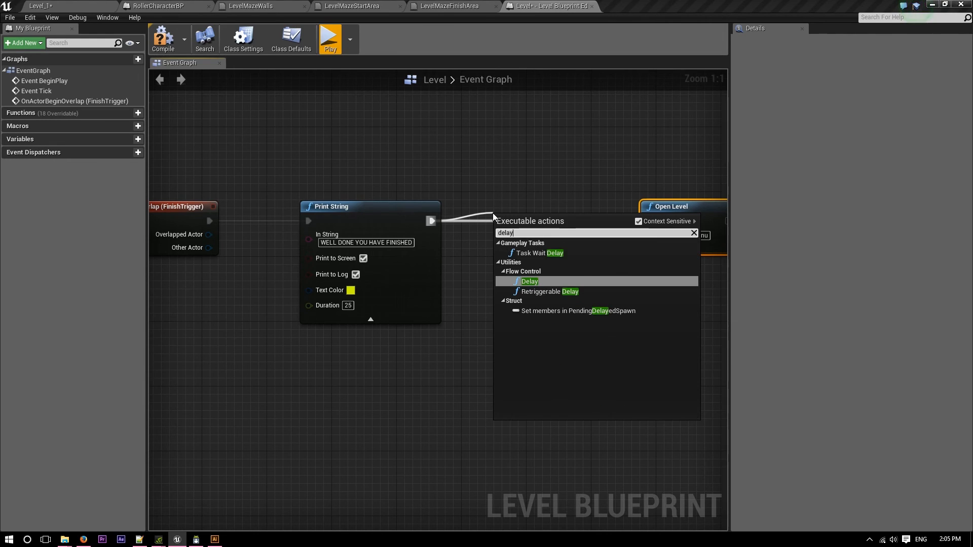
{"action": "key", "text": "Return"}
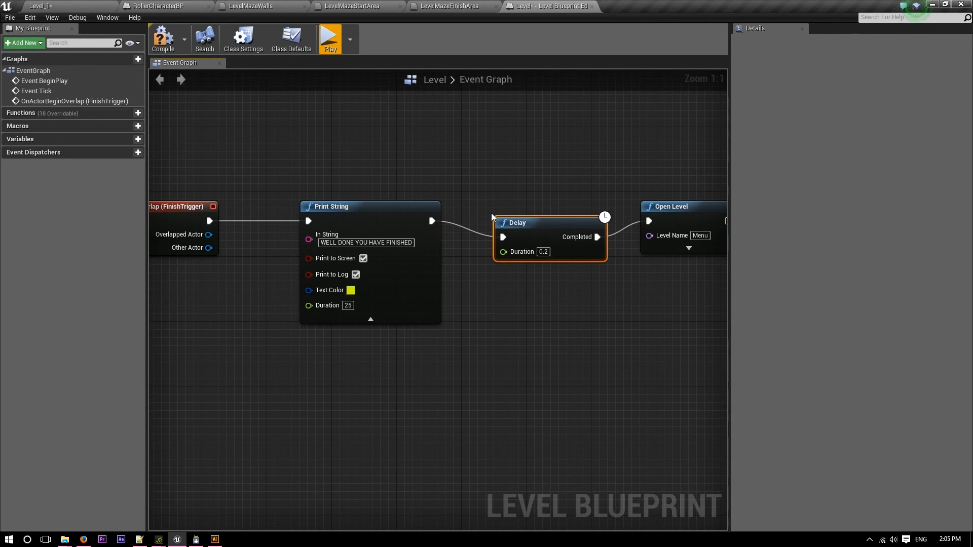
{"action": "mouse_move", "coordinate": [548, 227]}
{"action": "left_mouse_down"}
{"action": "mouse_move", "coordinate": [539, 212]}
{"action": "mouse_move", "coordinate": [548, 213]}
{"action": "left_mouse_up"}
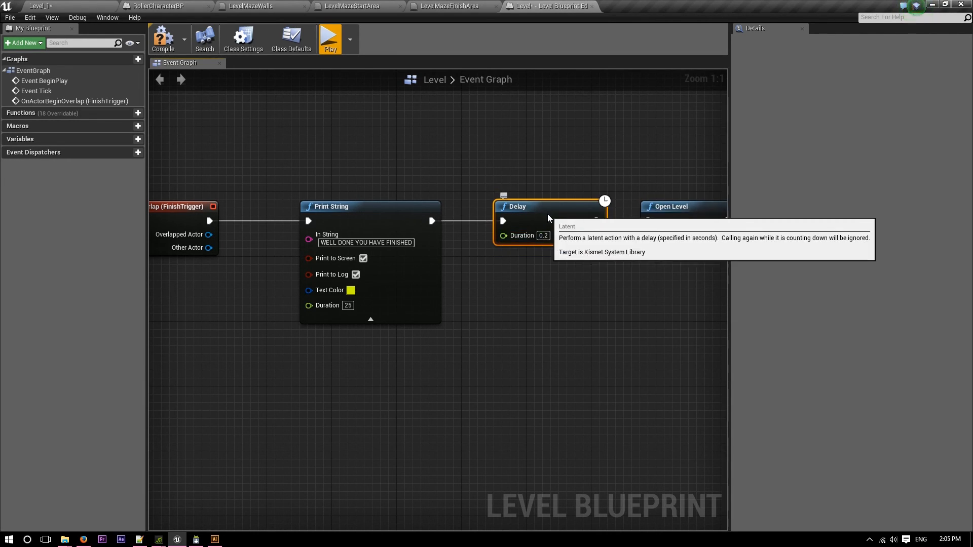
{"action": "left_click", "coordinate": [549, 233]}
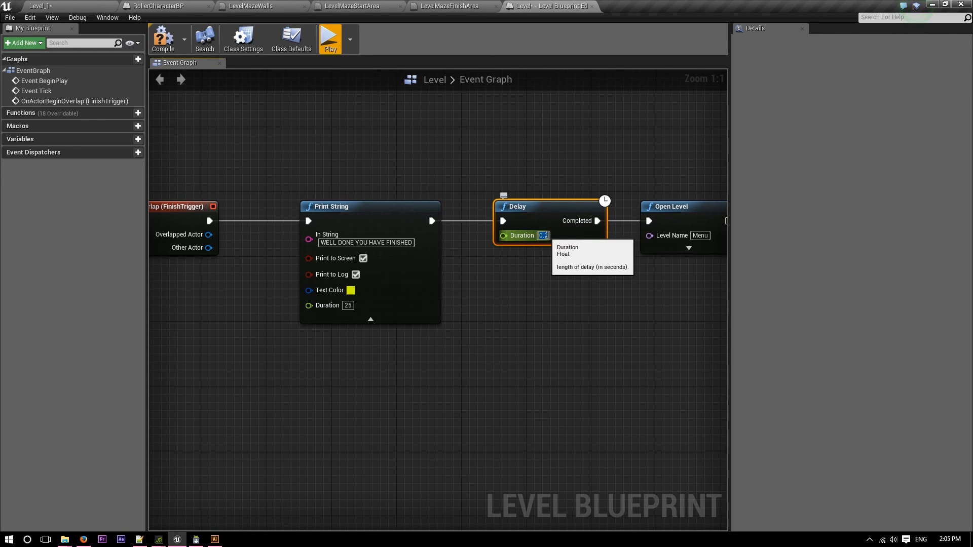
Move the Open Level node slightly farther from the Delay node and compile the Level Blueprint.
{"action": "right_click_drag", "start_coordinate": [547, 304], "coordinate": [306, 325]}
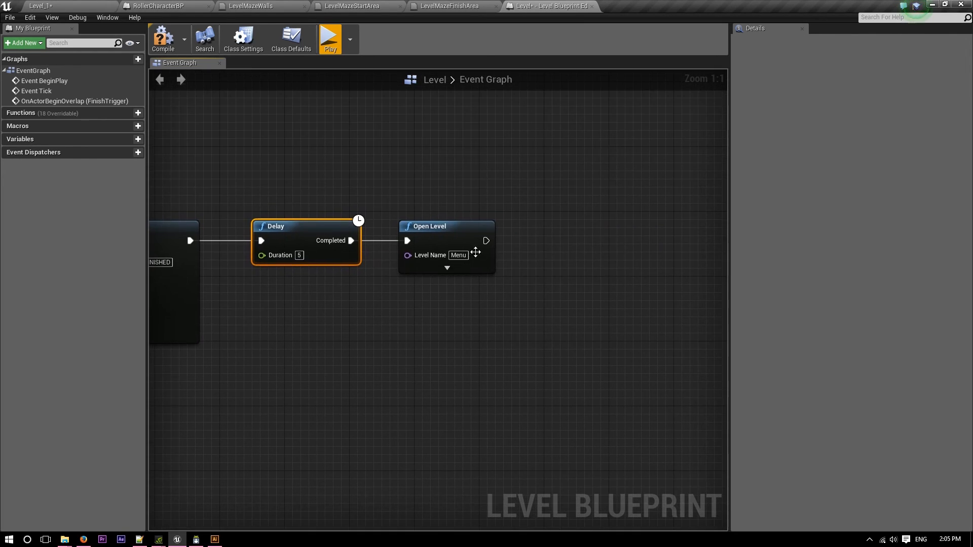
{"action": "mouse_move", "coordinate": [437, 234]}
{"action": "left_mouse_down"}
{"action": "mouse_move", "coordinate": [590, 234]}
{"action": "mouse_move", "coordinate": [453, 234]}
{"action": "left_mouse_up"}
{"action": "right_click_drag", "start_coordinate": [425, 339], "coordinate": [485, 326]}
{"action": "left_click", "coordinate": [161, 46]}
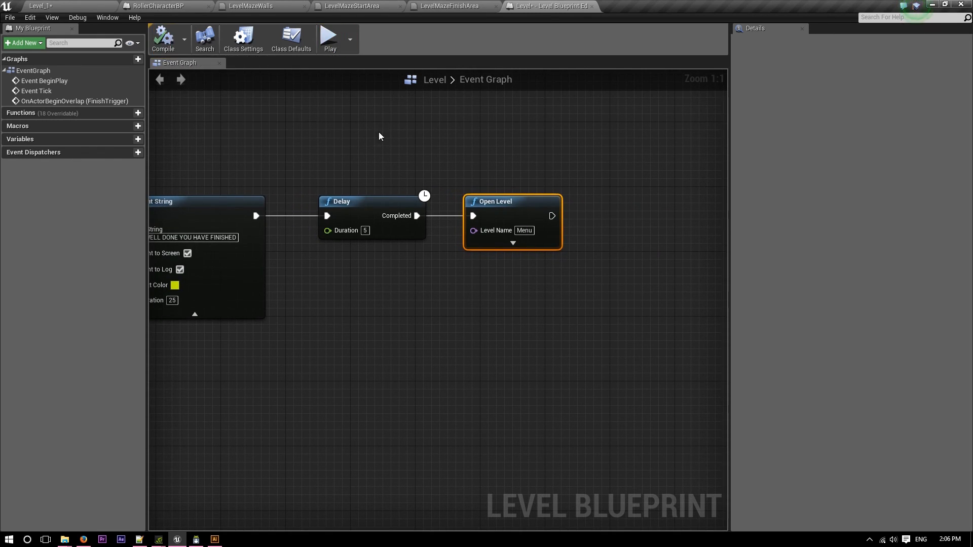
Start a play-test of the level and jump the ball over the maze walls onto the green strip outside the maze.
{"action": "left_click", "coordinate": [327, 40]}
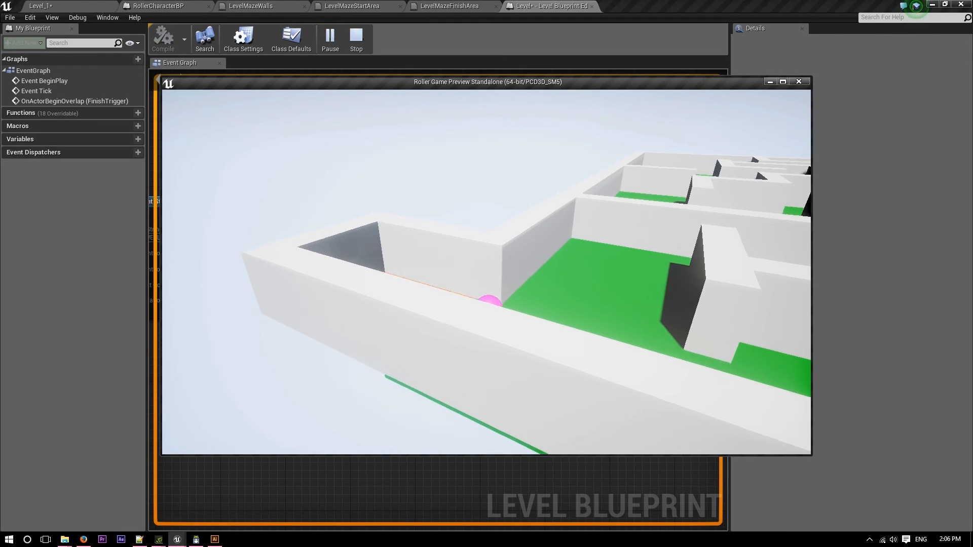
{"action": "key", "text": "w"}
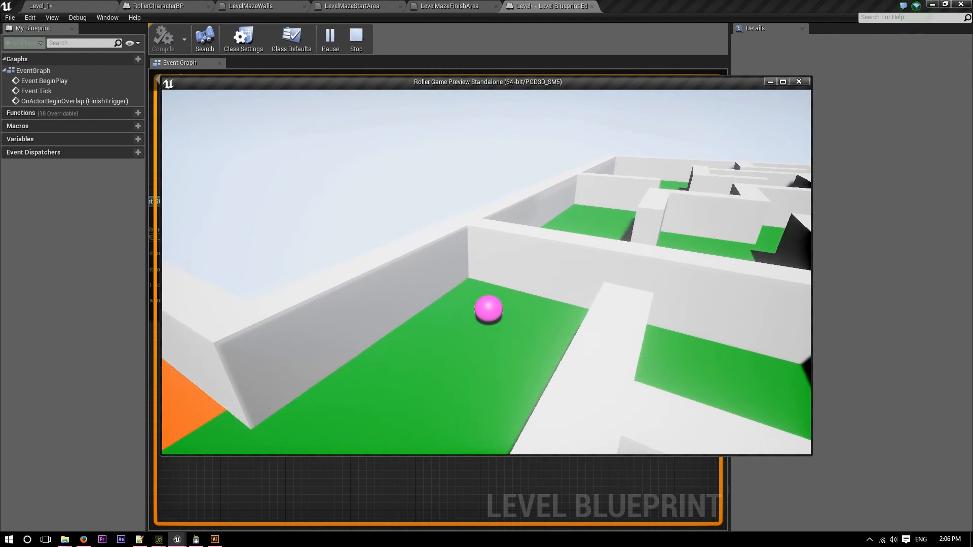
{"action": "key", "text": "d"}
{"action": "key", "text": "d"}
{"action": "key", "text": "space"}
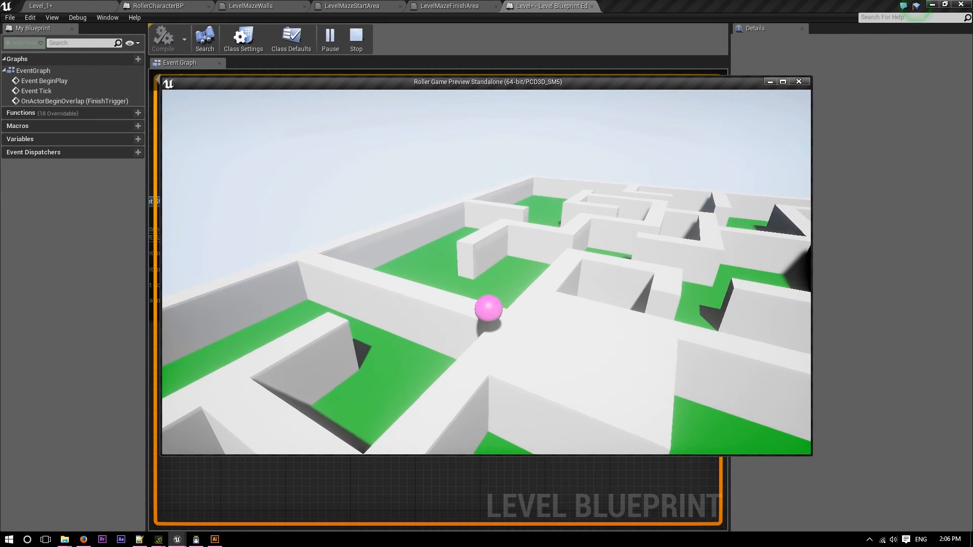
{"action": "key", "text": "d"}
{"action": "key", "text": "space"}
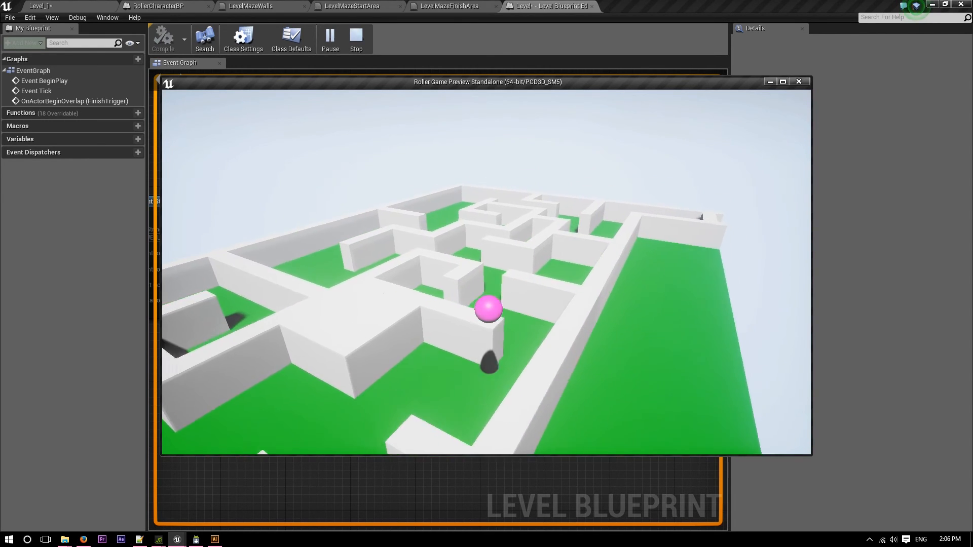
{"action": "key", "text": "d"}
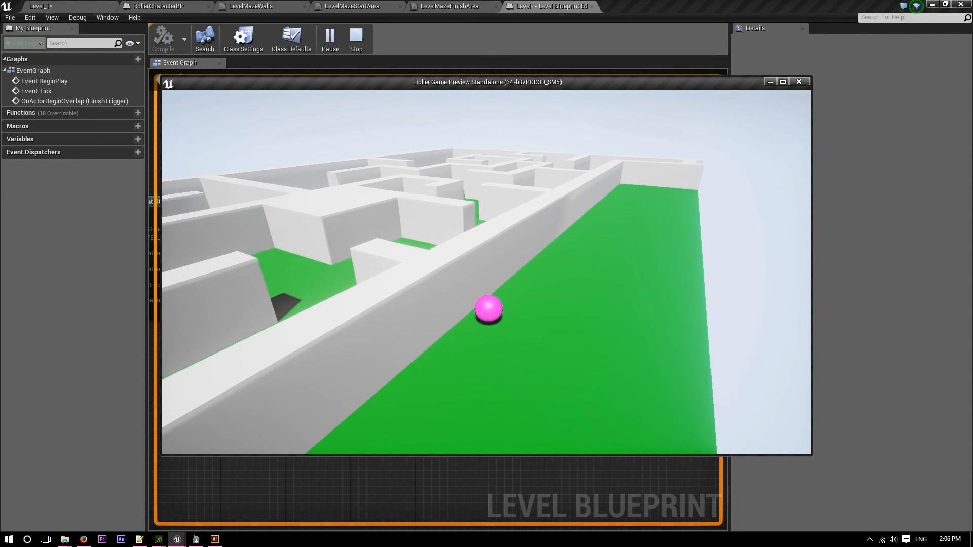
Roll the ball along the outer wall, jump it into the blue finish area and keep playing until the Menu level opens.
{"action": "key", "text": "w"}
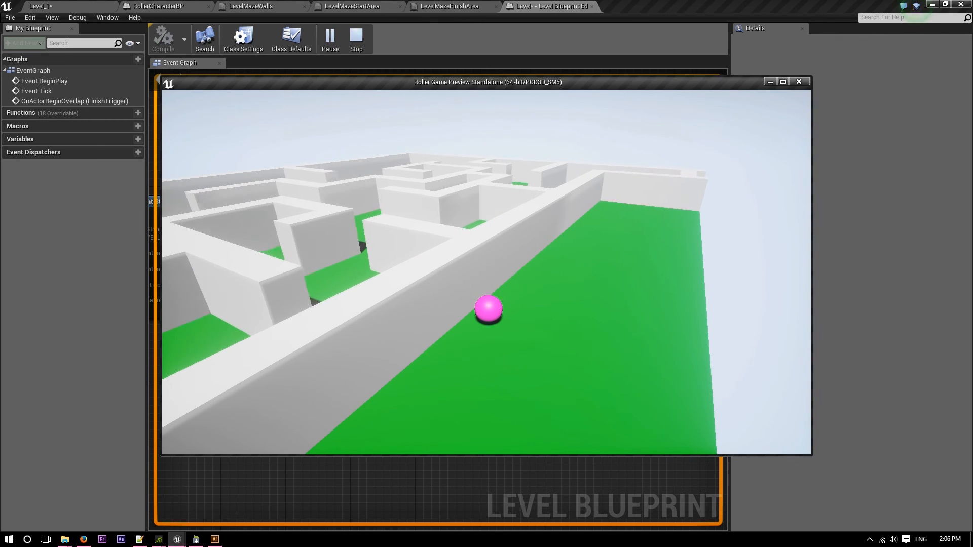
{"action": "key", "text": "w"}
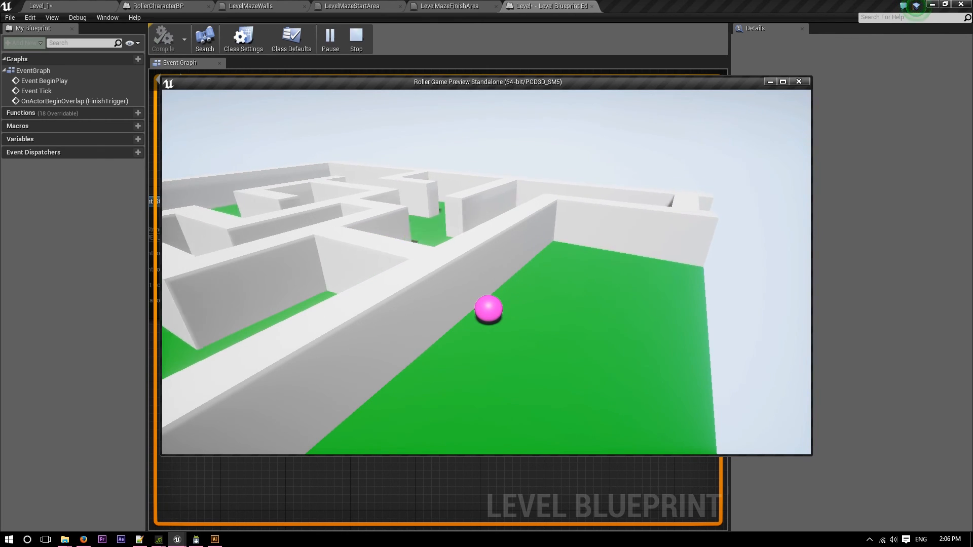
{"action": "key", "text": "w"}
{"action": "key", "text": "space"}
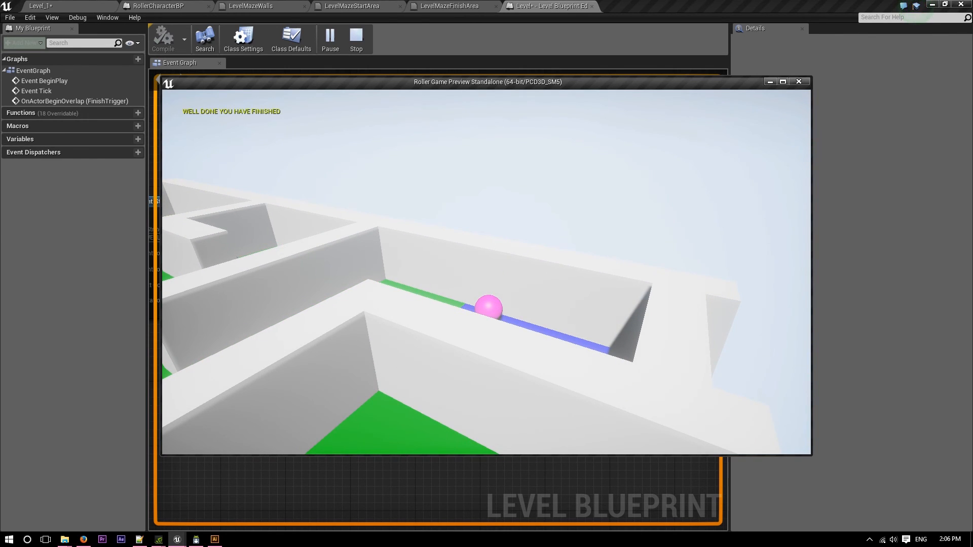
{"action": "key", "text": "s"}
{"action": "key", "text": "a"}
{"action": "key", "text": "d"}
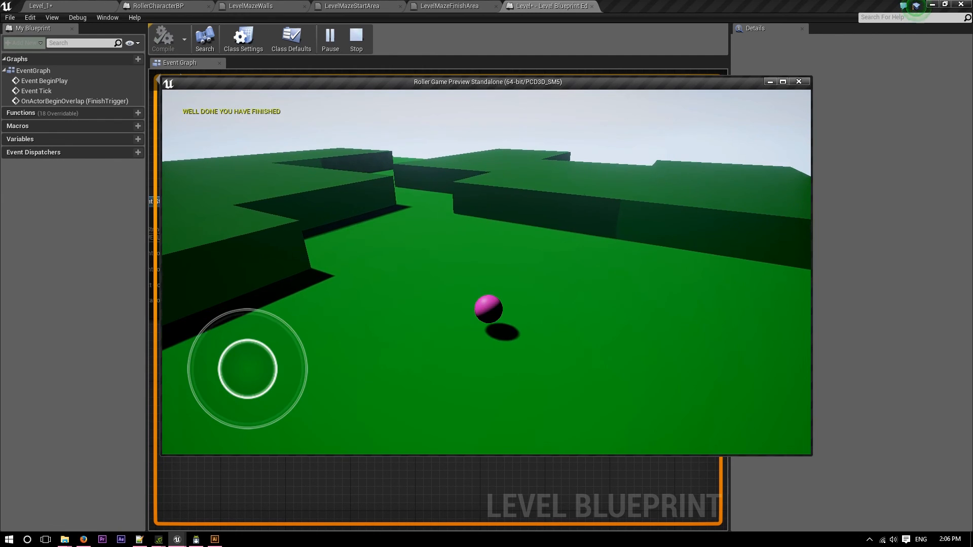
Roll and jump the ball around the opened Menu level, including onto the raised green block, and end the play-test.
{"action": "key", "text": "w"}
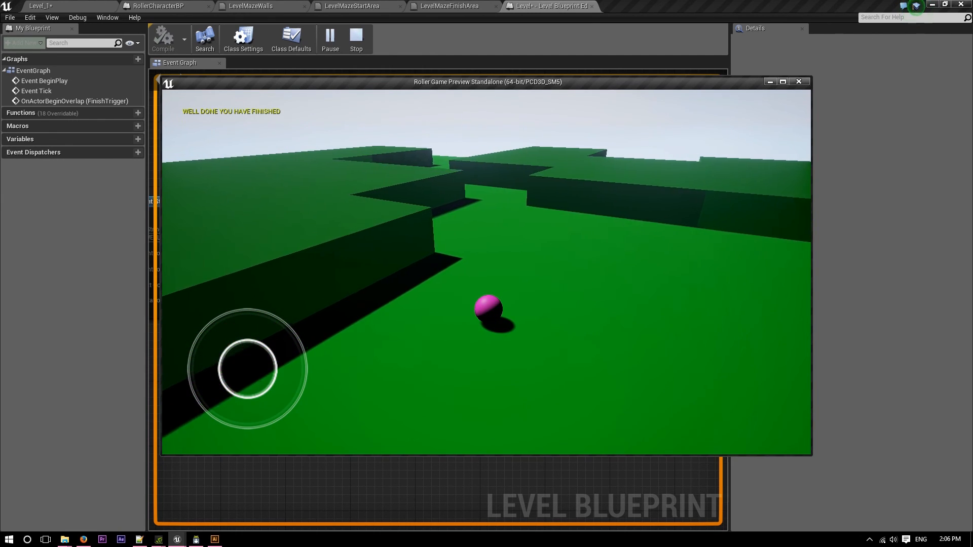
{"action": "key", "text": "s"}
{"action": "key", "text": "a"}
{"action": "key", "text": "space"}
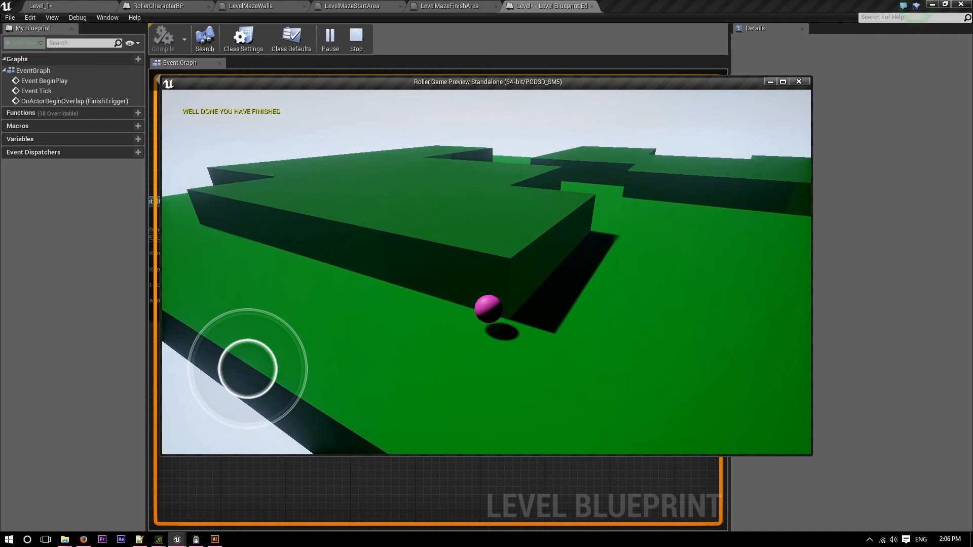
{"action": "key", "text": "w"}
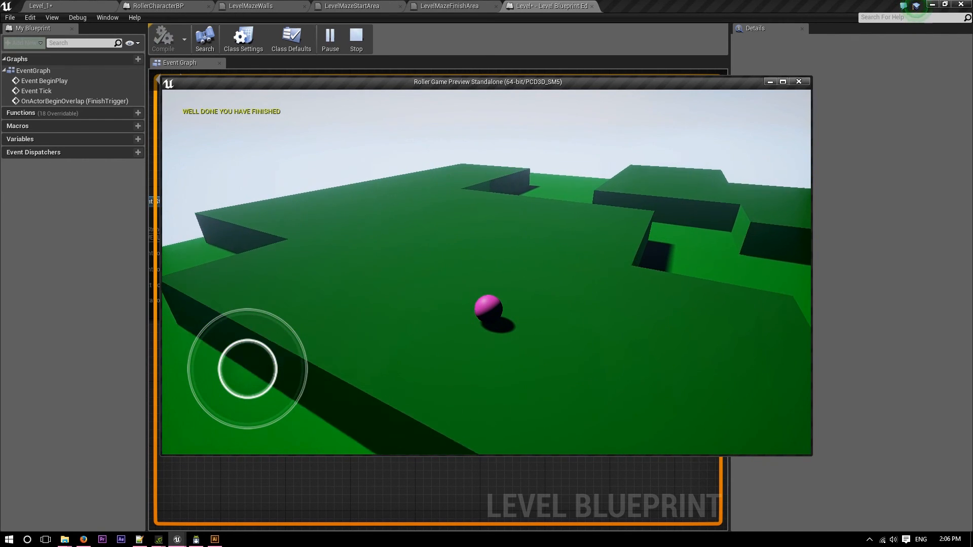
{"action": "key", "text": "s"}
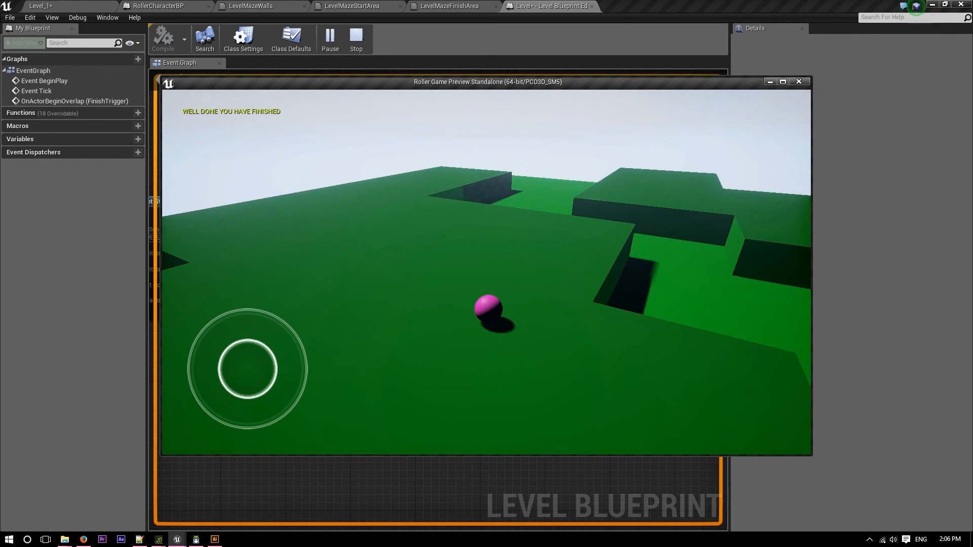
{"action": "key", "text": "Escape"}
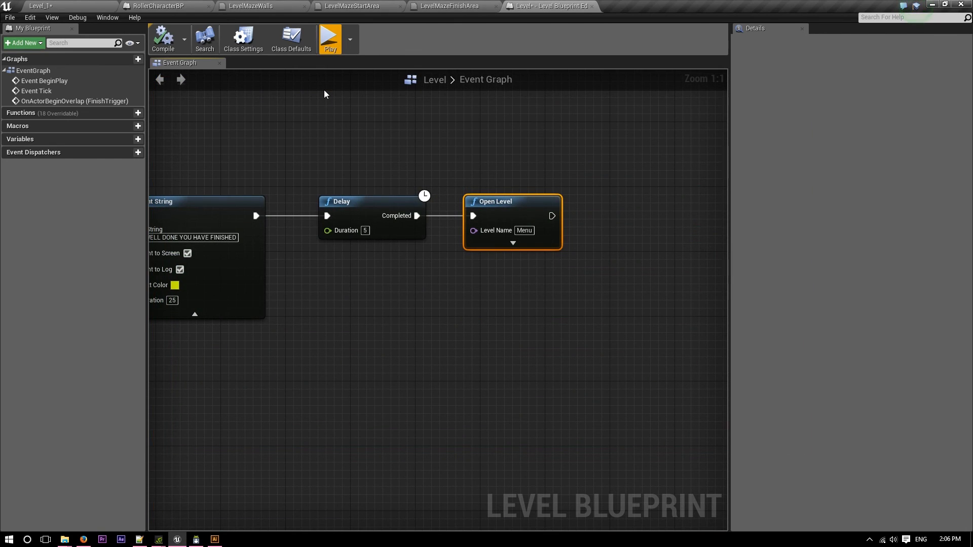